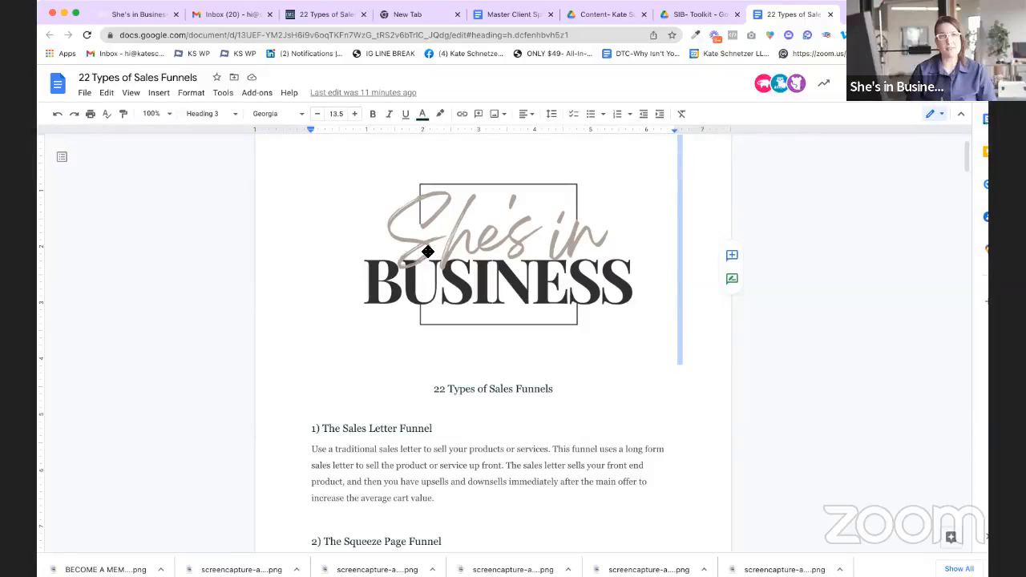
Step: Scroll through the open document to review its content
scroll(428, 252, "down", 4)
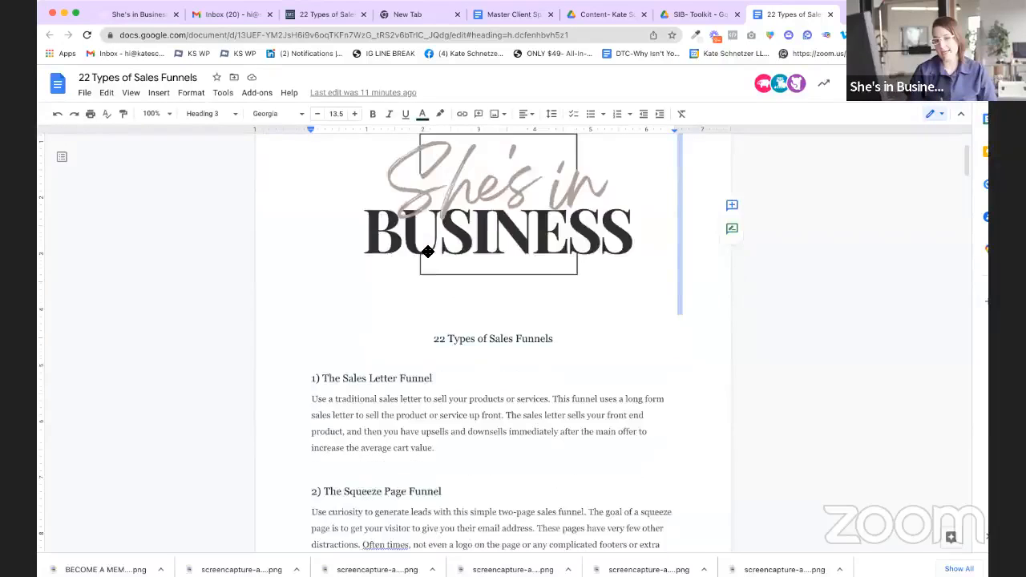
scroll(427, 252, "down", 4)
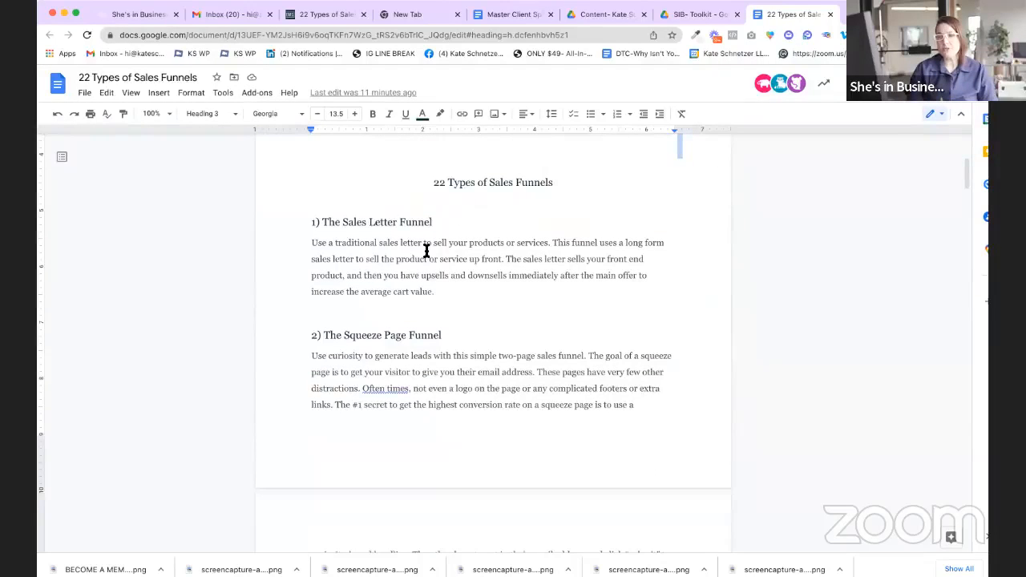
scroll(427, 251, "down", 8)
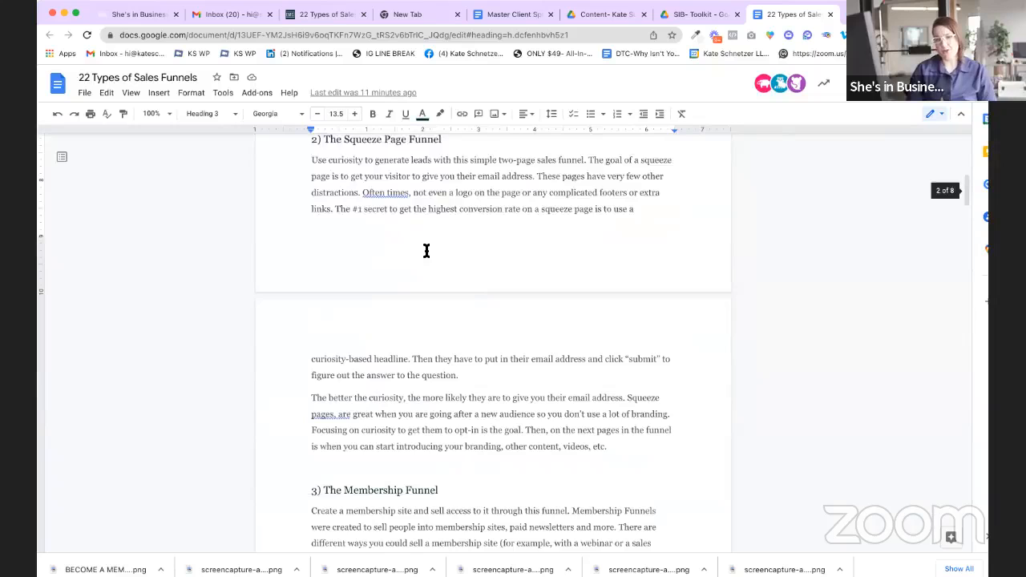
scroll(426, 252, "down", 4)
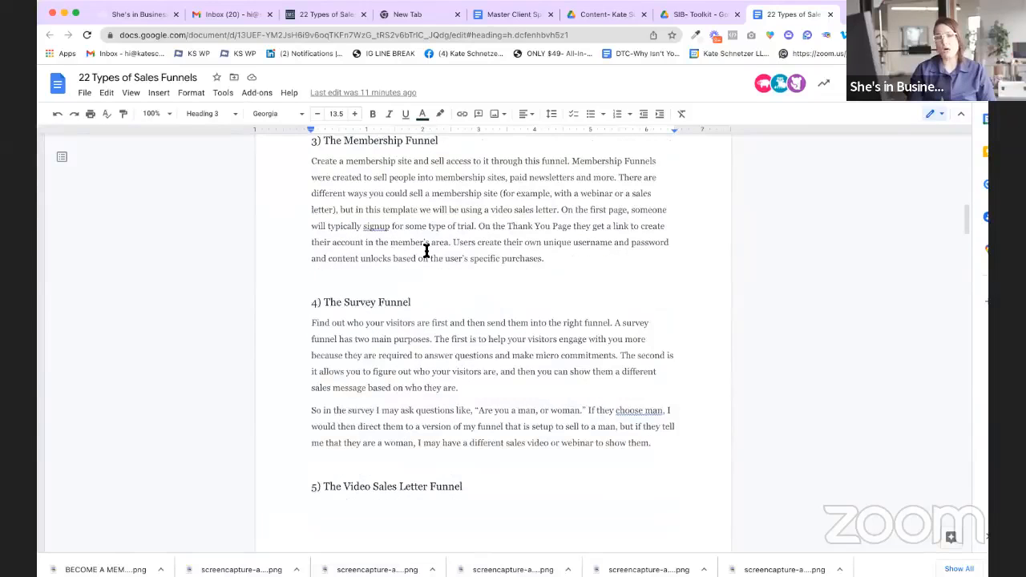
scroll(427, 252, "down", 4)
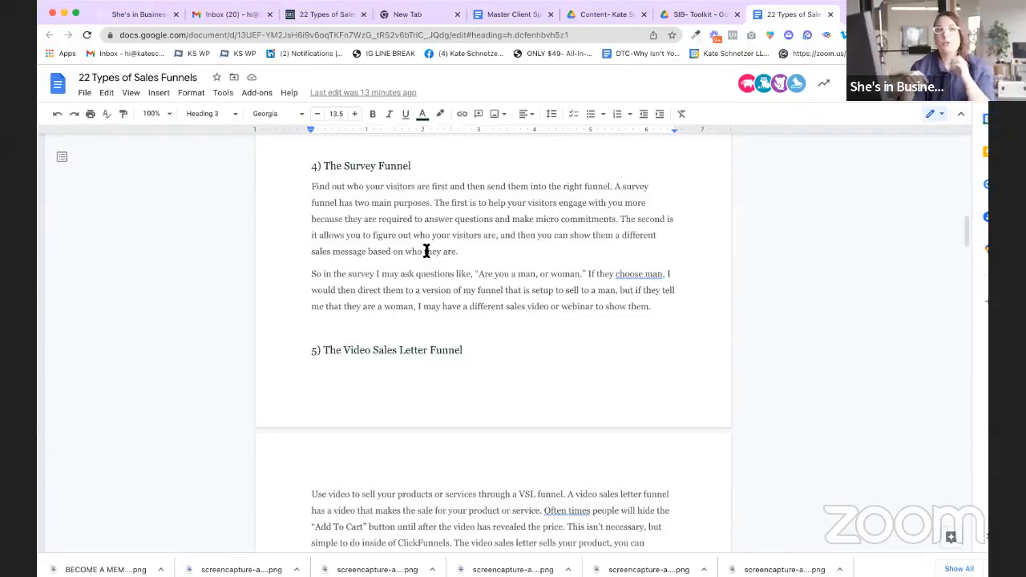
scroll(435, 254, "up", 6)
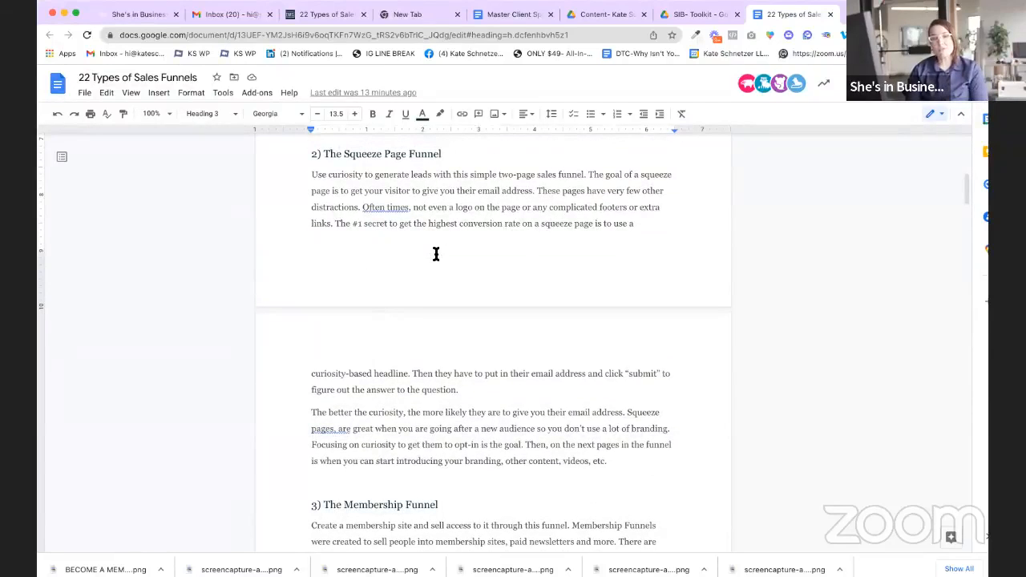
scroll(436, 254, "down", 2)
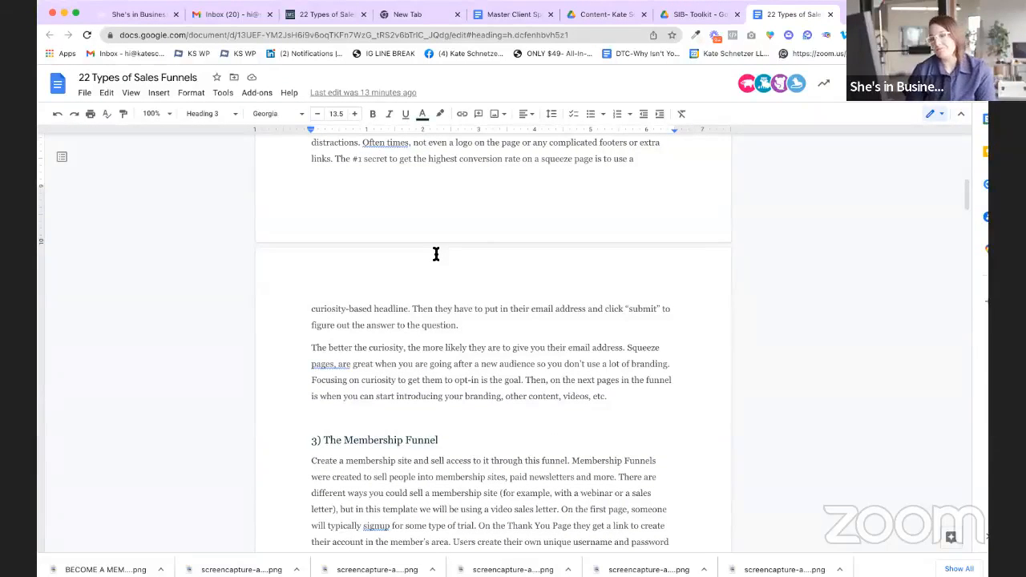
scroll(436, 254, "down", 12)
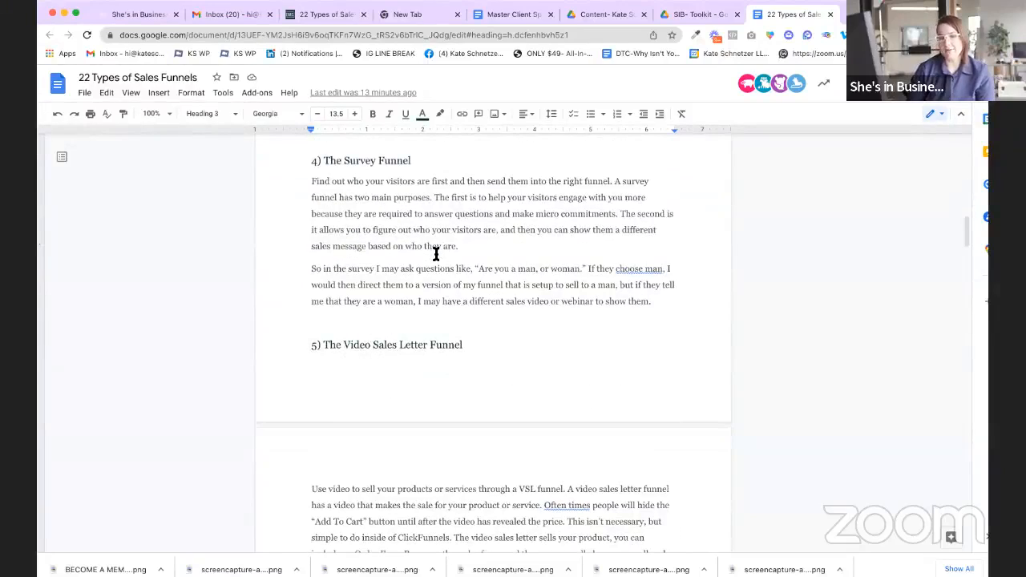
scroll(436, 254, "down", 15)
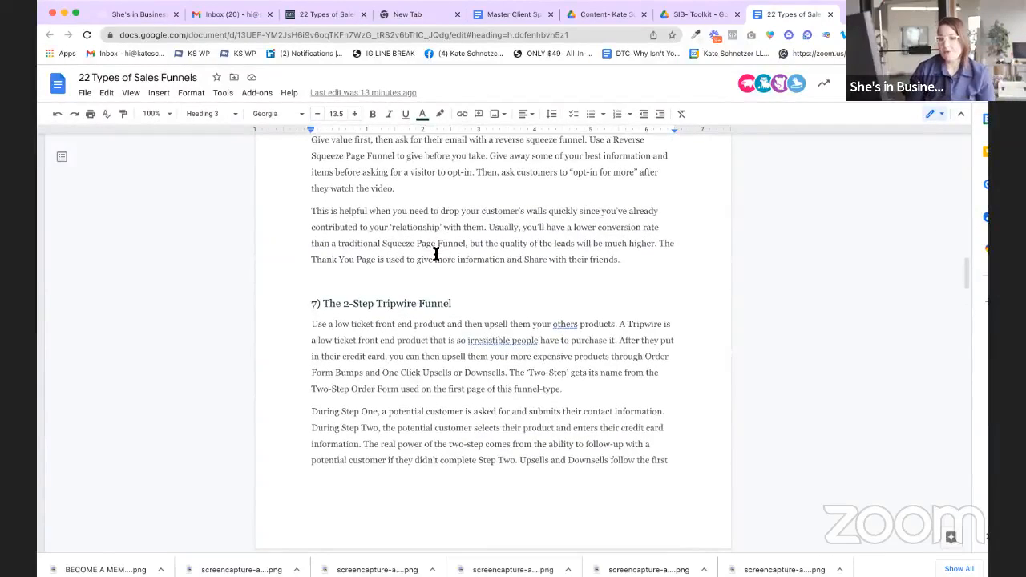
scroll(436, 254, "up", 2)
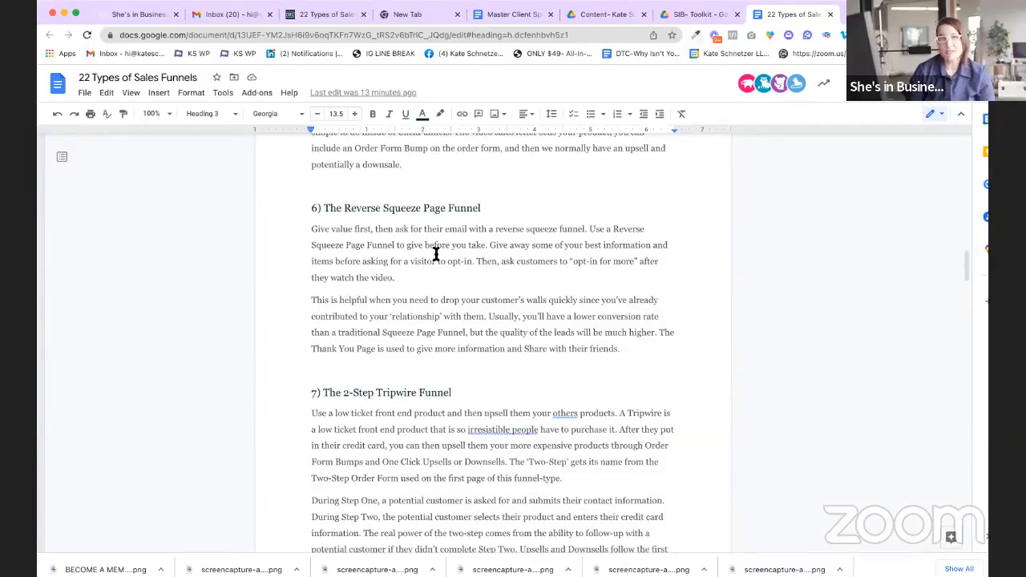
scroll(436, 254, "down", 5)
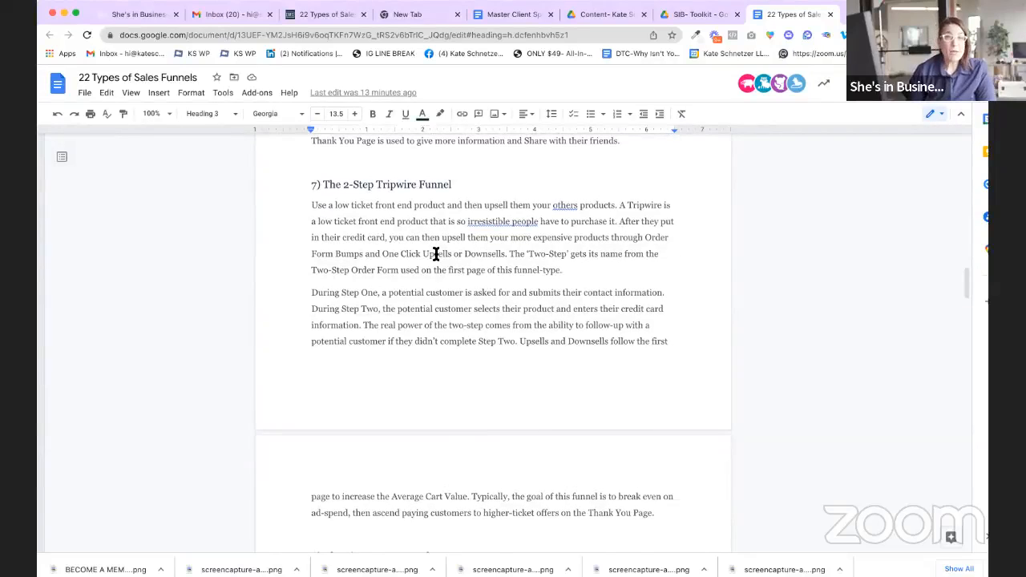
scroll(437, 254, "up", 15)
scroll(437, 255, "down", 5)
scroll(436, 254, "down", 1)
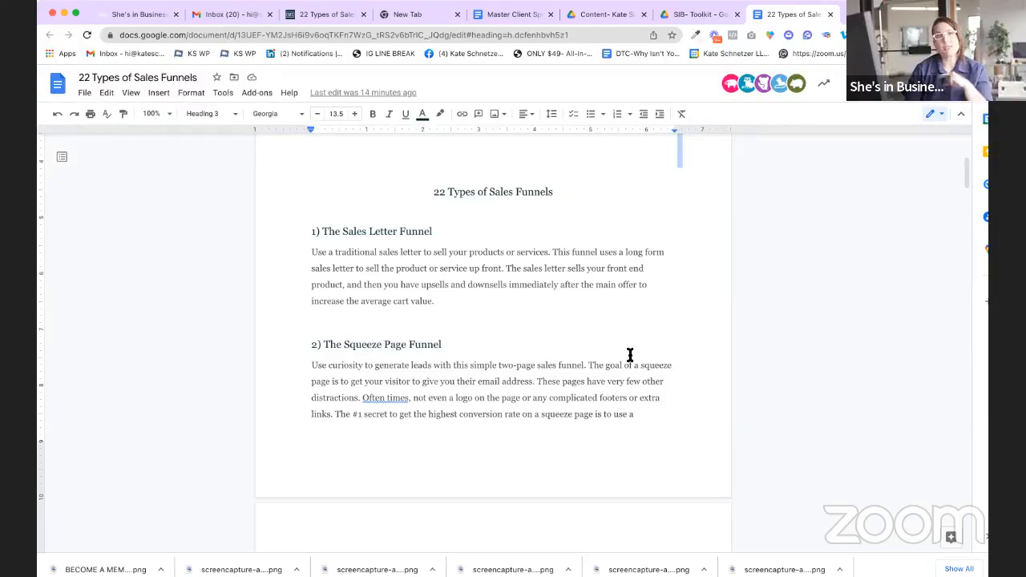
scroll(630, 355, "down", 3)
scroll(630, 355, "down", 4)
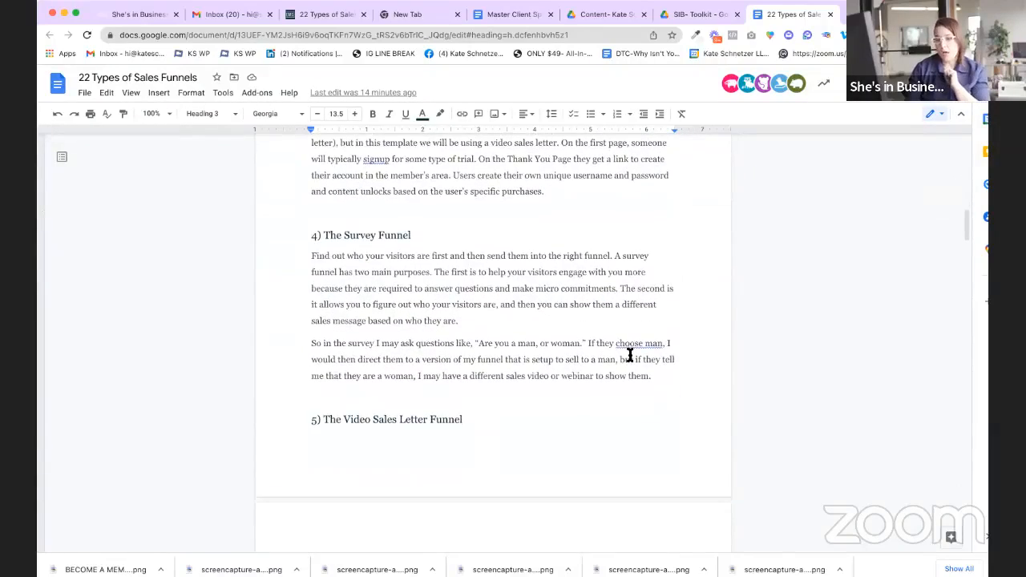
scroll(630, 355, "down", 1)
scroll(630, 355, "down", 4)
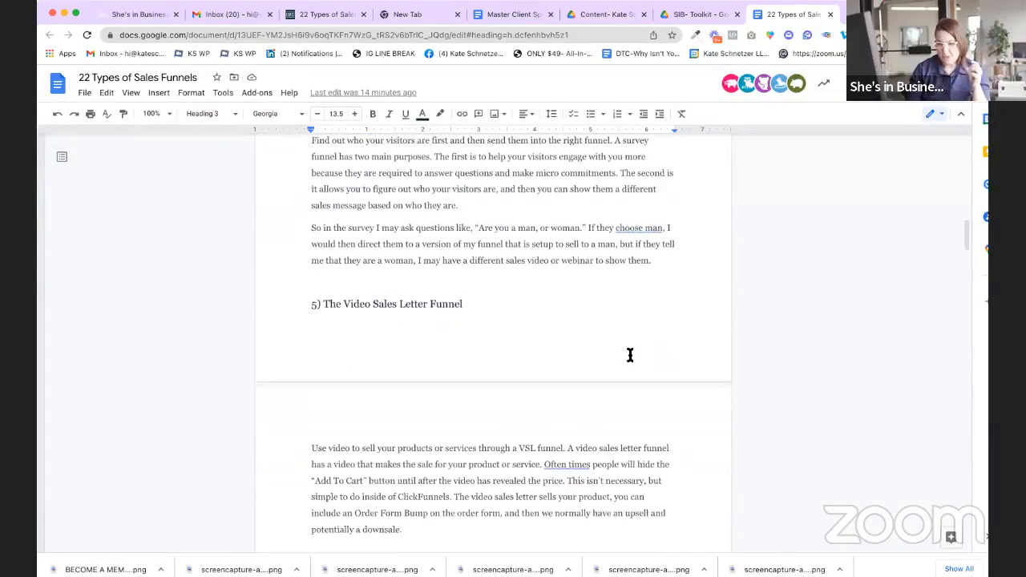
scroll(630, 355, "down", 5)
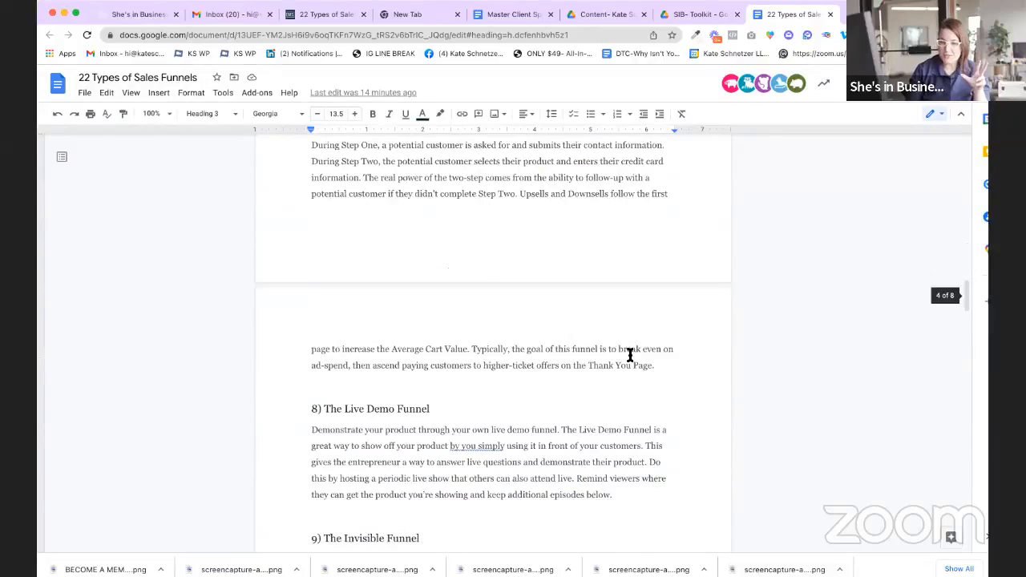
scroll(630, 356, "down", 2)
scroll(630, 355, "down", 5)
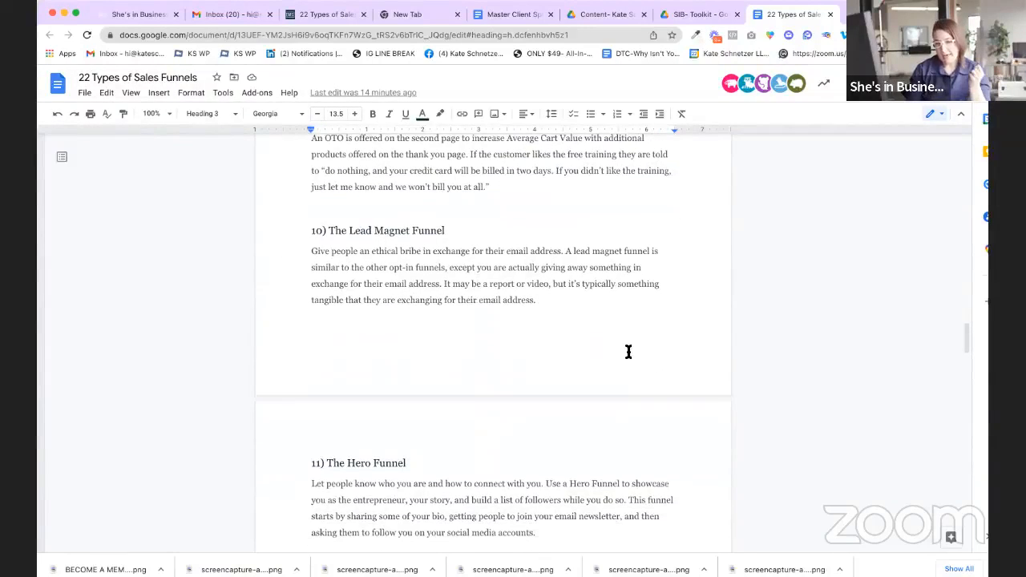
scroll(628, 352, "down", 15)
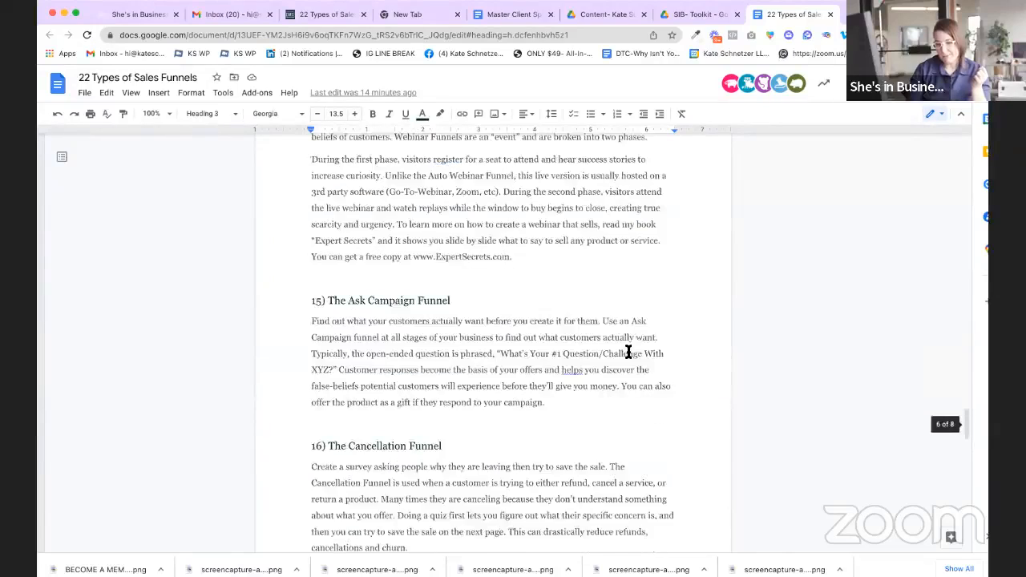
scroll(629, 352, "down", 4)
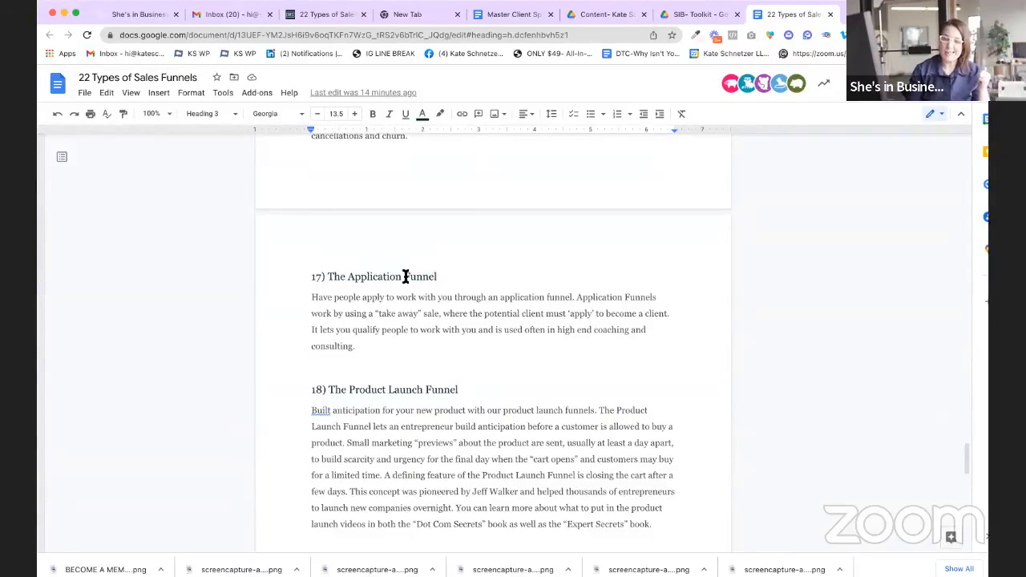
scroll(406, 277, "down", 2)
scroll(406, 277, "down", 1)
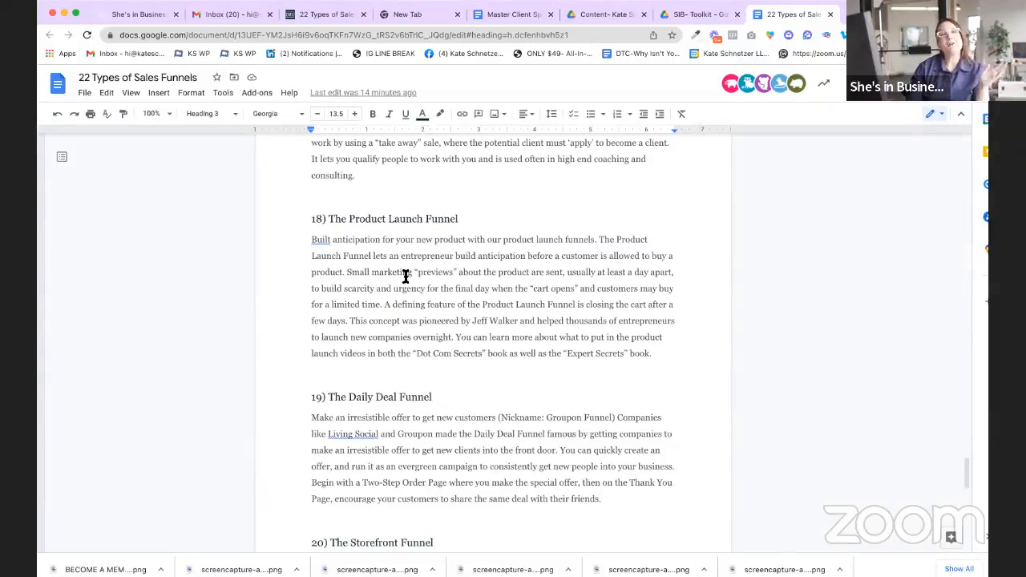
scroll(406, 277, "up", 1)
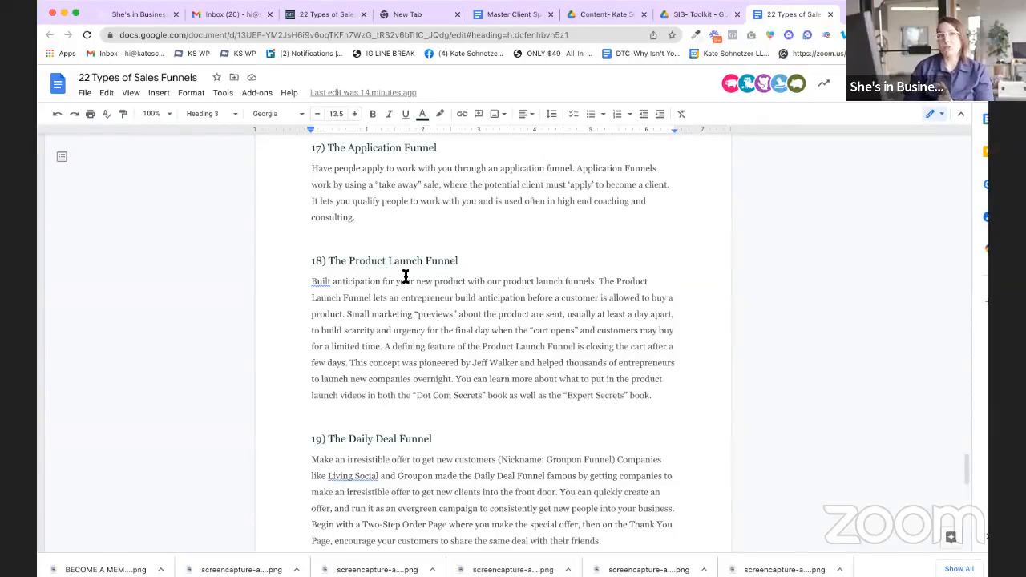
scroll(406, 277, "up", 20)
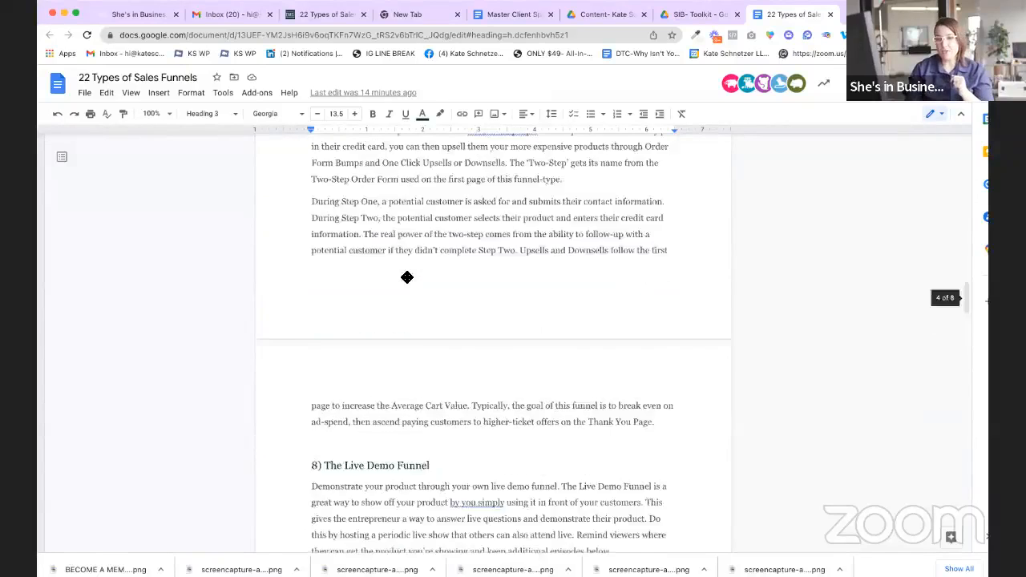
scroll(406, 276, "up", 15)
scroll(406, 276, "down", 5)
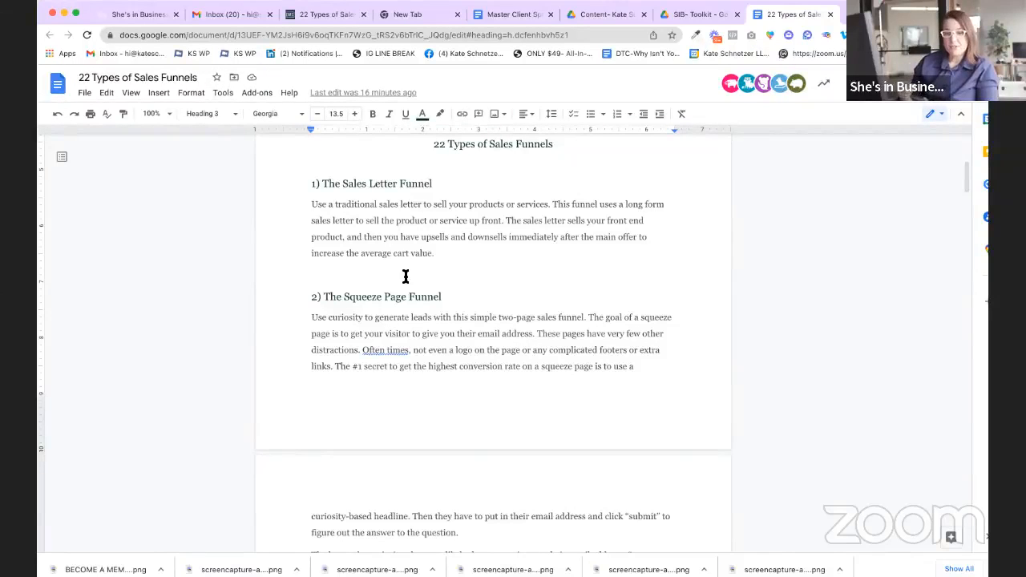
Step: Check the document's File menu copy and download options, cancelling both without changes
left_click(84, 93)
mouse_move(106, 92)
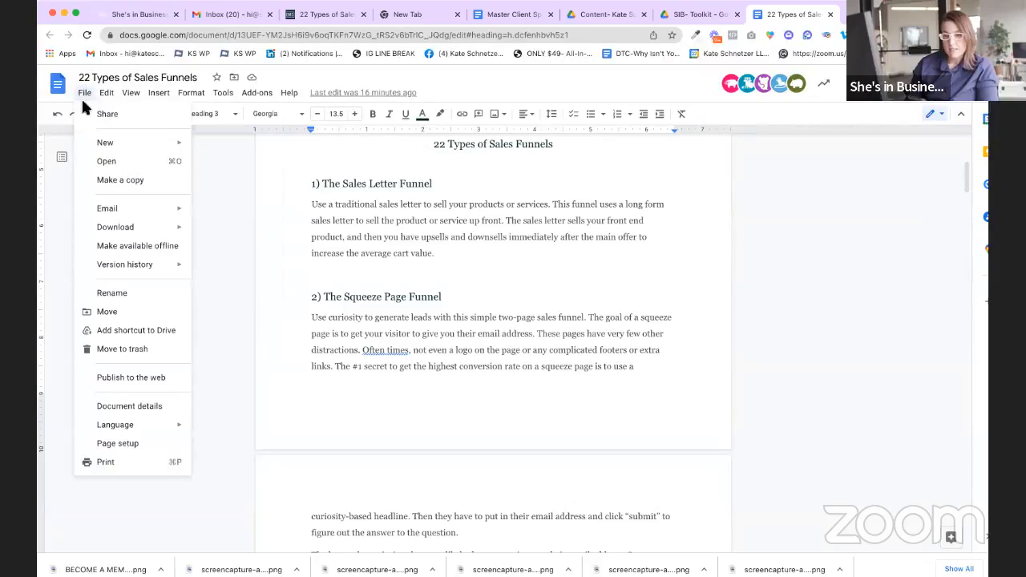
left_click(128, 184)
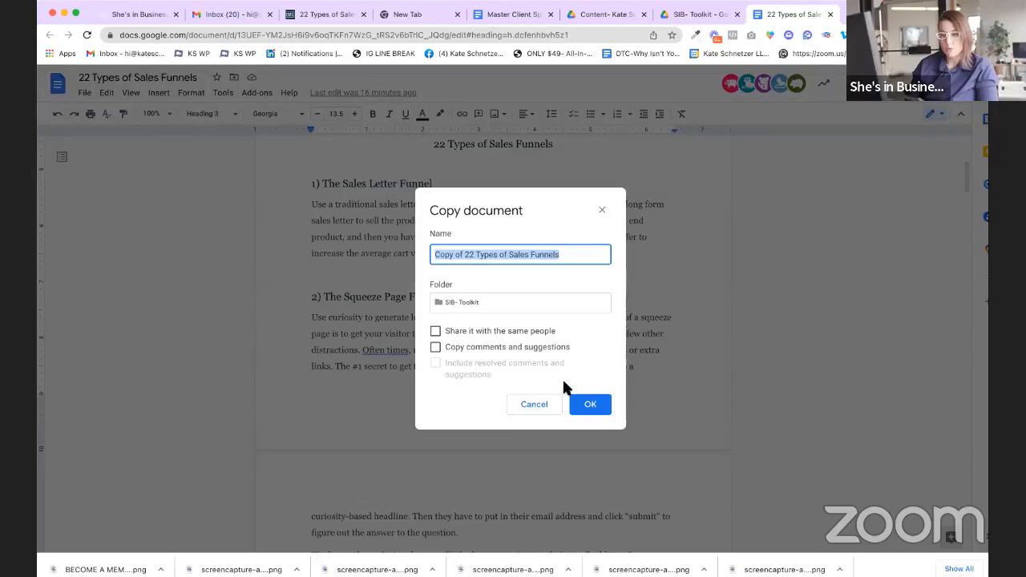
left_click(548, 401)
left_click(85, 93)
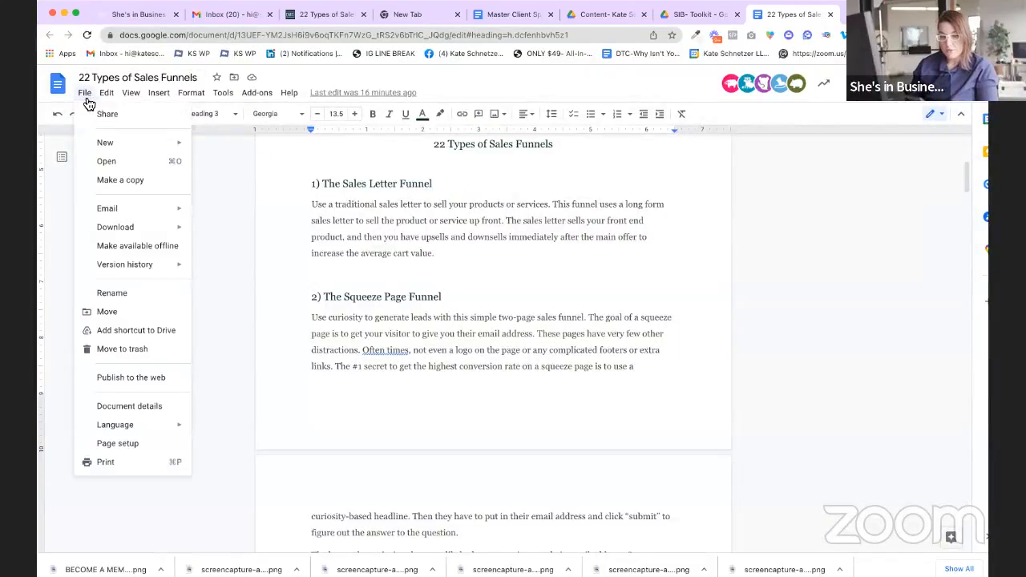
mouse_move(119, 234)
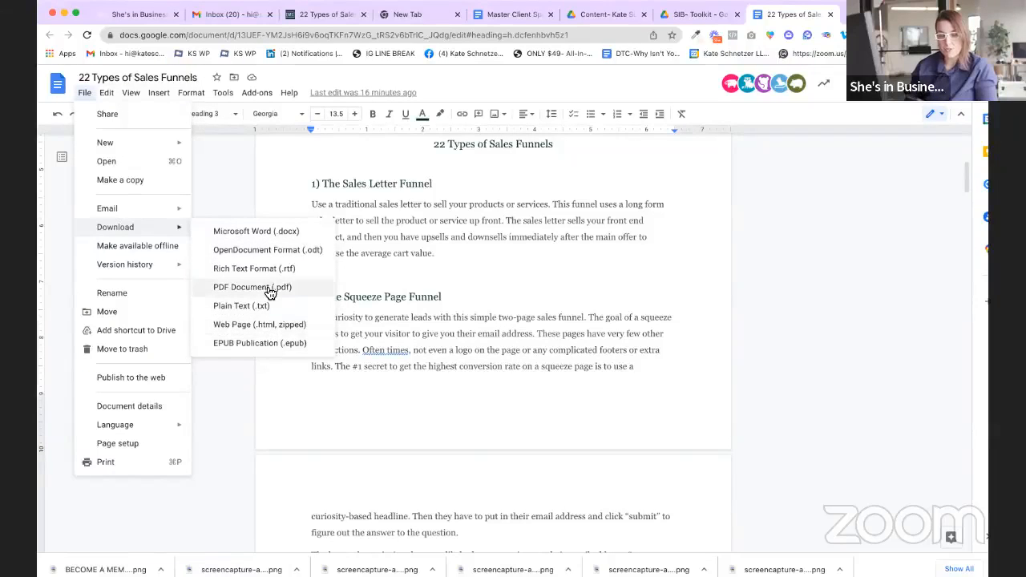
left_click(313, 163)
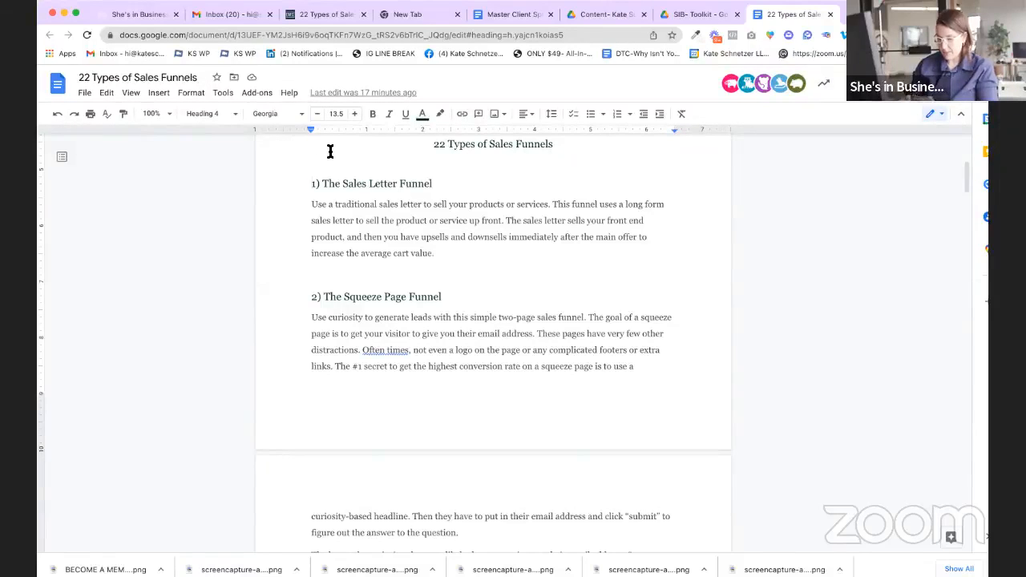
Step: Switch to She's in Business and select the SIB Demo Account sub-account
left_click(152, 16)
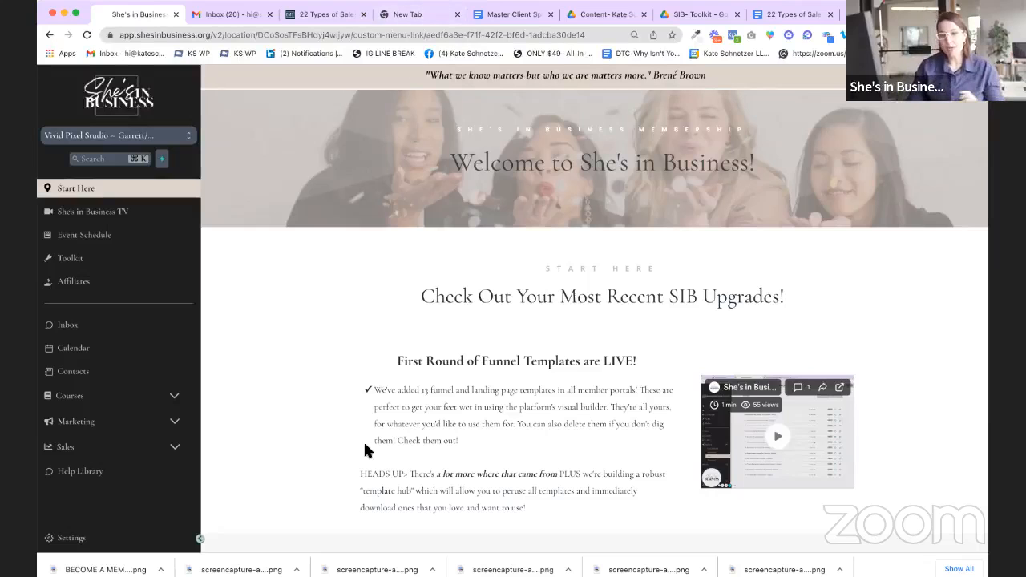
left_click(176, 138)
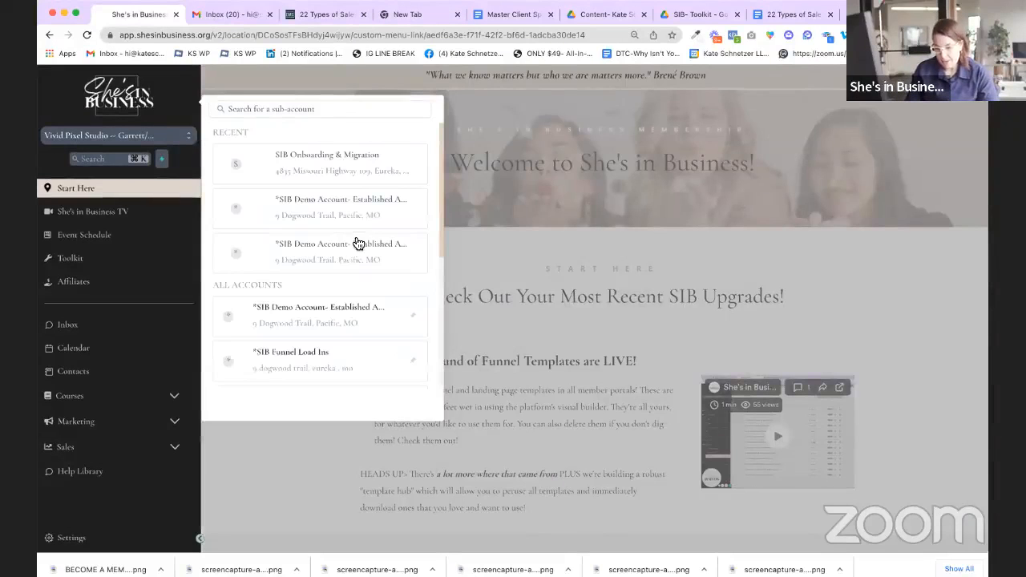
scroll(348, 317, "down", 2)
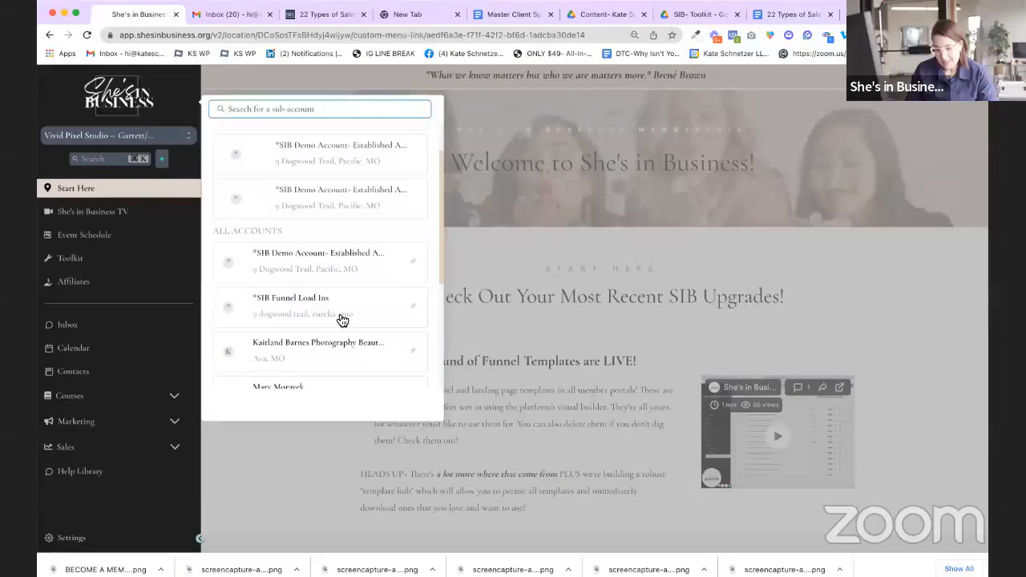
left_click(329, 263)
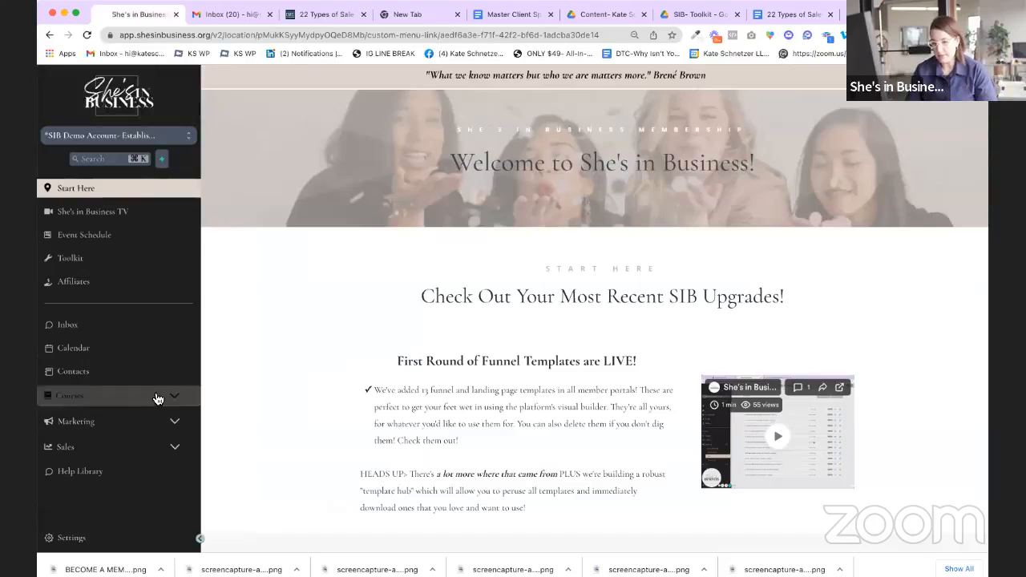
Step: Open Marketing > Sites to show the demo account's Funnels list
left_click(140, 326)
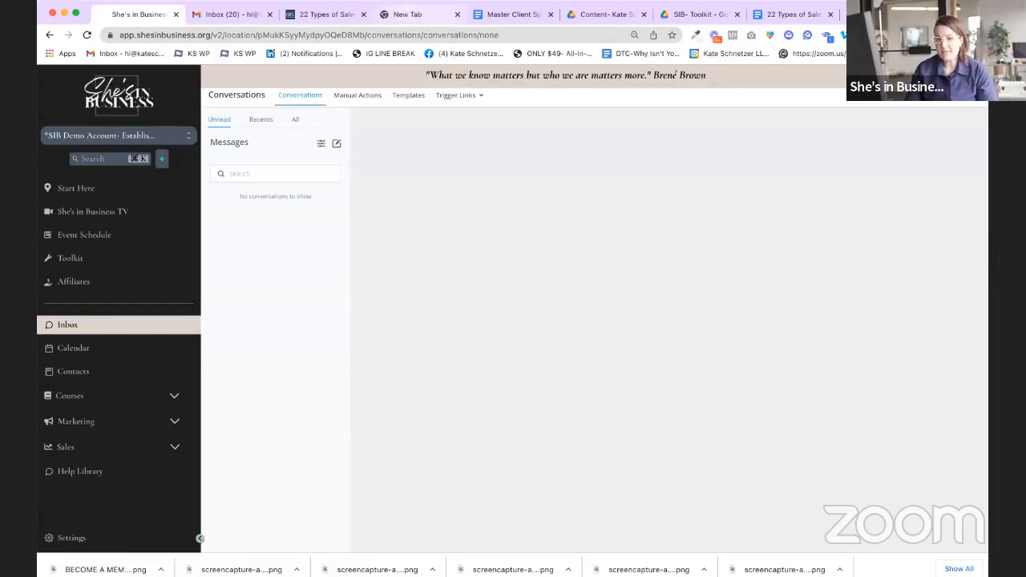
left_click(44, 24)
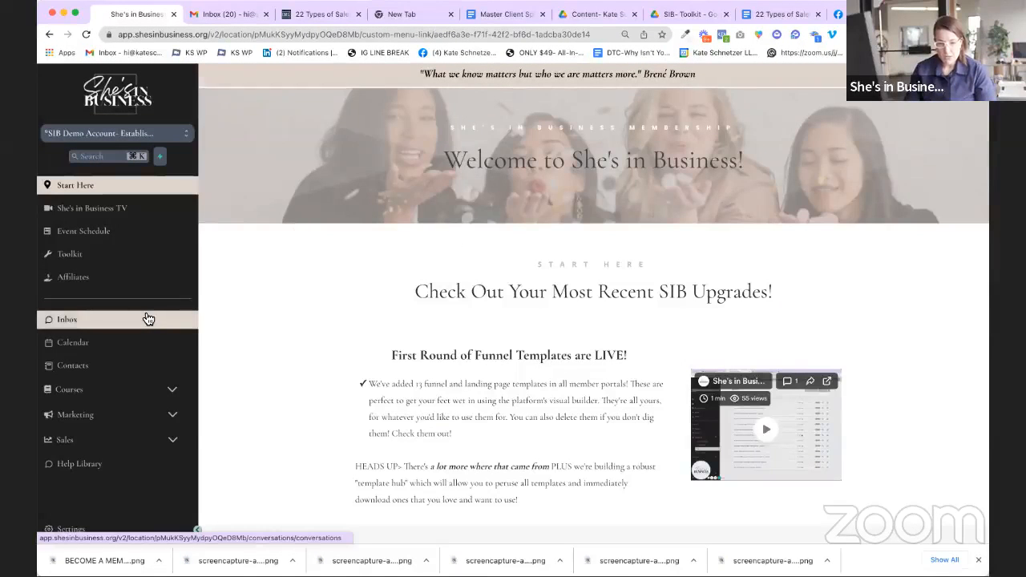
left_click(92, 417)
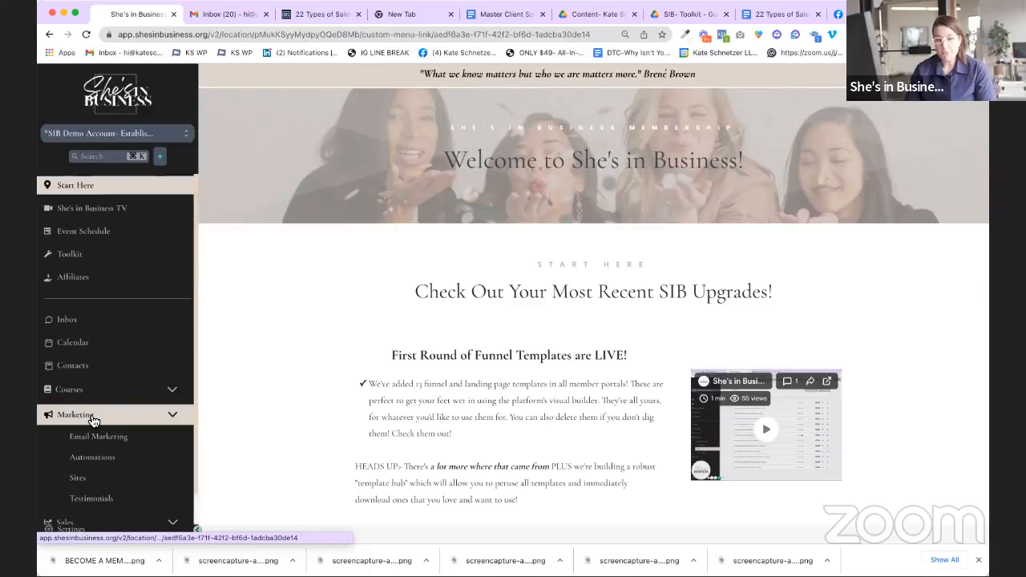
scroll(96, 419, "down", 1)
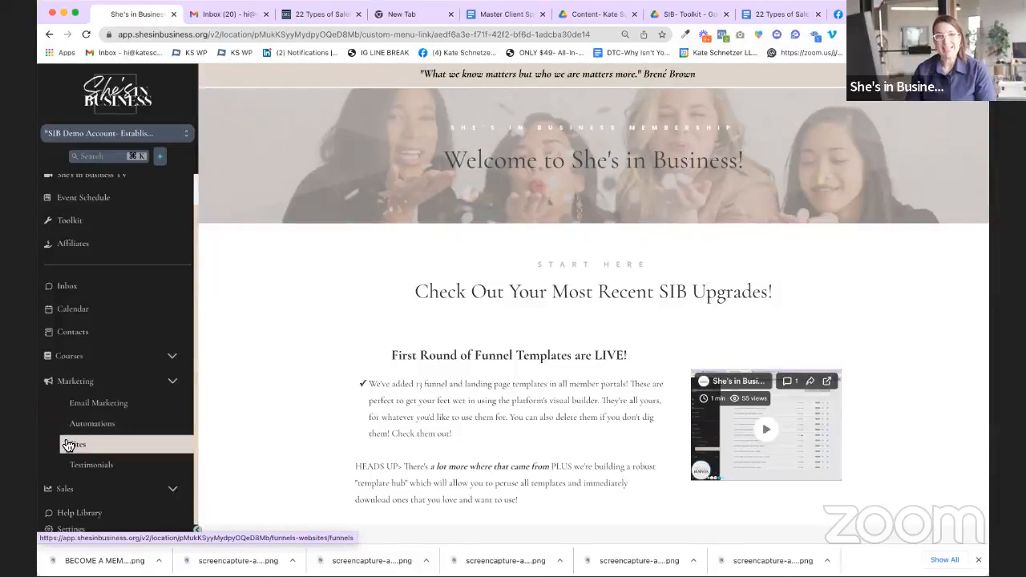
left_click(71, 444)
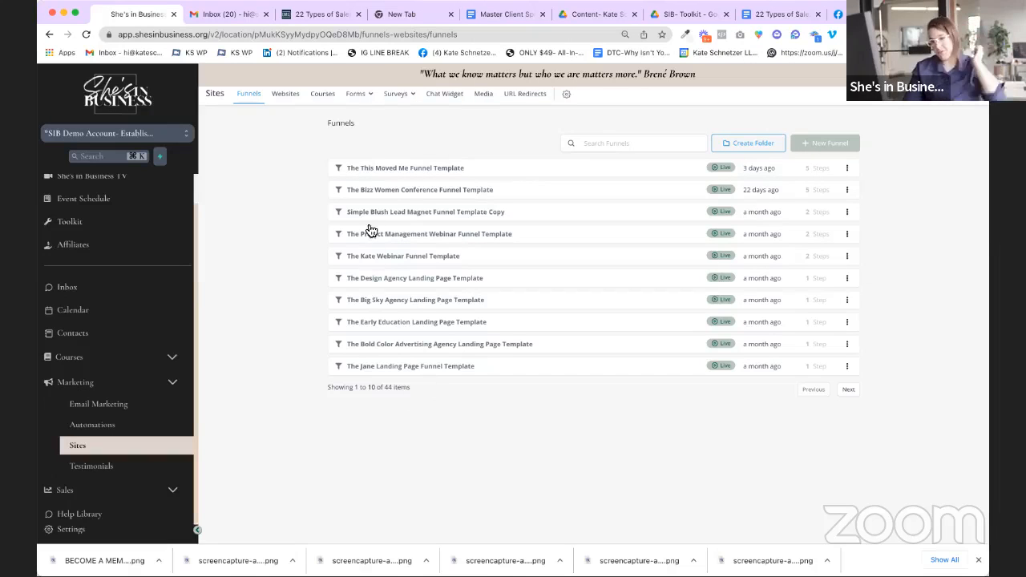
Step: Page back and forth through the funnels, ending on items 11–20 of 44
left_click(847, 391)
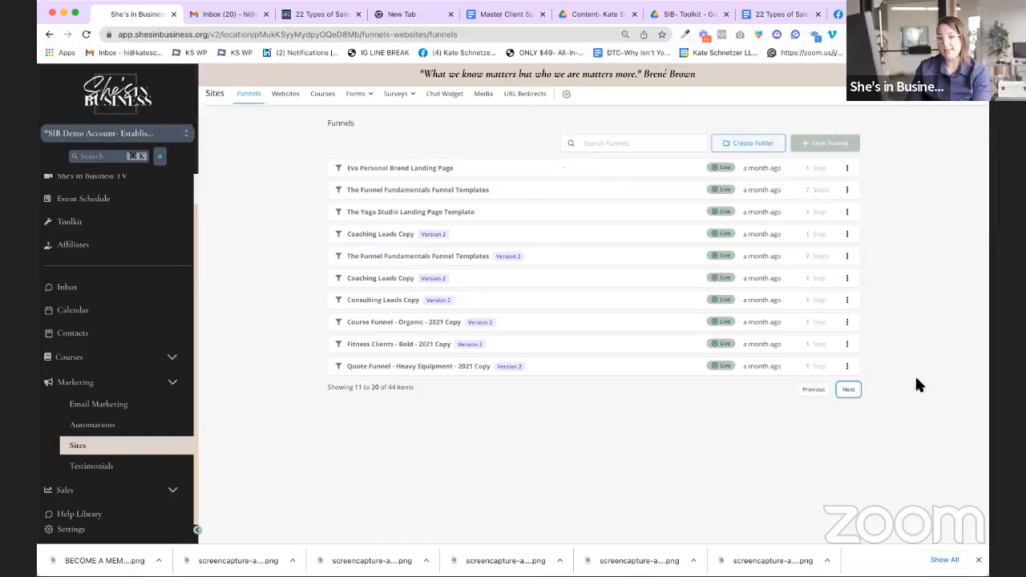
left_click(848, 391)
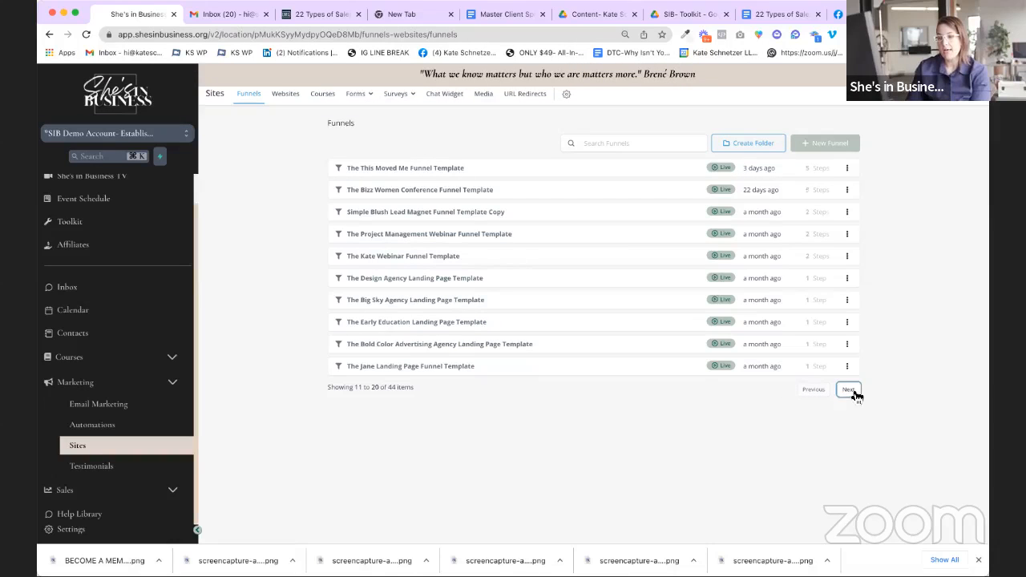
left_click(812, 391)
left_click(811, 393)
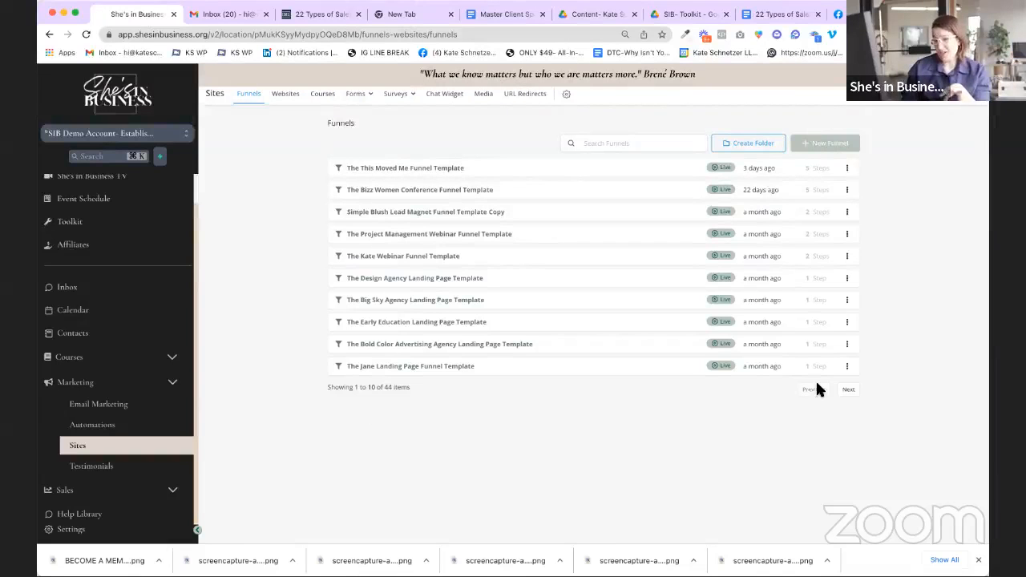
left_click(852, 390)
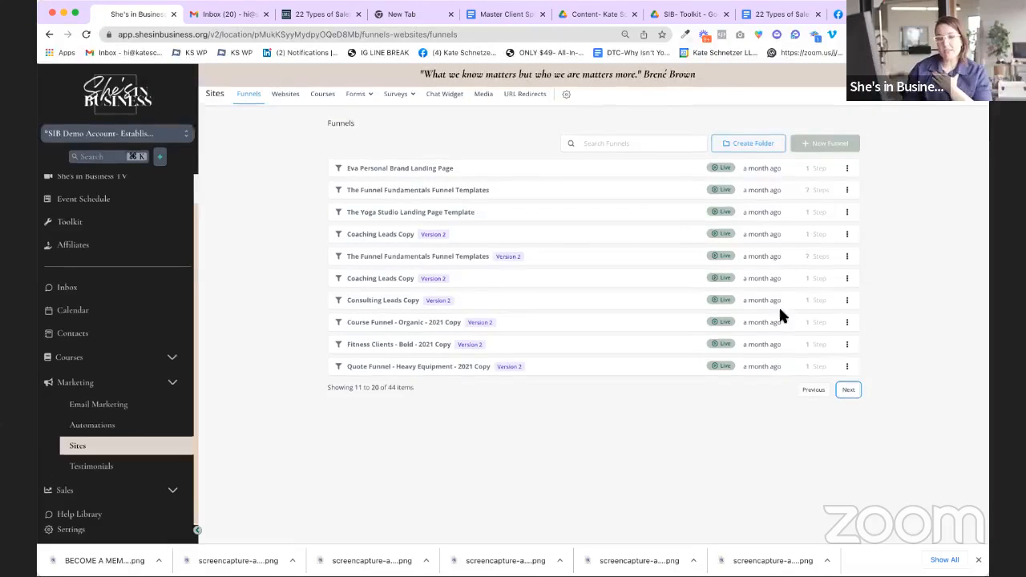
Step: Preview the Opt In and Sales steps of The Funnel Fundamentals Funnel Templates, then go back
left_click(410, 194)
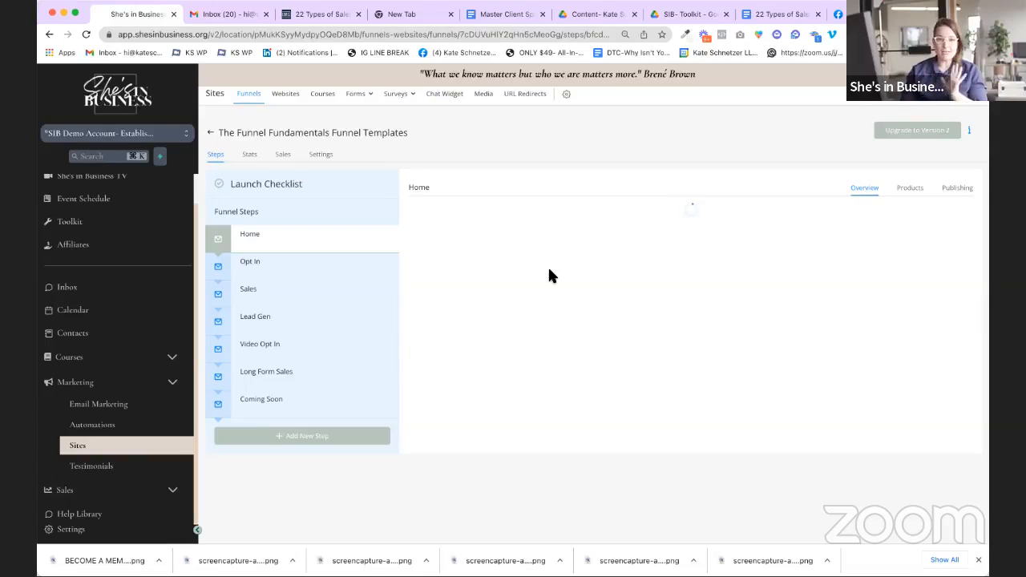
left_click(300, 271)
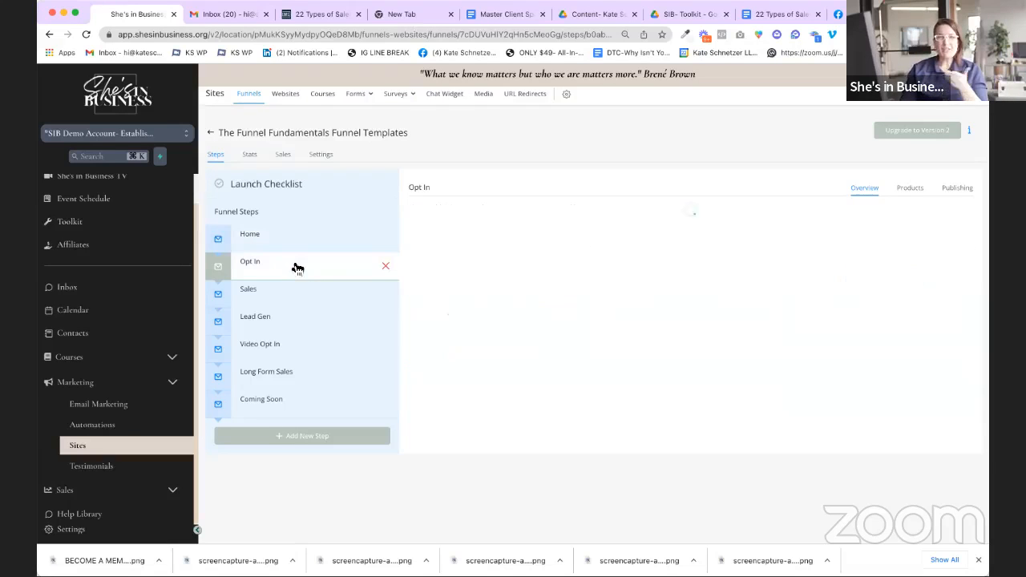
left_click(281, 303)
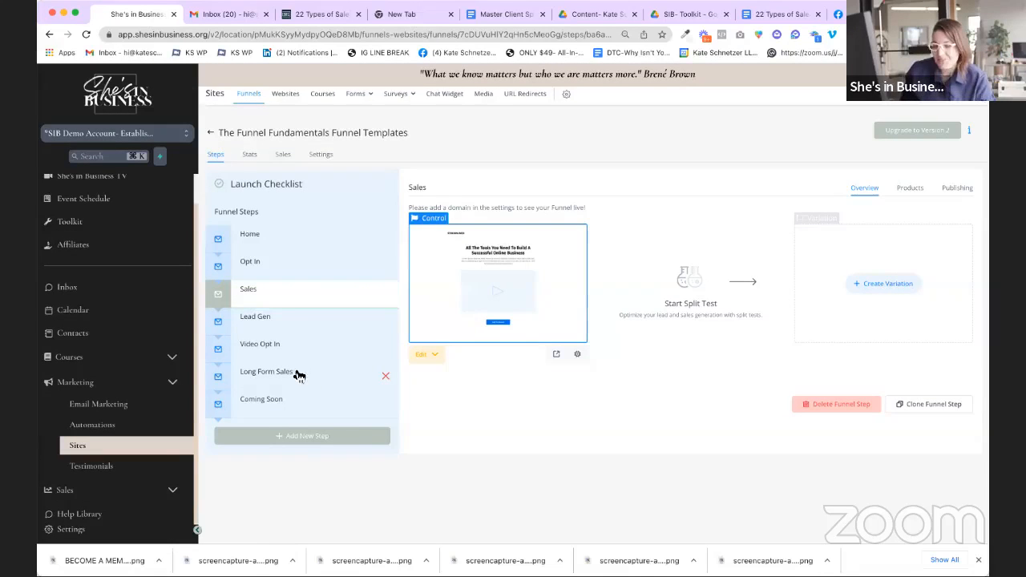
left_click(211, 134)
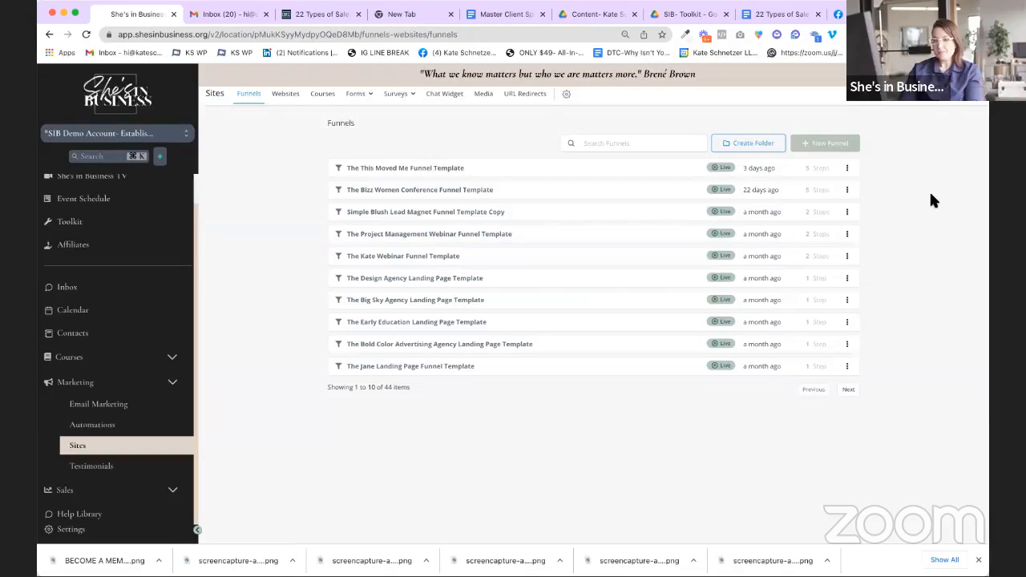
Step: Create a new funnel named 'Test'
left_click(822, 141)
left_click(475, 147)
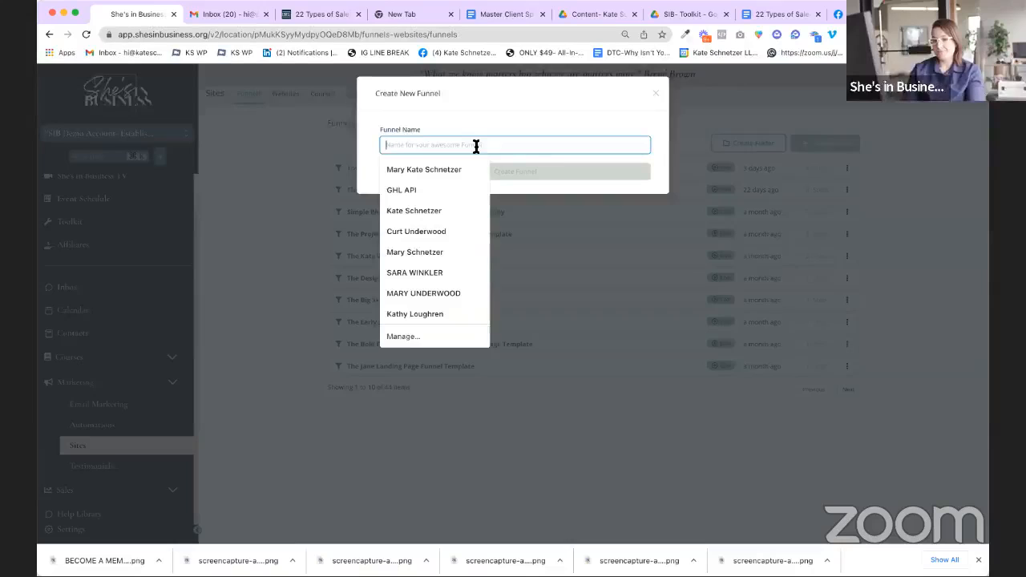
type("Test")
left_click(493, 171)
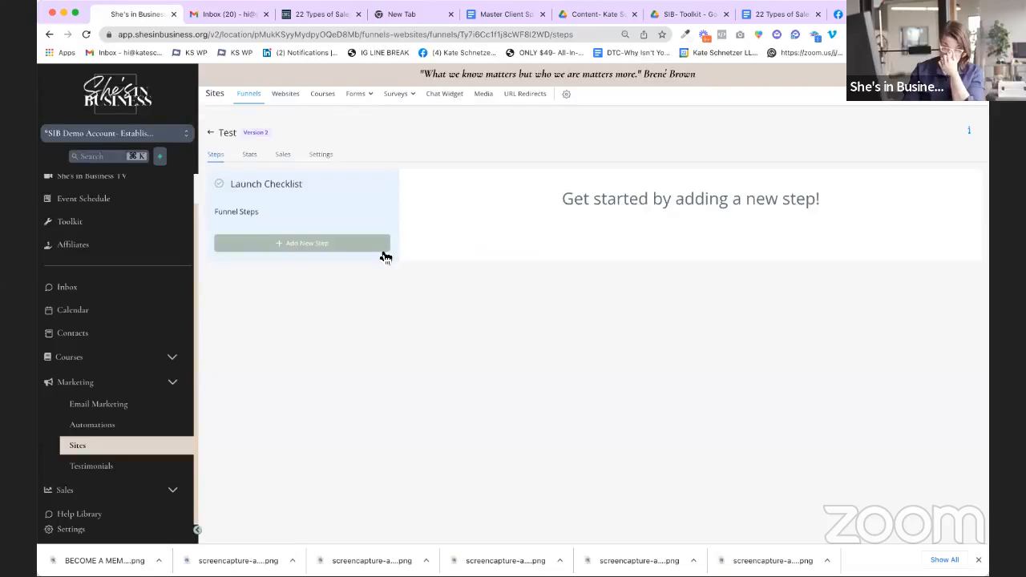
Step: Add an 'Opt In Page' step at path /optin and start it from a blank page
left_click(335, 243)
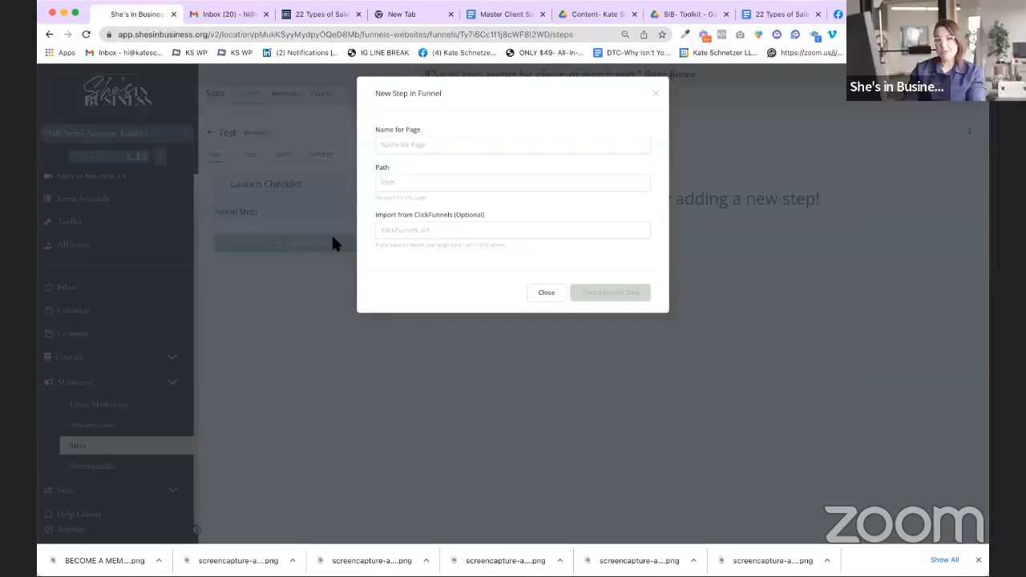
left_click(469, 145)
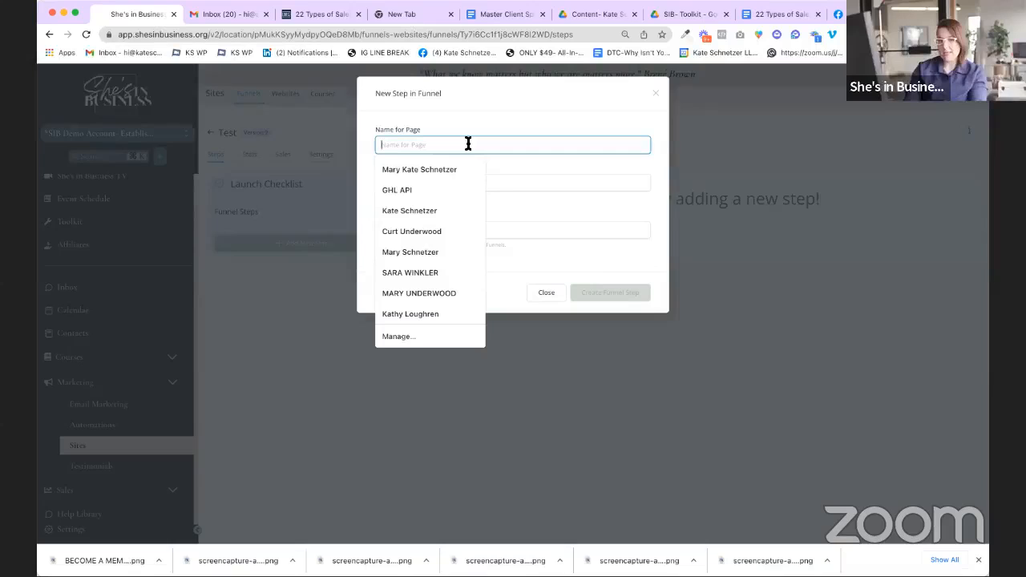
type("Op")
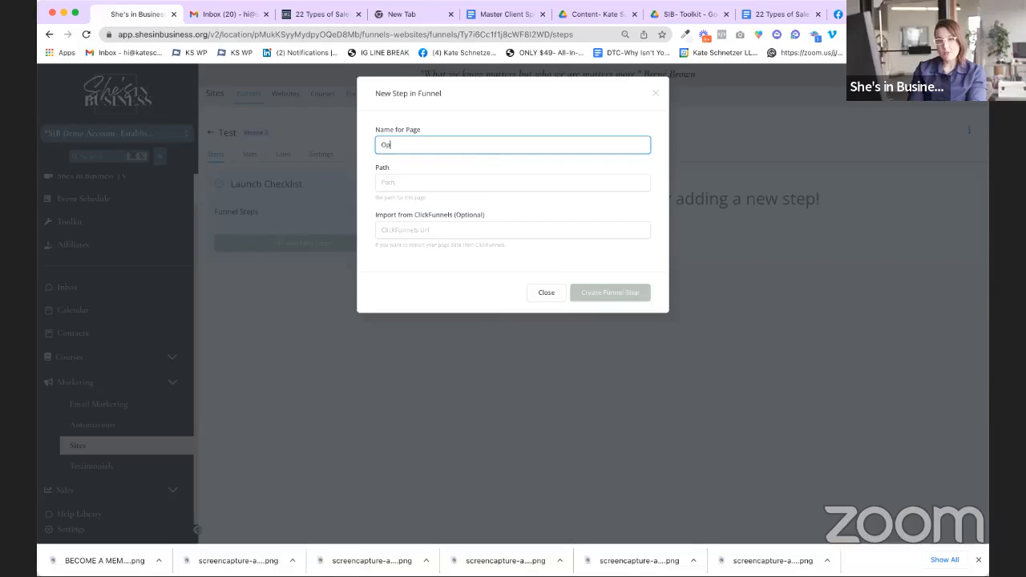
type("t In Page")
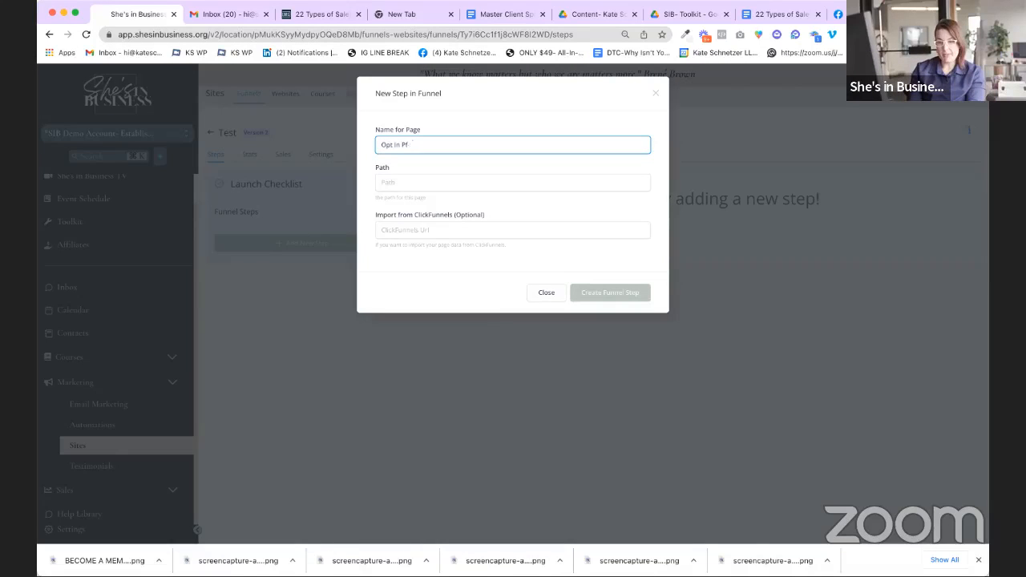
left_click(542, 195)
type("/optin")
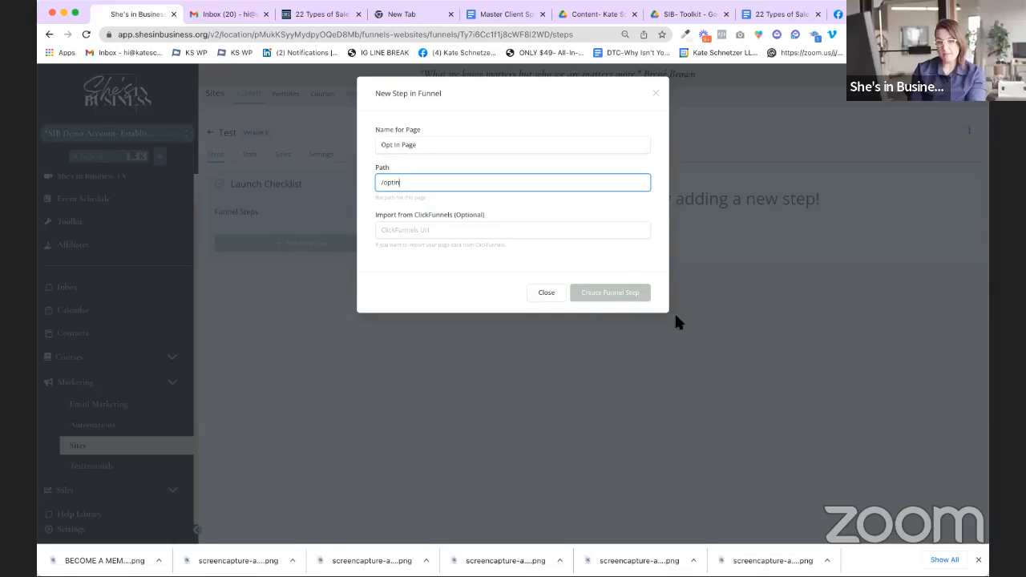
left_click(630, 297)
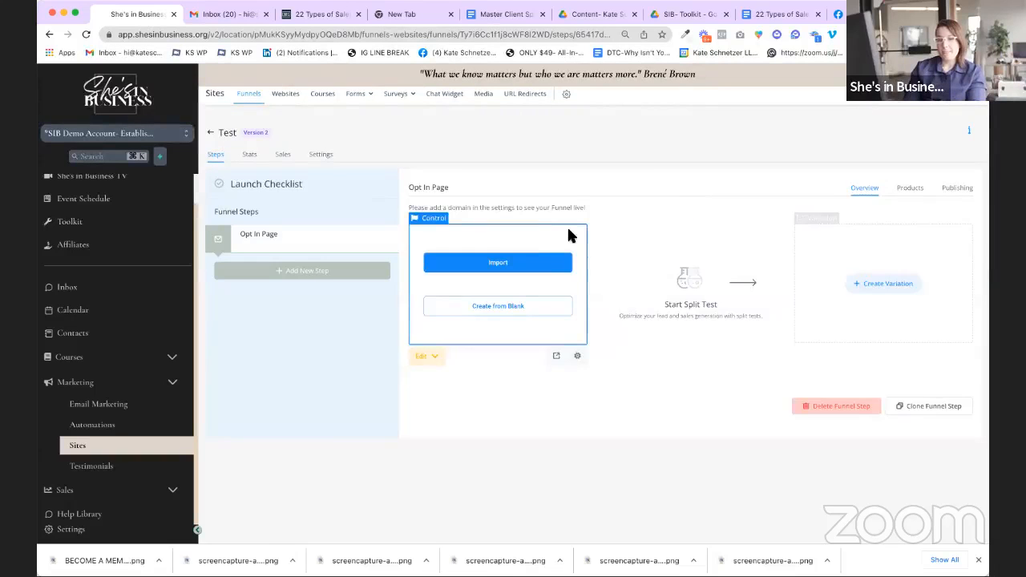
left_click(511, 312)
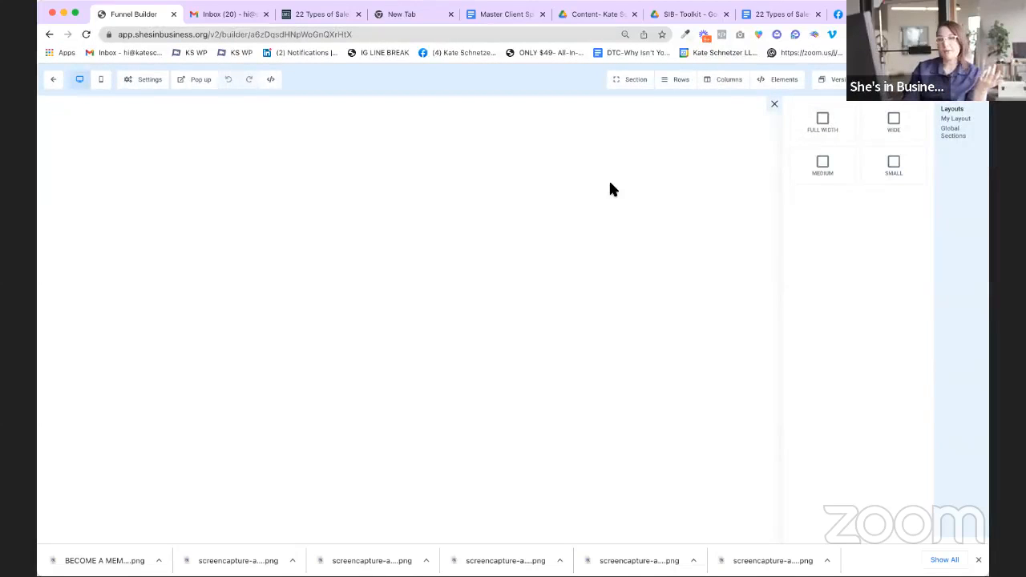
Step: Drag a Full Width section onto the top of the blank Opt In Page
left_click(620, 81)
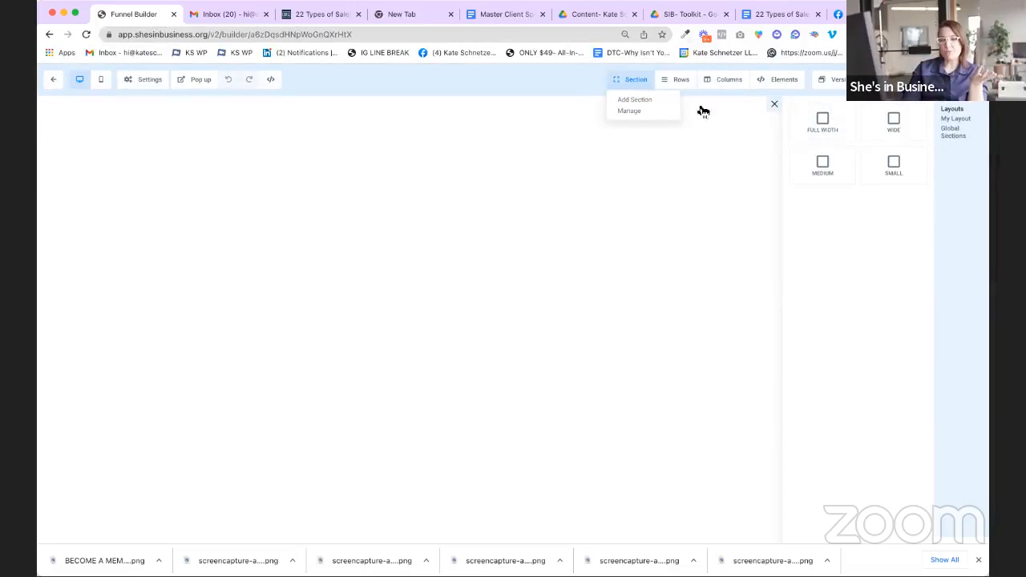
left_click(655, 113)
left_click(619, 81)
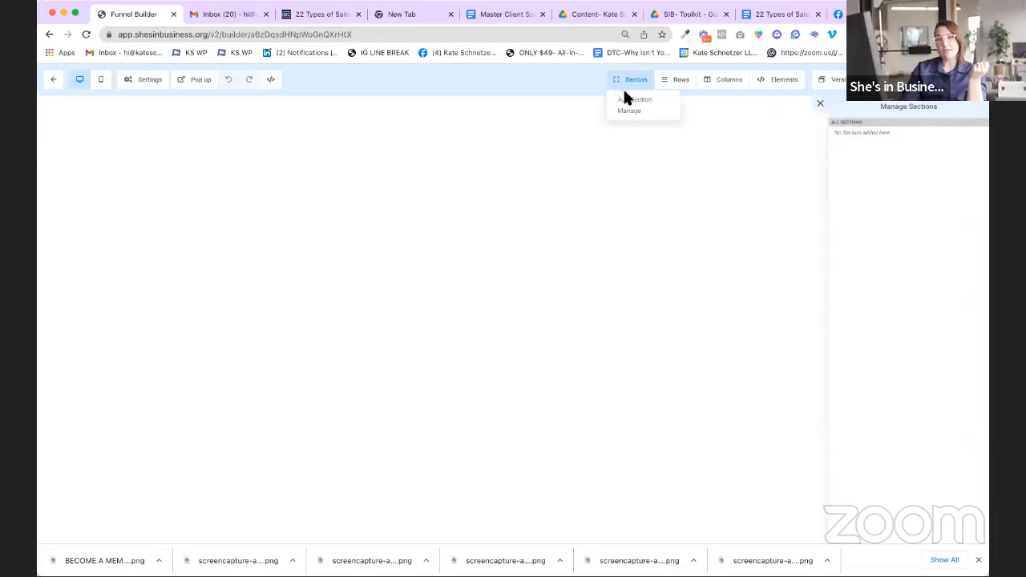
left_click(630, 101)
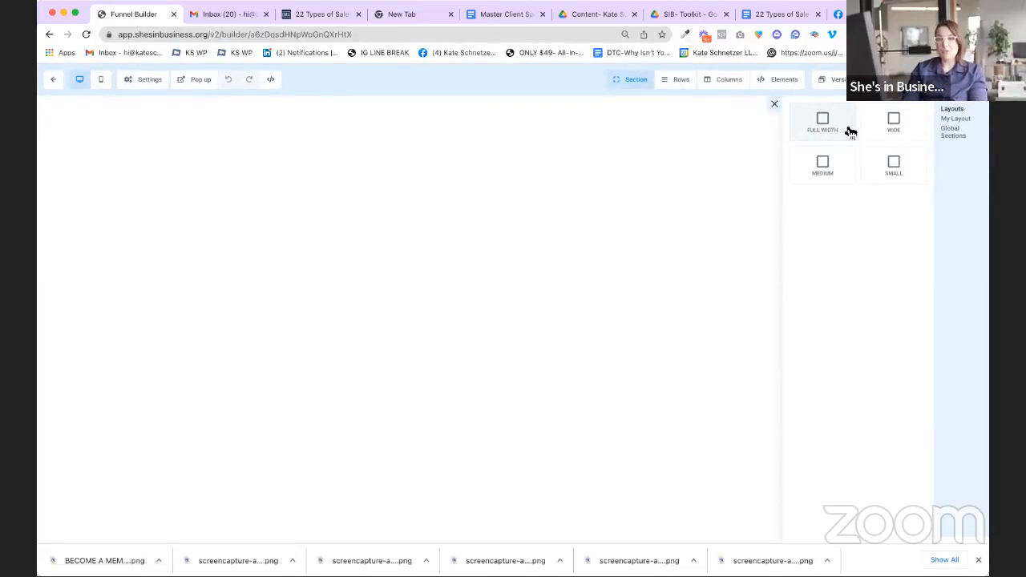
left_click_drag(856, 132, 583, 145)
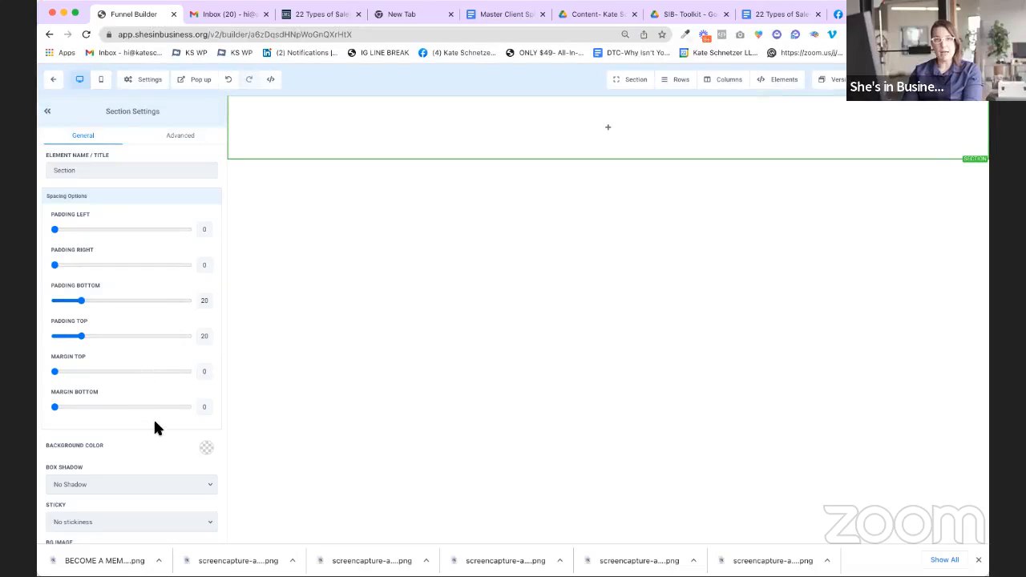
mouse_move(397, 107)
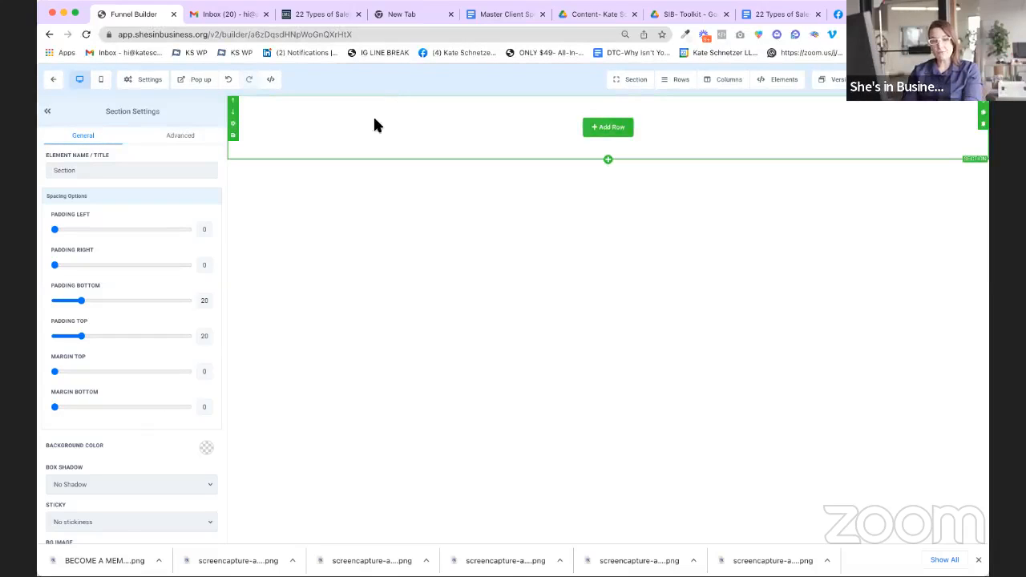
Step: Review the section's 20 top and bottom padding, then bring up the Rows dropdown
scroll(177, 215, "down", 2)
scroll(175, 210, "up", 2)
scroll(175, 210, "down", 3)
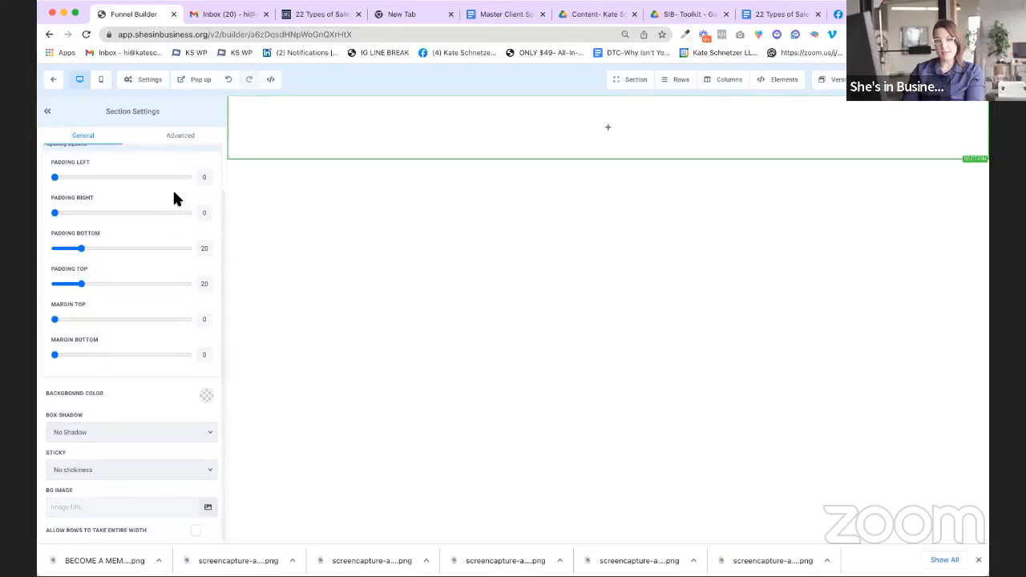
scroll(175, 200, "up", 2)
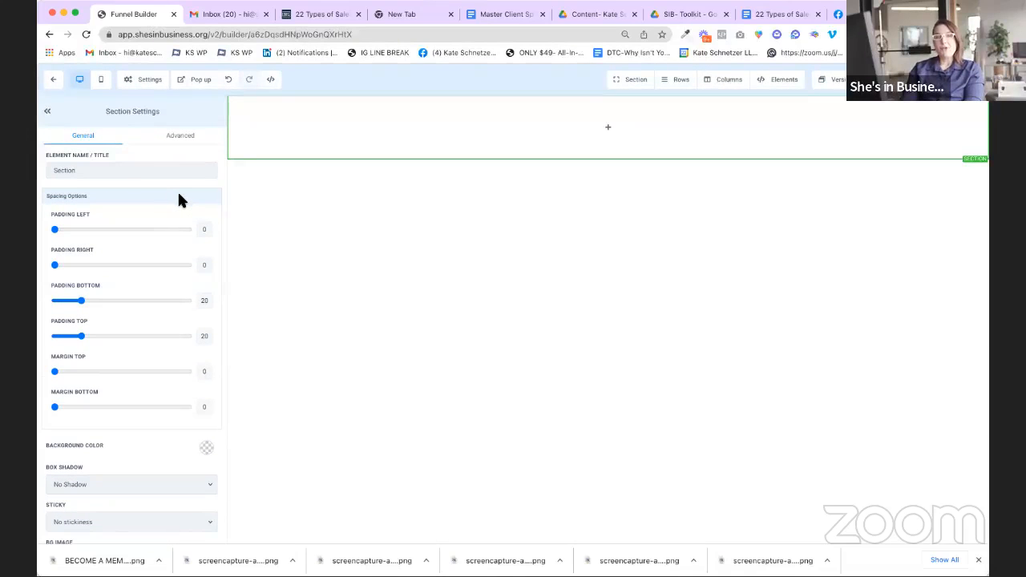
scroll(179, 201, "down", 2)
scroll(175, 200, "down", 1)
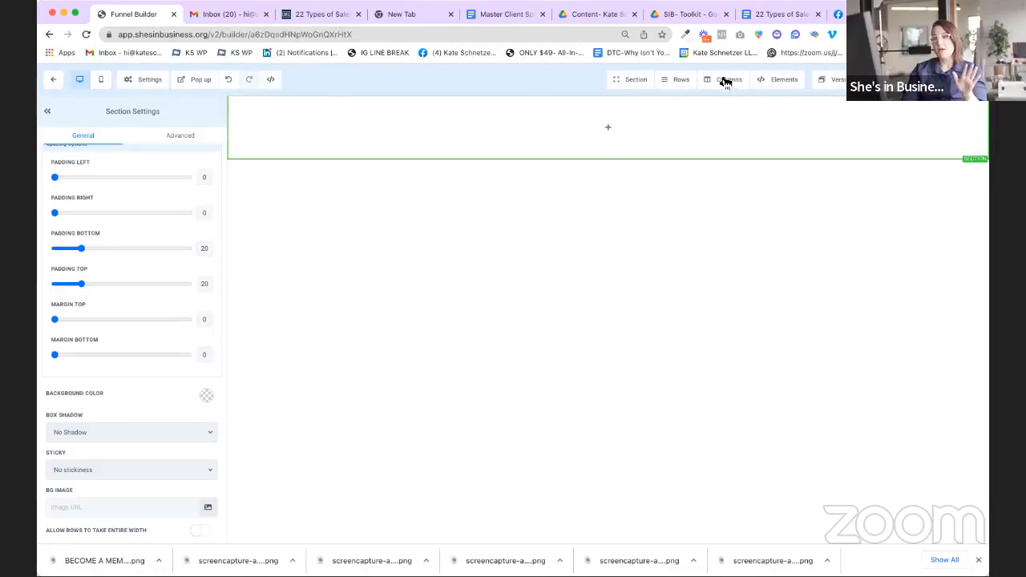
mouse_move(599, 107)
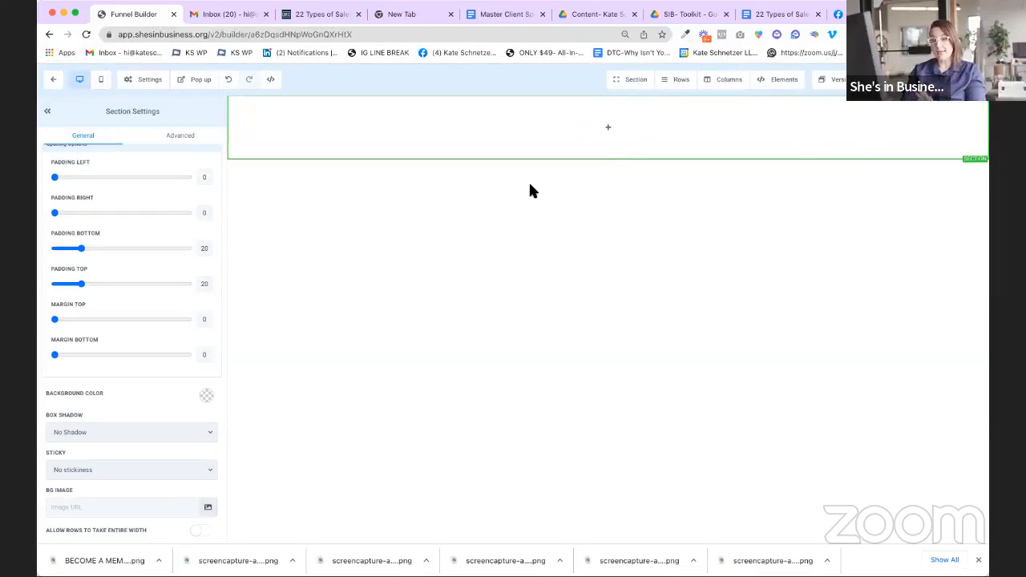
scroll(528, 187, "down", 1)
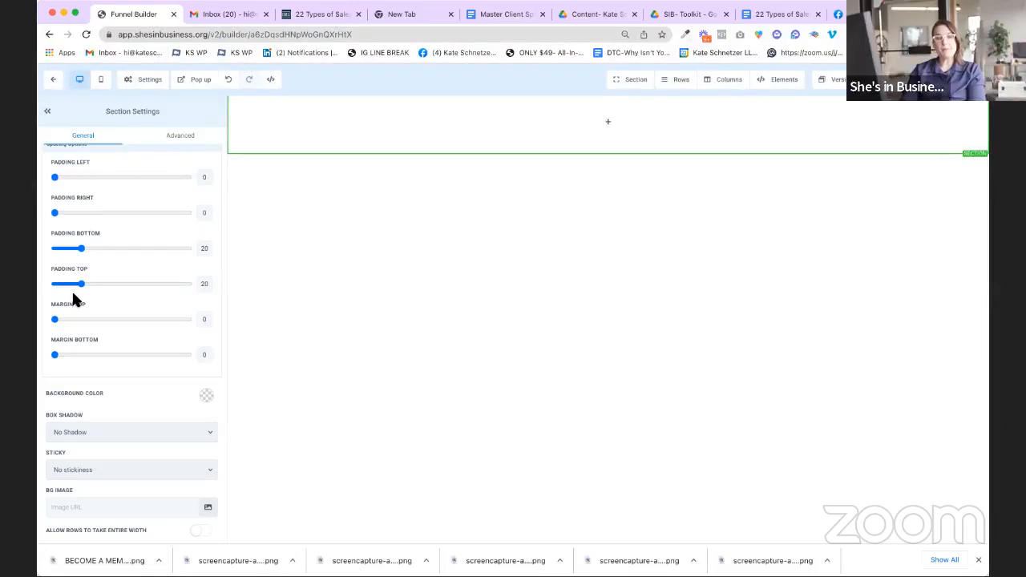
scroll(73, 300, "up", 1)
scroll(74, 300, "up", 1)
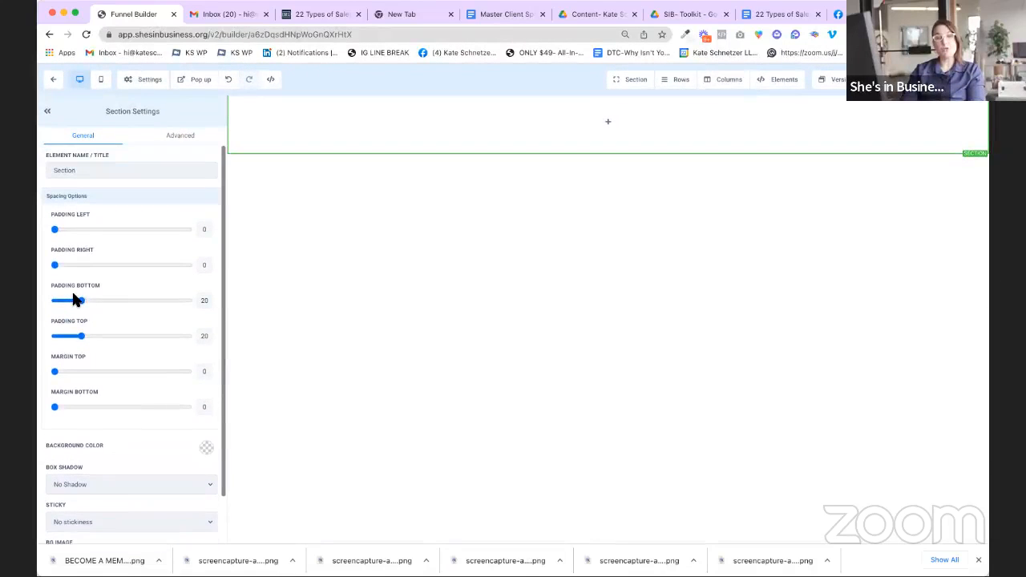
scroll(76, 298, "down", 2)
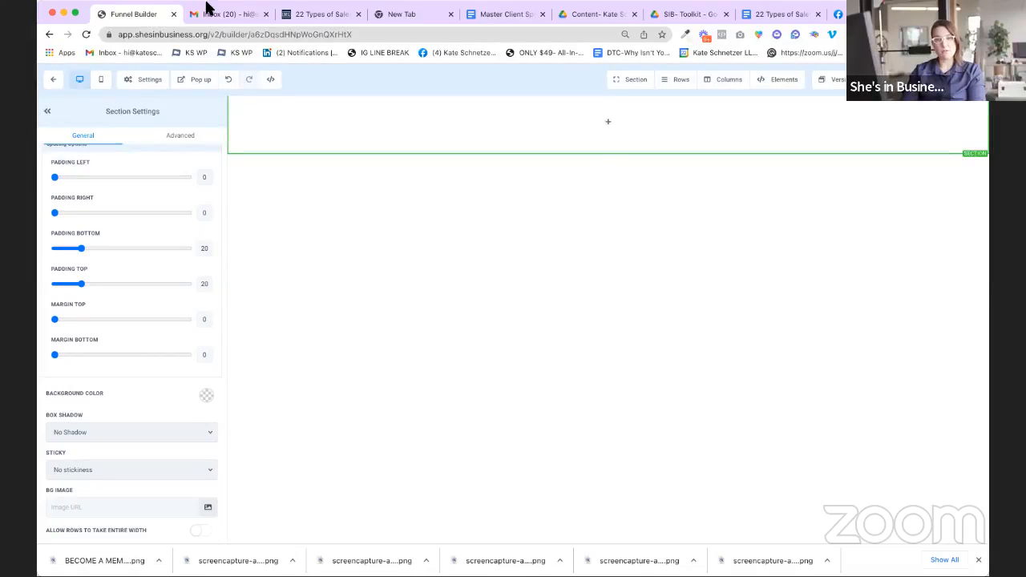
left_click(680, 82)
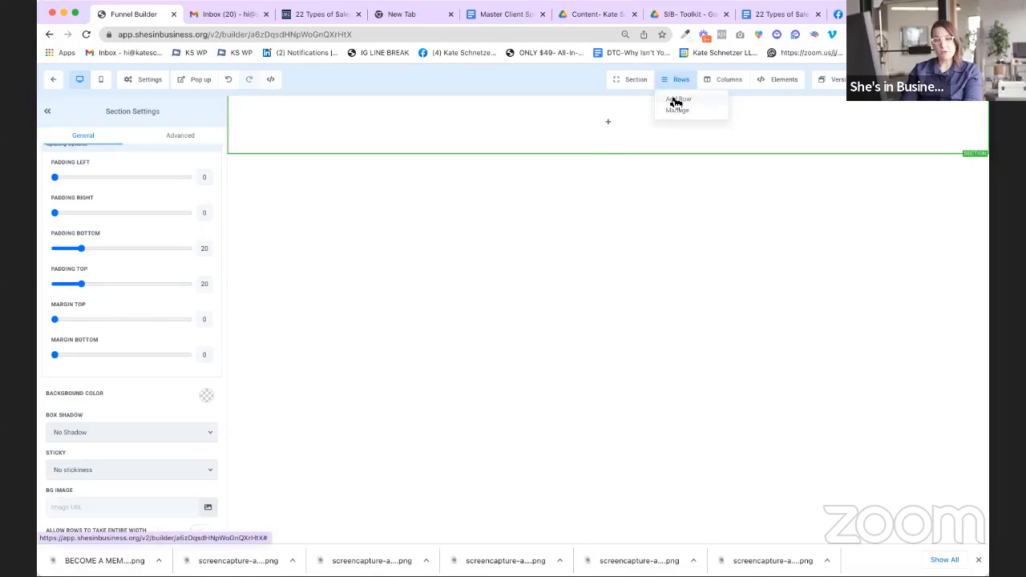
Step: Add a 2 Column row to the first section and drop a Full Width section beneath it
left_click(678, 99)
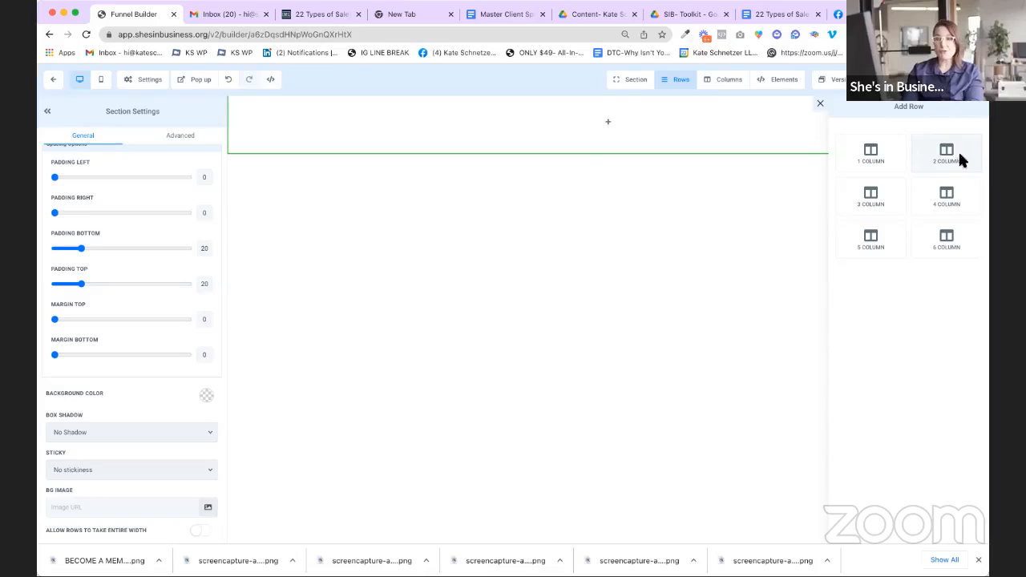
left_click(964, 173)
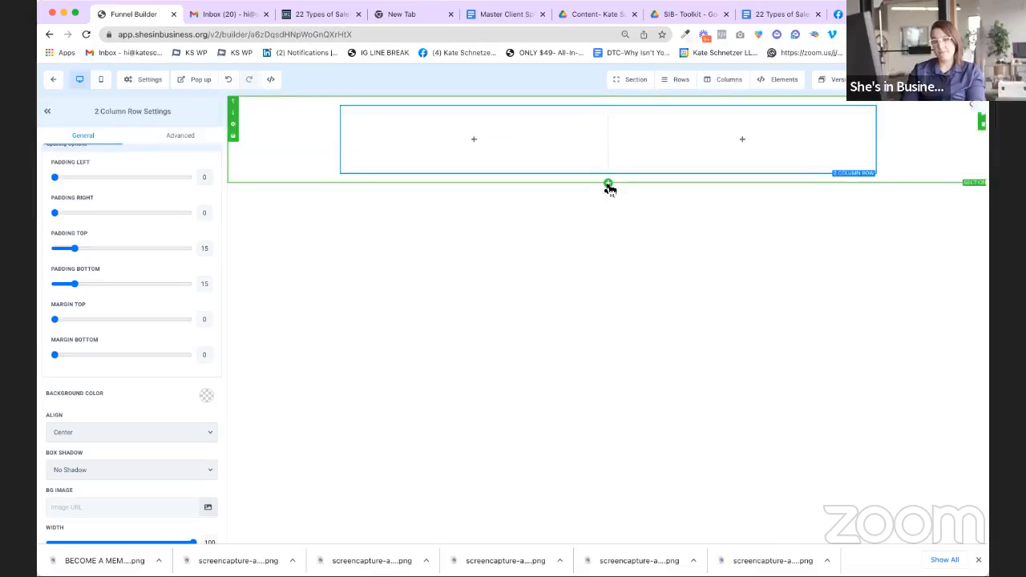
left_click(610, 184)
left_click_drag(824, 120, 660, 215)
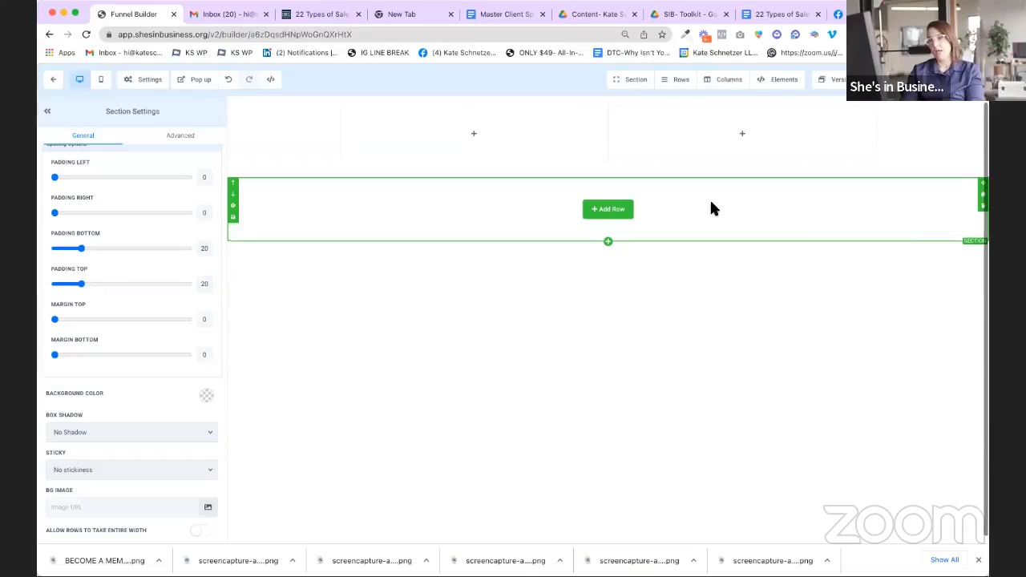
Step: Drop a 1 Column row into the second section and return to its section settings
left_click(618, 214)
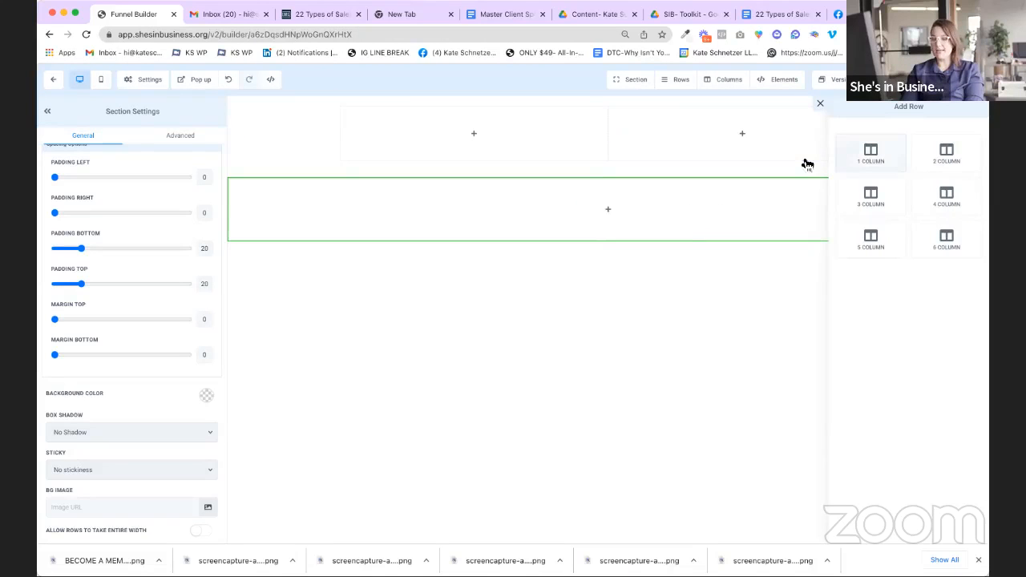
left_click_drag(854, 168, 608, 235)
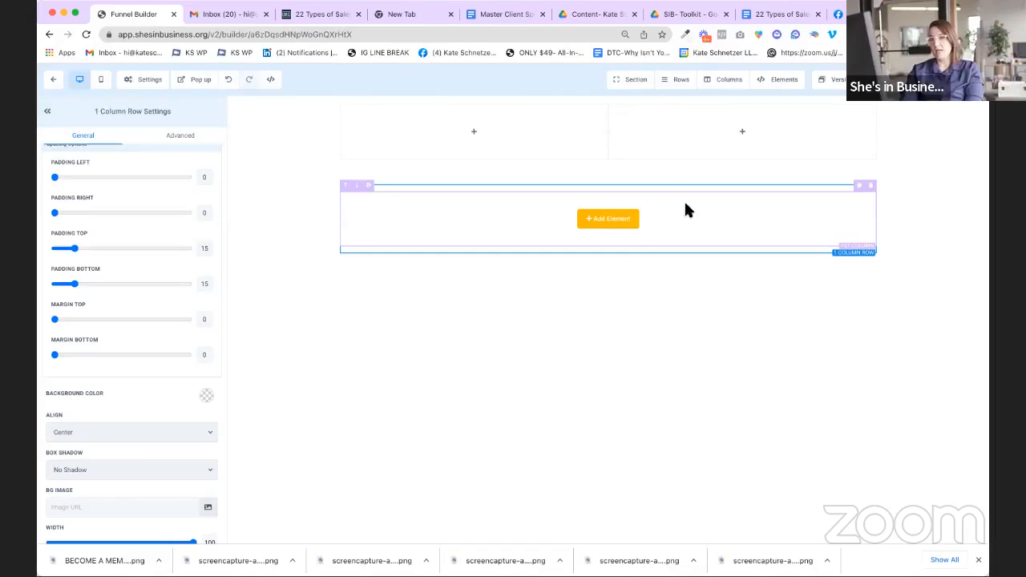
left_click(923, 132)
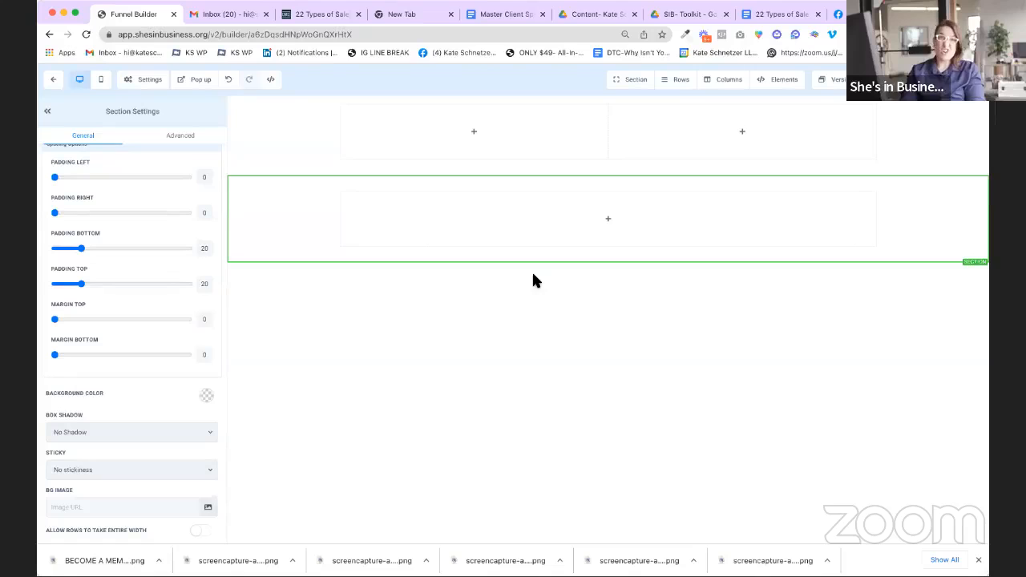
scroll(844, 283, "up", 1)
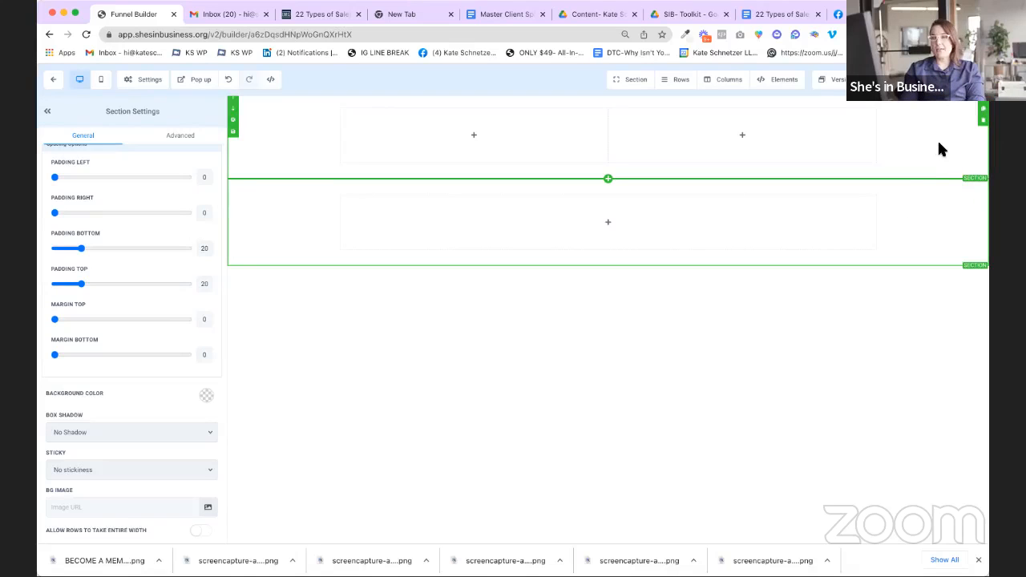
Step: Switch to the 22 Types of Sales Funnels guide, scroll through it, and return to the top
left_click(774, 15)
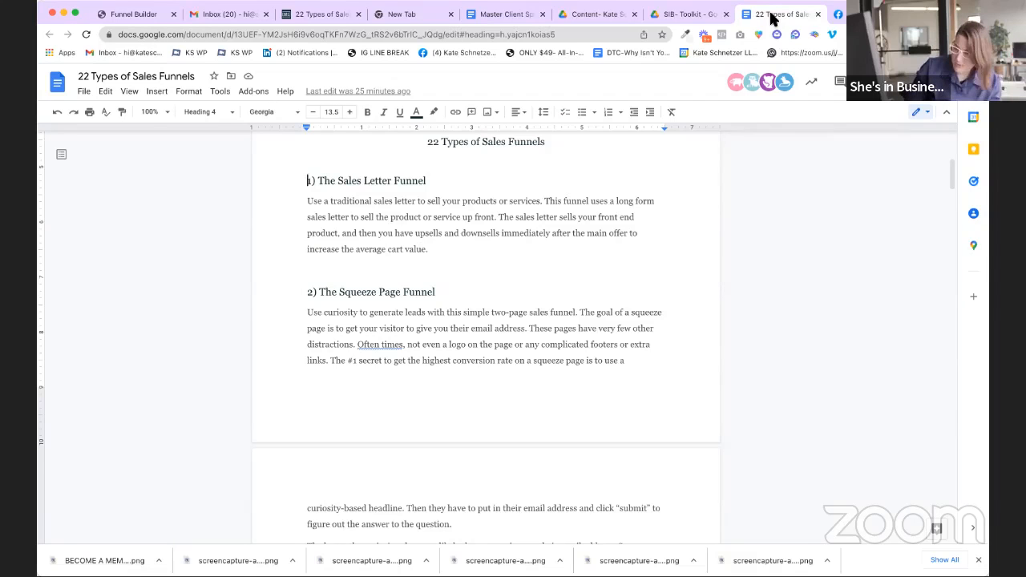
scroll(614, 233, "up", 4)
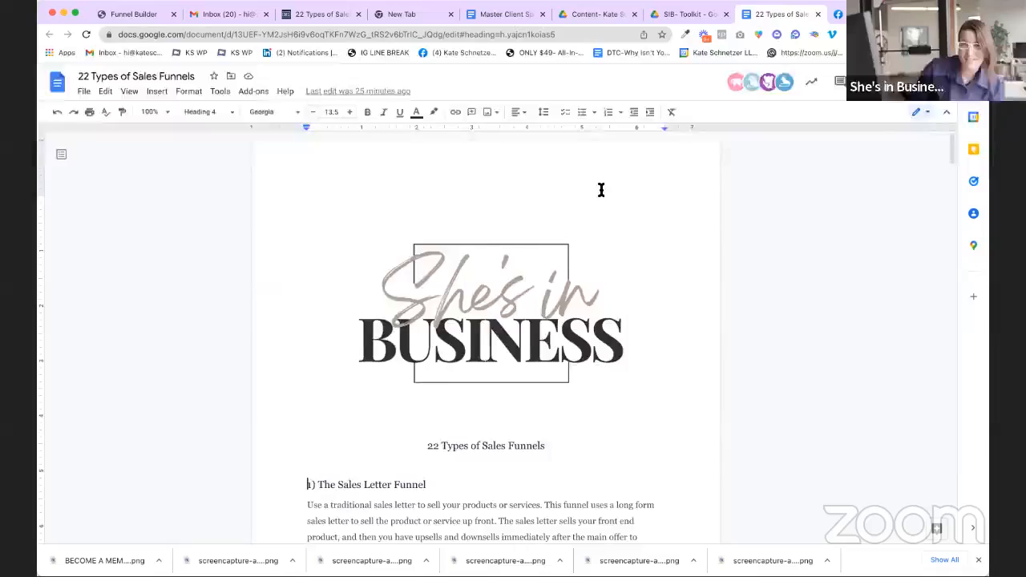
scroll(601, 190, "down", 3)
scroll(600, 190, "down", 10)
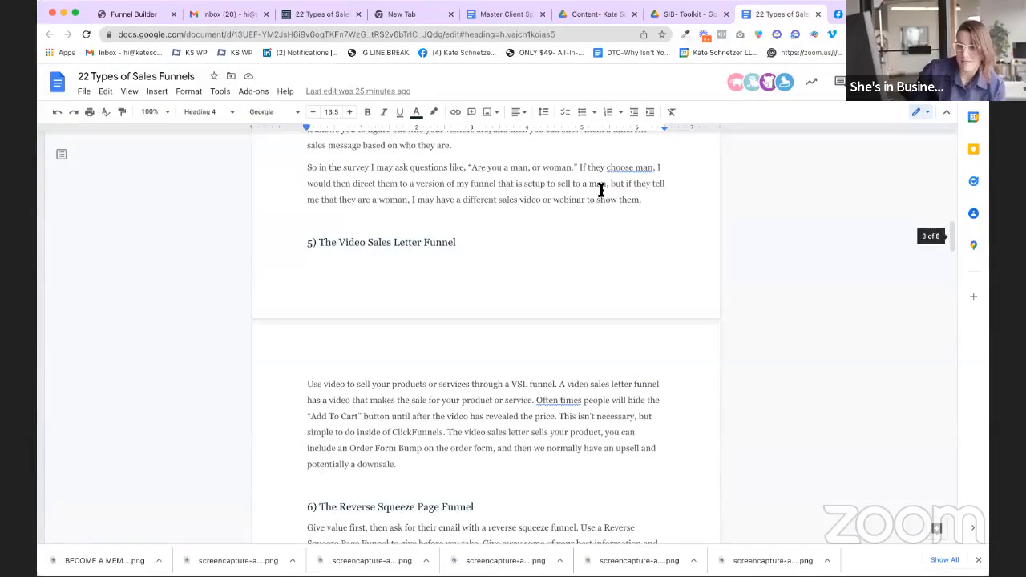
scroll(601, 190, "down", 10)
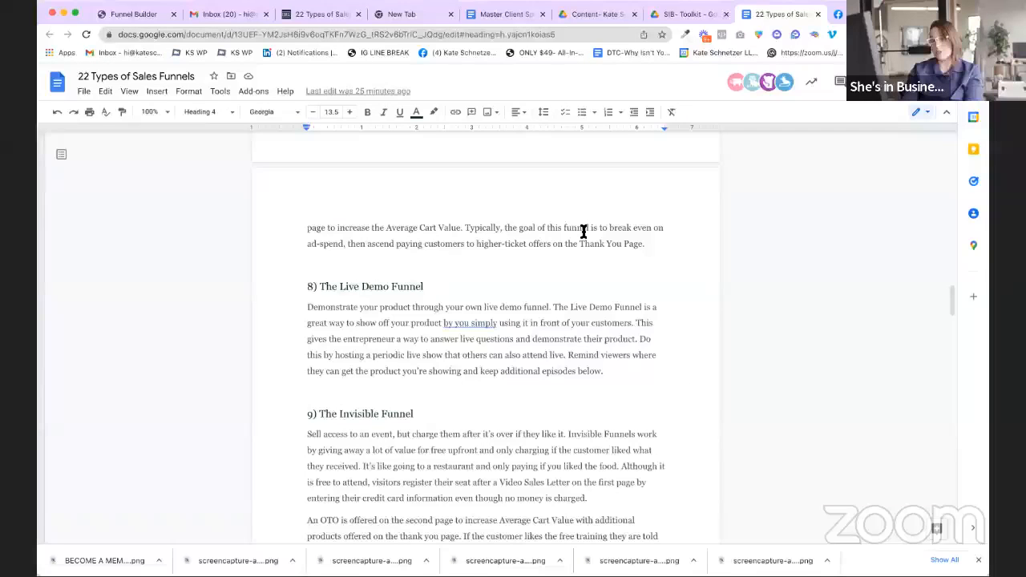
scroll(584, 231, "up", 2)
scroll(584, 232, "up", 20)
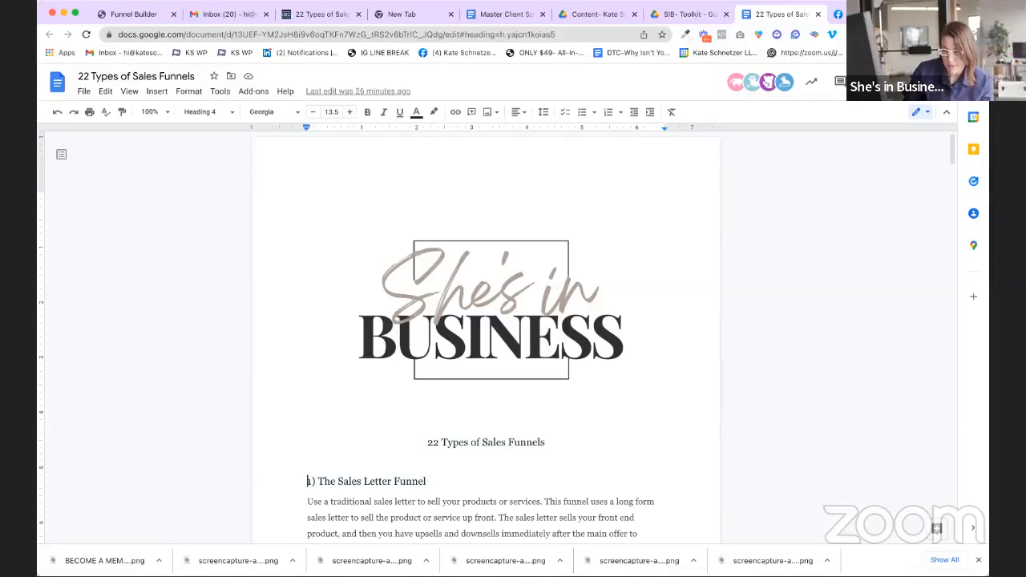
Step: Return to the Funnel Builder and open Add Element for the first column
left_click(141, 22)
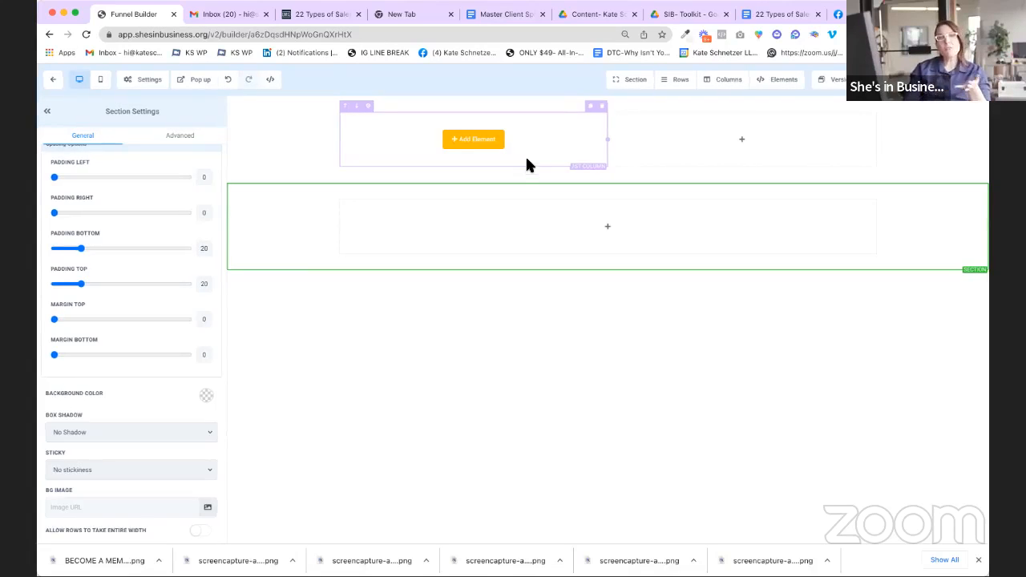
left_click(476, 142)
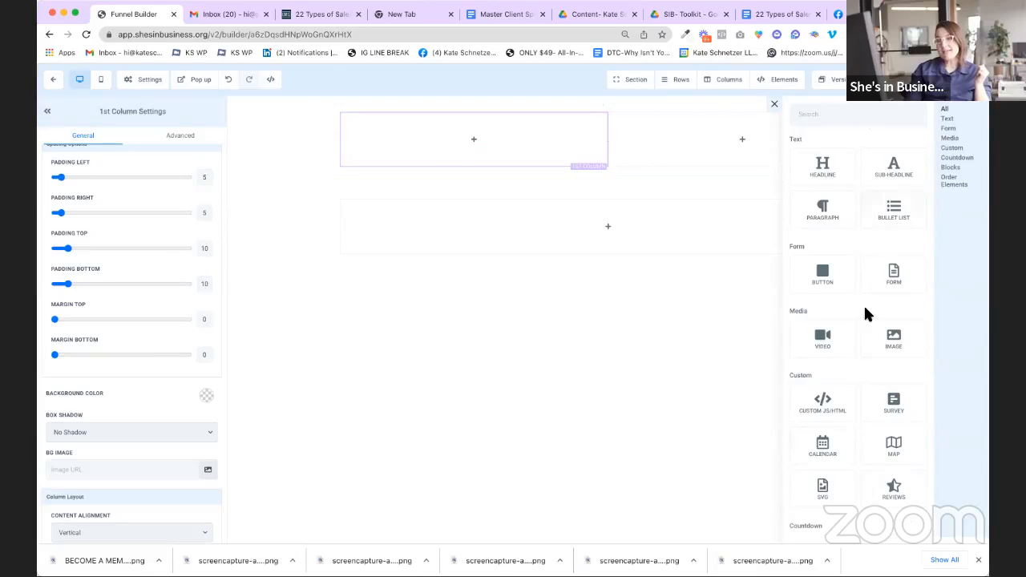
Step: Drag a Headline element into the first column, then delete it again
scroll(864, 304, "down", 4)
scroll(860, 368, "up", 4)
scroll(855, 276, "down", 3)
scroll(855, 272, "down", 3)
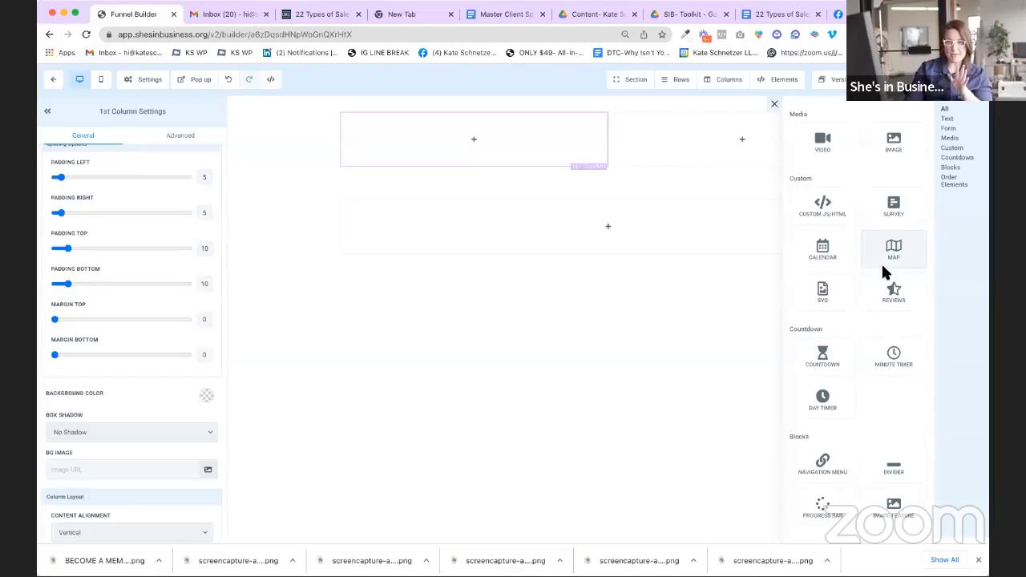
scroll(904, 275, "up", 1)
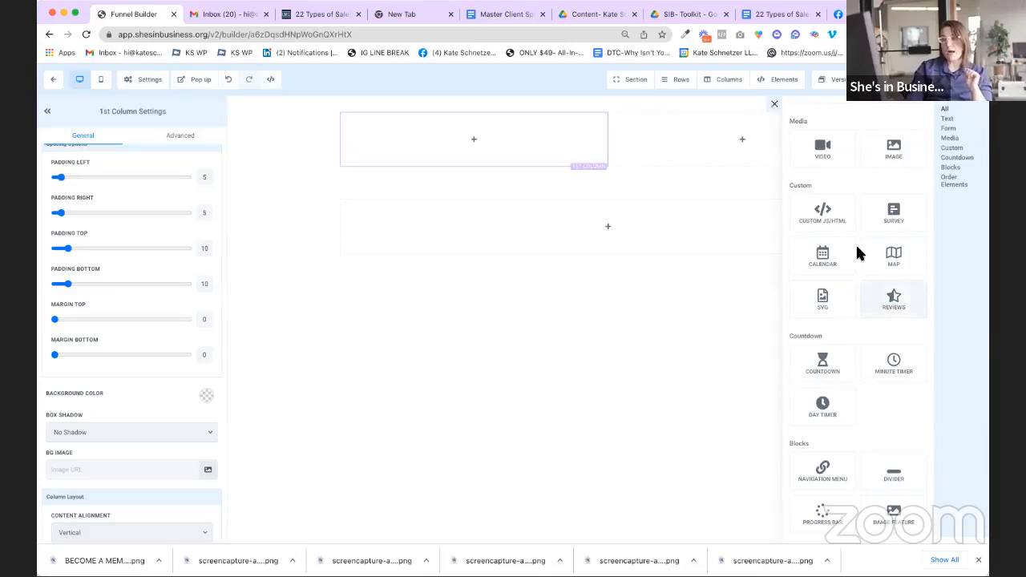
scroll(858, 252, "down", 4)
scroll(862, 255, "up", 5)
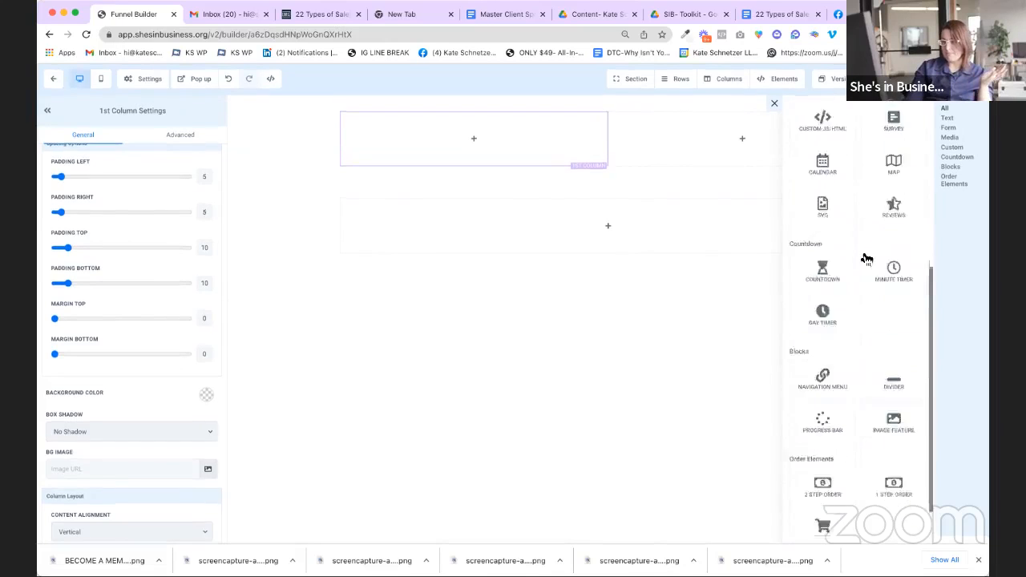
scroll(818, 167, "down", 1)
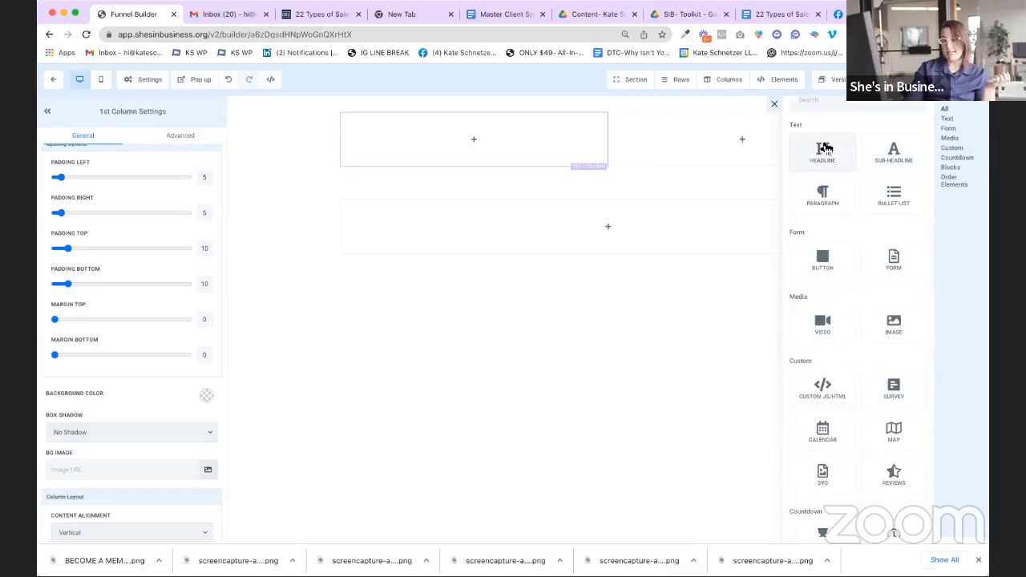
scroll(828, 150, "up", 1)
scroll(808, 156, "down", 1)
left_click_drag(784, 156, 775, 156)
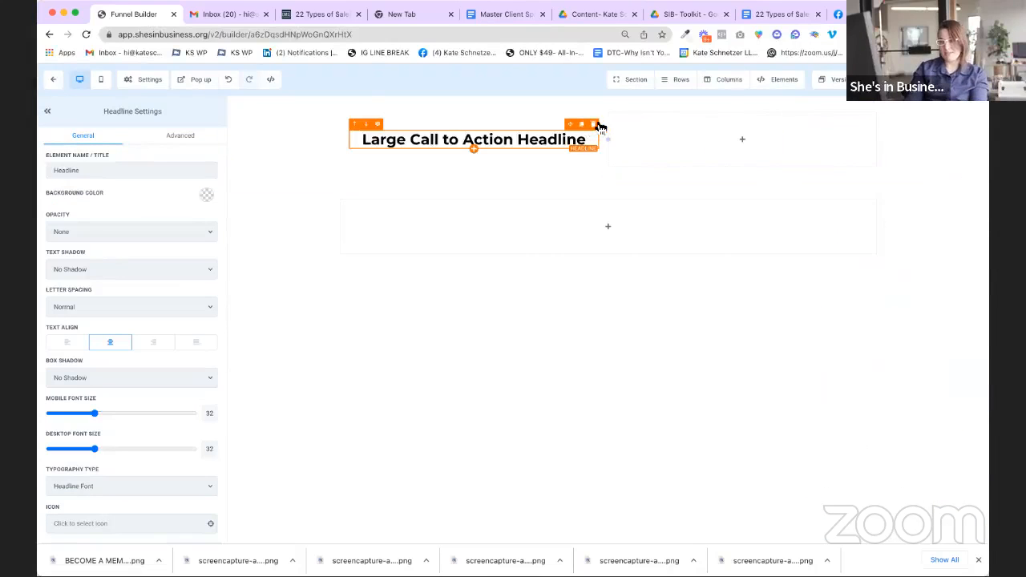
left_click(593, 125)
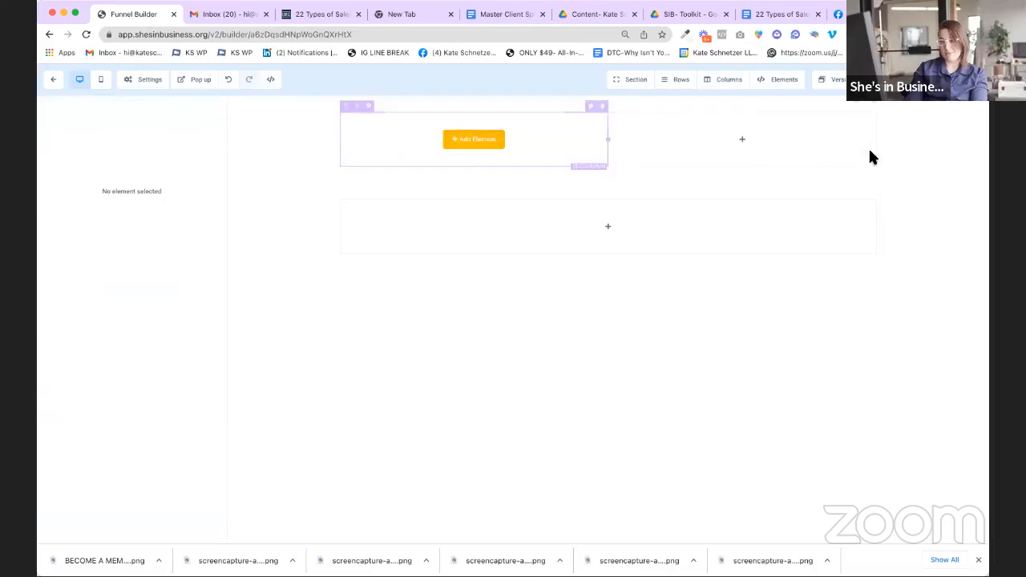
Step: Re-add the 'Large Call to Action Headline' placeholder to the first column
left_click(779, 84)
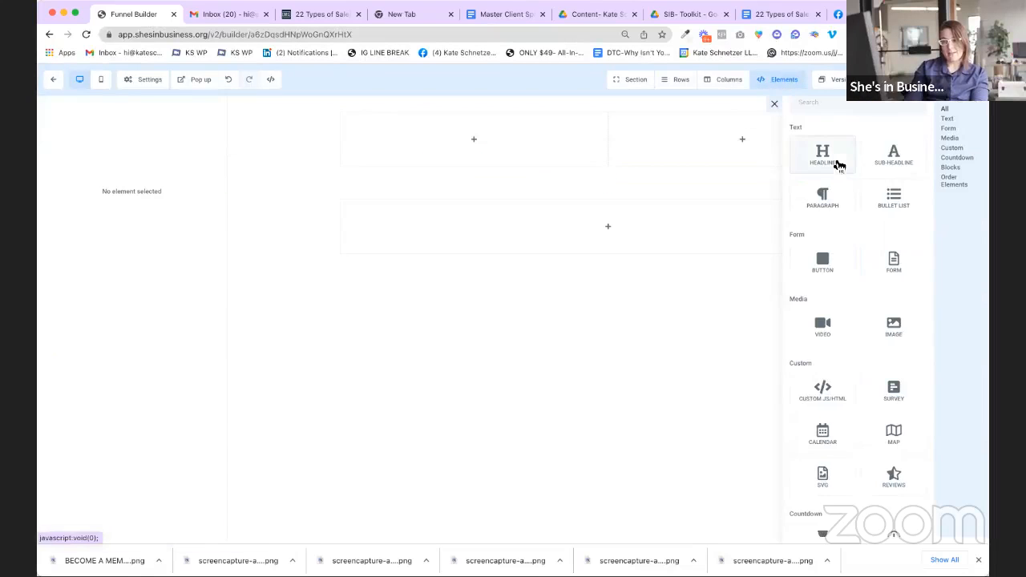
left_click_drag(824, 155, 422, 133)
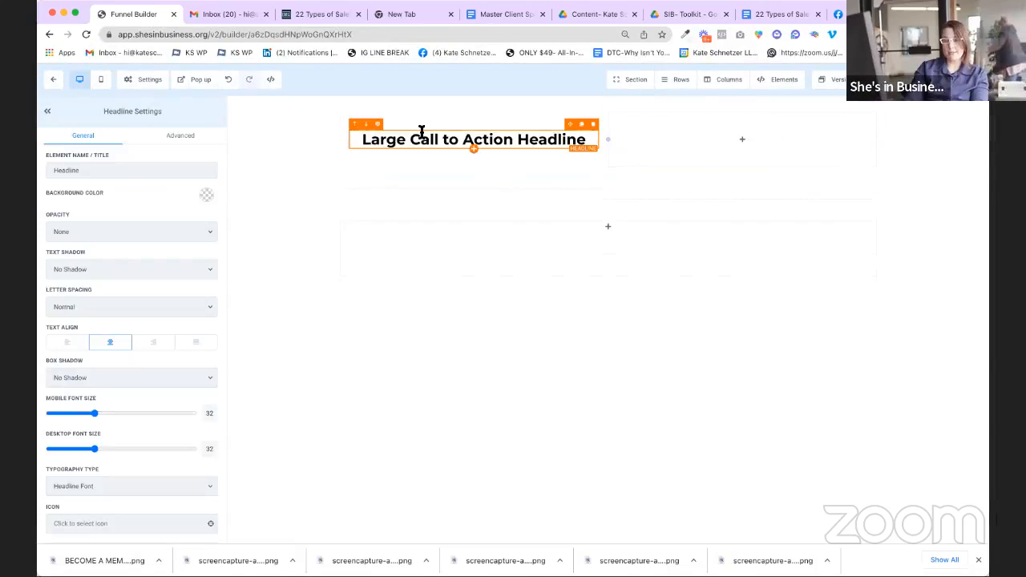
double_click(469, 138)
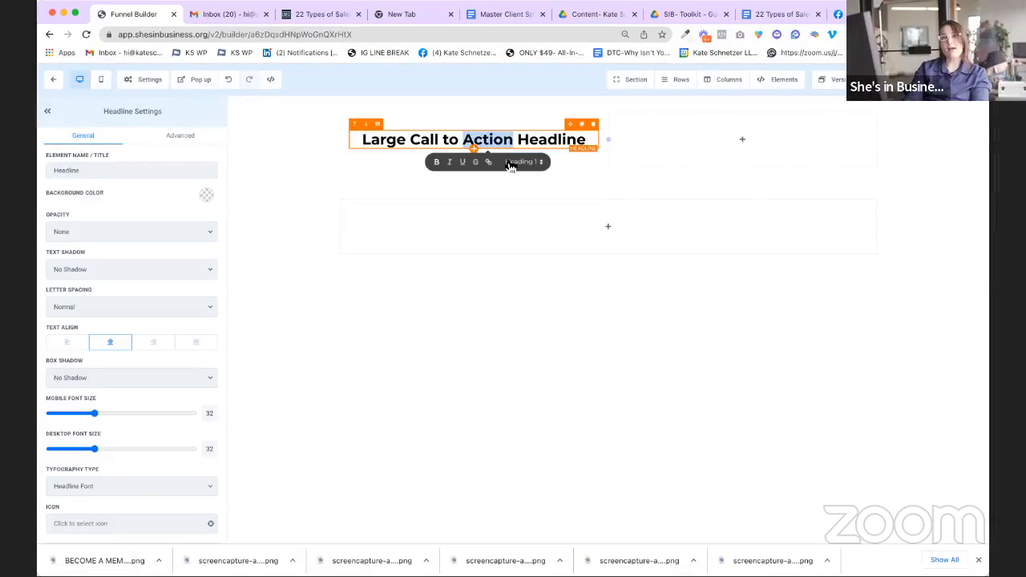
left_click(527, 138)
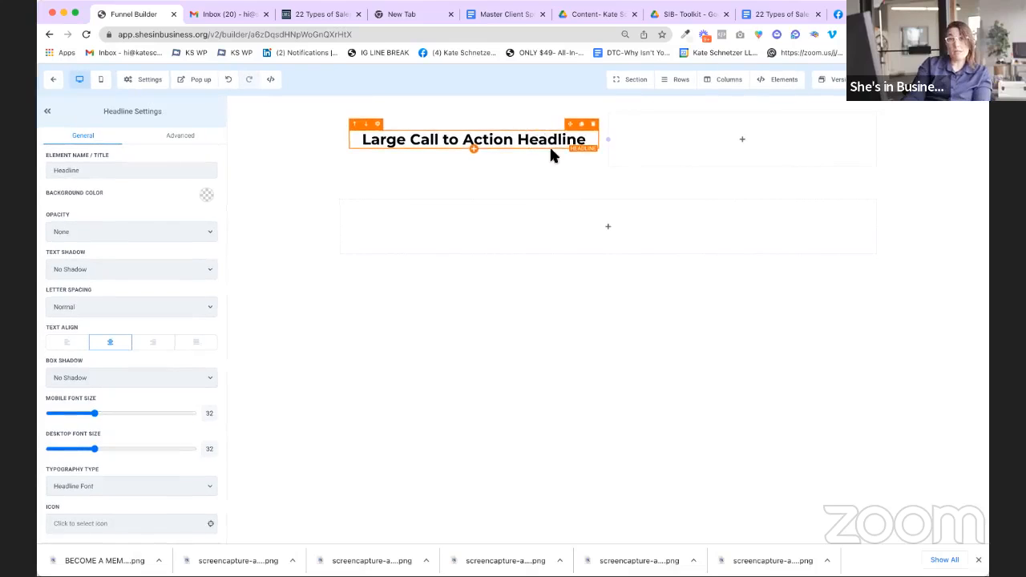
Step: Place a 'Small Call to Action Headline' sub-headline directly under the large headline
left_click(776, 82)
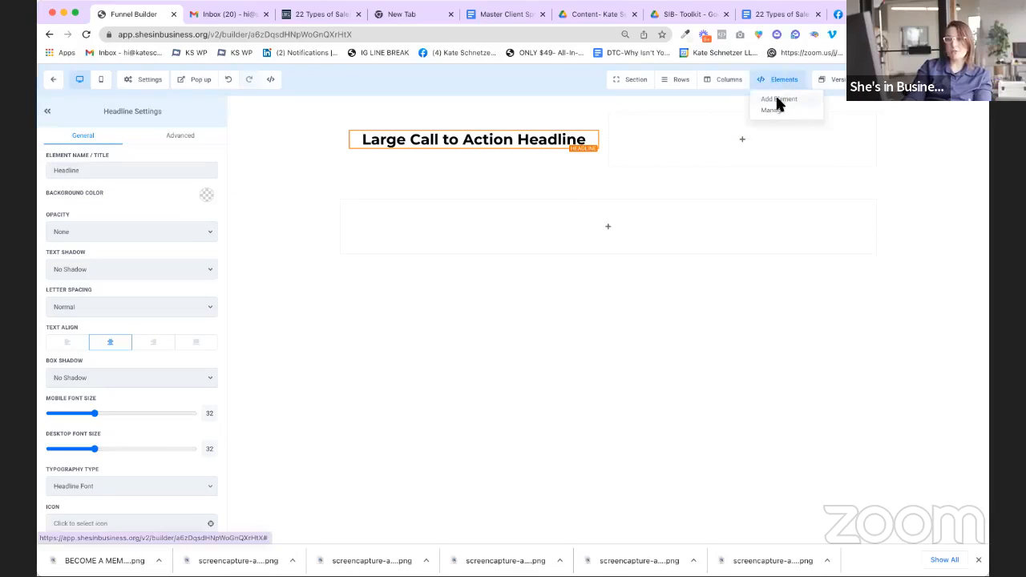
left_click(778, 99)
left_click_drag(894, 157, 709, 182)
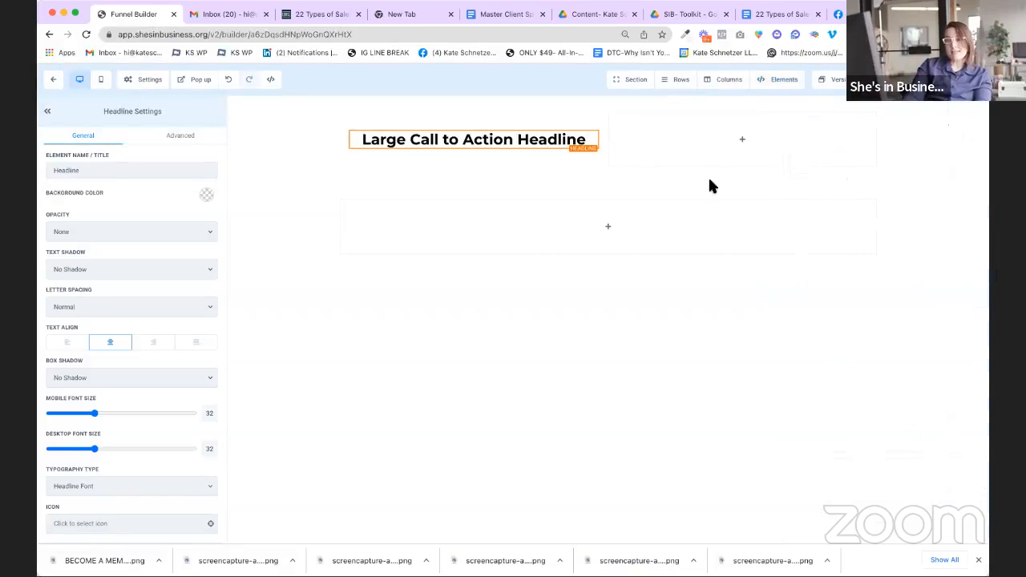
left_click_drag(499, 167, 468, 161)
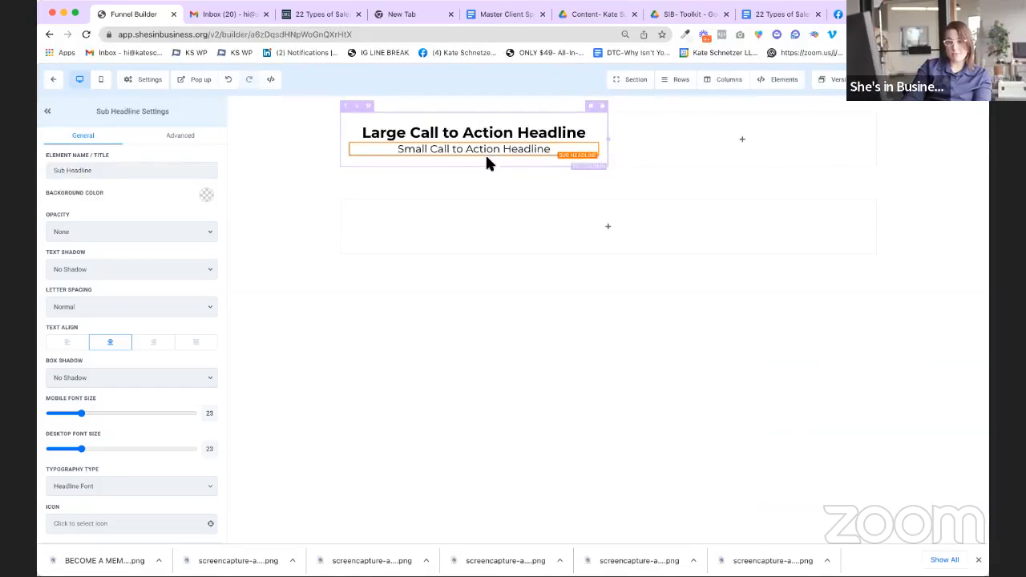
double_click(495, 133)
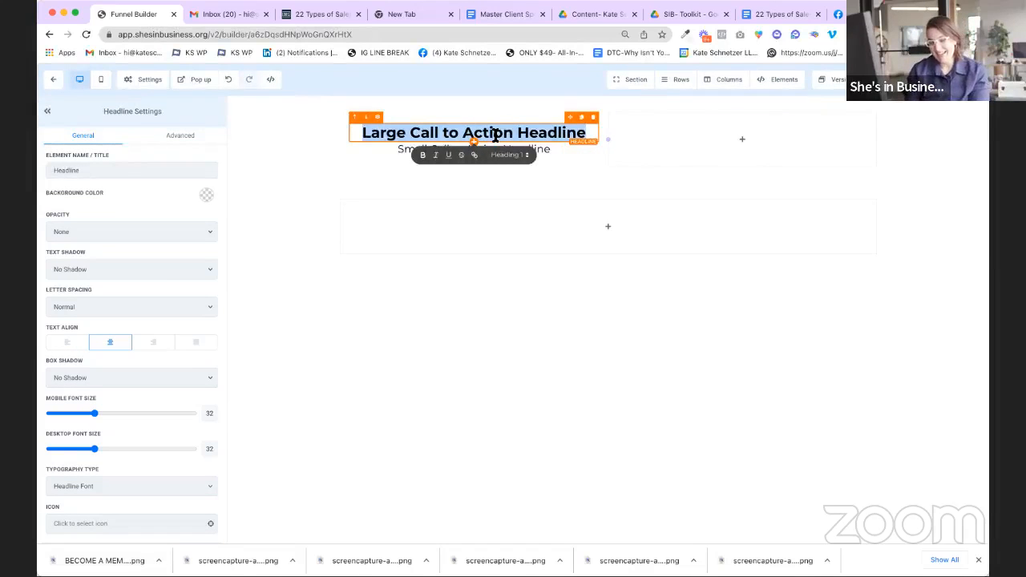
Step: Retype the headline as 'Do you have a case of funnel confusion?'
type("Confuse")
key("BackSpace")
key("BackSpace")
key("BackSpace")
key("BackSpace")
key("BackSpace")
key("BackSpace")
key("BackSpace")
type("Do you have a case of funnel cons")
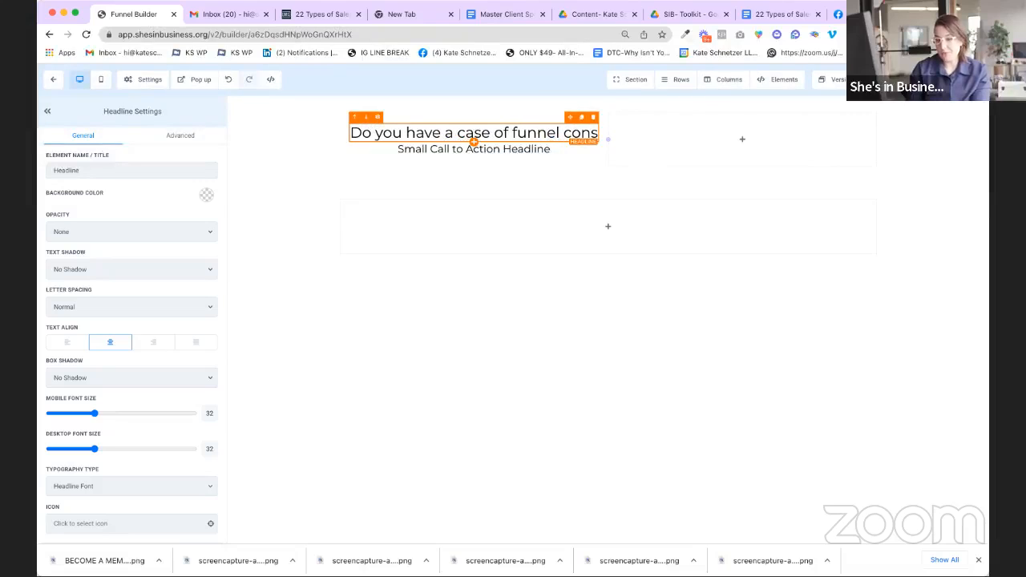
key("BackSpace")
type("fuions")
key("BackSpace")
key("BackSpace")
key("BackSpace")
key("BackSpace")
type("sion?")
Step: Make the headline bold, then select the sub-headline's placeholder text
key("super+a")
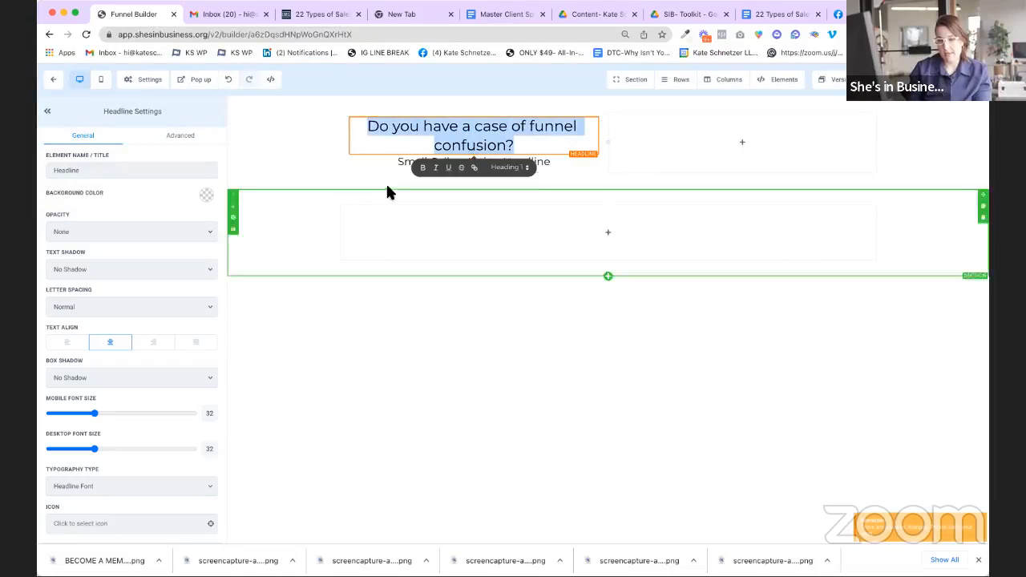
left_click(423, 168)
left_click(468, 140)
left_click(534, 143)
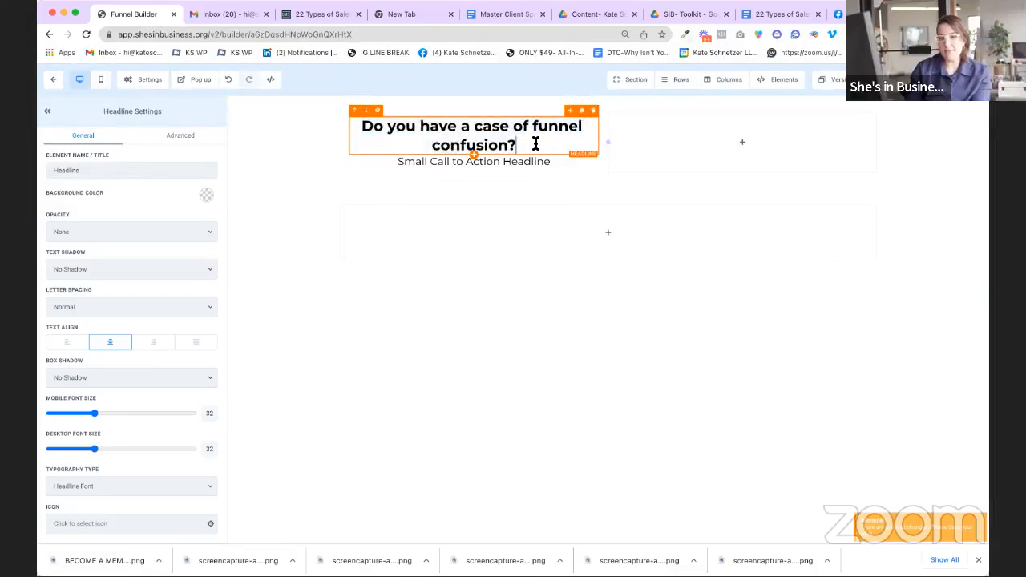
left_click(535, 163)
key("super+a")
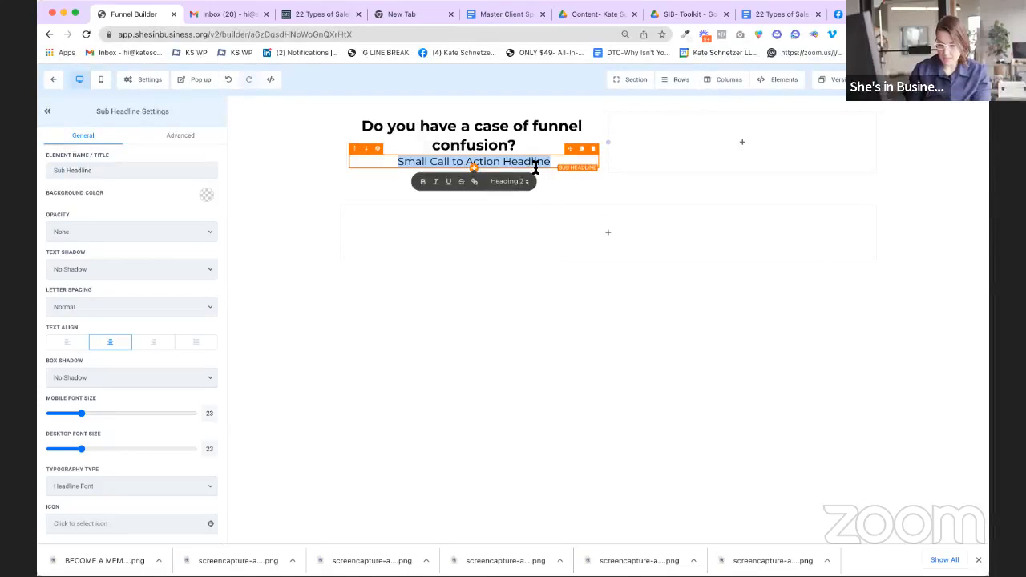
Step: Type sub-headline 'Everyone talks about funnels but no one ever makes it clear what they are or what they do'
type("Everyone talks about fune")
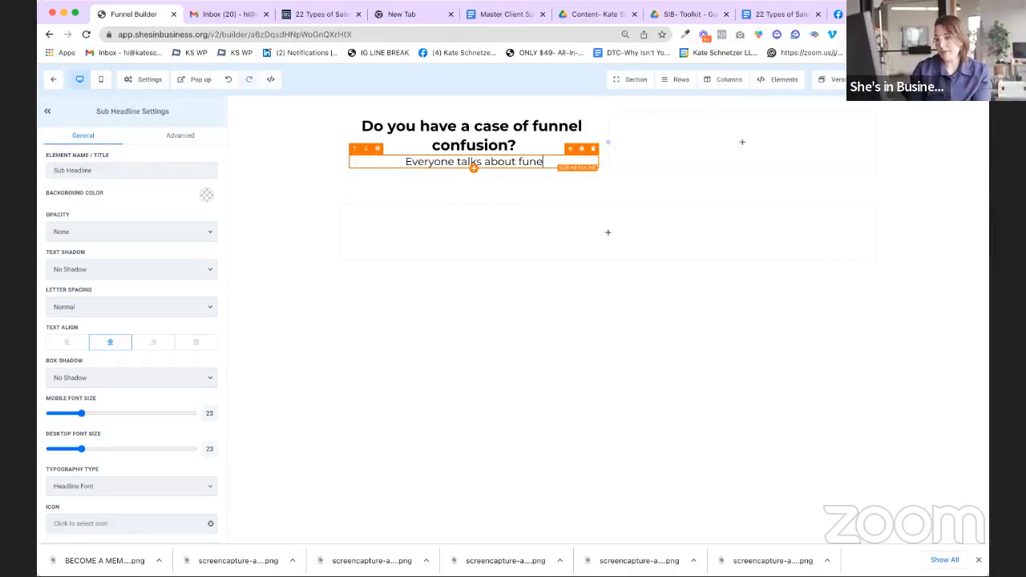
key("BackSpace")
type("nn")
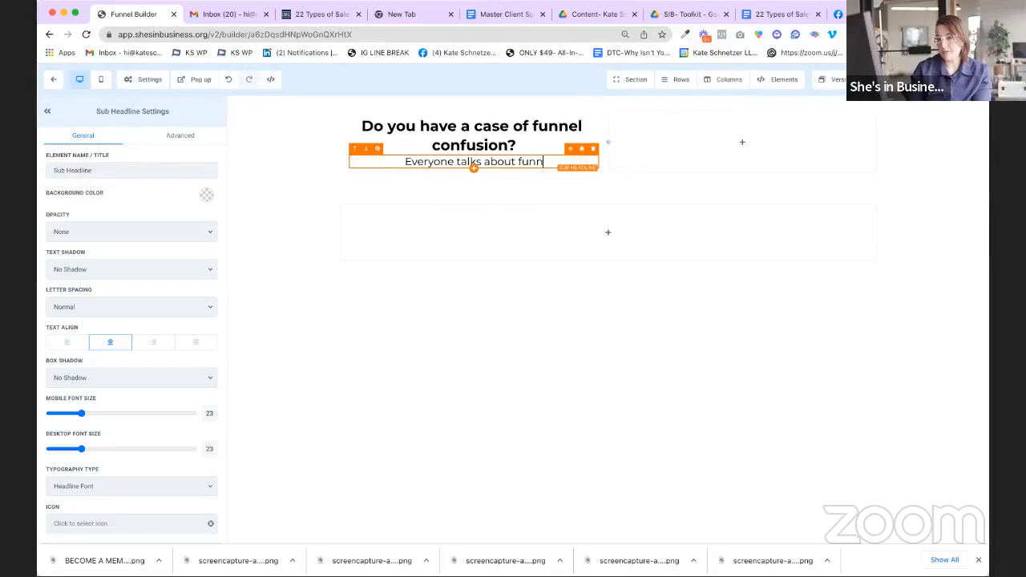
type("els but no one")
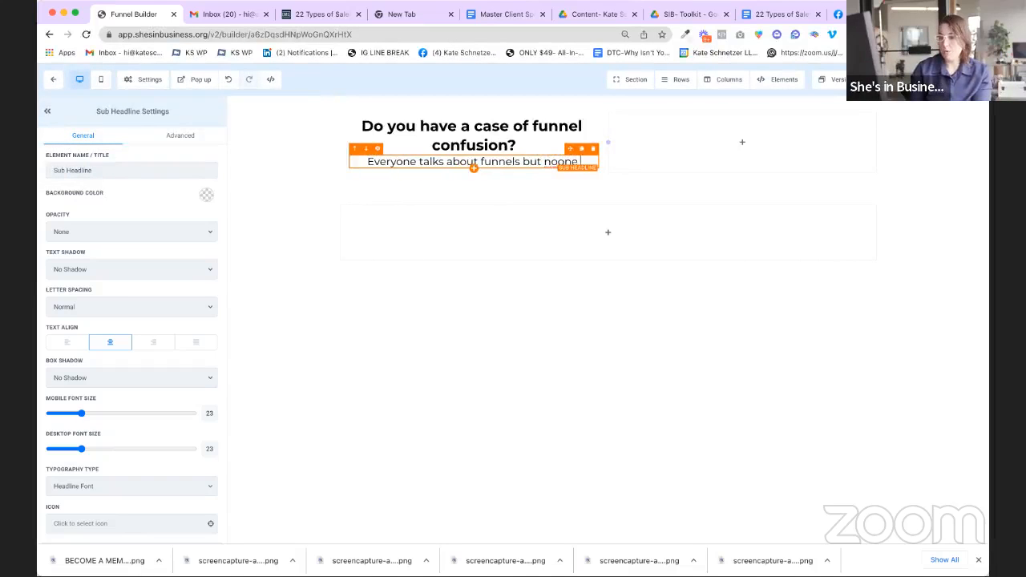
key("BackSpace")
key("BackSpace")
key("BackSpace")
type("one exa")
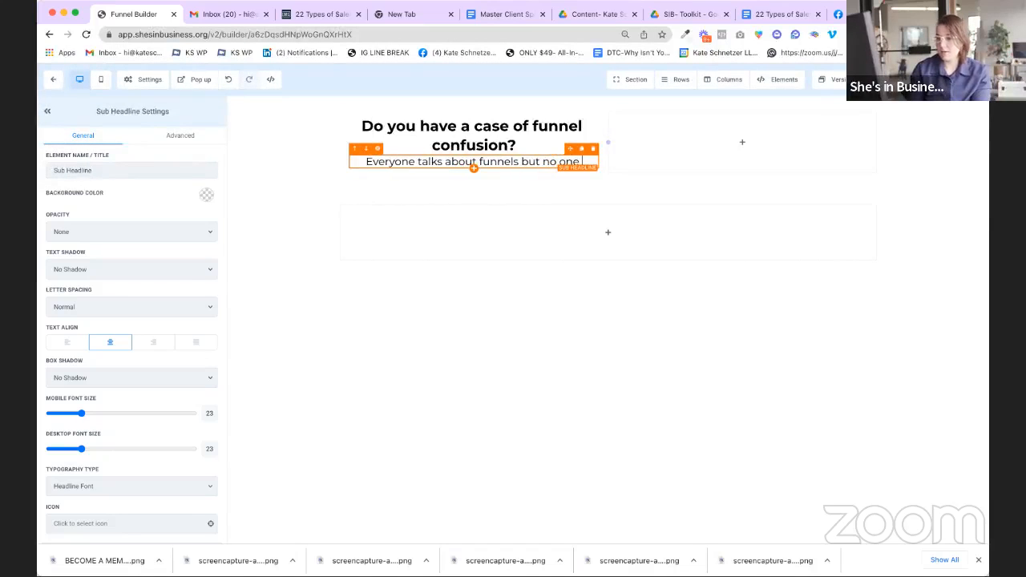
key("BackSpace")
key("BackSpace")
type("ver makes")
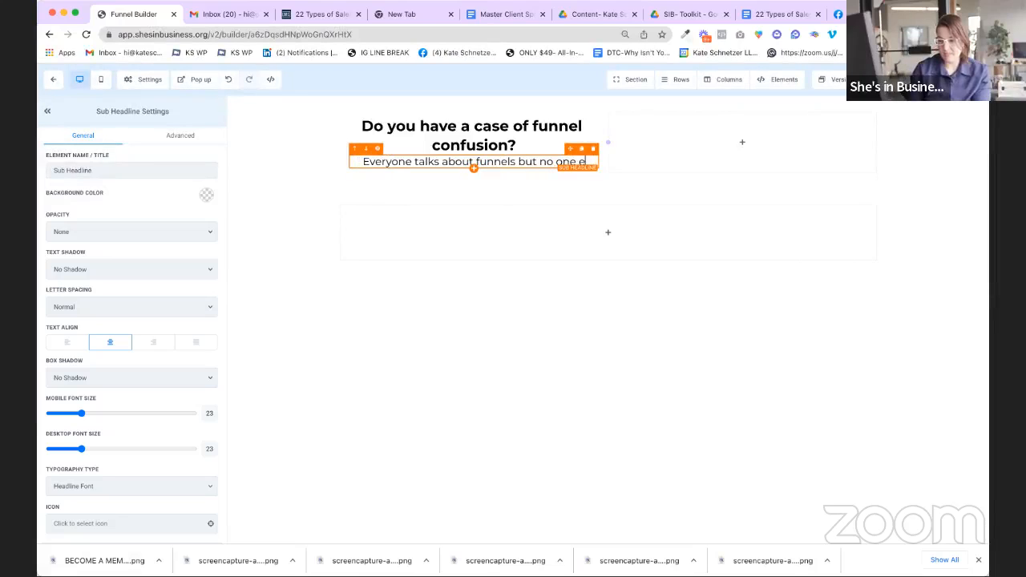
type(" it")
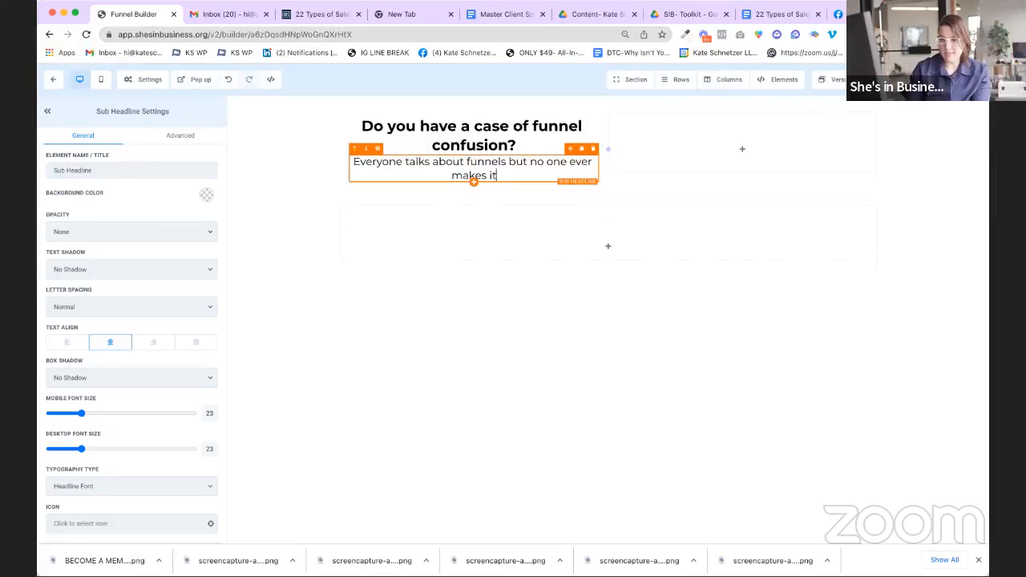
type(" clear what they a")
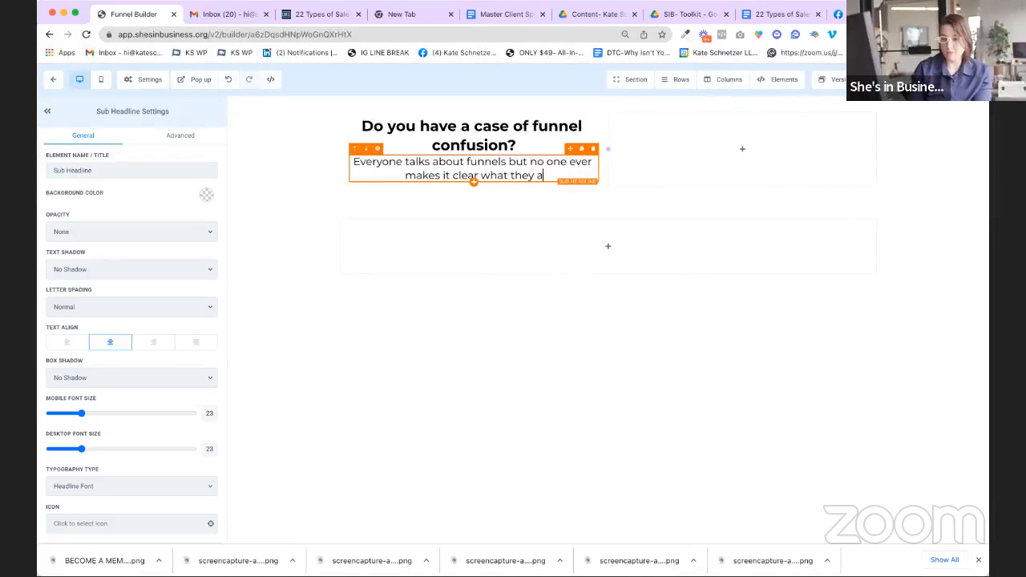
type("re or what they do.")
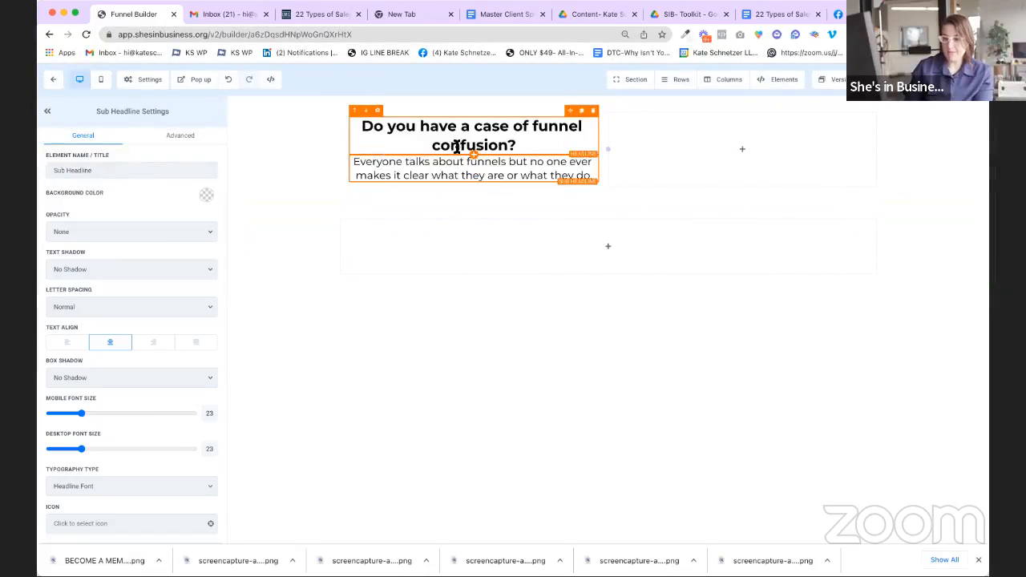
left_click(459, 145)
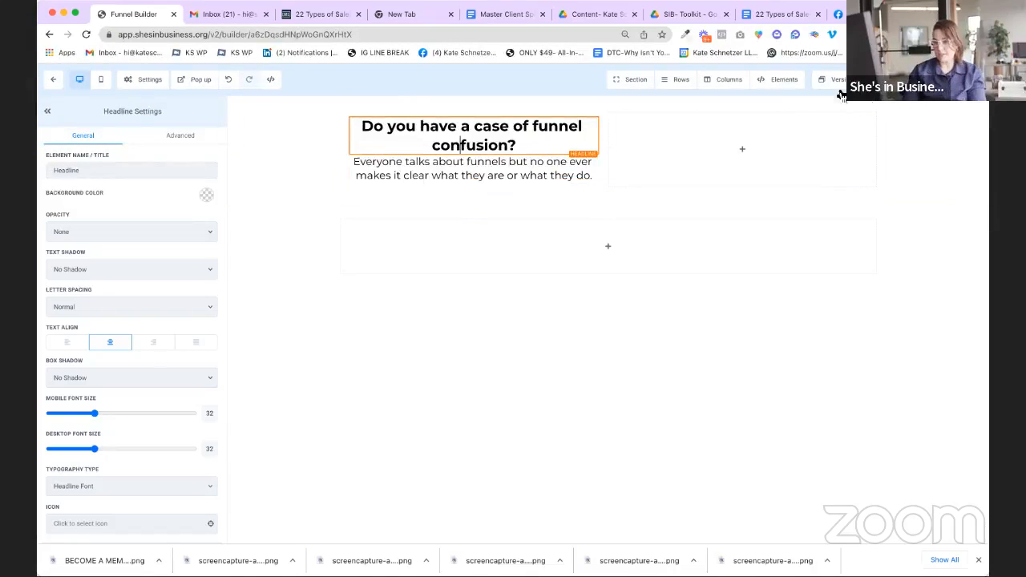
Step: Place a Bullet List element below the sub-headline
left_click(779, 82)
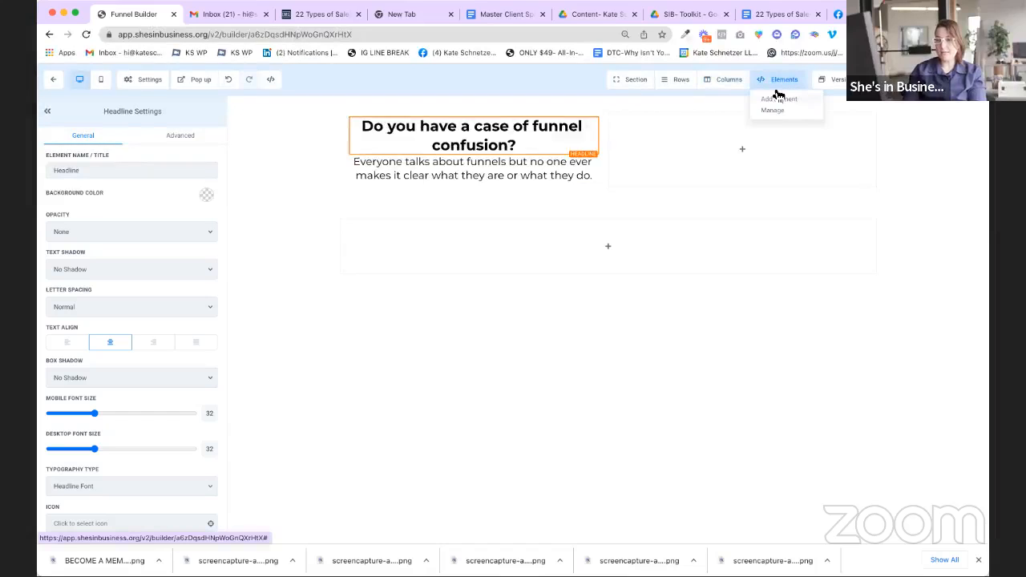
left_click(778, 97)
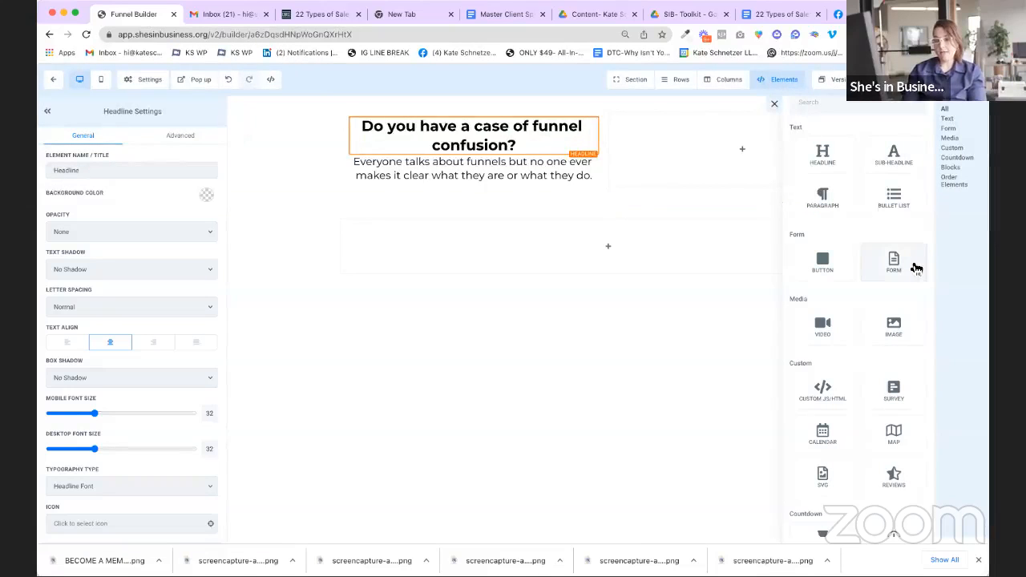
scroll(910, 256, "down", 3)
scroll(910, 256, "up", 4)
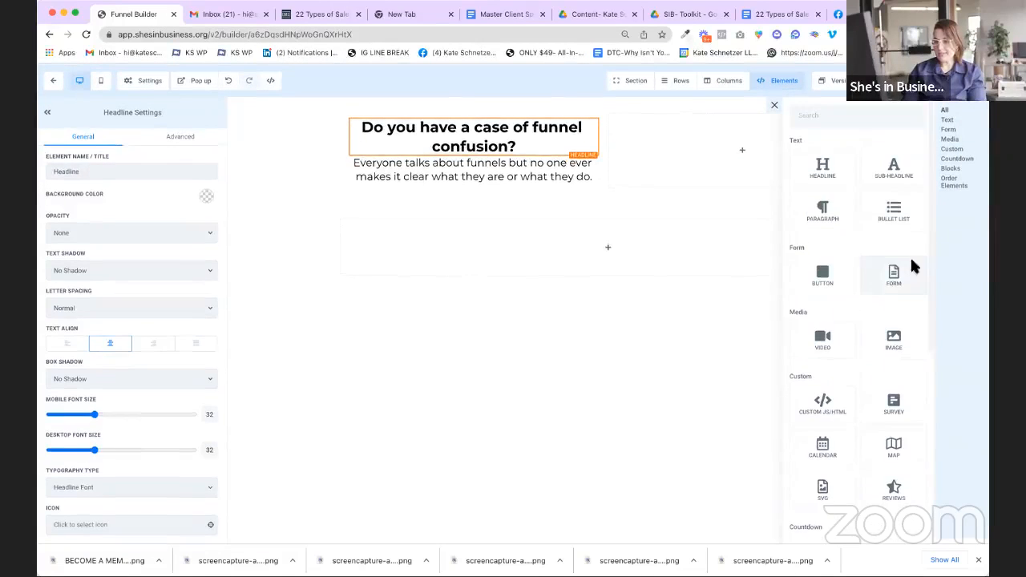
left_click_drag(907, 211, 637, 213)
left_click_drag(496, 200, 519, 175)
Step: Add a sub-headline paragraph 'Funnels are magical. They can do so many great things for your business.'
left_click(526, 175)
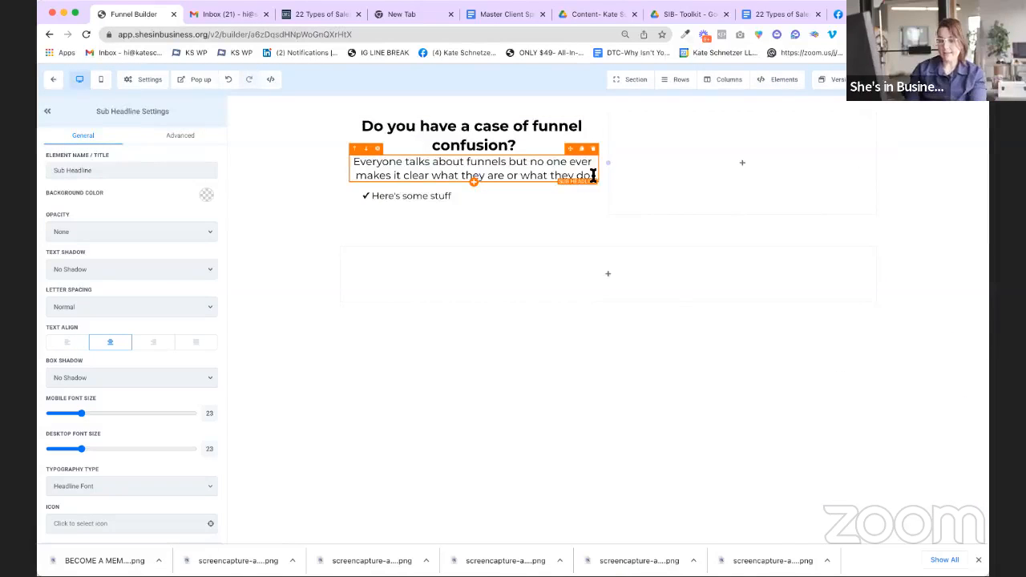
key("Return")
type("Funnels are magical. They can do")
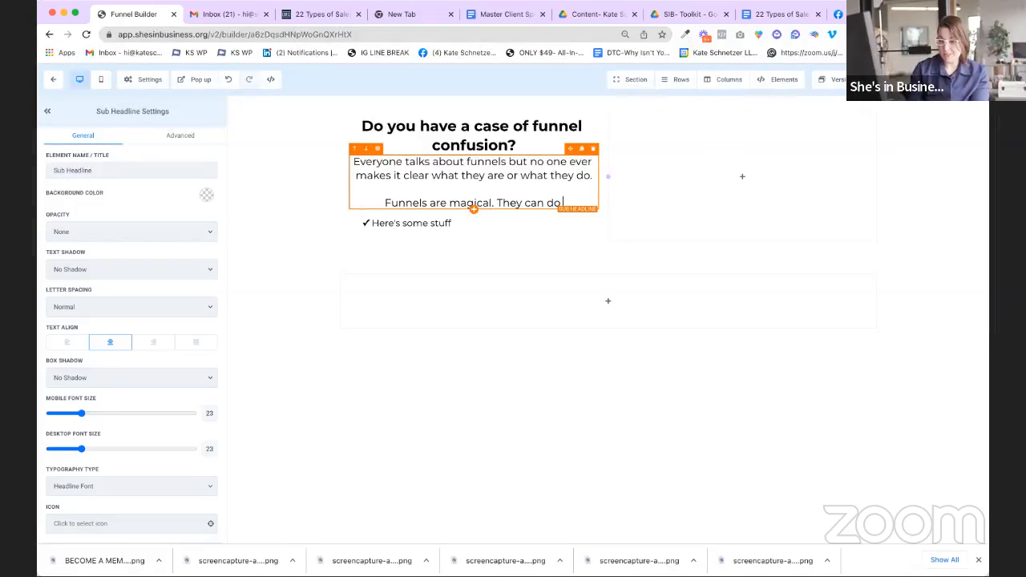
type(" so many")
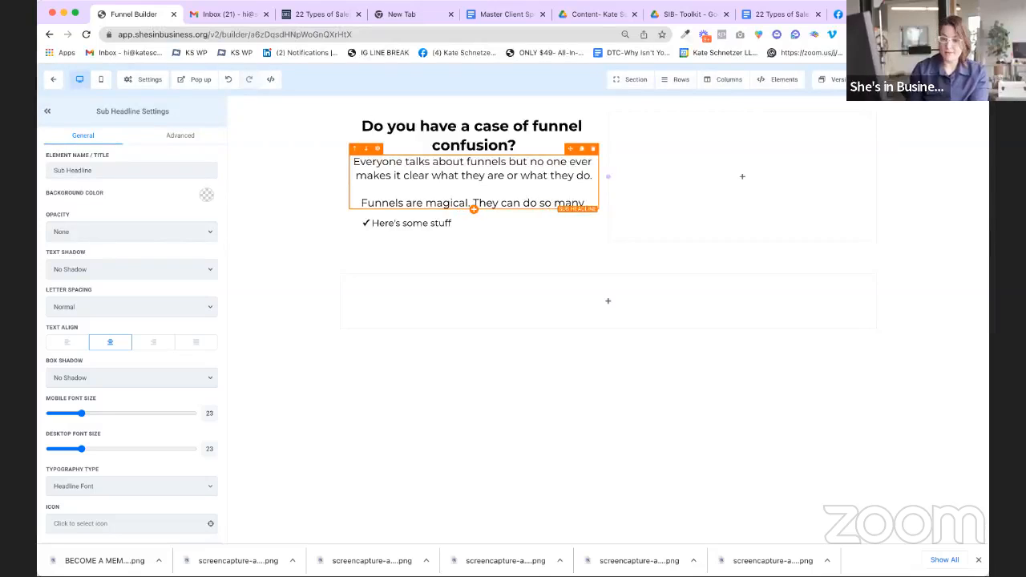
type(" great things for your busoiness.")
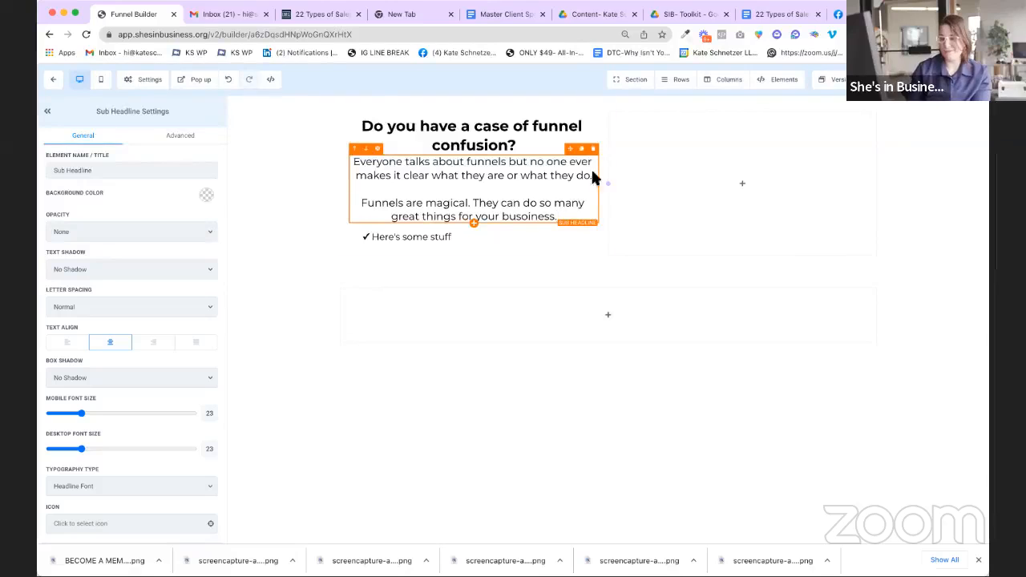
left_click(526, 216)
key("BackSpace")
left_click(426, 238)
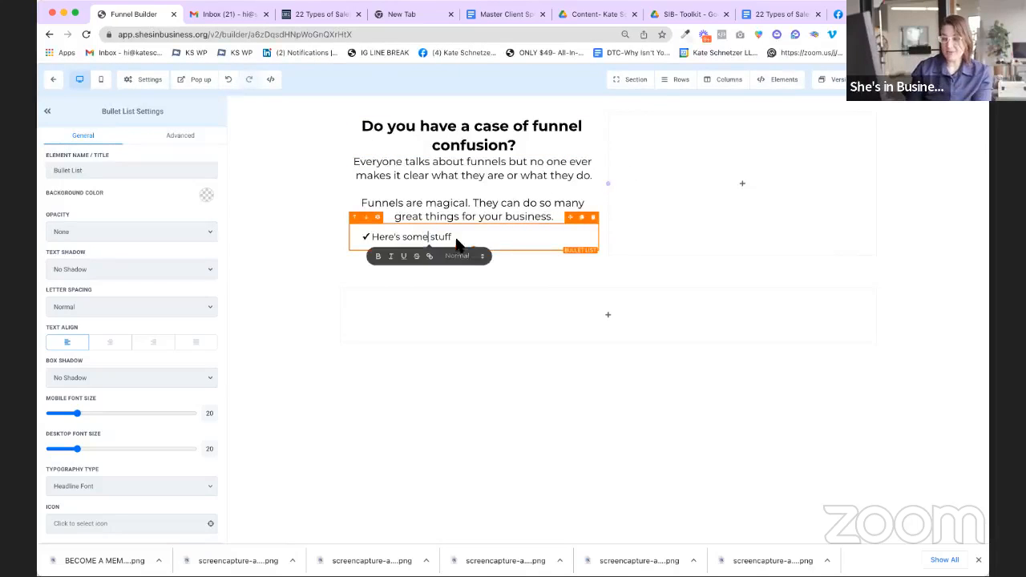
Step: Replace the placeholder bullets with 'Automate your sales process' and 'Build your email'
left_click_drag(454, 238, 368, 235)
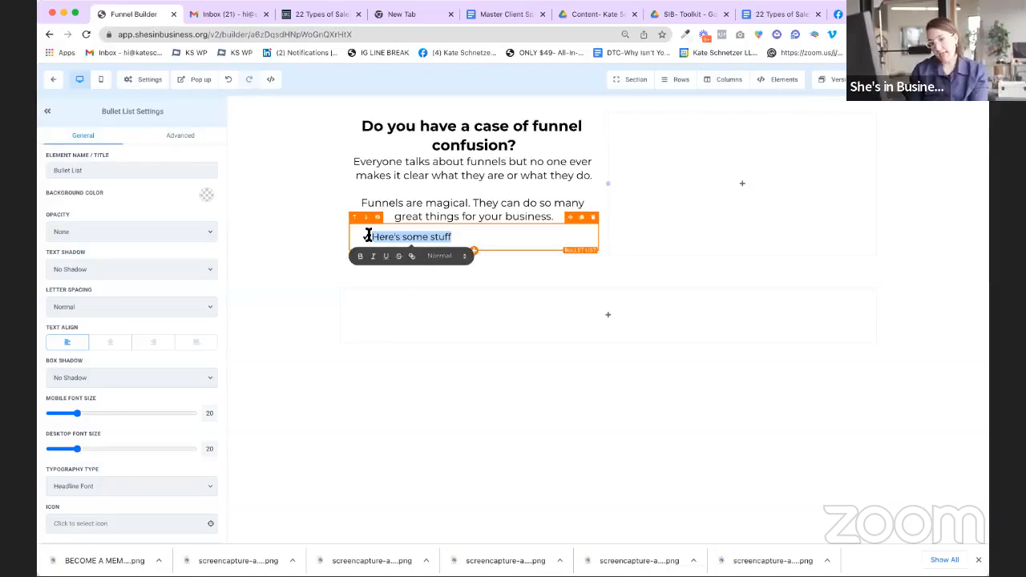
type("Aut")
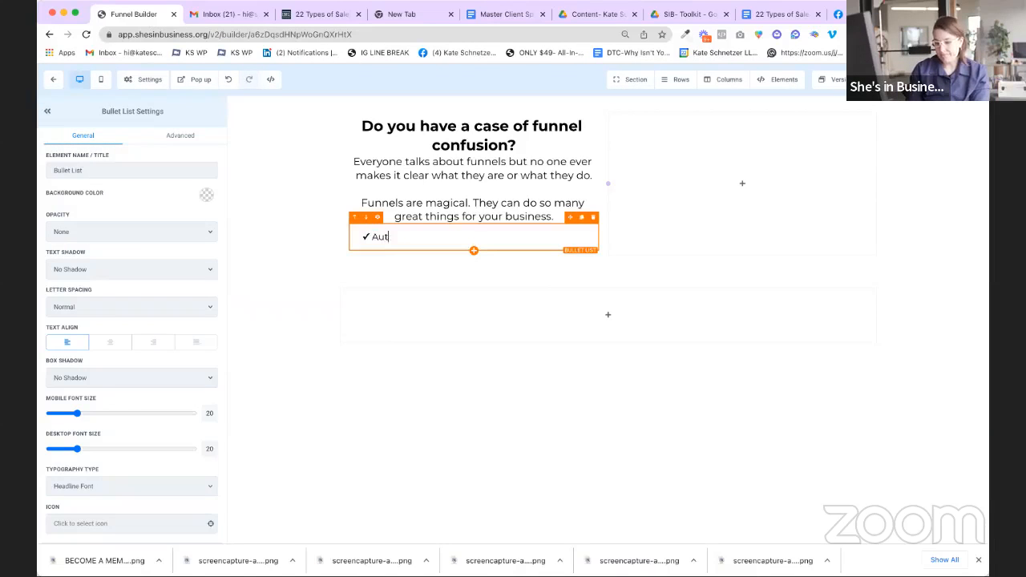
type("omate your sales process")
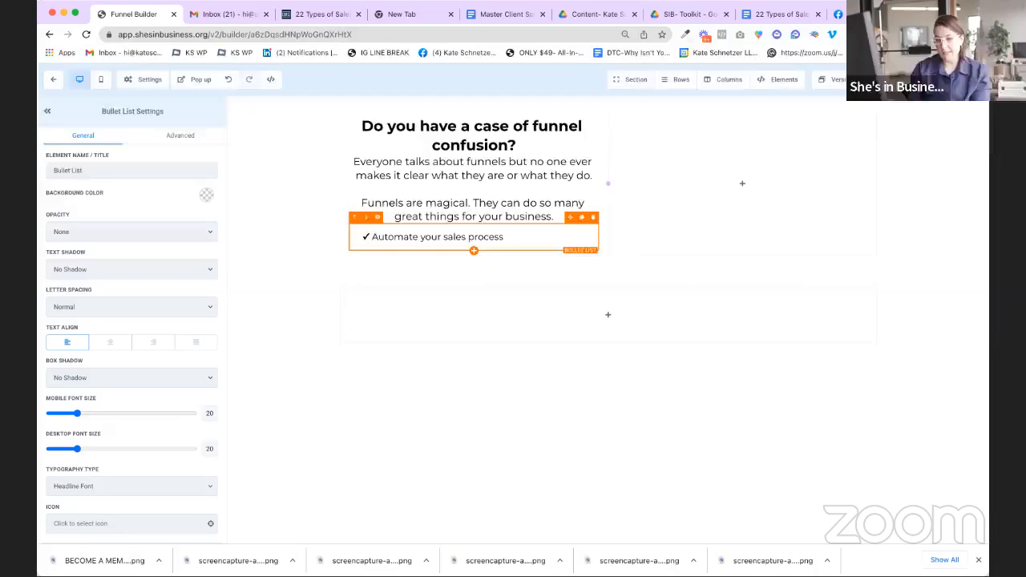
key("Return")
type("Build your email list")
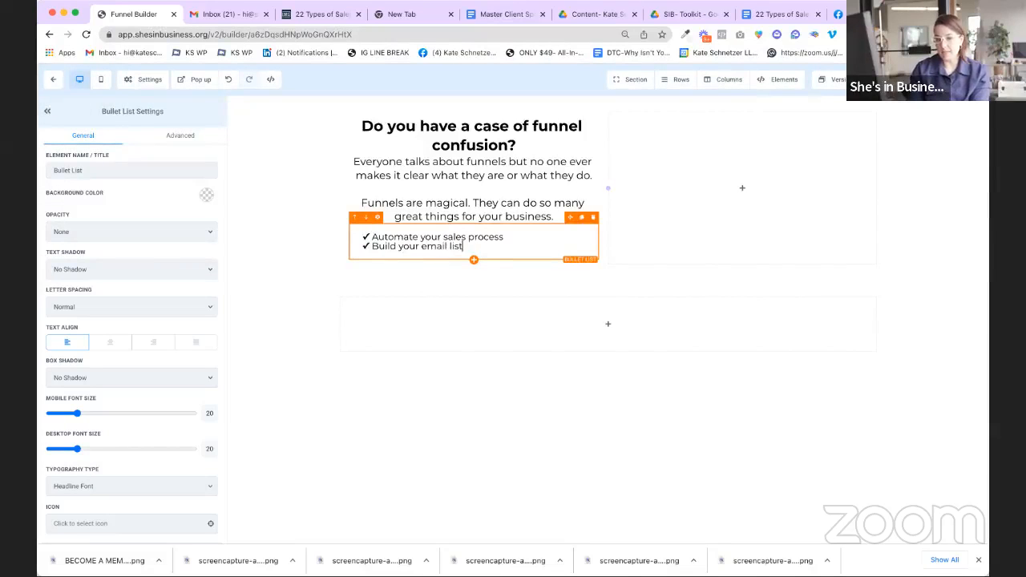
key("Return")
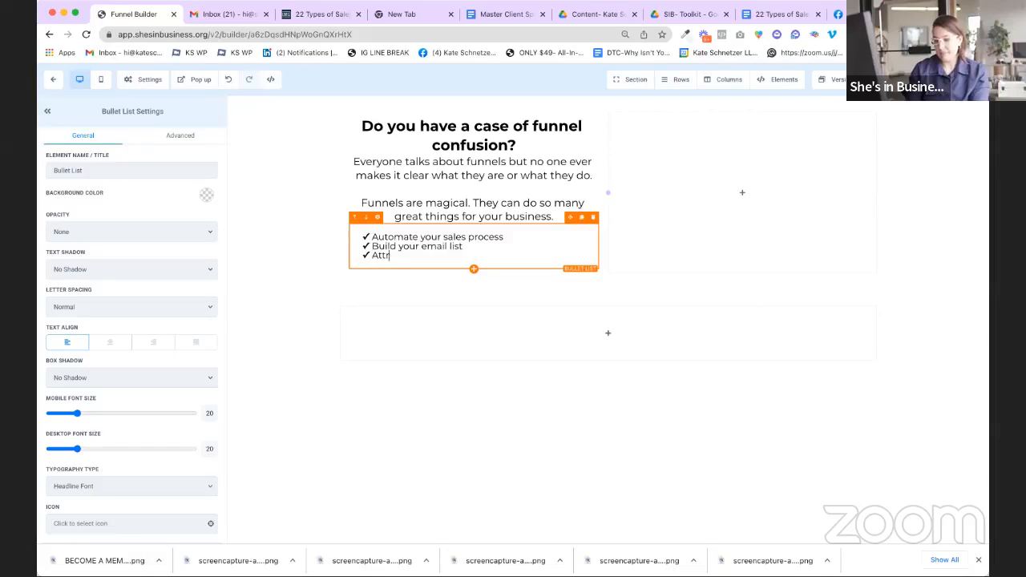
Step: Add bullets 'Attract more ideal clients' and 'Catapult your marketing efforts'
type("Attract more ideal clients")
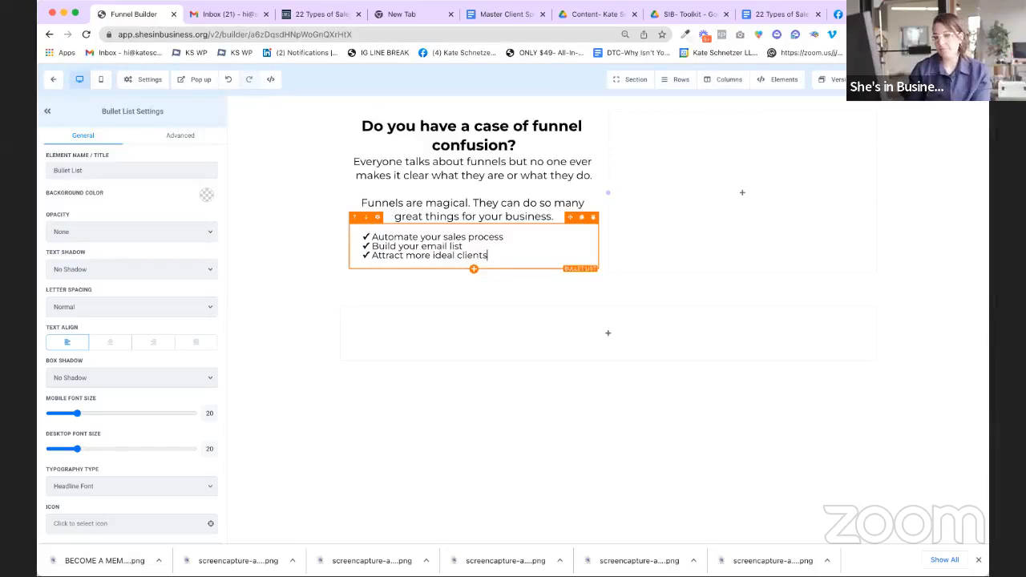
key("Return")
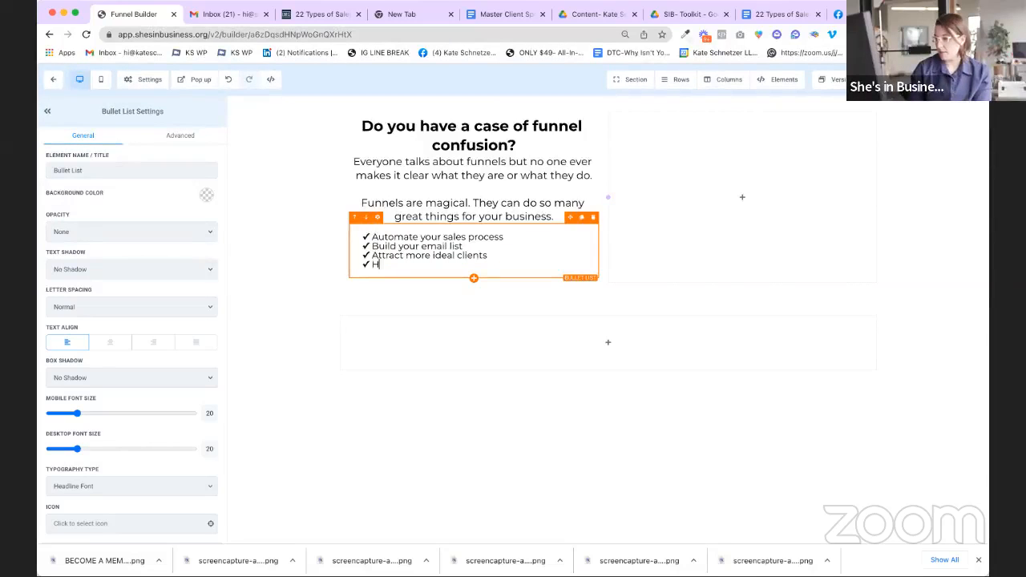
type("He;p")
key("BackSpace")
key("BackSpace")
key("BackSpace")
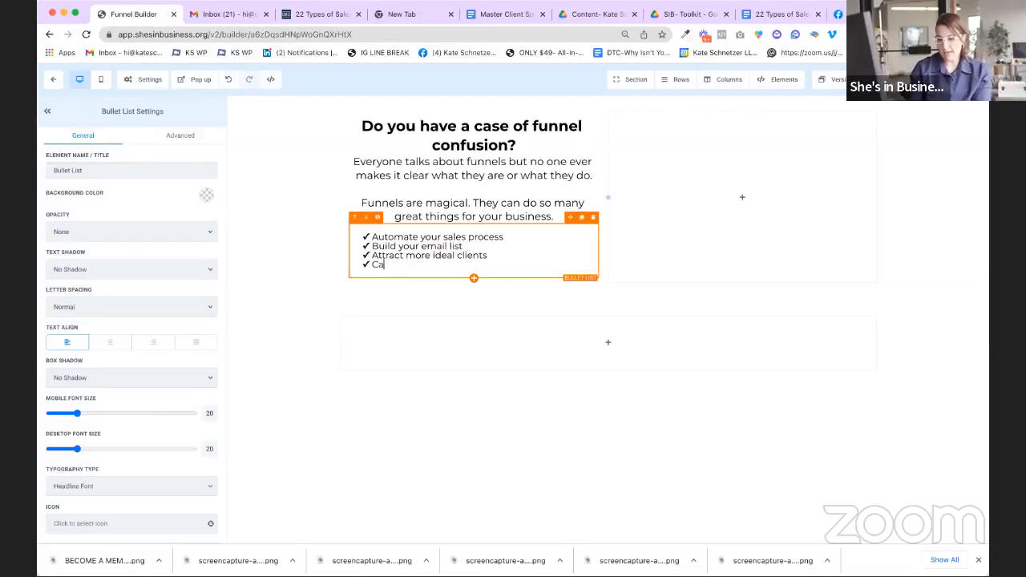
type("Catapult your marketing efforts in your sle")
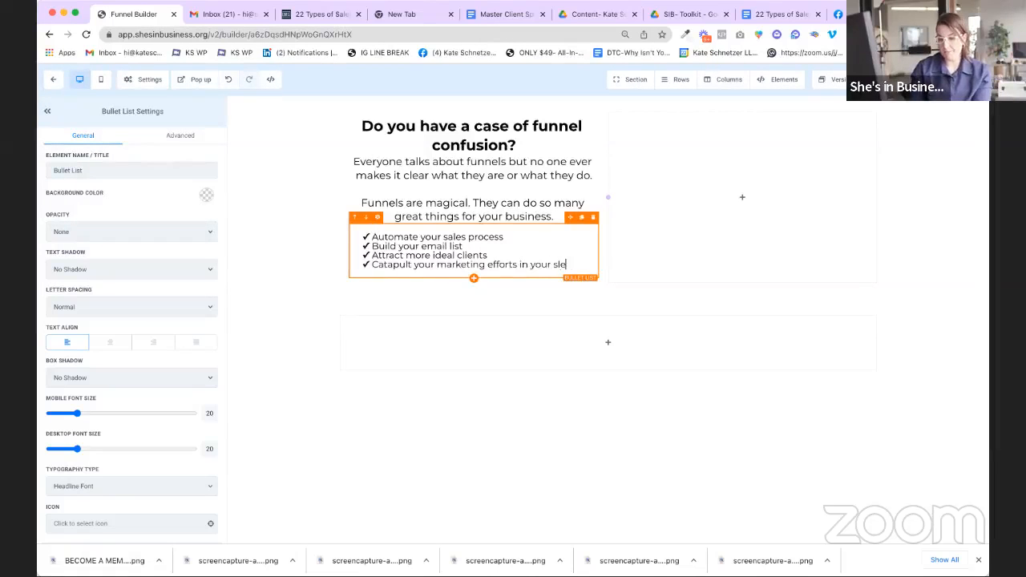
left_click(498, 188)
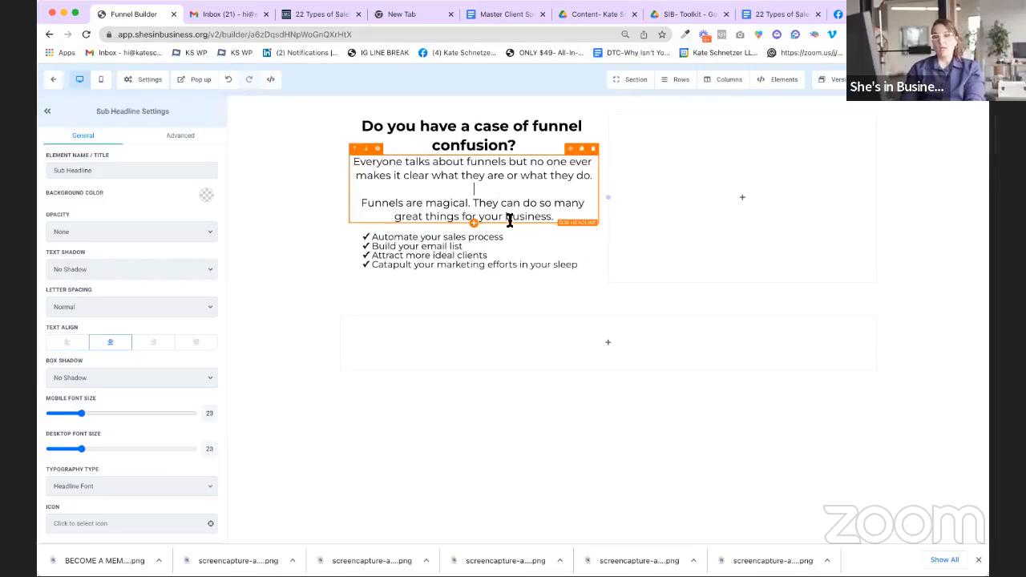
left_click(526, 255)
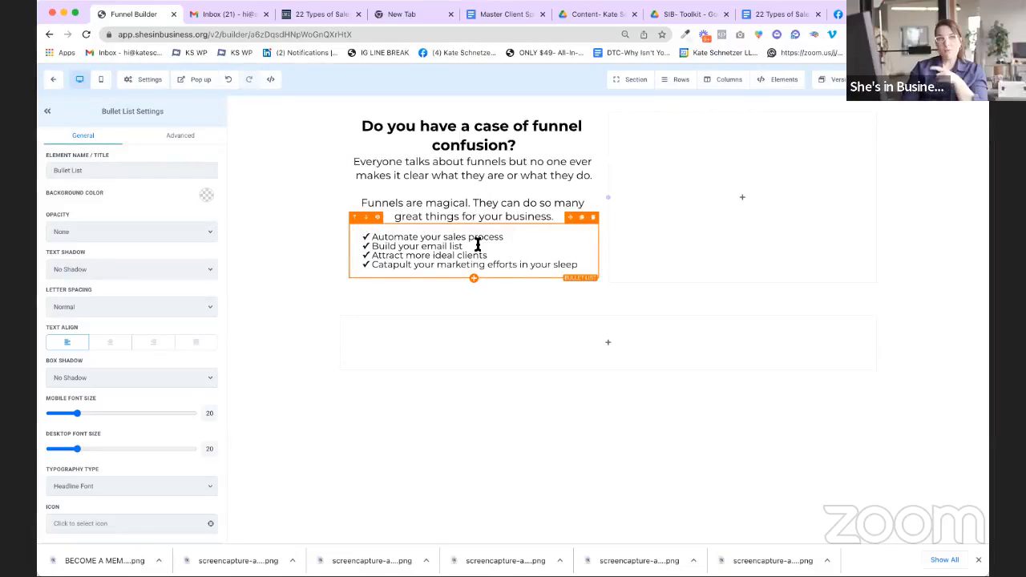
scroll(478, 245, "down", 1)
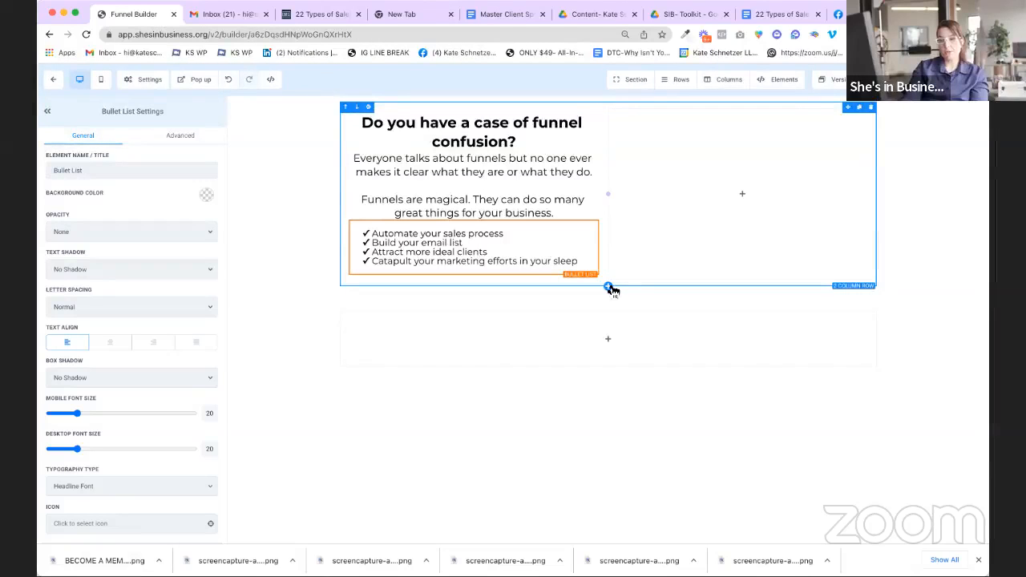
Step: Add a one-column row below the bullets containing a Sub-Headline element
left_click(609, 287)
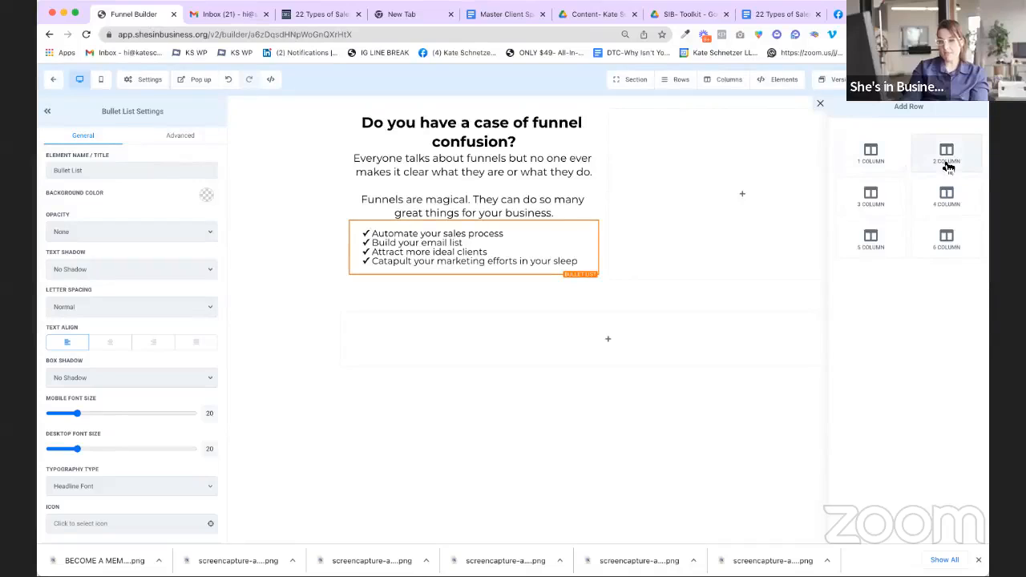
left_click_drag(873, 157, 619, 283)
mouse_move(603, 325)
left_click(605, 322)
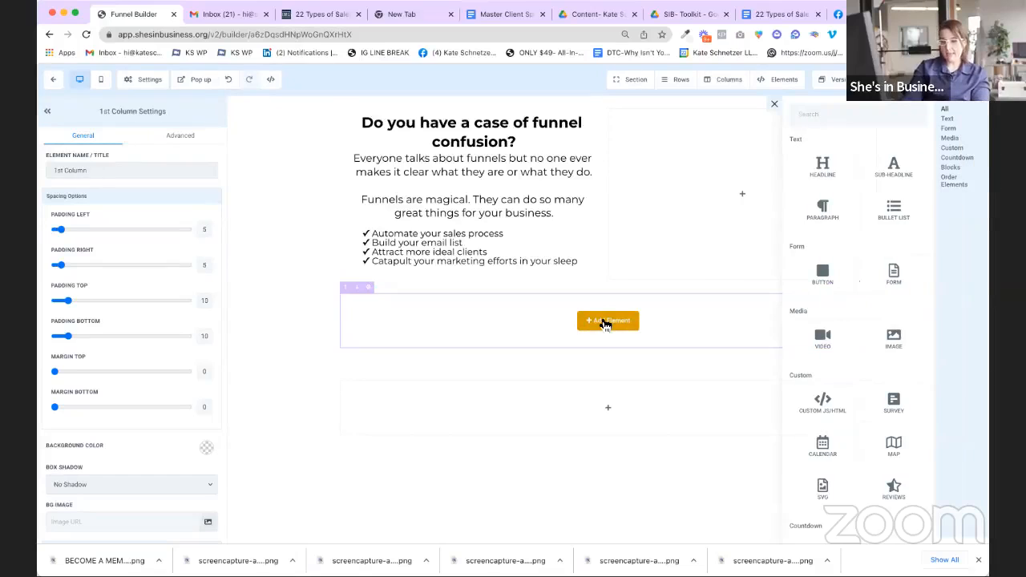
left_click_drag(892, 170, 580, 323)
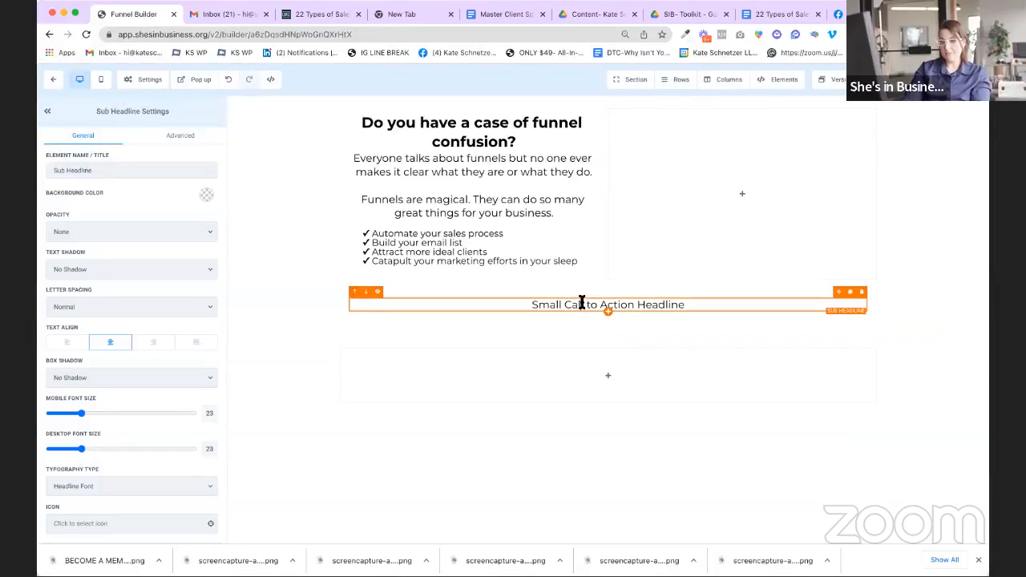
Step: Replace the placeholder with 'That's we created the "22 Types of Sales Funnels Guide"'
triple_click(583, 303)
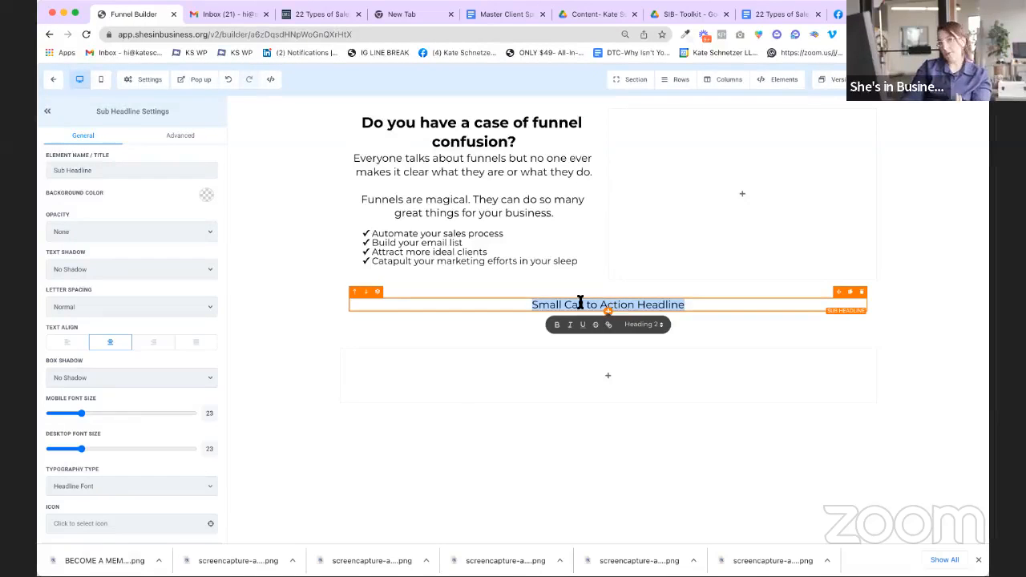
type("That's ")
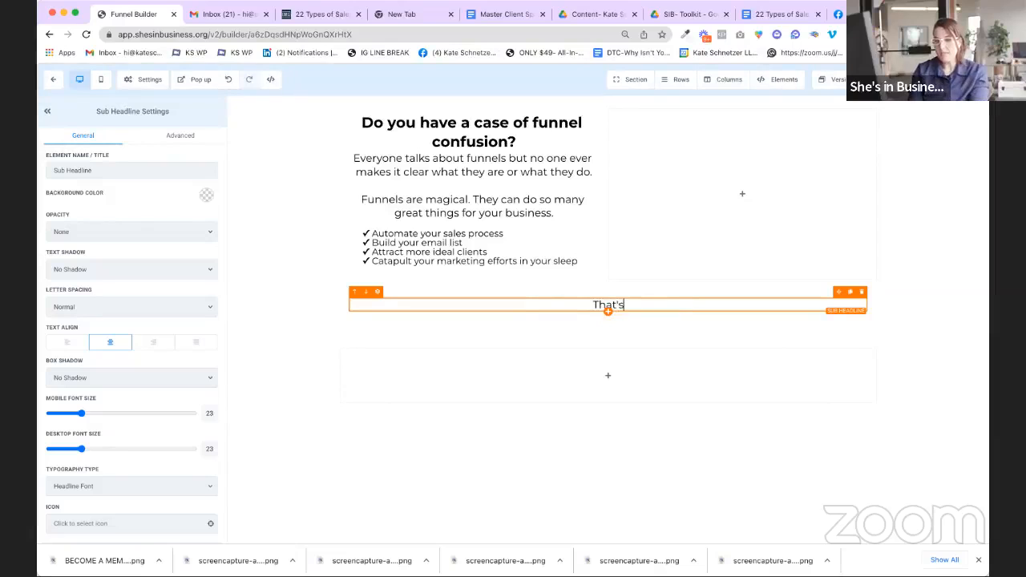
type("we ")
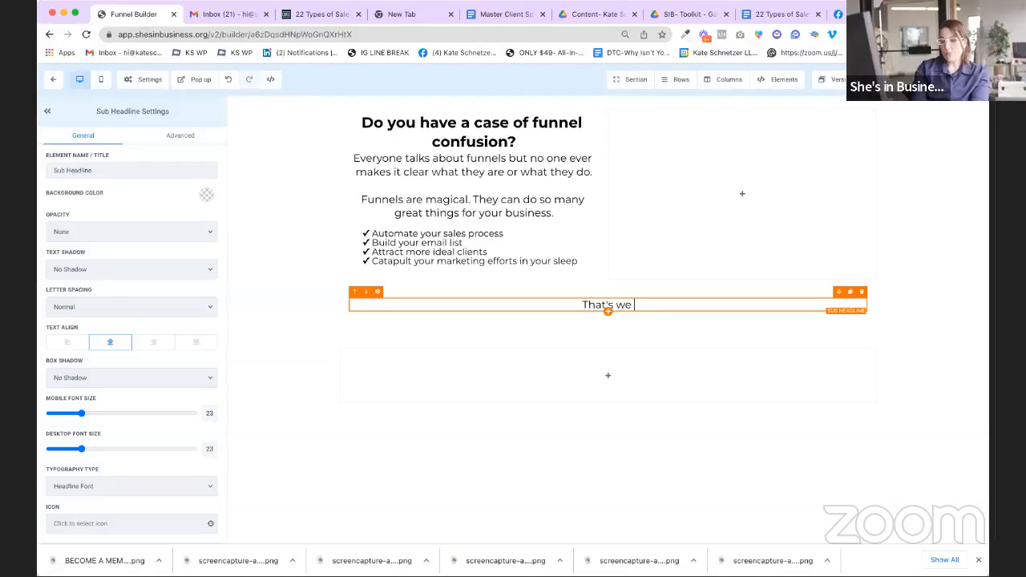
type("created the \"22 Tytp")
key("BackSpace")
key("BackSpace")
key("BackSpace")
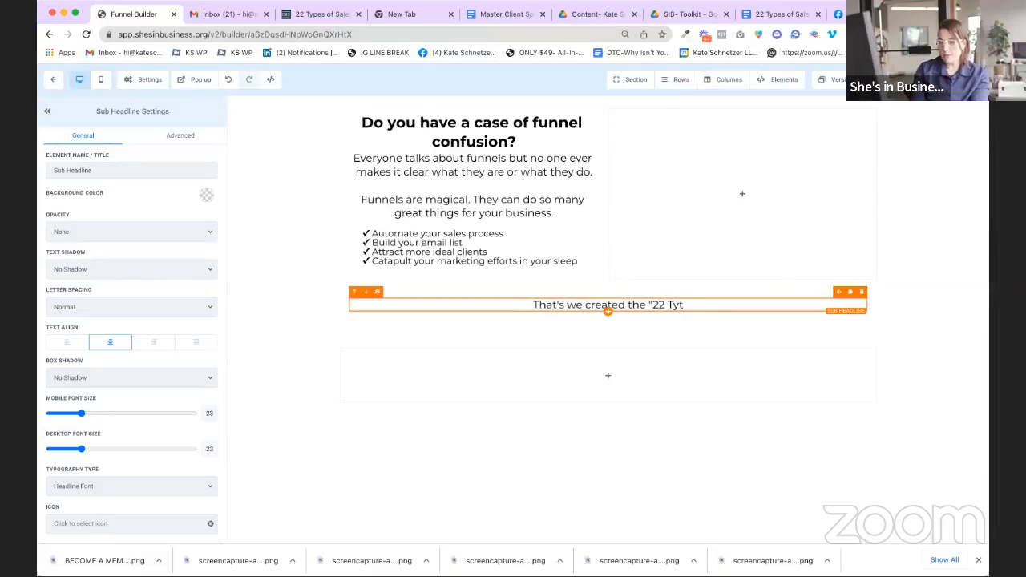
key("BackSpace")
type("Types of Sales Funnel")
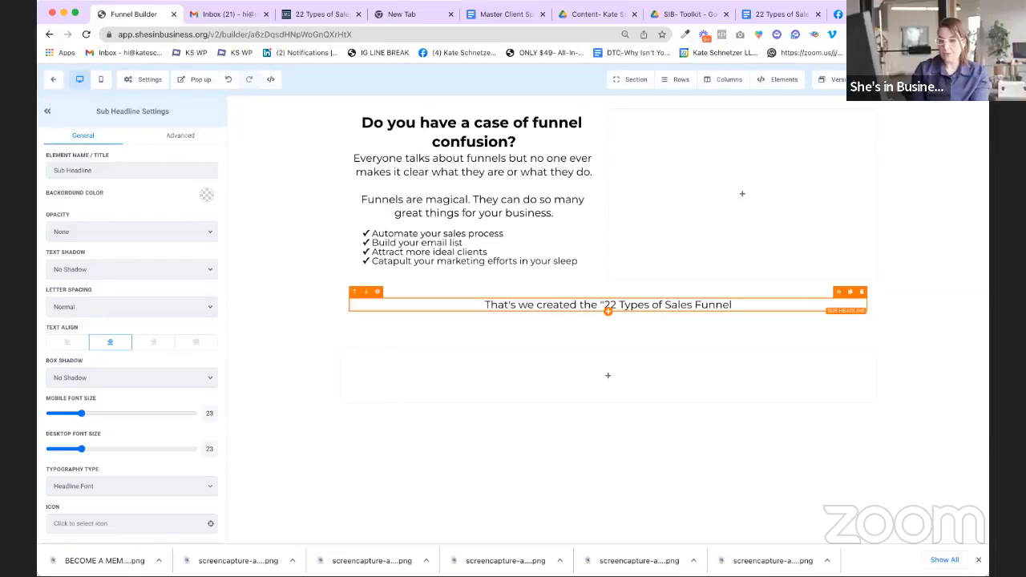
type("s Guide\"")
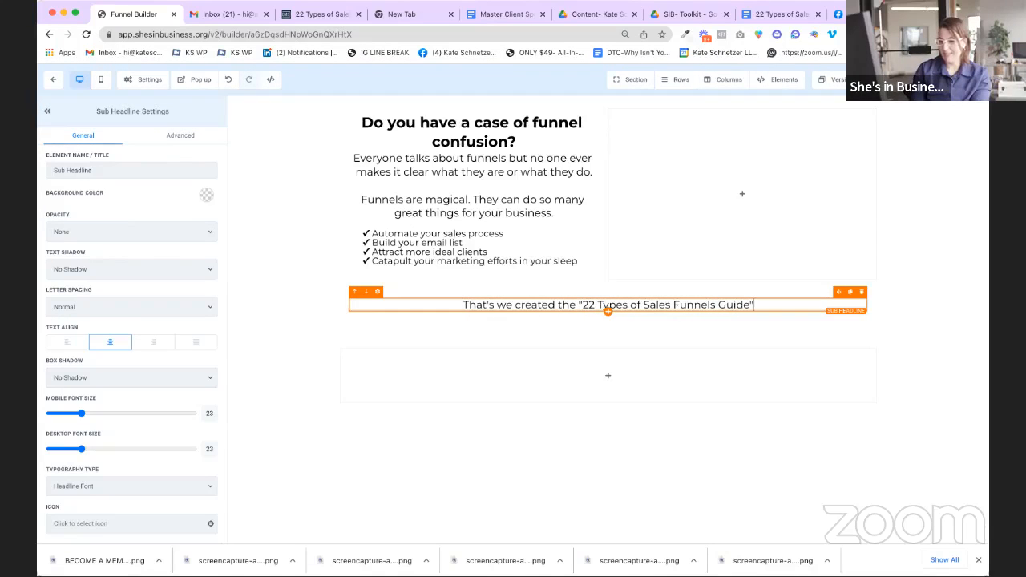
Step: Add a second line 'For startup women entrepreneurs just like you!' and correct its spelling
key("Return")
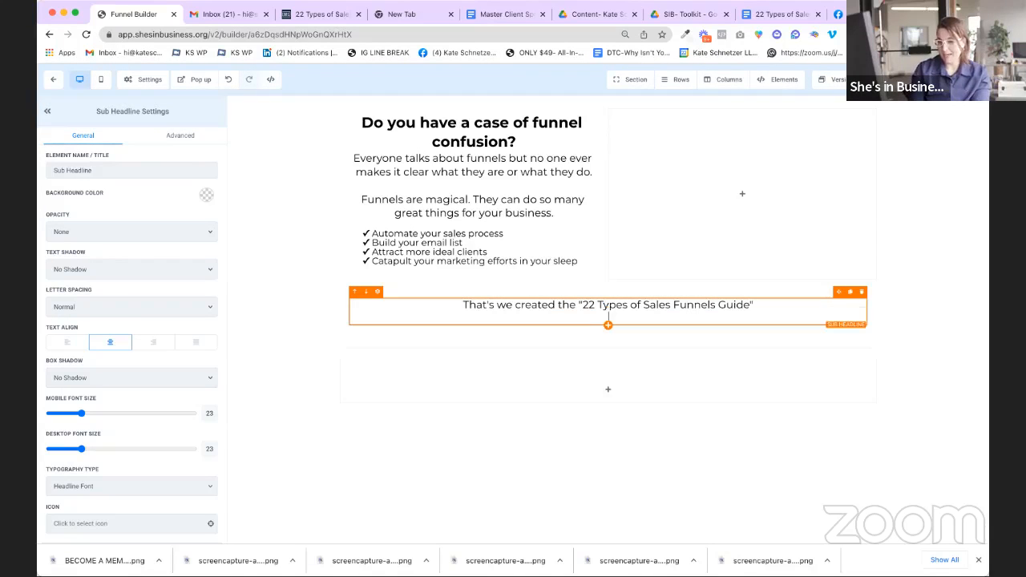
type("For women entreprenurs j")
key("BackSpace")
key("BackSpace")
key("BackSpace")
key("BackSpace")
key("BackSpace")
key("BackSpace")
key("BackSpace")
key("BackSpace")
key("BackSpace")
key("BackSpace")
key("BackSpace")
key("BackSpace")
key("BackSpace")
key("BackSpace")
key("BackSpace")
key("BackSpace")
key("BackSpace")
key("BackSpace")
key("BackSpace")
key("BackSpace")
key("BackSpace")
type("startup ")
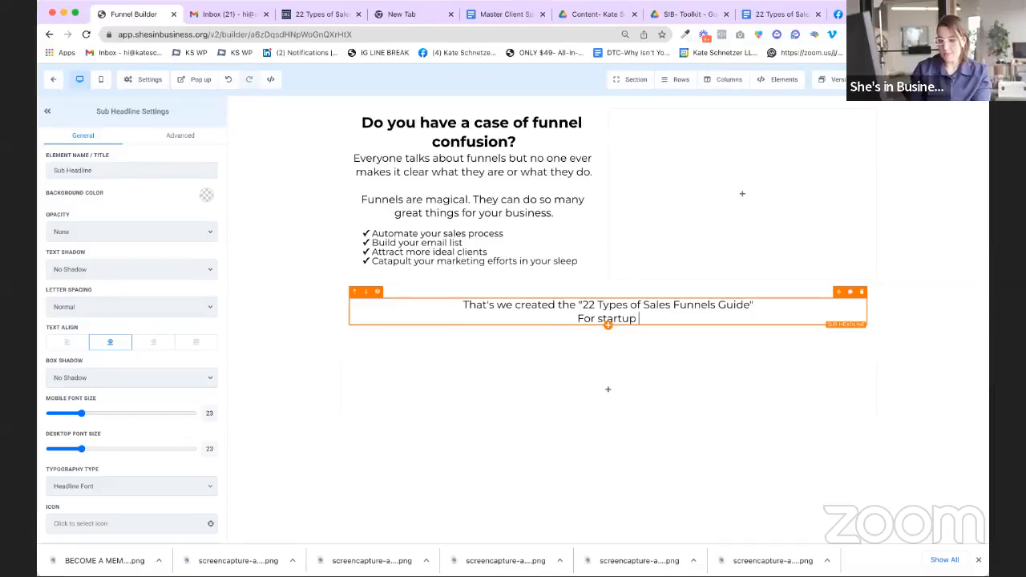
type("women entrepen")
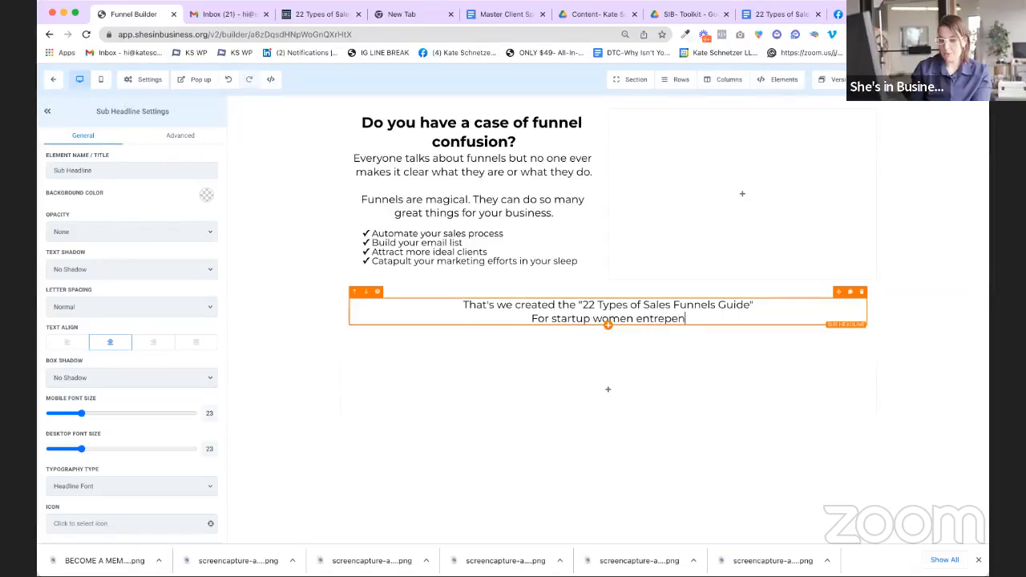
type("eurs just l")
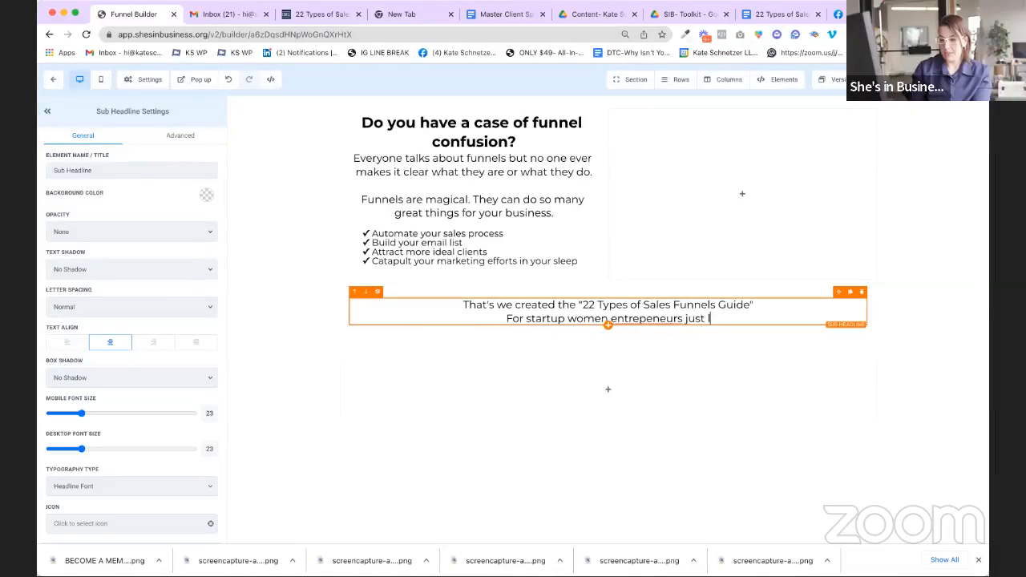
type("ike you!")
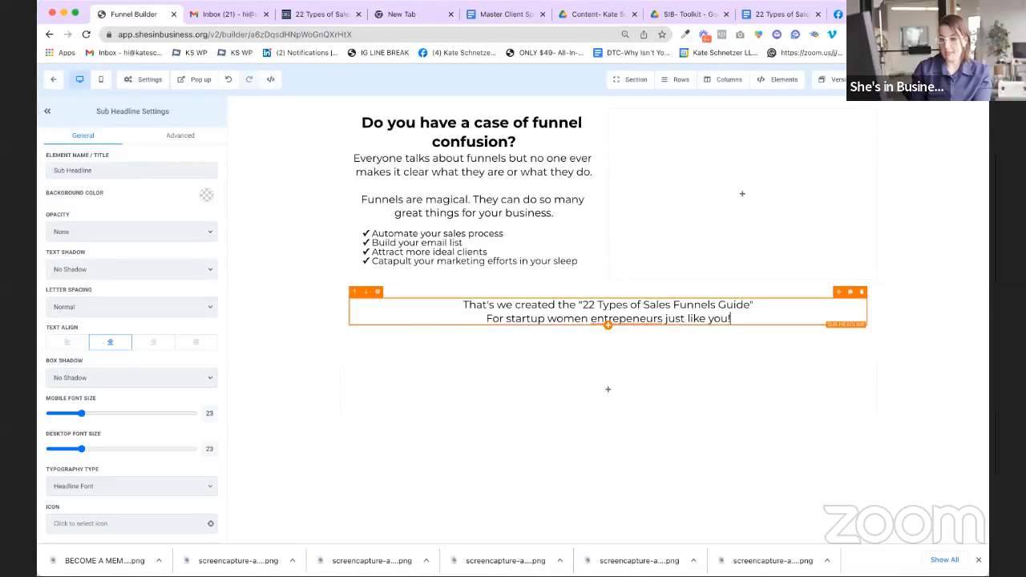
right_click(641, 319)
left_click(730, 327)
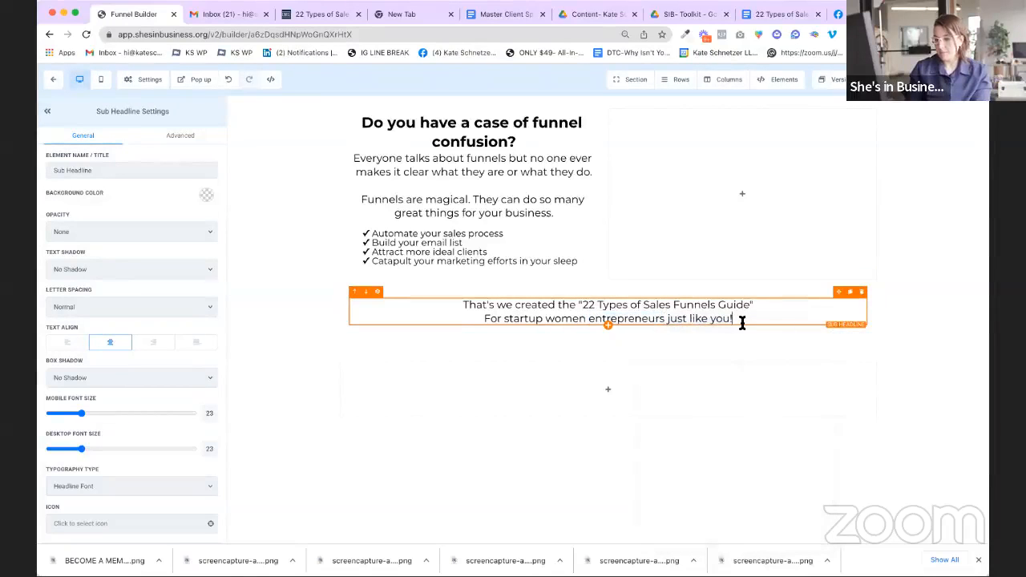
left_click(609, 325)
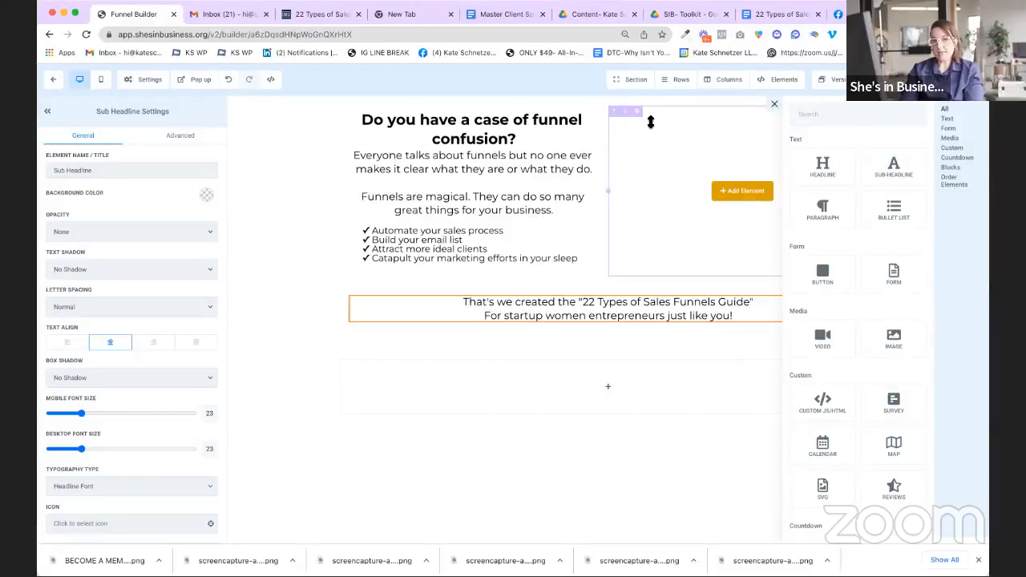
left_click(305, 16)
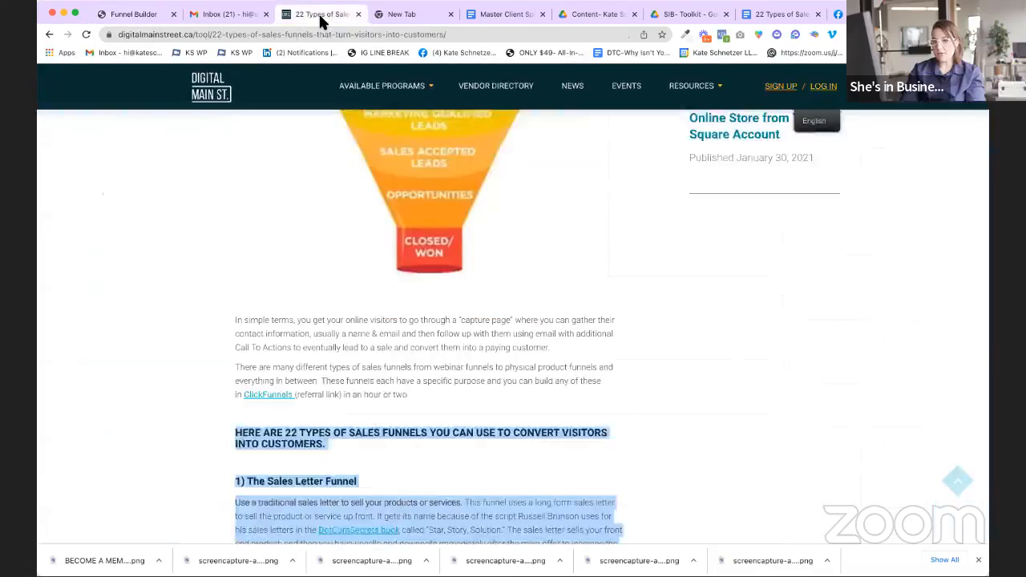
Step: Look through the 22 Types of Sales Funnels page and move it into its own window
left_click(751, 14)
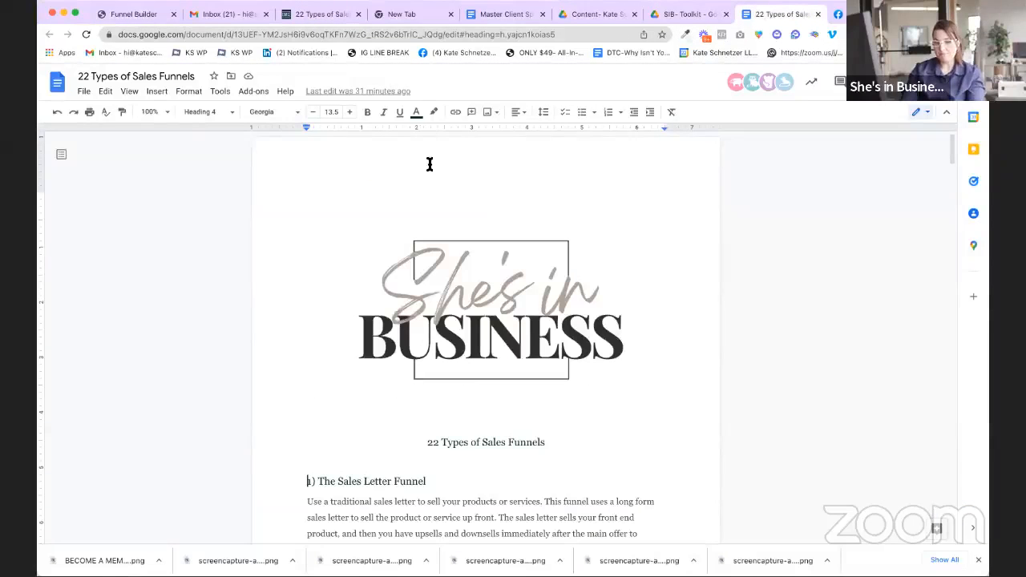
scroll(429, 164, "down", 1)
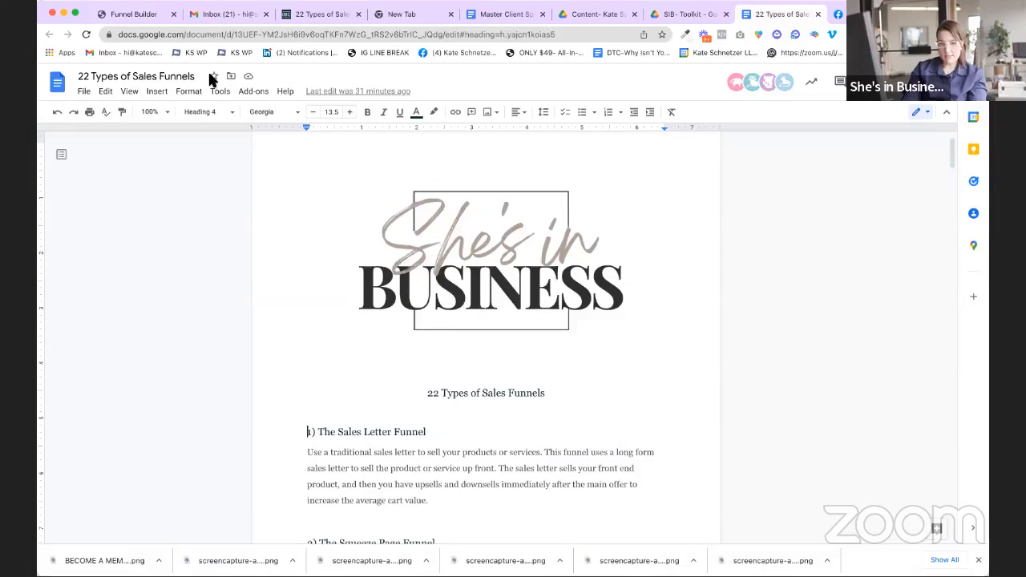
scroll(318, 162, "down", 1)
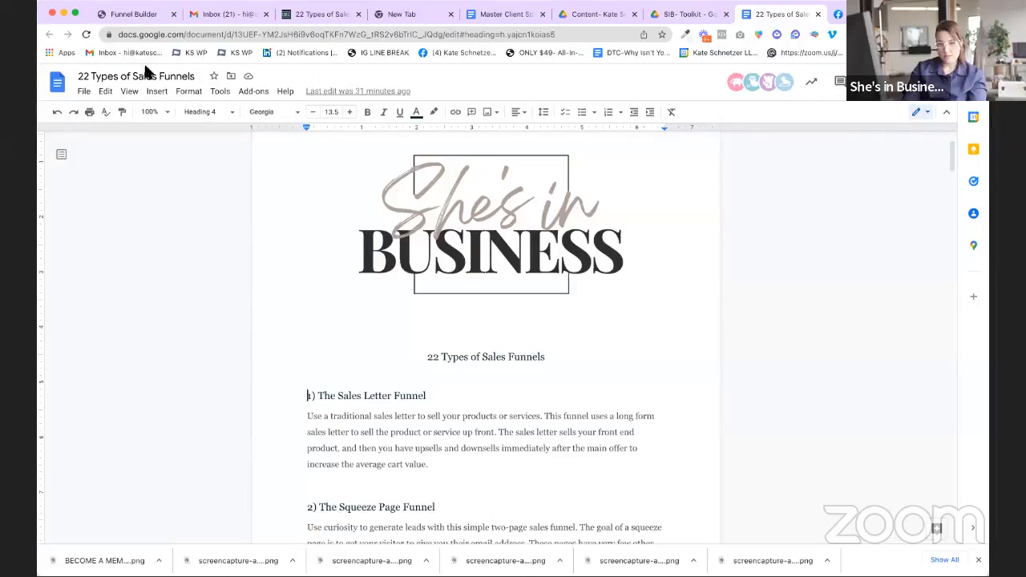
left_click(129, 91)
mouse_move(208, 135)
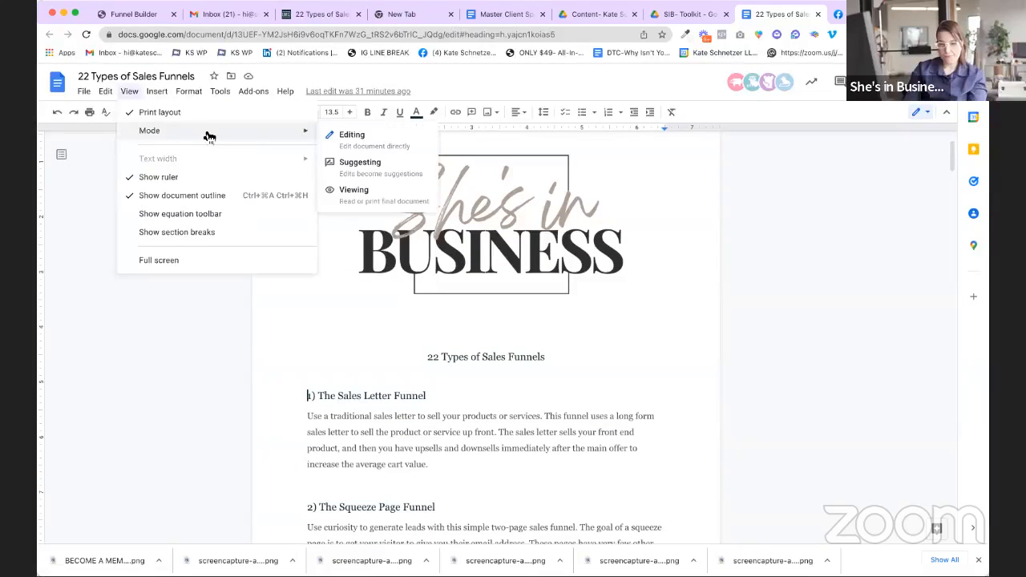
left_click_drag(354, 415, 351, 415)
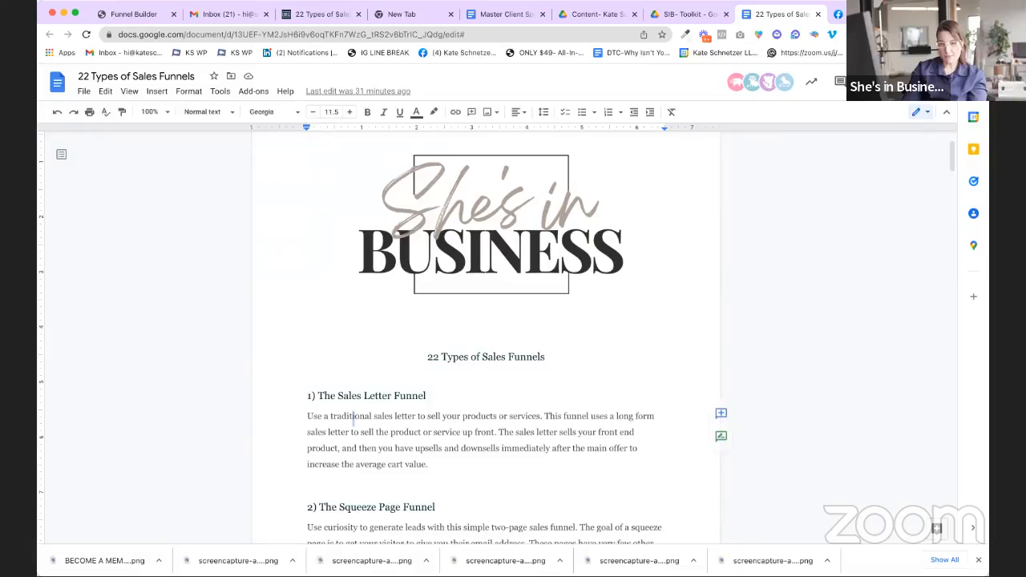
left_click_drag(758, 16, 734, 88)
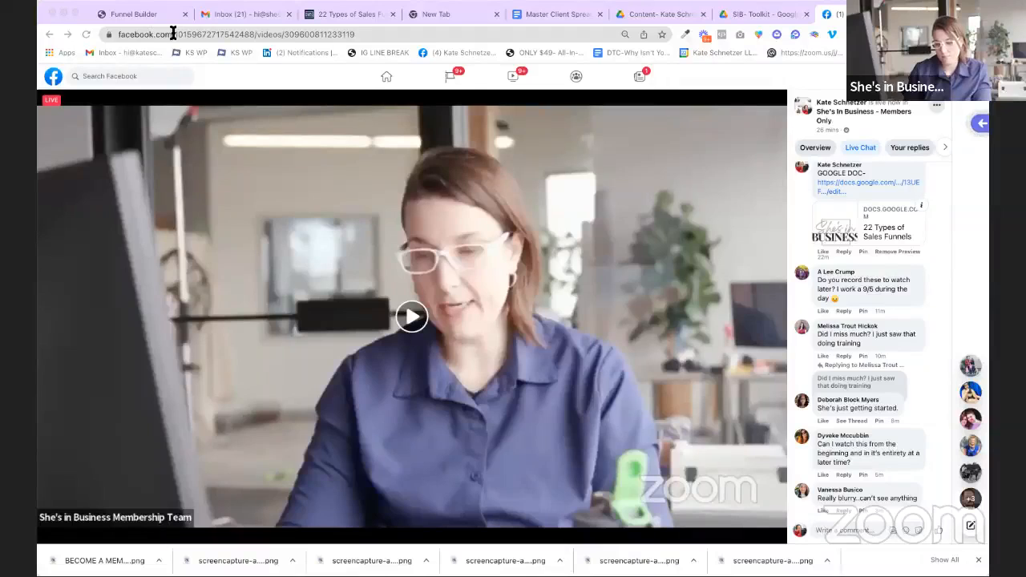
left_click(78, 12)
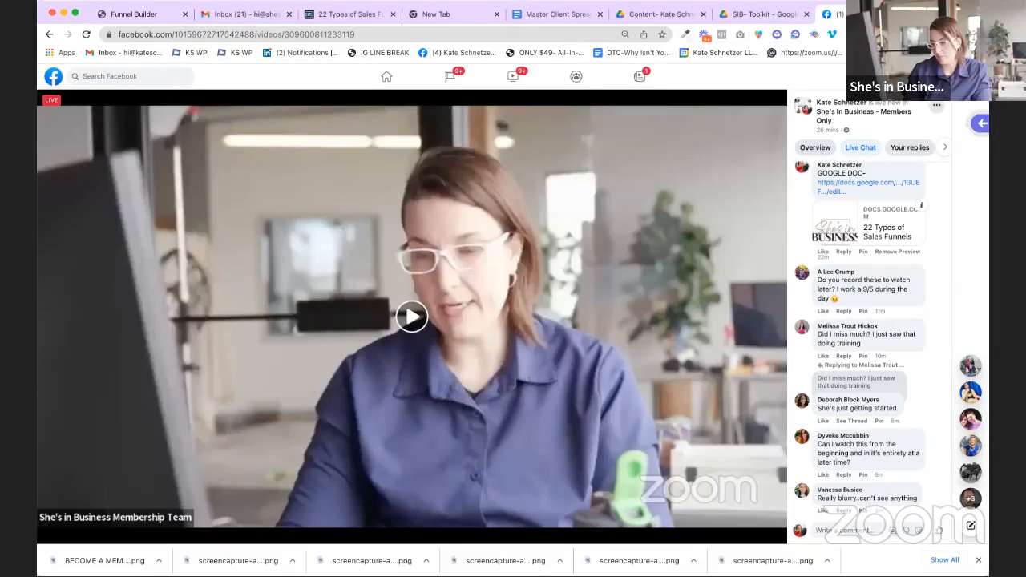
Step: Load the guide's Google Doc link in a new tab and capture it with GoFullPage
key("super+t")
key("Return")
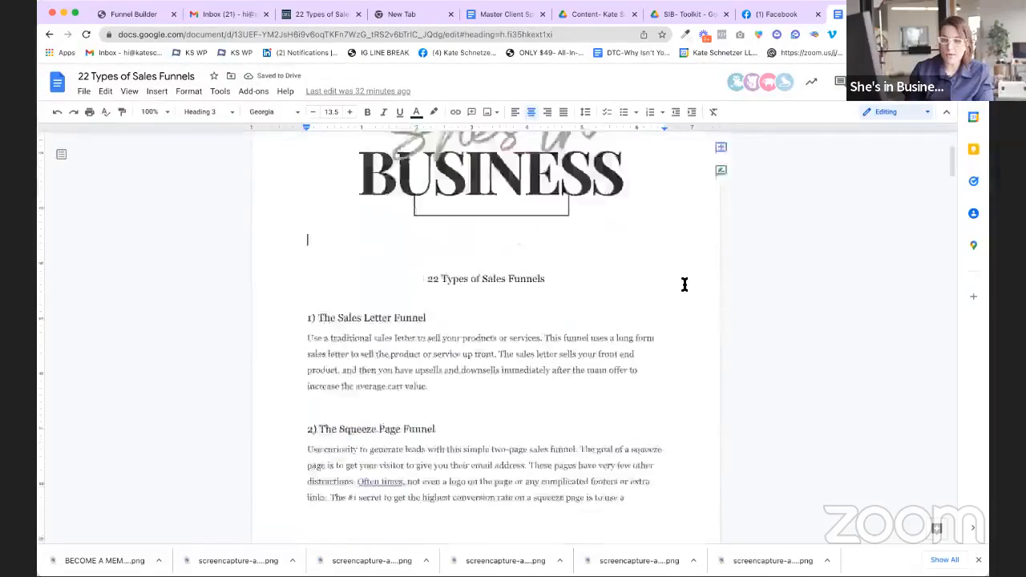
scroll(684, 284, "down", 20)
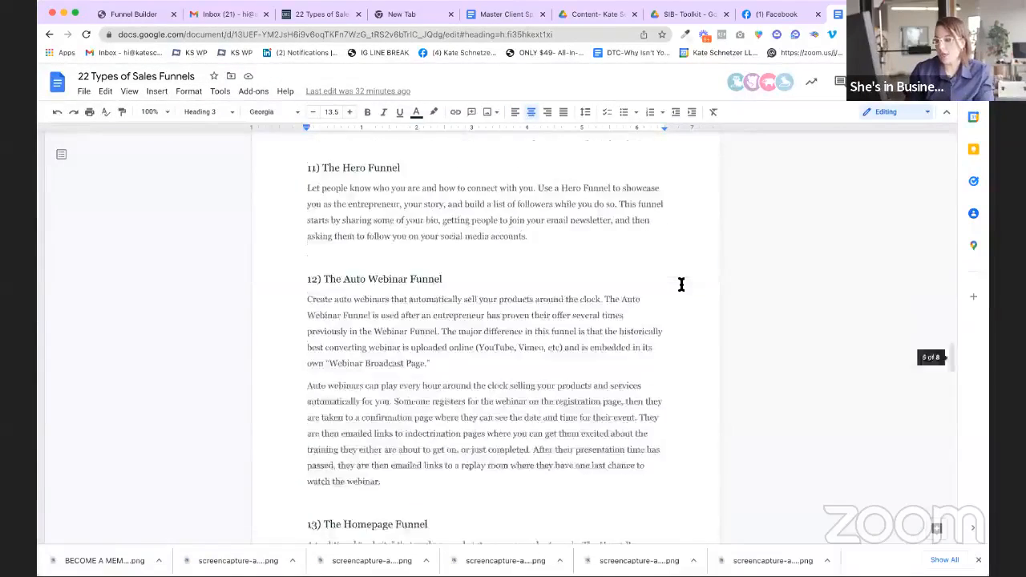
scroll(681, 285, "up", 20)
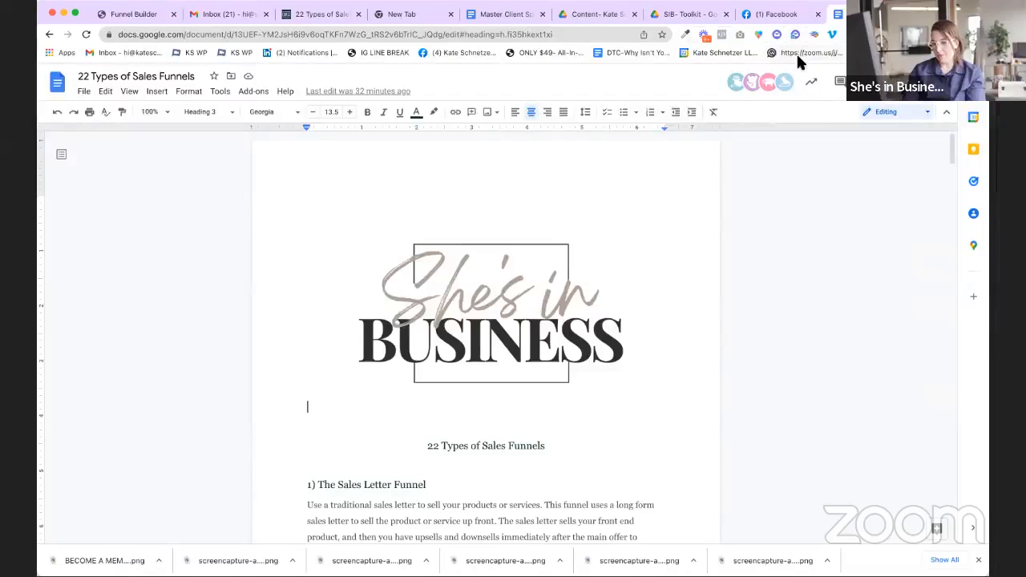
left_click(741, 35)
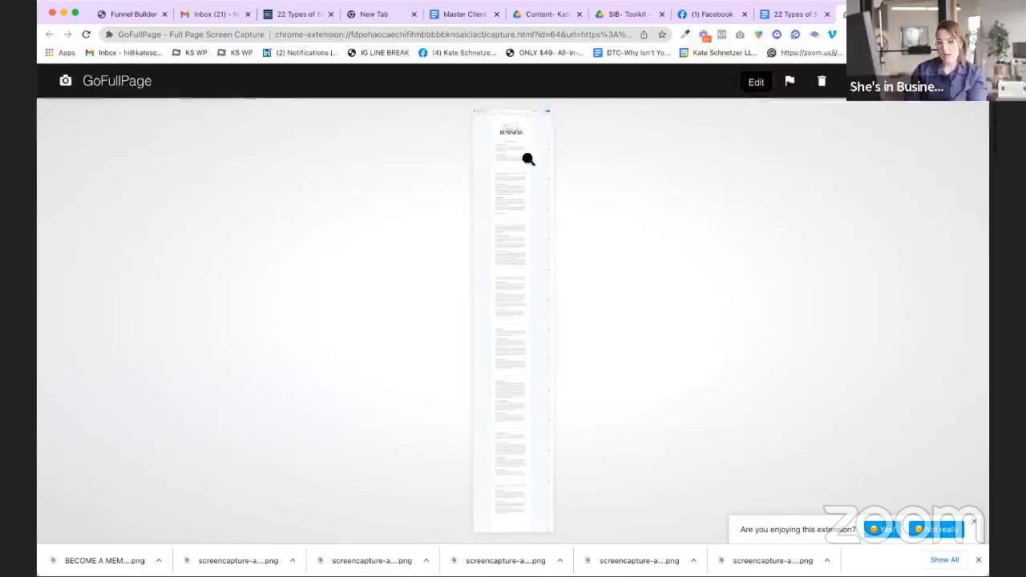
Step: Zoom in and back out on the GoFullPage capture preview
left_click(524, 151)
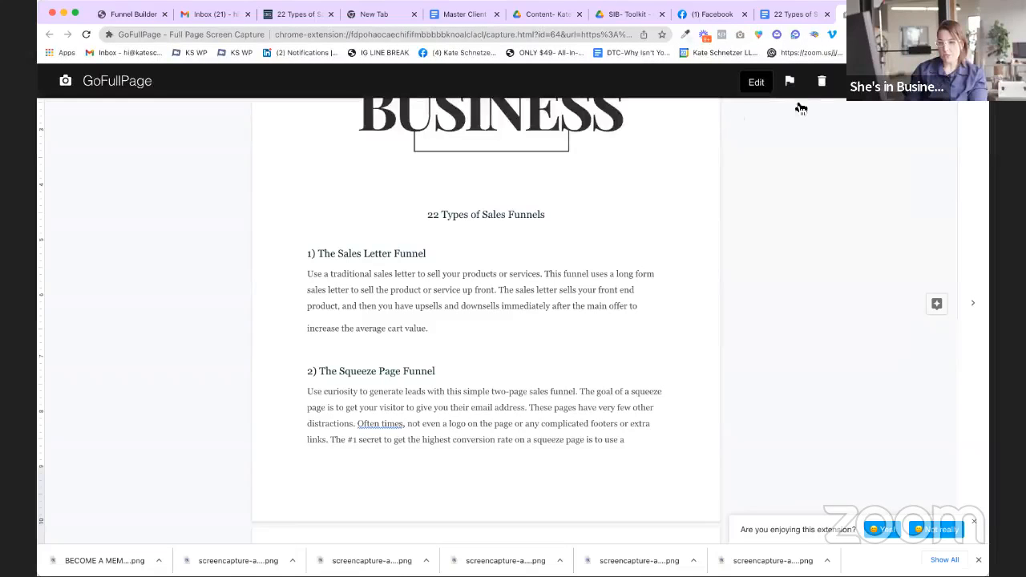
scroll(505, 191, "up", 3)
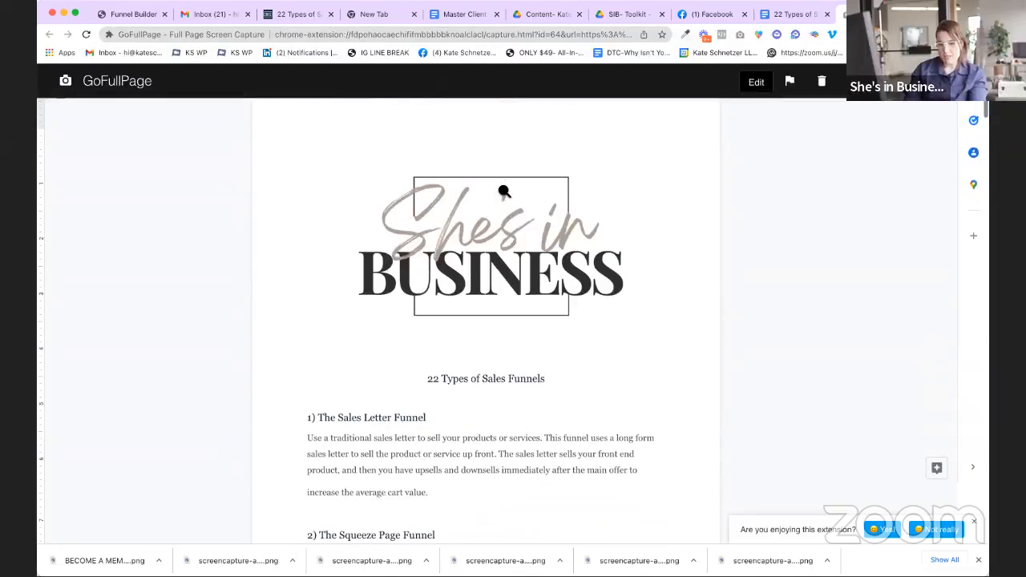
left_click(282, 133)
right_click(283, 130)
key("super+shift+4")
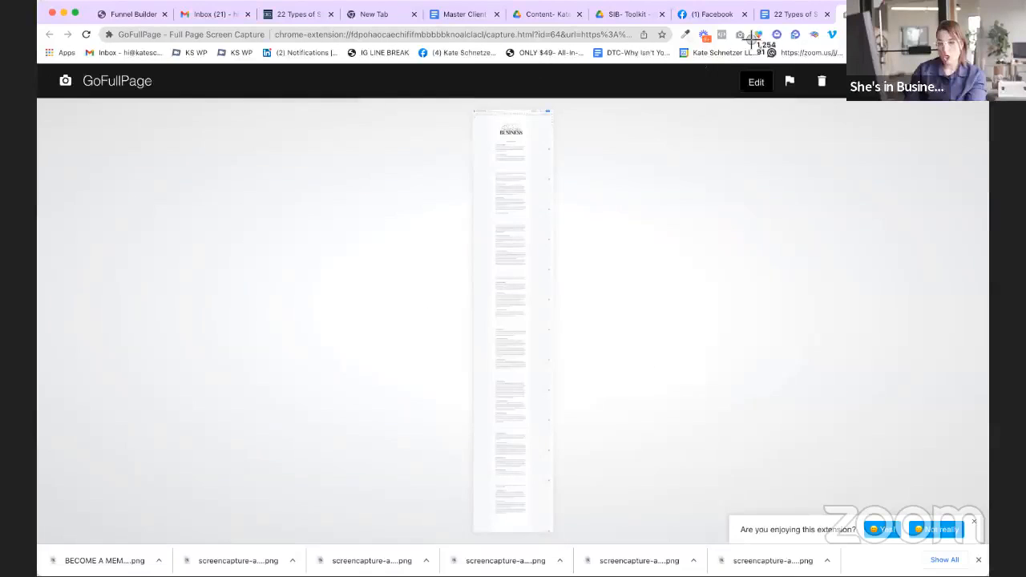
Step: Take a region screenshot of the guide's cover in the Doc, then return to the funnel builder
left_click(786, 18)
scroll(485, 176, "up", 15)
scroll(486, 178, "up", 20)
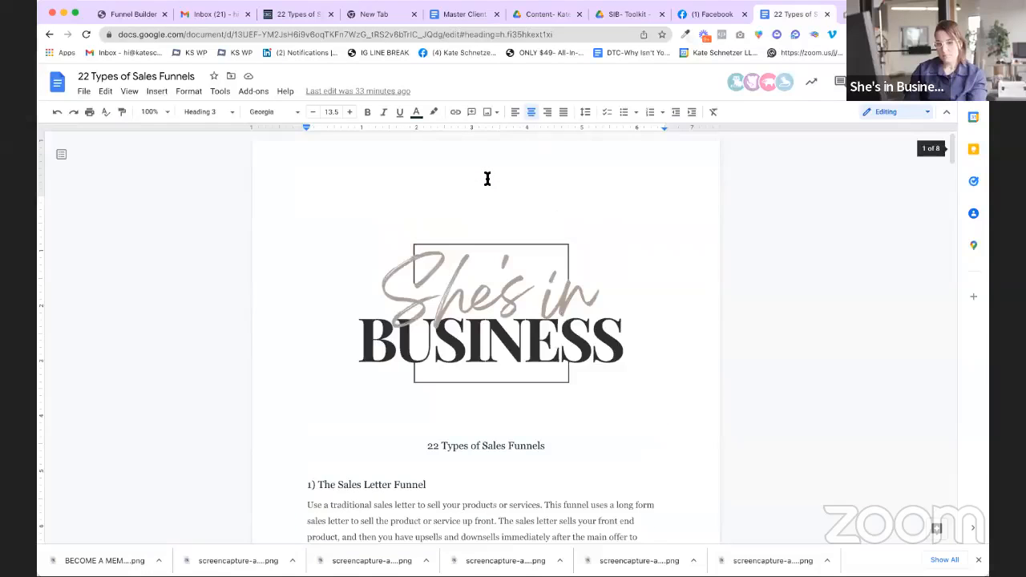
key("super+shift+4")
left_click_drag(672, 500, 703, 534)
scroll(703, 534, "down", 1)
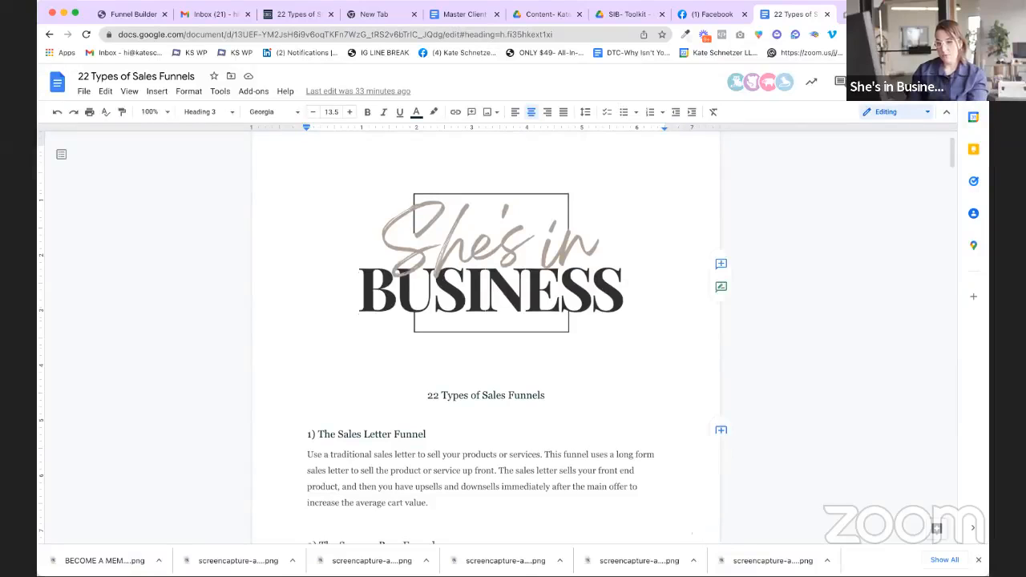
left_click(708, 14)
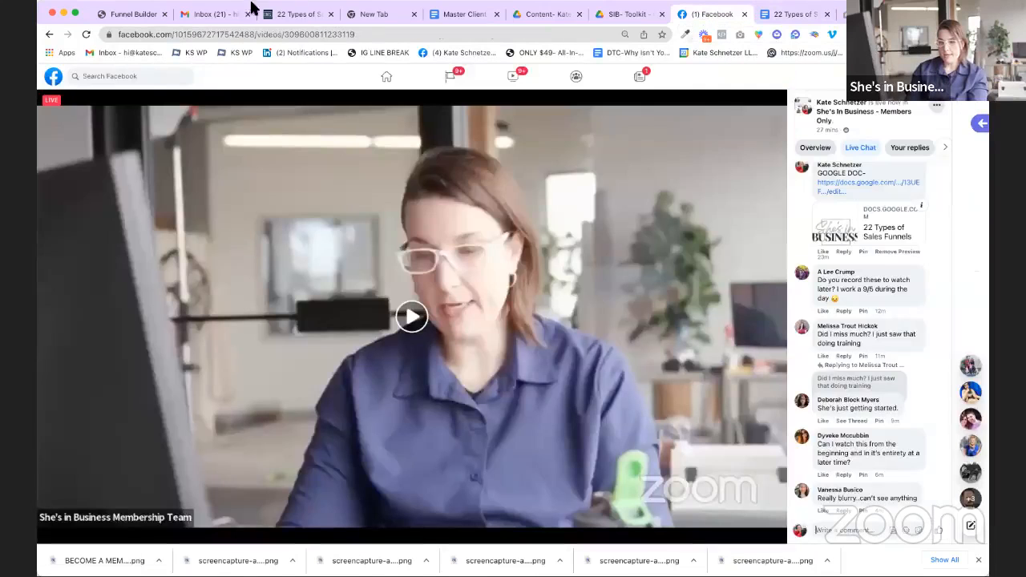
left_click(124, 14)
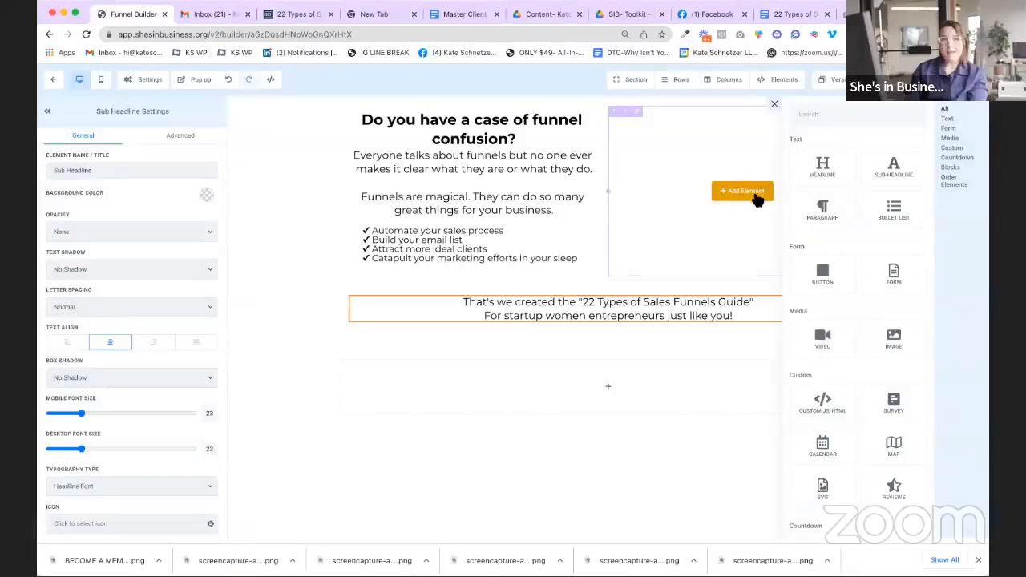
Step: Drop an Image element into the empty right column of the section
left_click(757, 200)
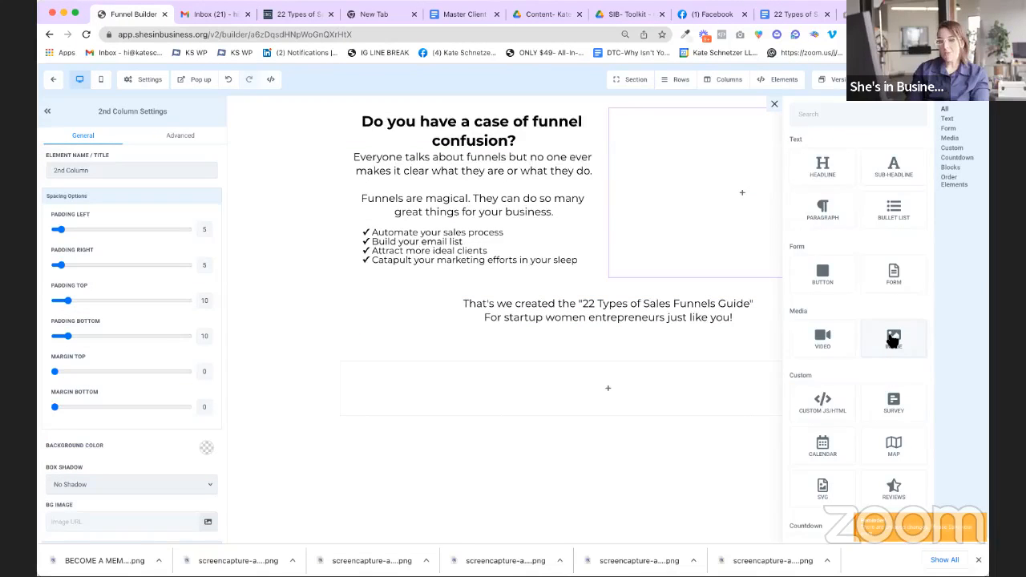
left_click_drag(890, 340, 740, 171)
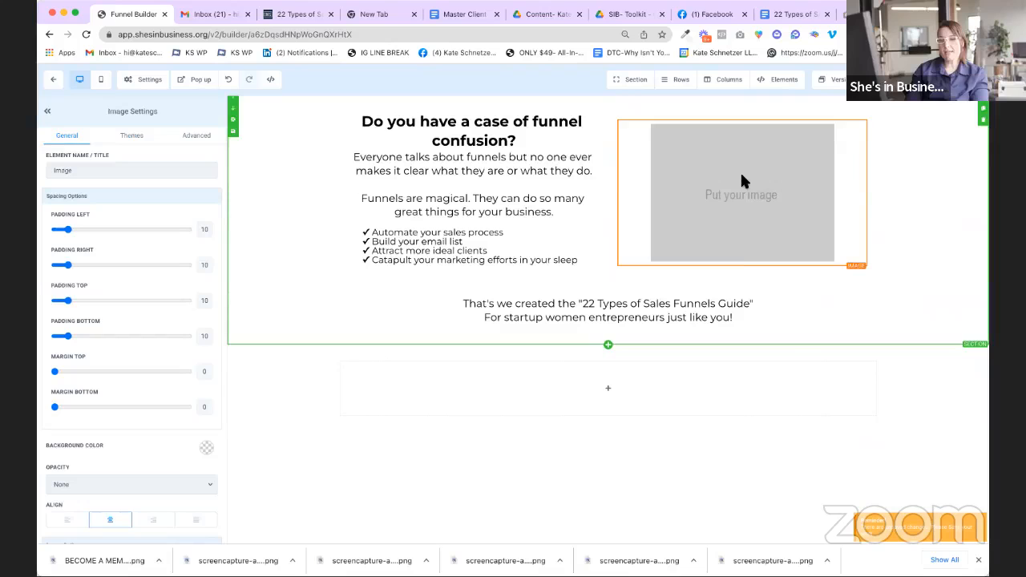
right_click(775, 189)
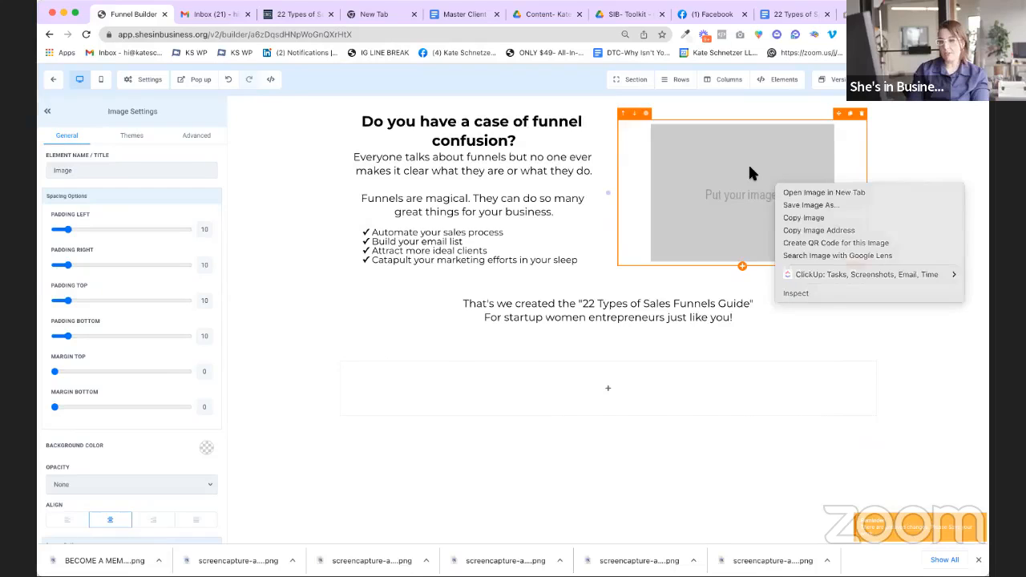
left_click(748, 162)
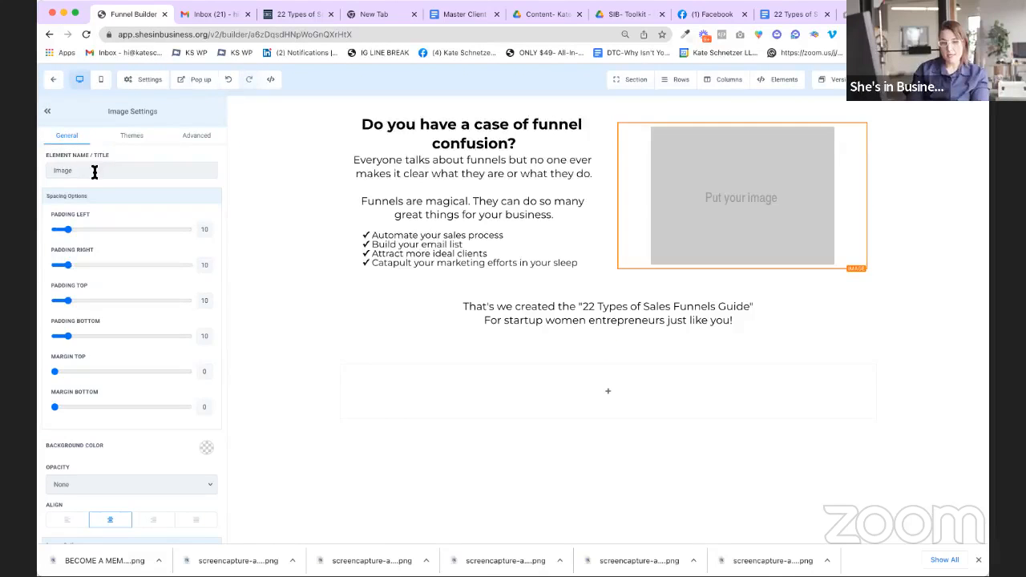
Step: Bring up the media library from Image Settings to choose the picture
scroll(94, 181, "down", 5)
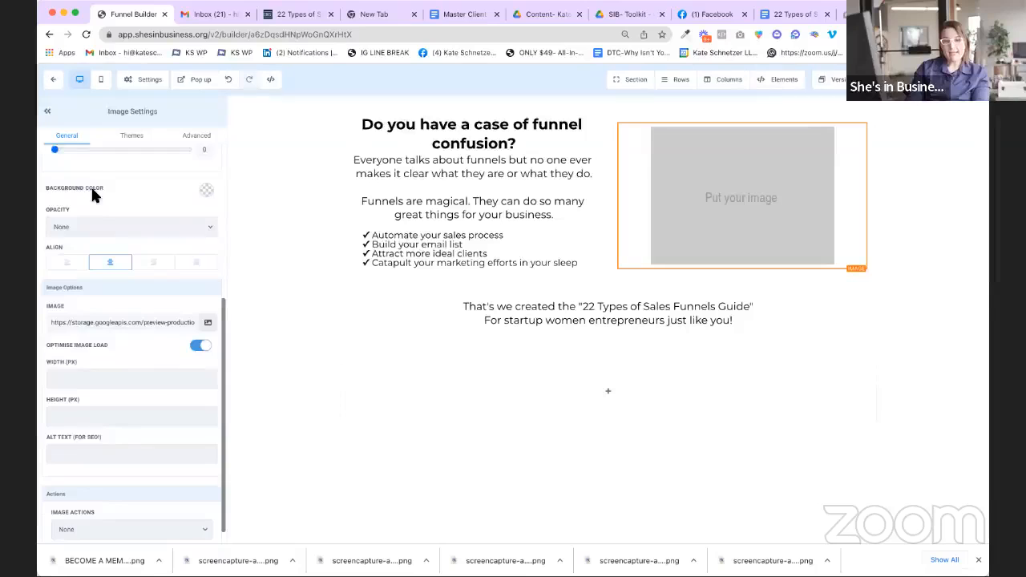
scroll(92, 195, "down", 1)
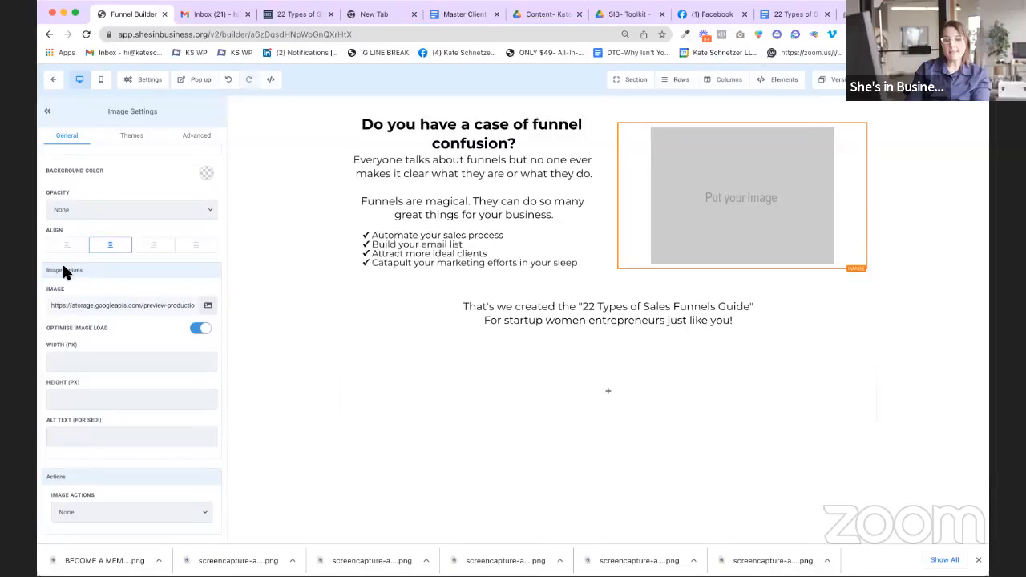
left_click_drag(51, 307, 166, 306)
left_click(167, 305)
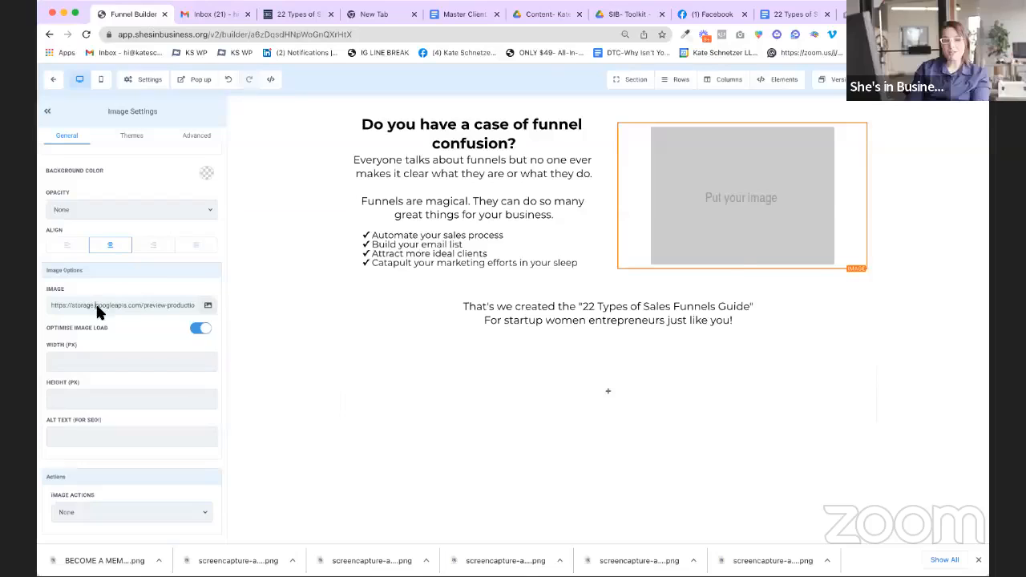
left_click(208, 308)
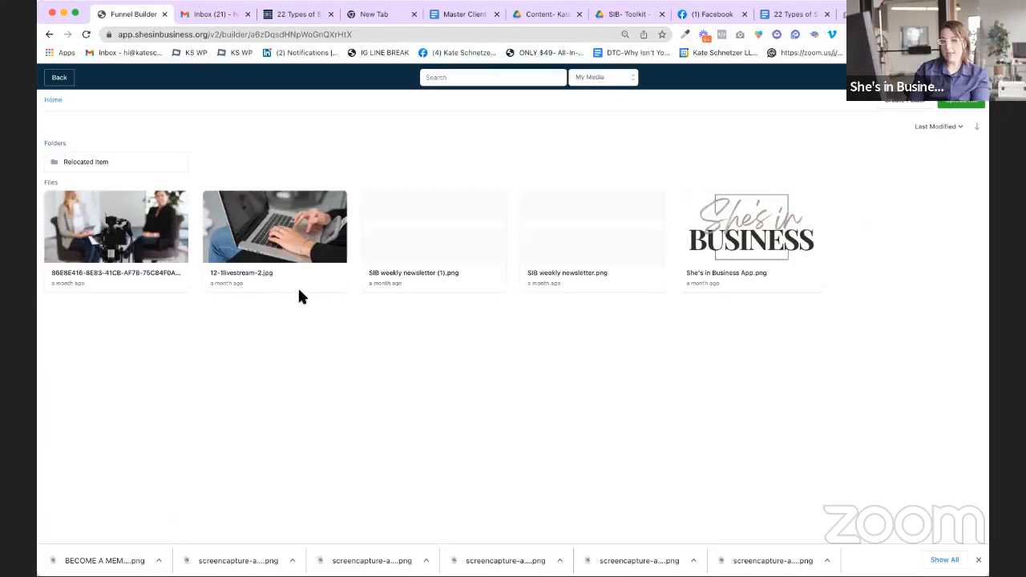
Step: Upload the guide cover screenshot to the media library and insert it as the right-column image
left_click(957, 108)
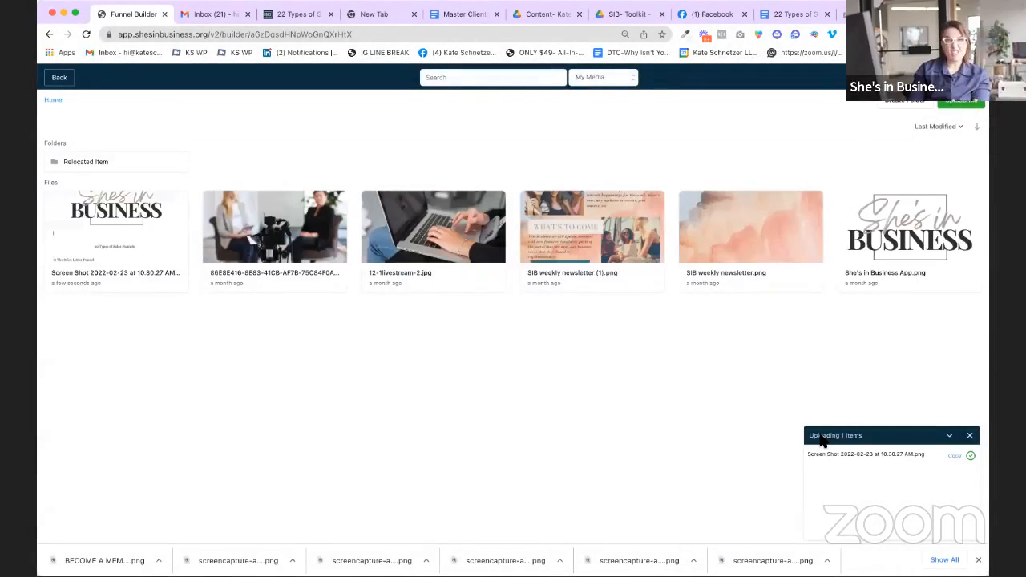
left_click(115, 222)
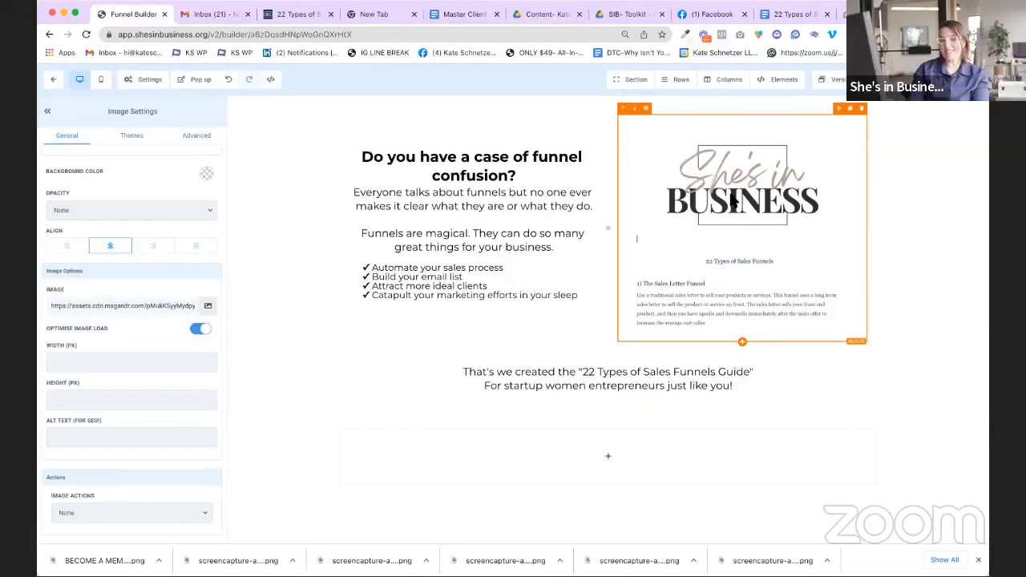
Step: Select the sub-headline, image, text column and headline in turn, finishing with the whole opt-in section selected
left_click(595, 388)
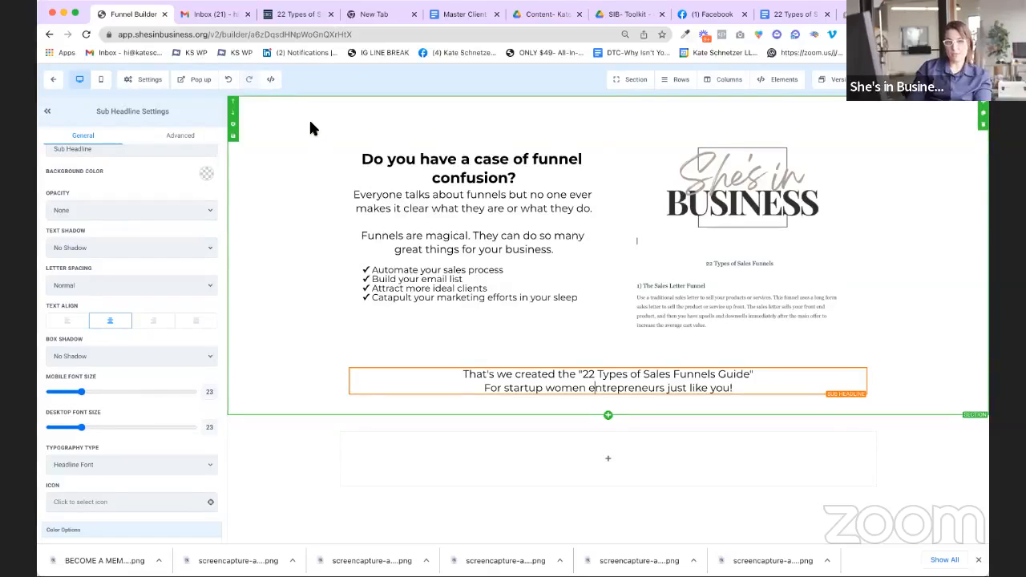
left_click(269, 107)
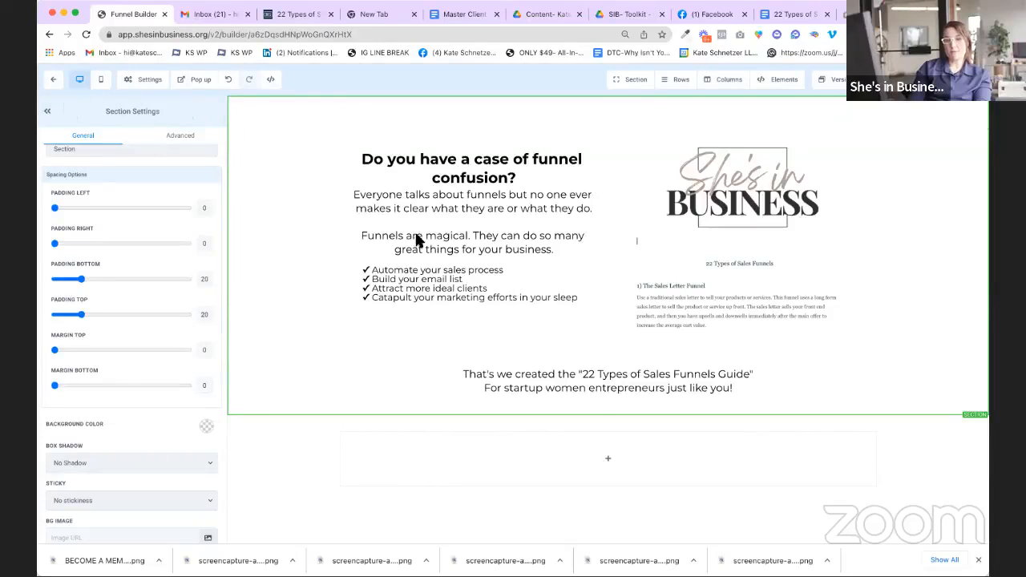
left_click(716, 163)
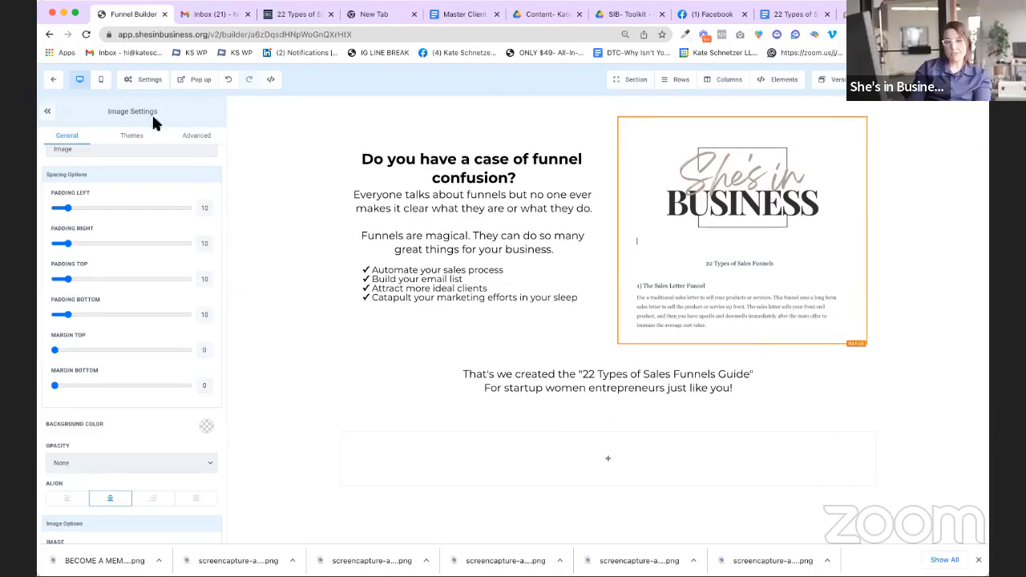
left_click(365, 118)
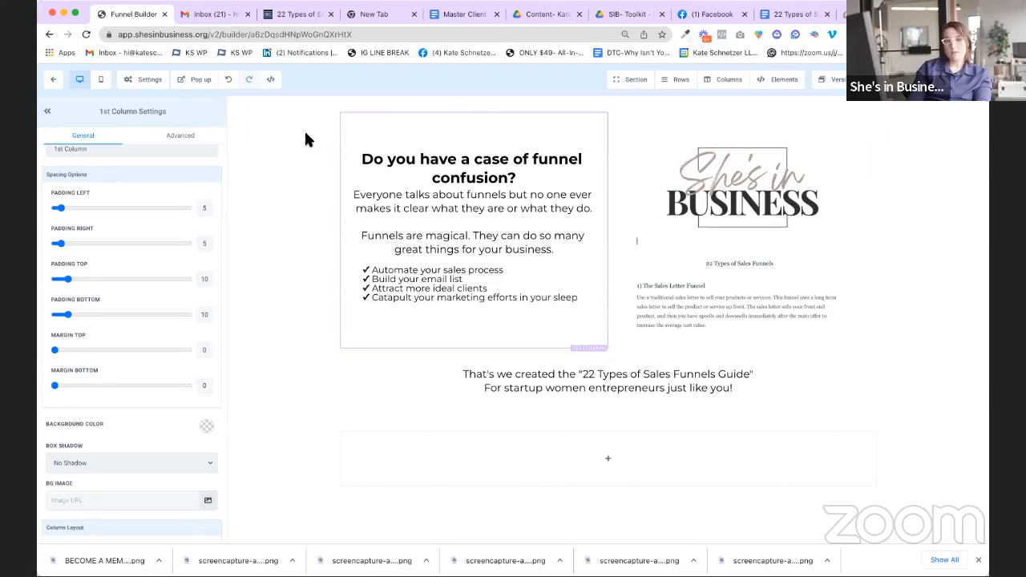
left_click(253, 140)
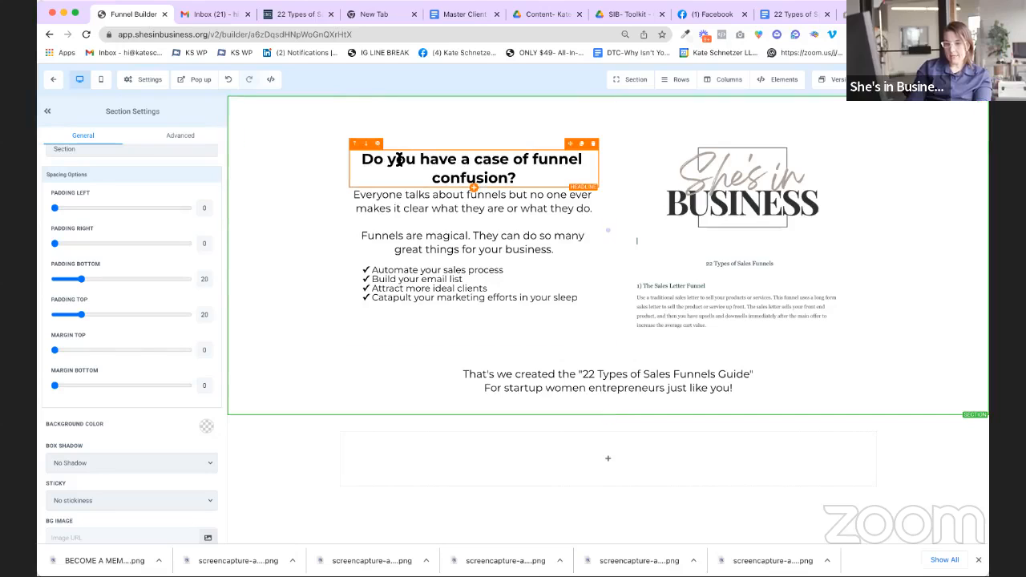
left_click(465, 164)
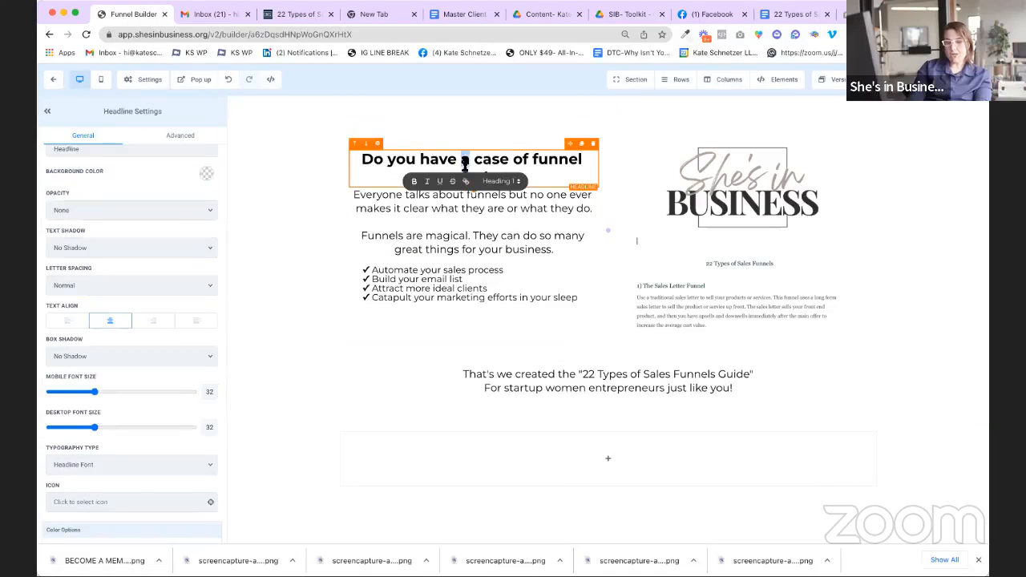
left_click(455, 124)
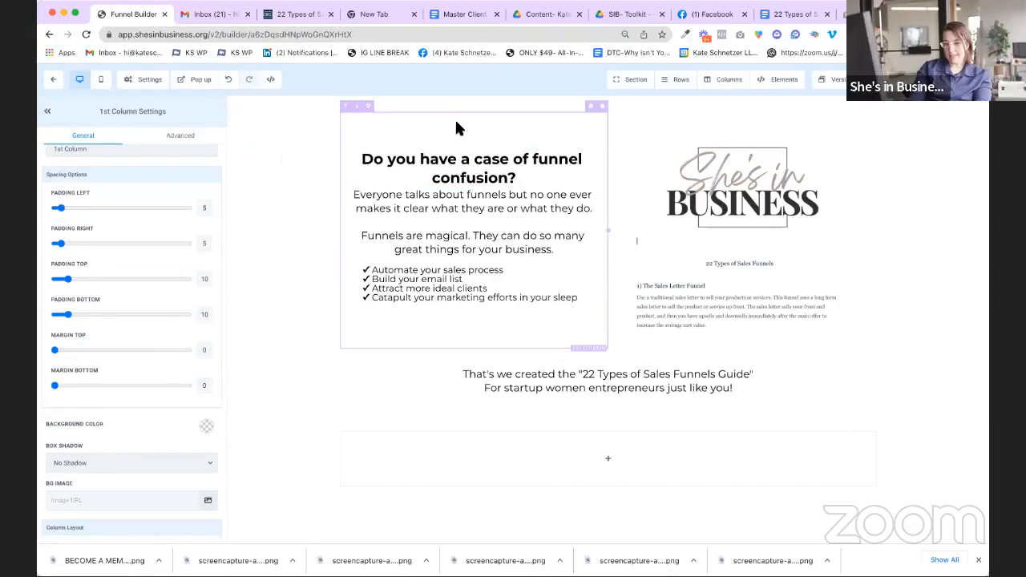
left_click(465, 163)
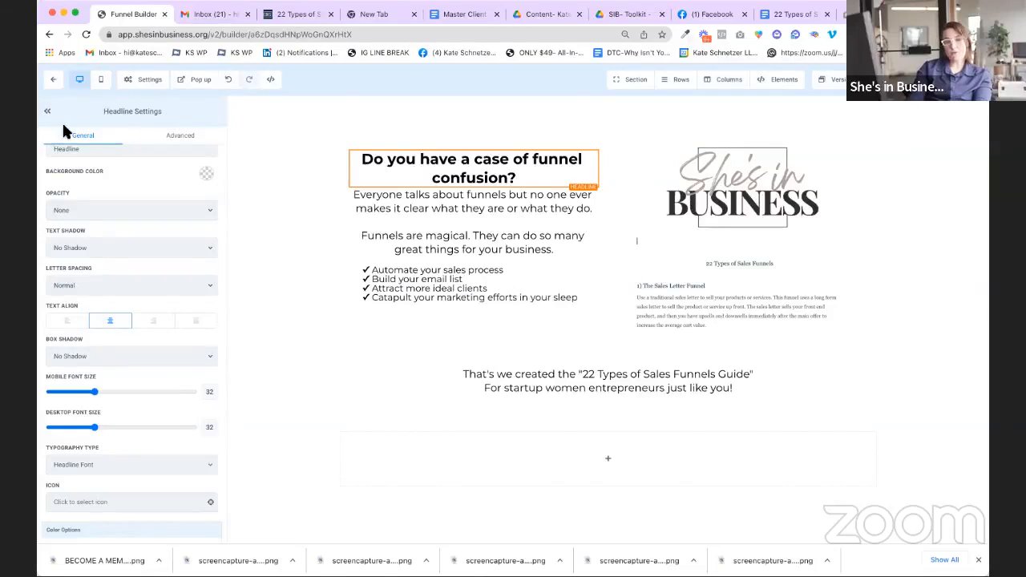
left_click(275, 113)
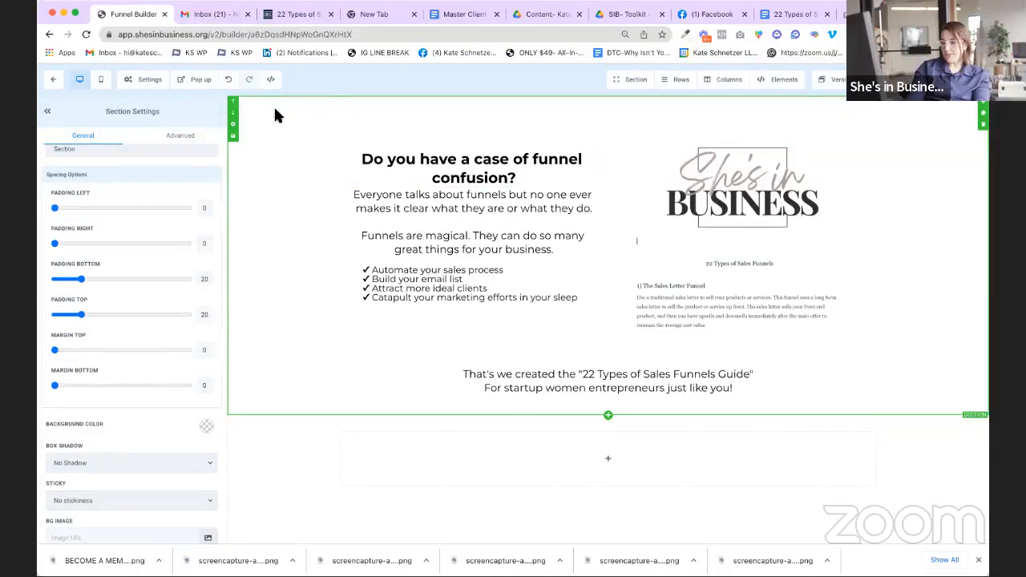
scroll(275, 116, "down", 1)
scroll(139, 354, "down", 2)
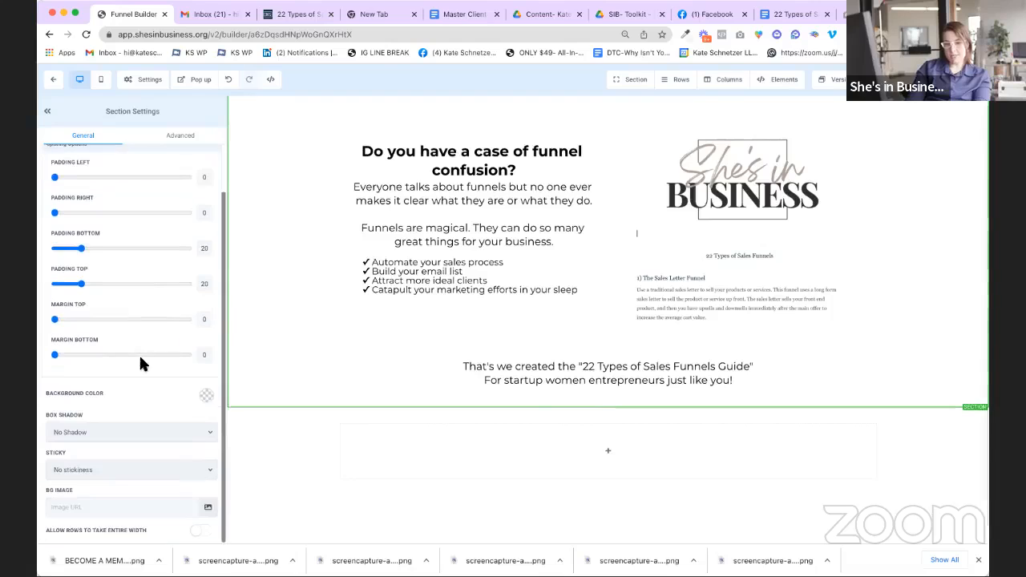
Step: Add #F8DFDF as a custom colour and apply it as the section's pale pink background
left_click(207, 396)
scroll(210, 398, "down", 1)
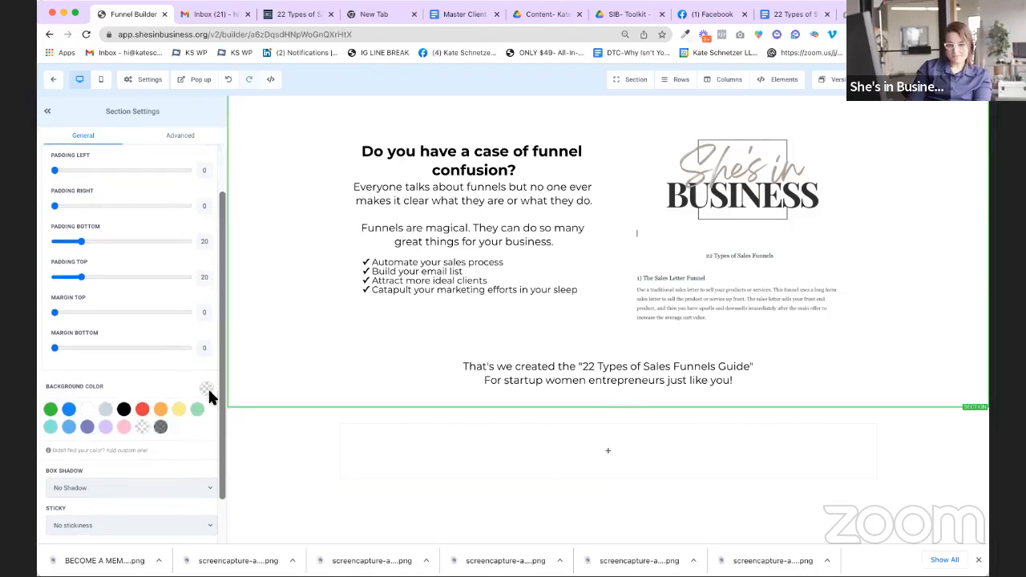
left_click(102, 453)
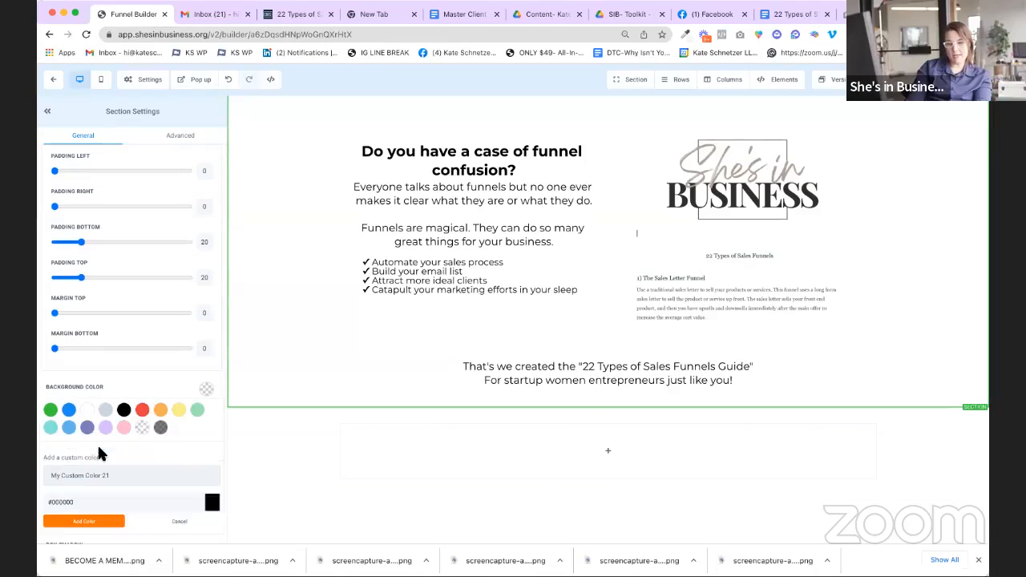
scroll(187, 485, "down", 3)
left_click(212, 418)
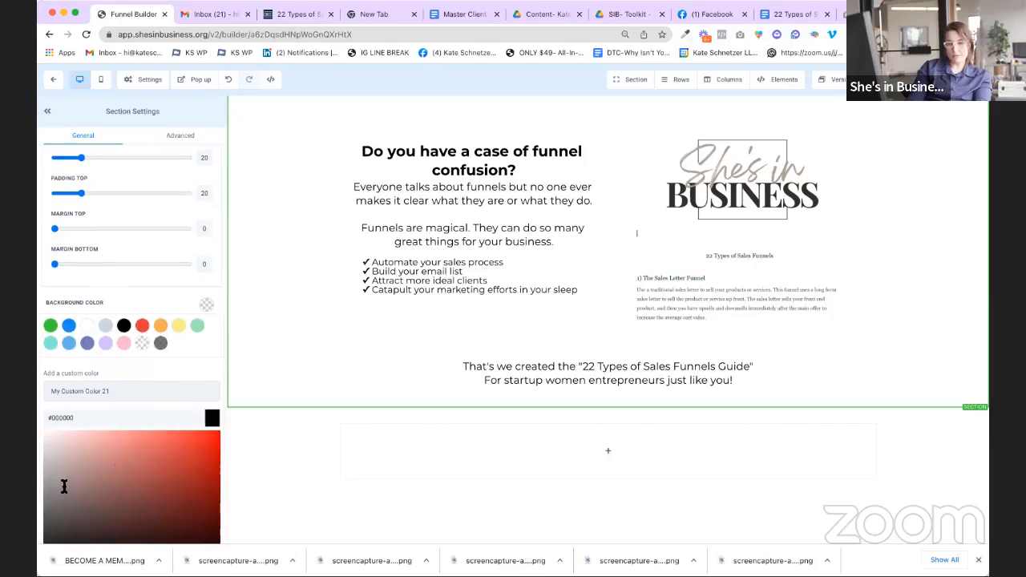
scroll(120, 391, "down", 3)
left_click(97, 326)
left_click_drag(98, 326, 65, 313)
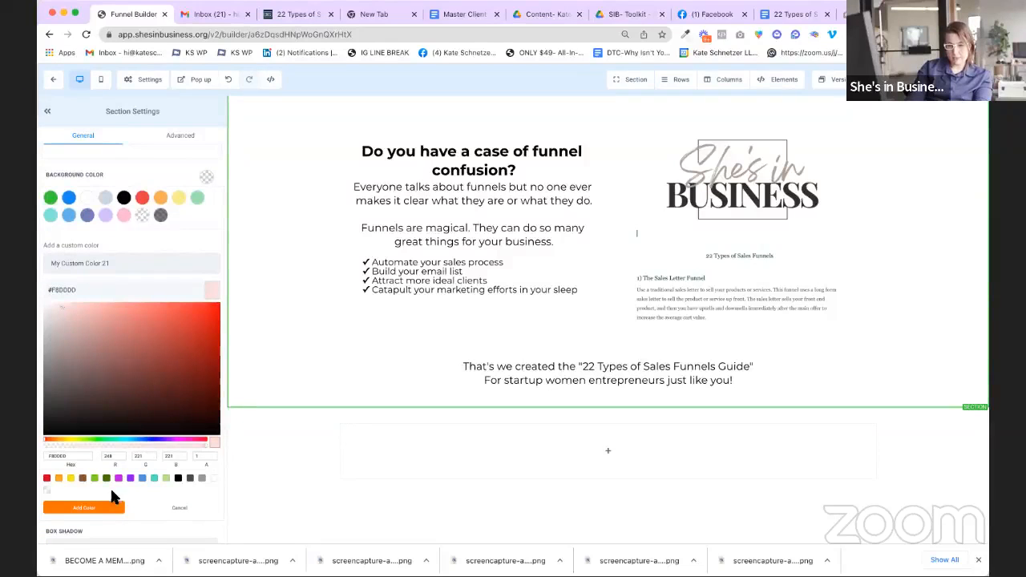
left_click(96, 507)
scroll(360, 337, "up", 1)
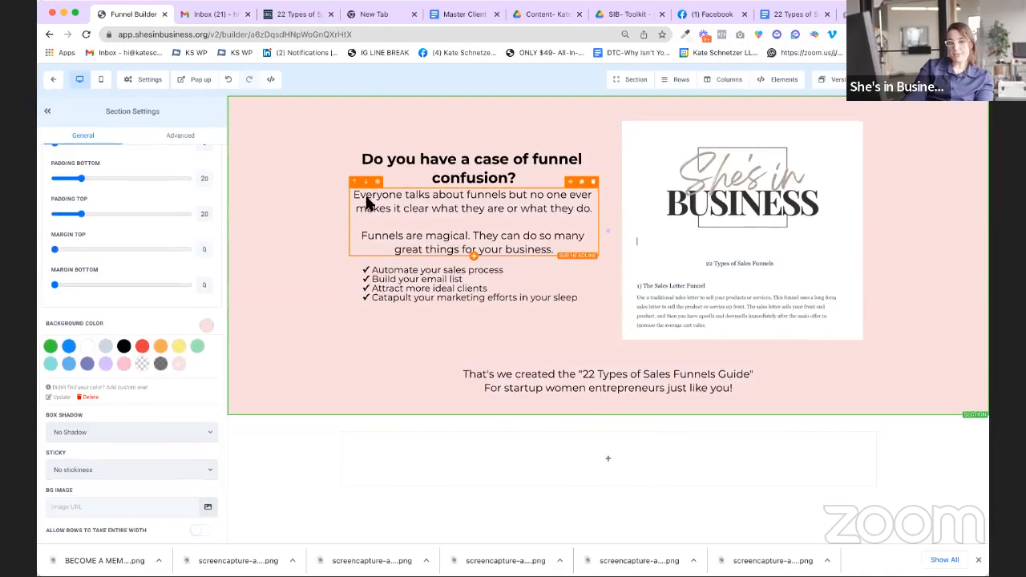
left_click(467, 177)
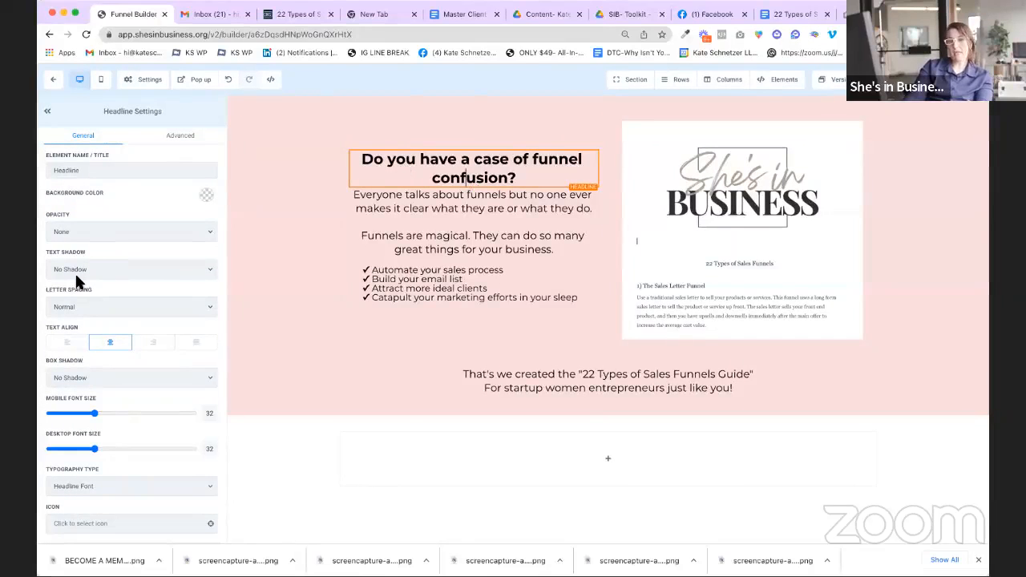
Step: Open the funnel-confusion headline's Spacing Options and start adjusting its Padding Top
scroll(77, 280, "down", 8)
scroll(76, 280, "up", 8)
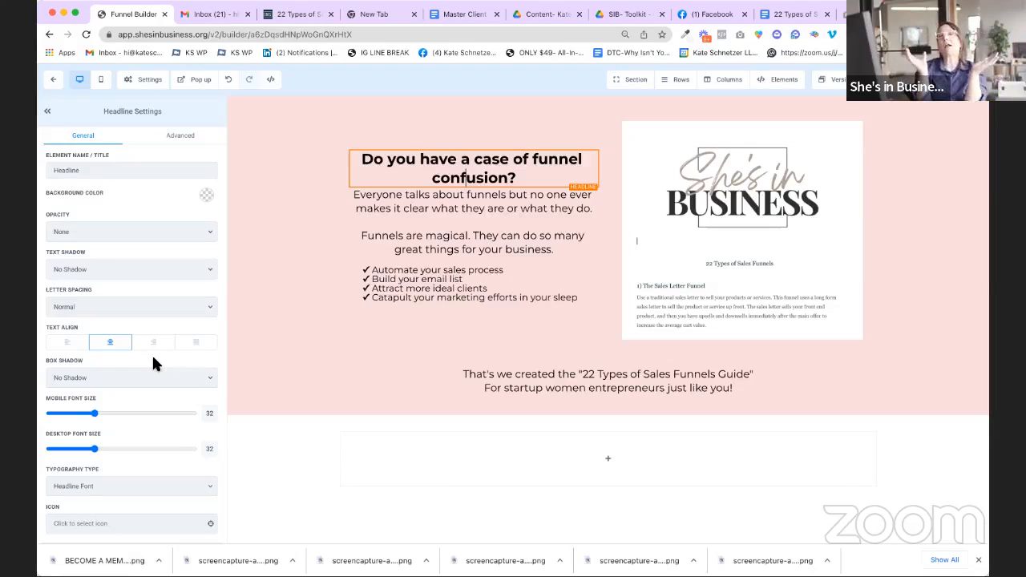
scroll(152, 360, "down", 2)
scroll(168, 329, "up", 2)
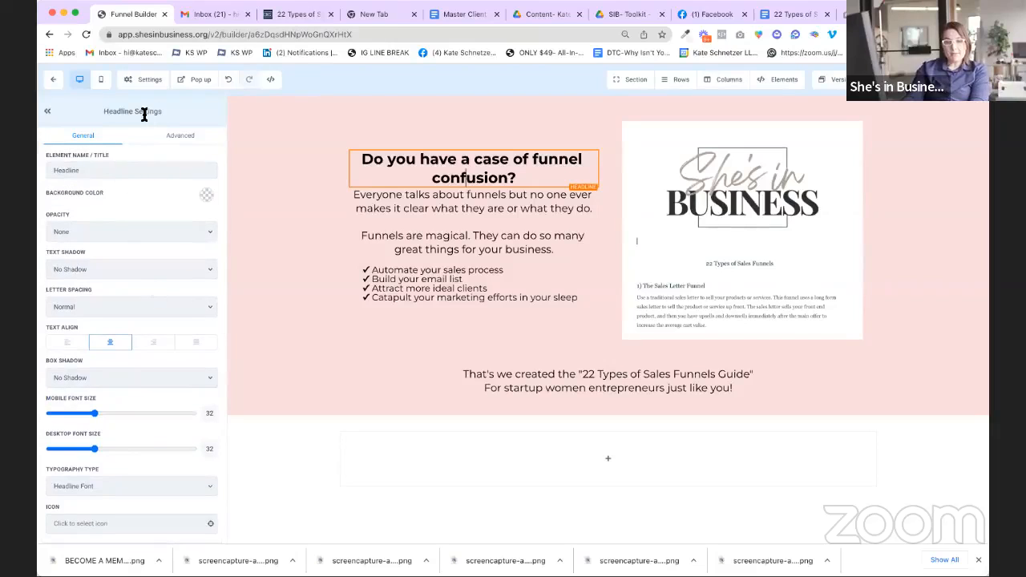
scroll(95, 240, "down", 10)
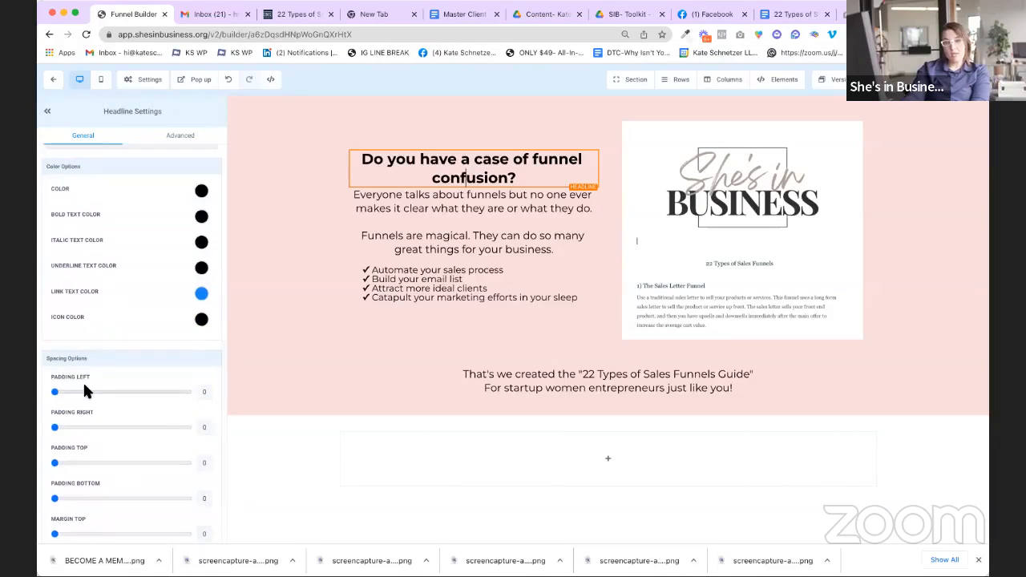
scroll(67, 473, "down", 1)
left_click(64, 443)
Step: Give the headline 13 top and 14 bottom padding, and the sub-headline 14 top and 16 bottom
mouse_move(65, 446)
left_mouse_down()
mouse_move(67, 478)
mouse_move(76, 448)
left_mouse_up()
left_click(66, 479)
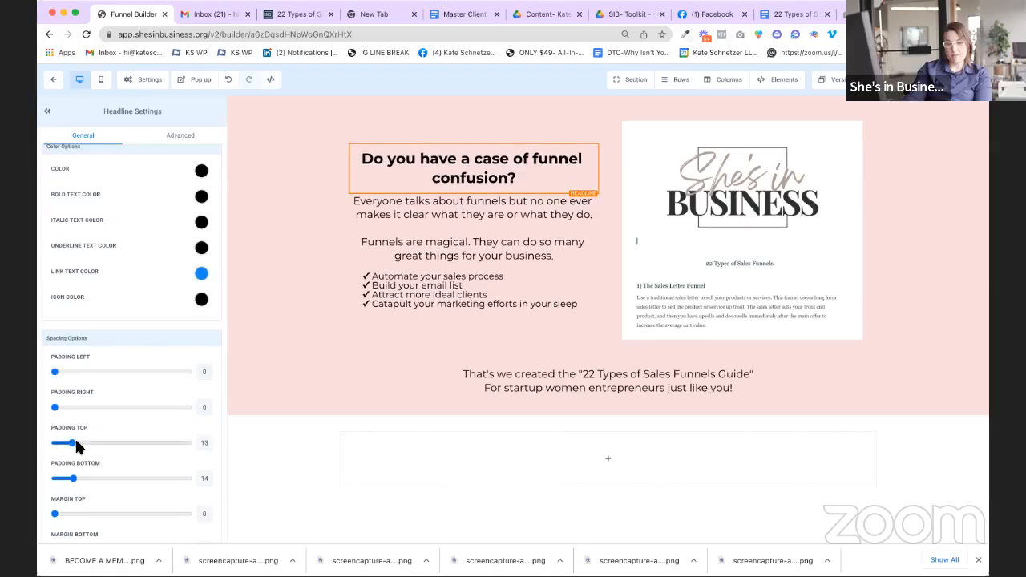
left_click(458, 207)
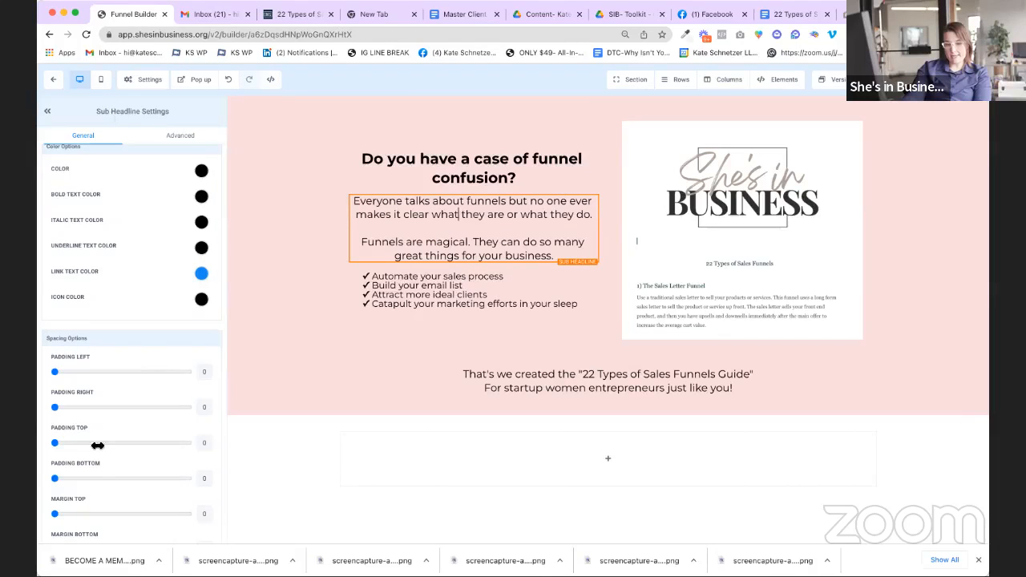
mouse_move(54, 407)
left_mouse_down()
mouse_move(69, 408)
mouse_move(55, 407)
left_mouse_up()
left_click_drag(55, 442, 72, 440)
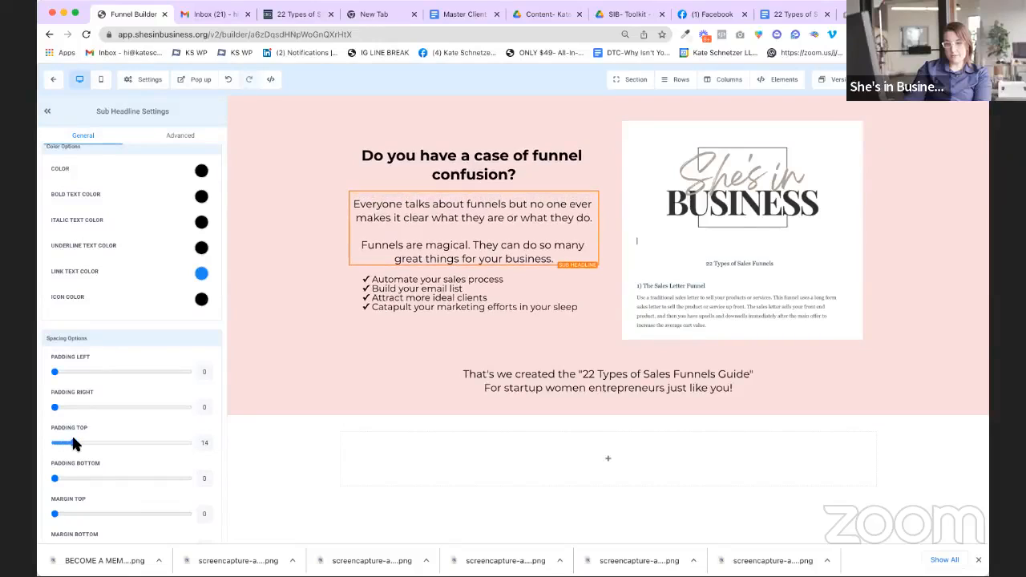
left_click_drag(55, 478, 77, 478)
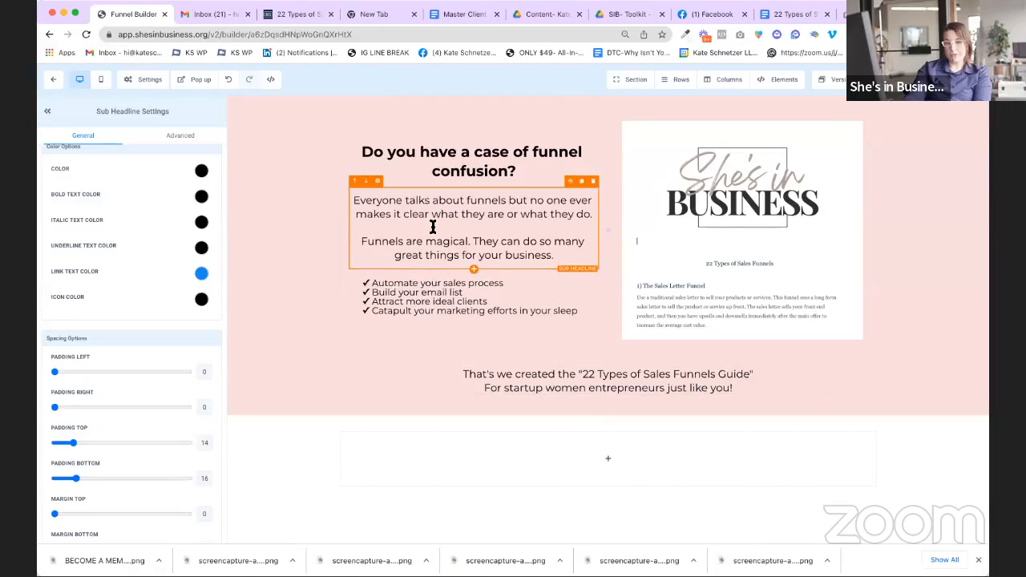
left_click(441, 299)
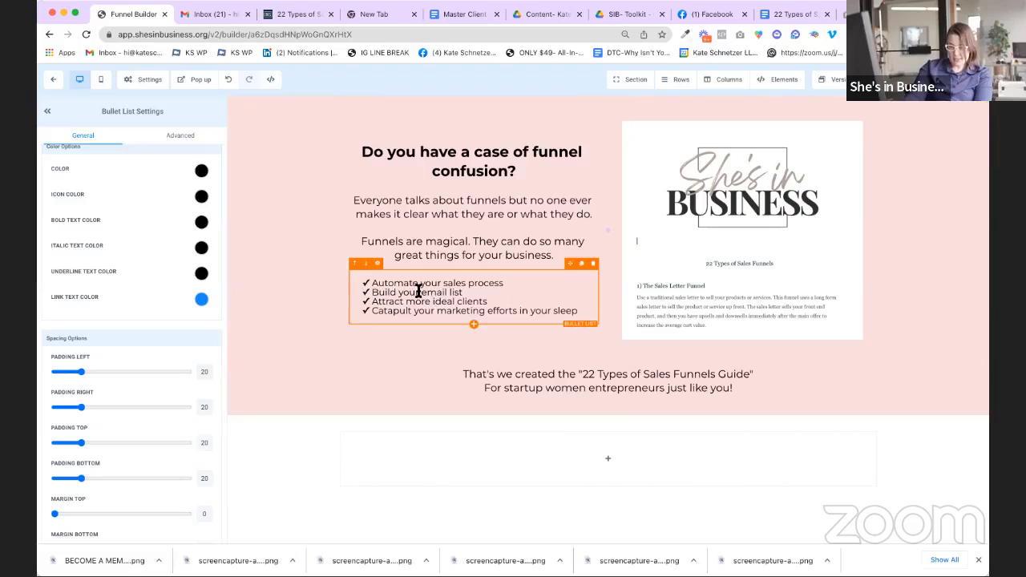
Step: Increase the checkmark bullet list's line height from 1 to 1.5
scroll(96, 361, "down", 1)
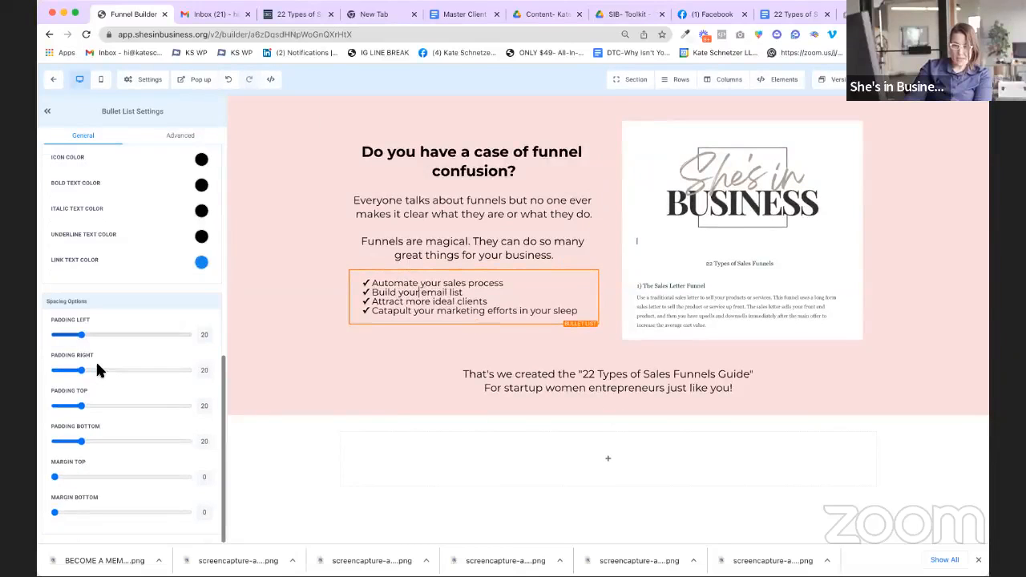
scroll(96, 359, "up", 10)
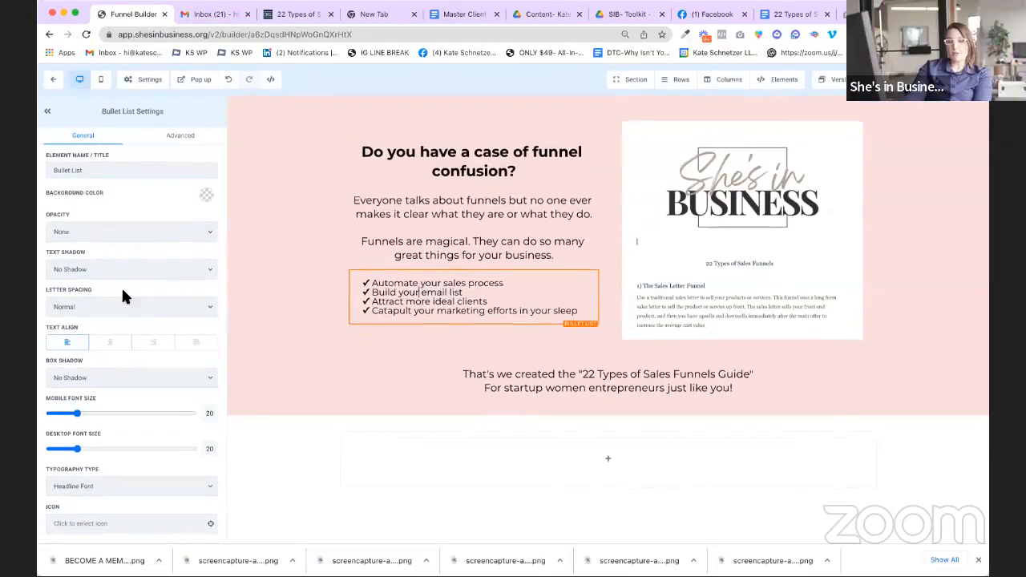
left_click(182, 138)
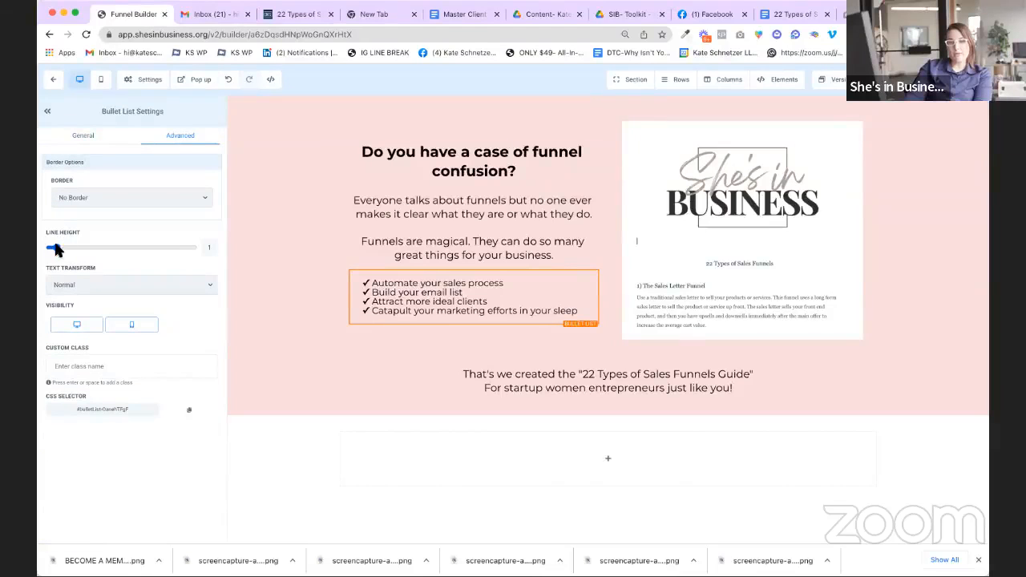
left_click_drag(56, 250, 61, 250)
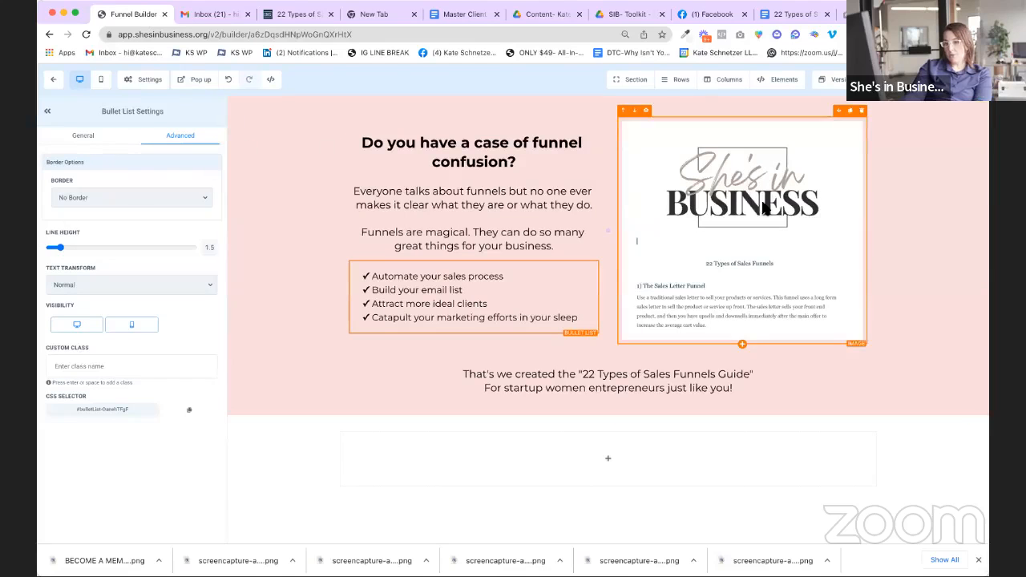
left_click(949, 203)
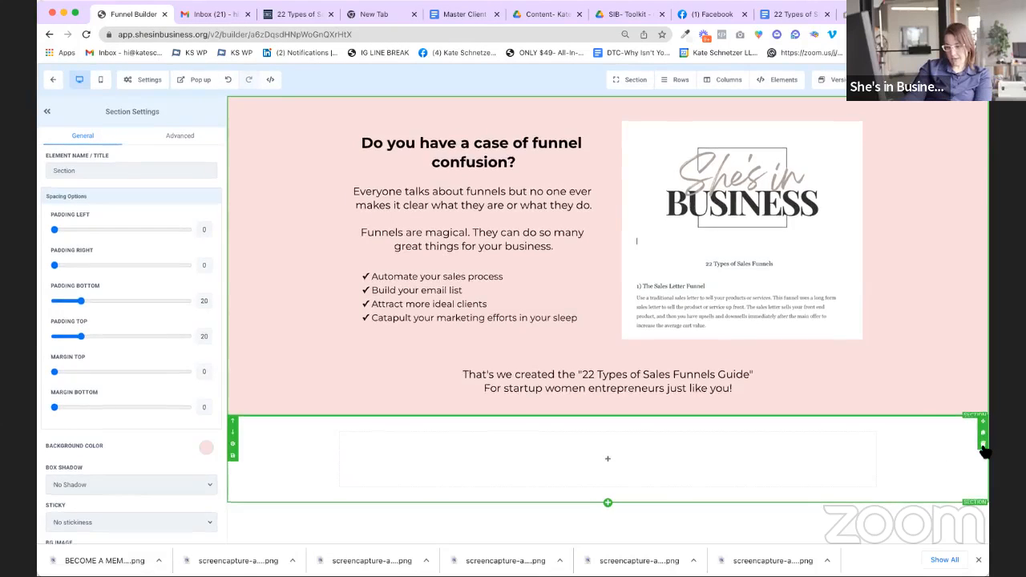
Step: Delete the empty one-column section beneath the pink section, then scroll back up to review the page
left_click(983, 446)
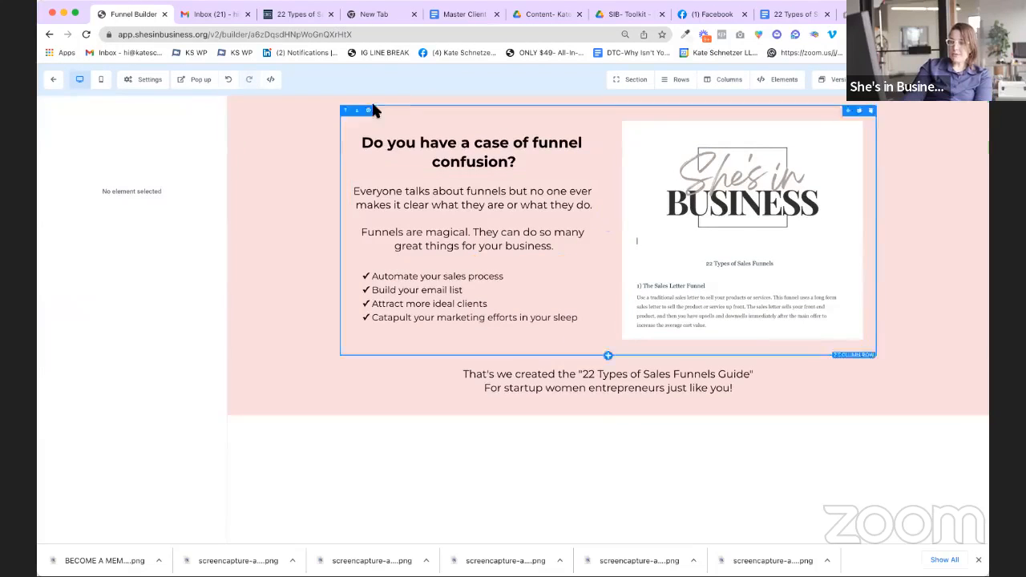
scroll(303, 131, "down", 1)
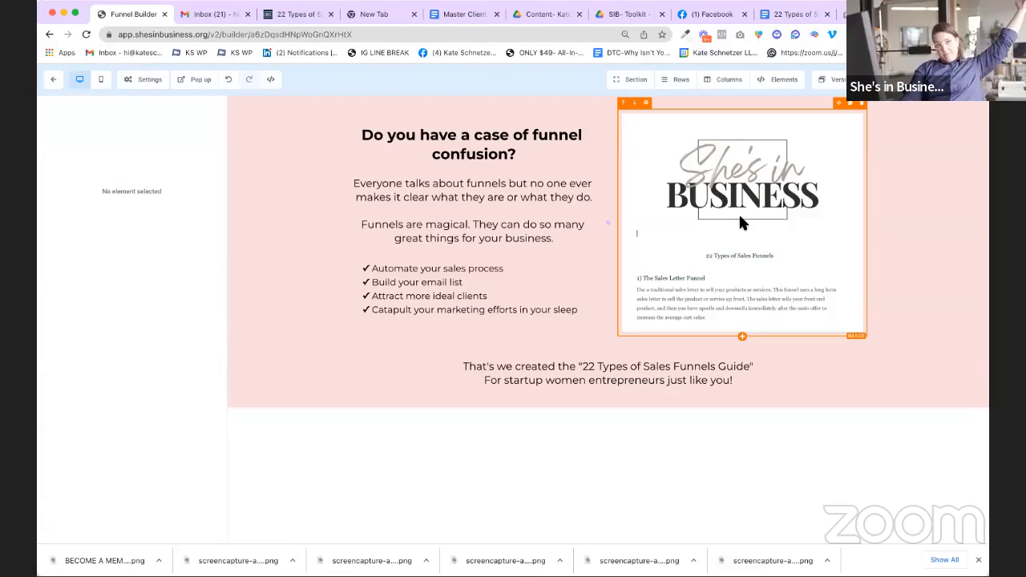
scroll(739, 213, "up", 1)
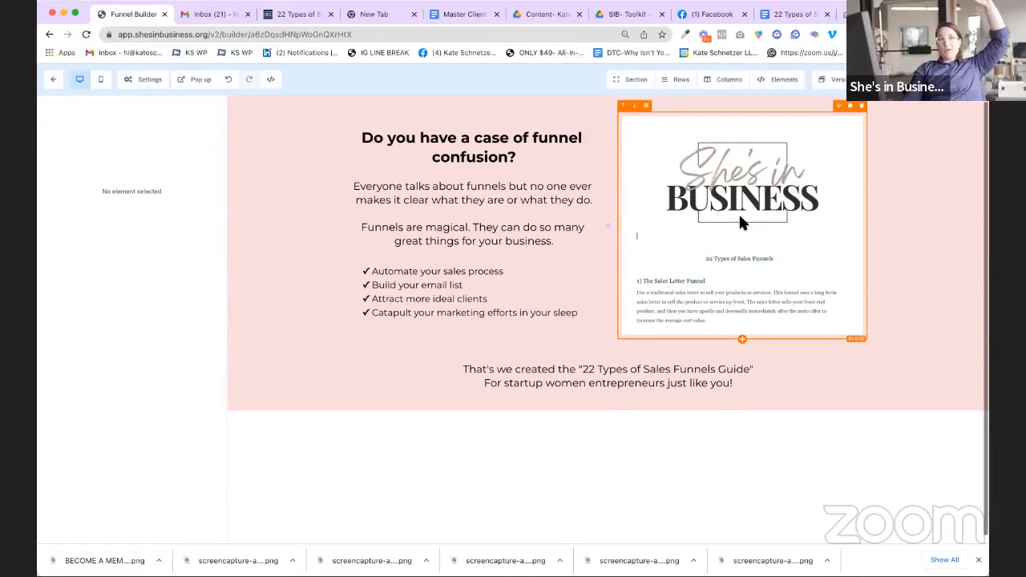
scroll(730, 211, "up", 1)
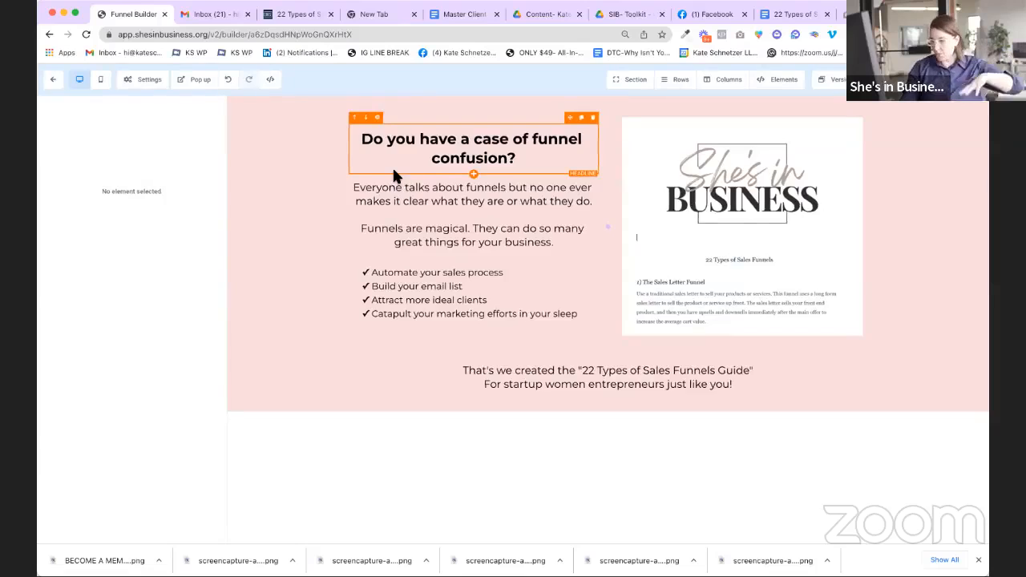
scroll(394, 174, "up", 1)
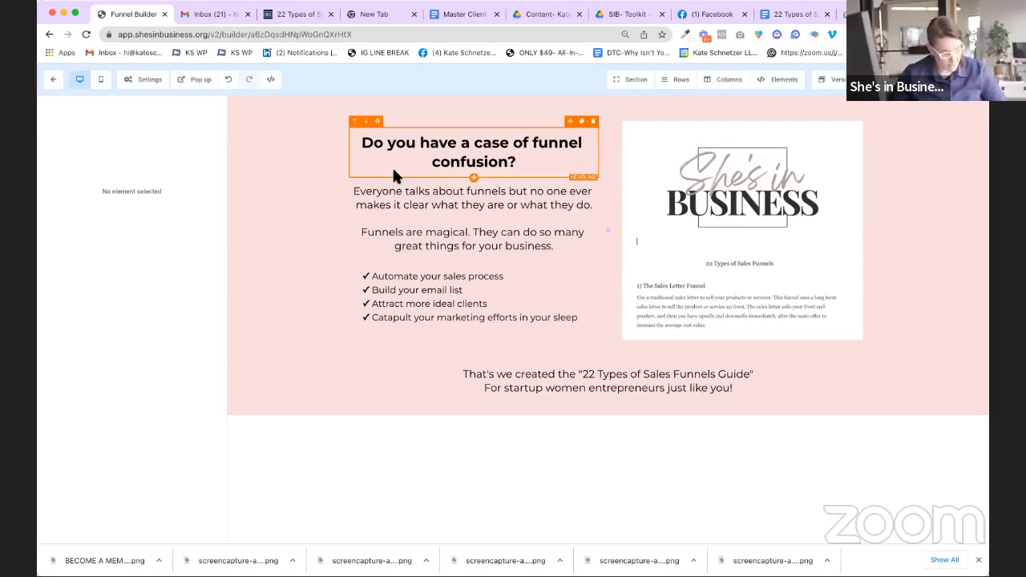
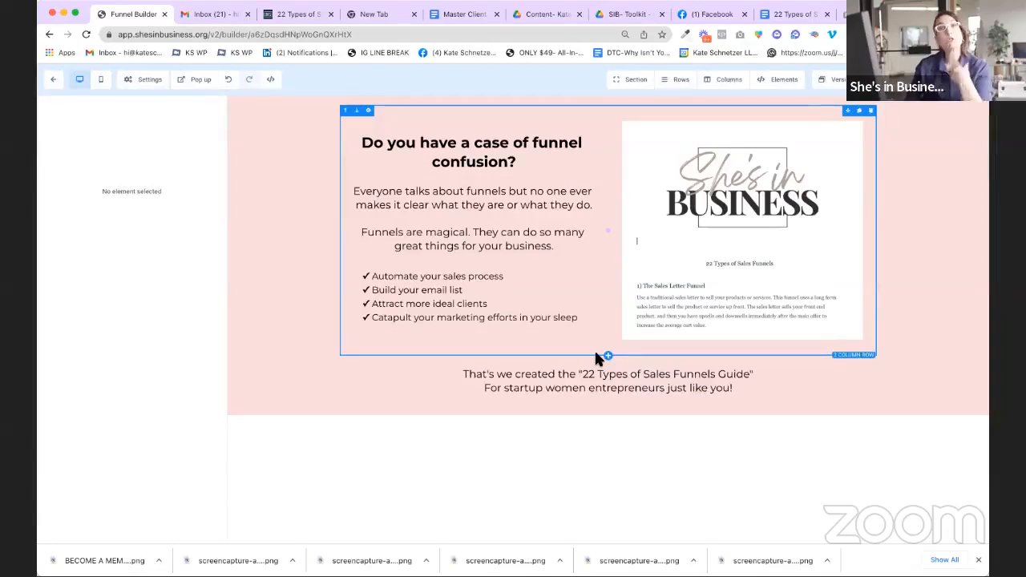
Step: Drop a 1 Column row beneath the guide's tagline, below the two-column row
scroll(597, 353, "down", 1)
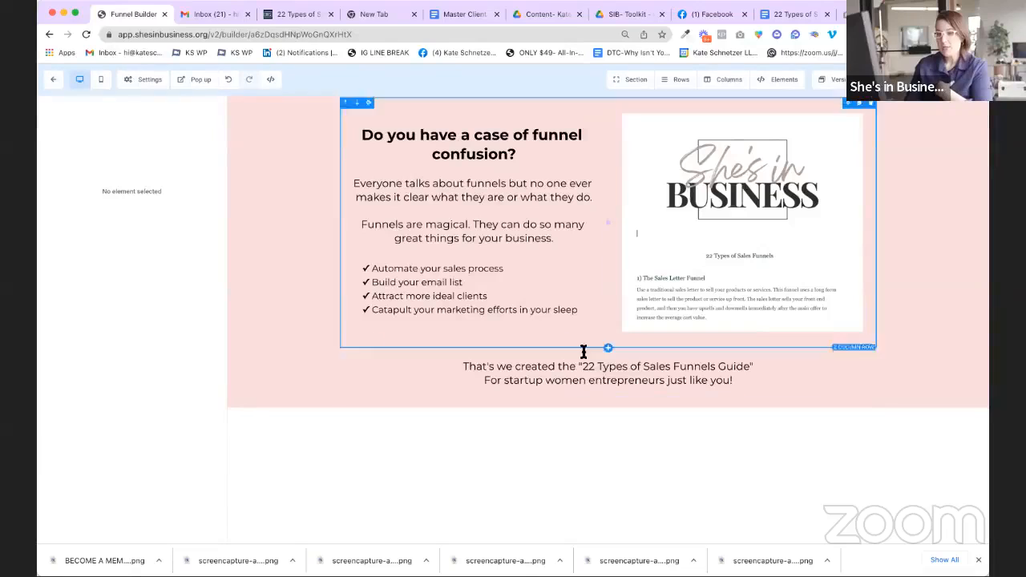
left_click(609, 399)
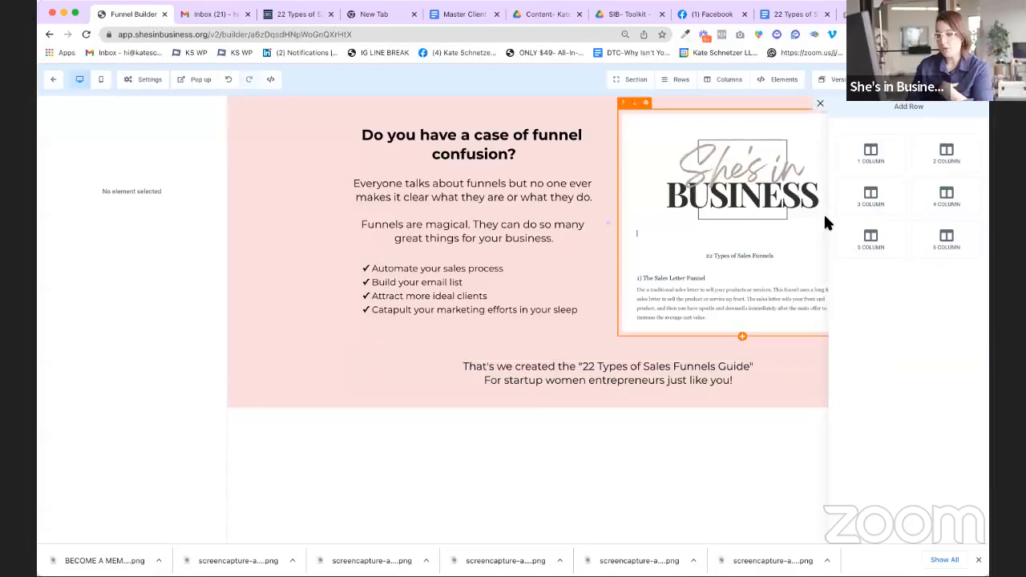
left_click_drag(882, 162, 656, 392)
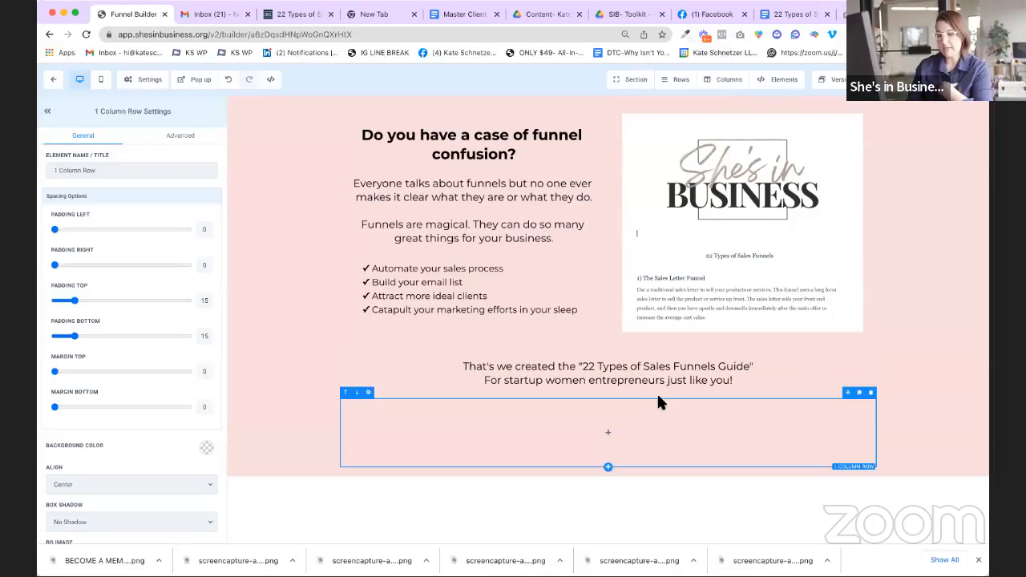
scroll(645, 391, "up", 1)
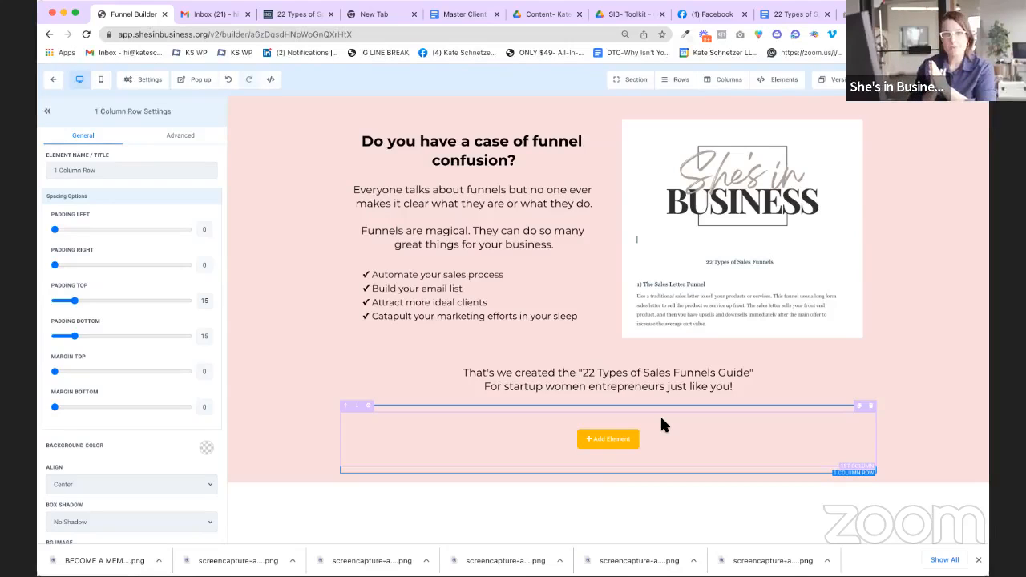
Step: Insert a Form element in the new row and set it to Contact Form (First Name, Last Name, Phone)
left_click(611, 440)
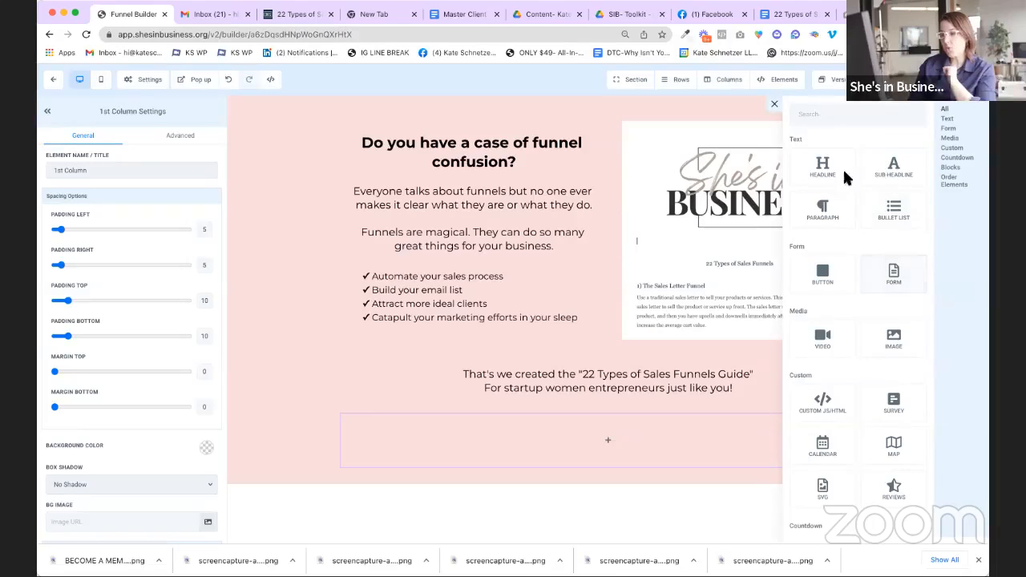
left_click_drag(857, 265, 616, 458)
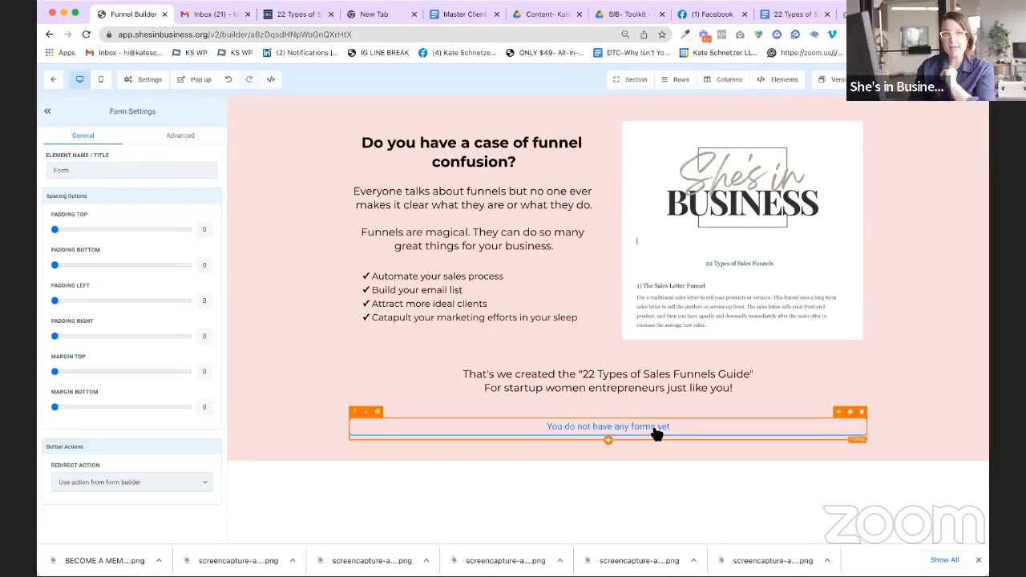
left_click(655, 433)
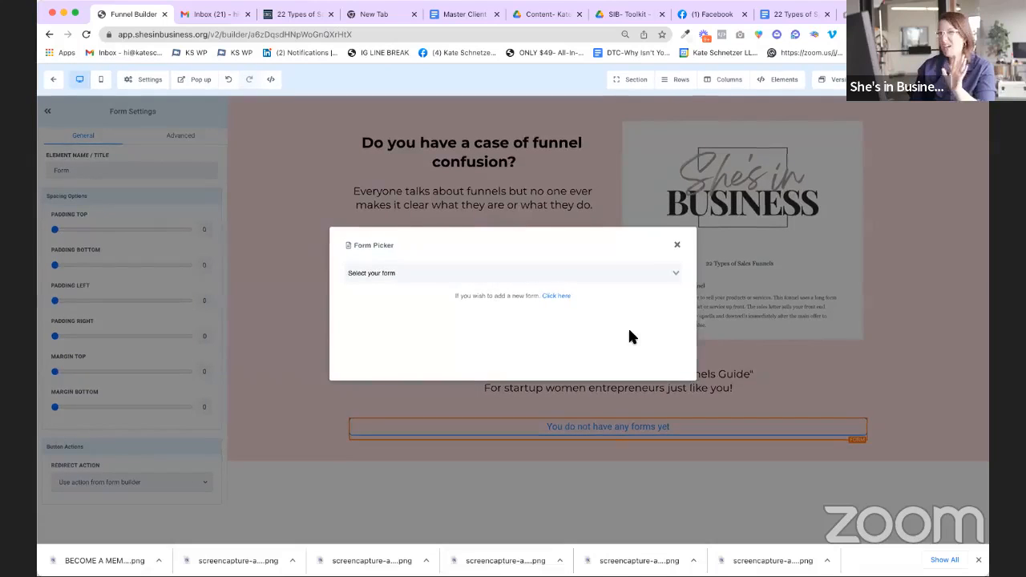
left_click(612, 279)
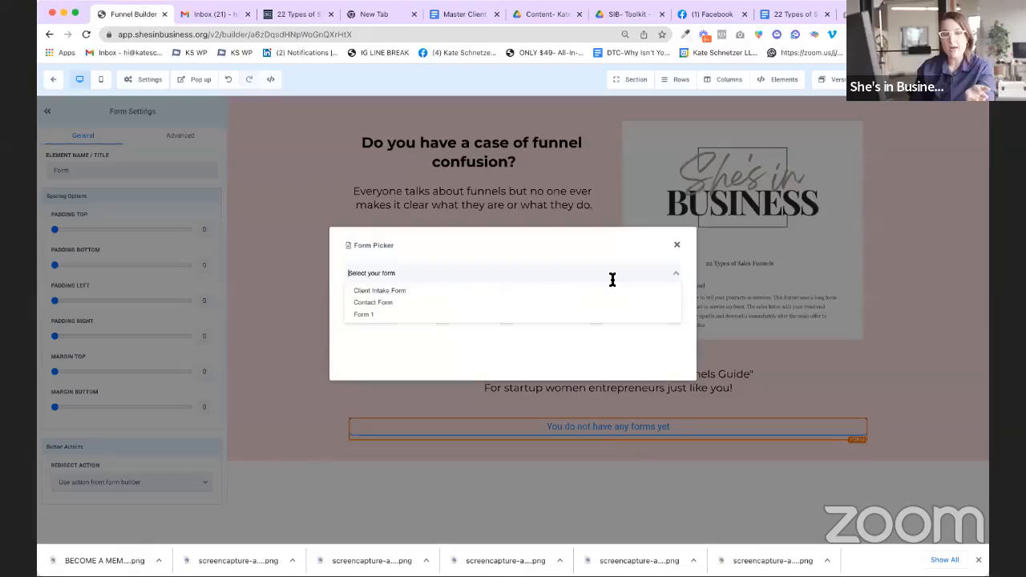
left_click(373, 314)
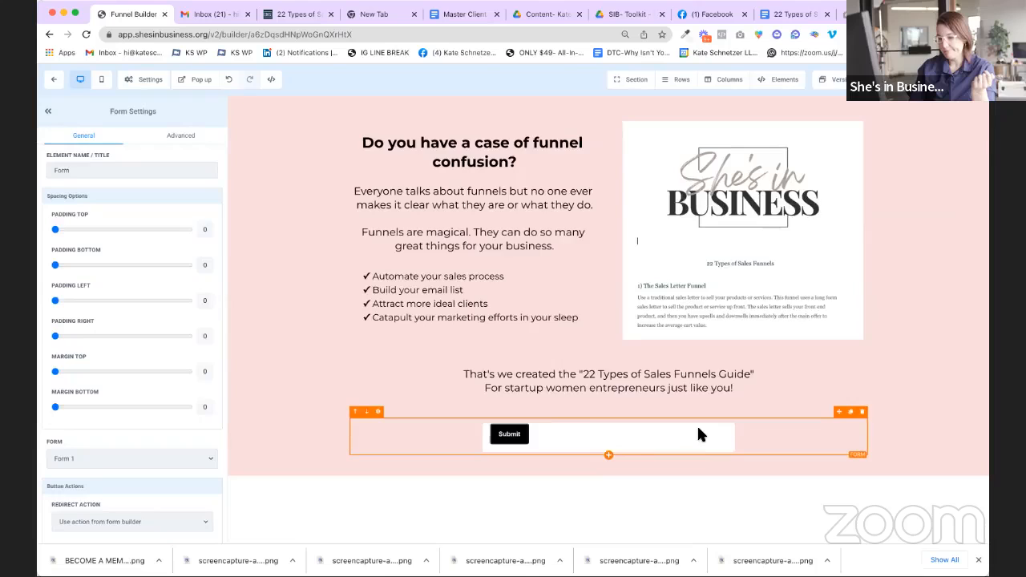
left_click(187, 451)
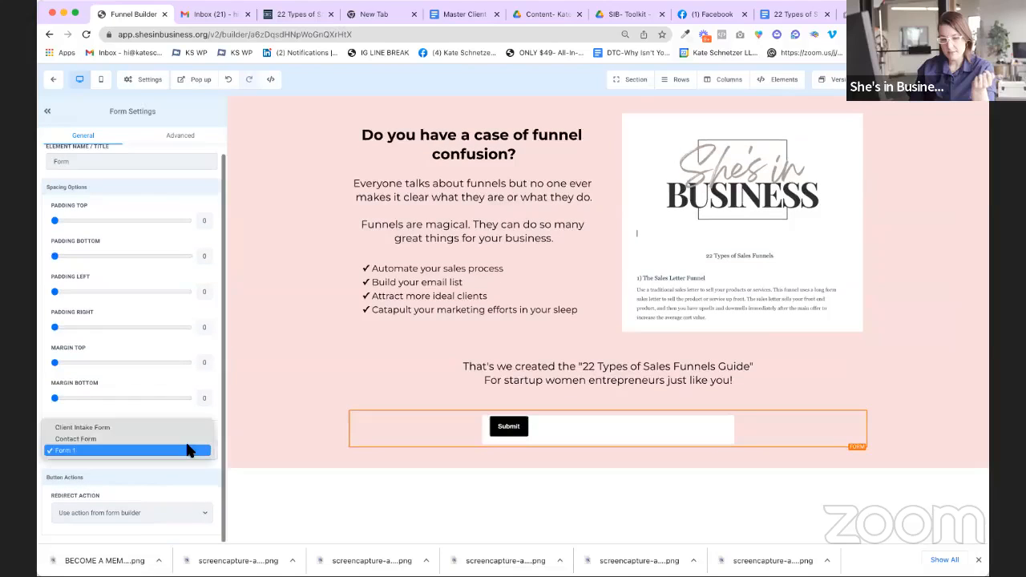
left_click(187, 439)
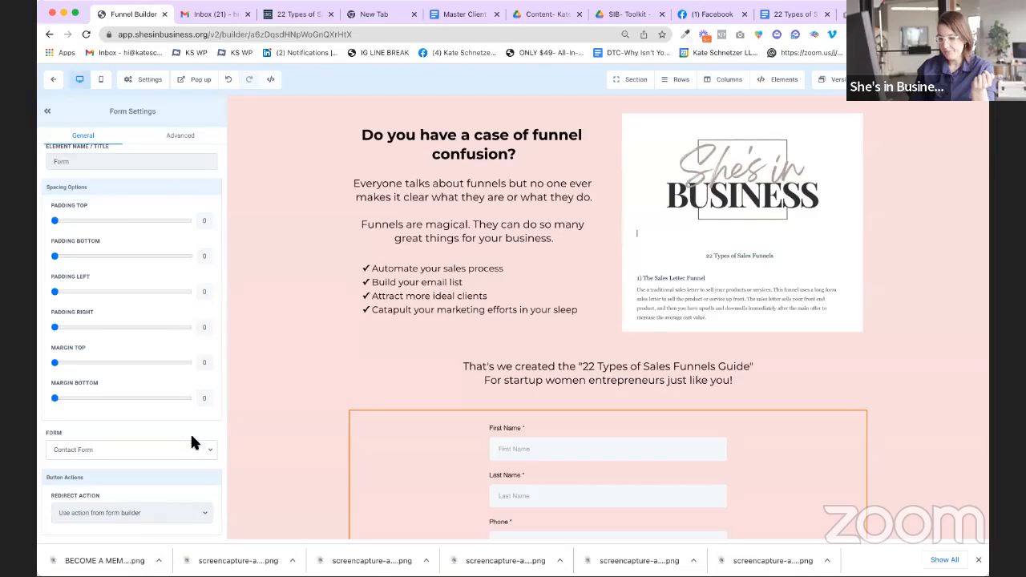
scroll(654, 441, "down", 5)
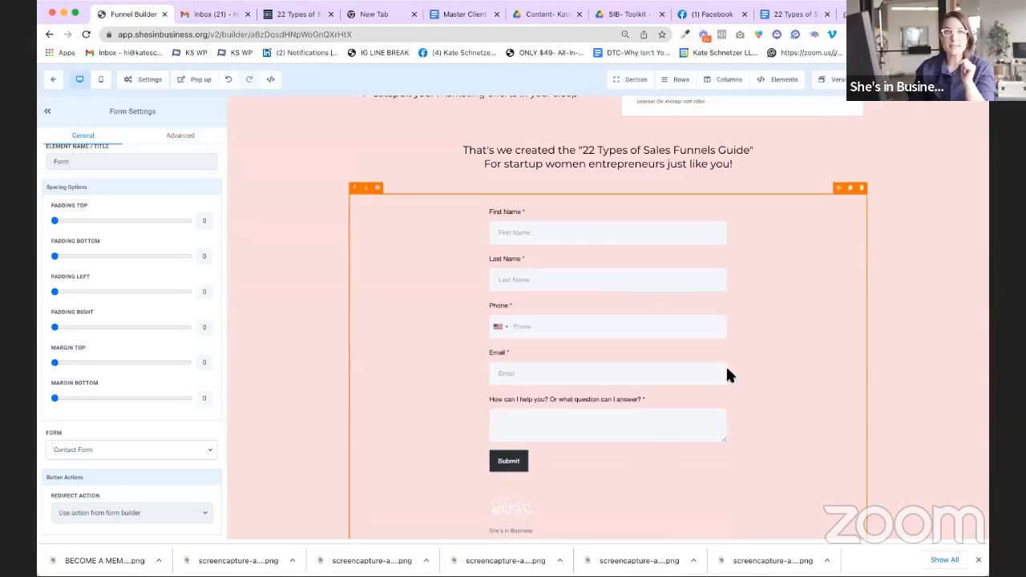
scroll(525, 230, "up", 1)
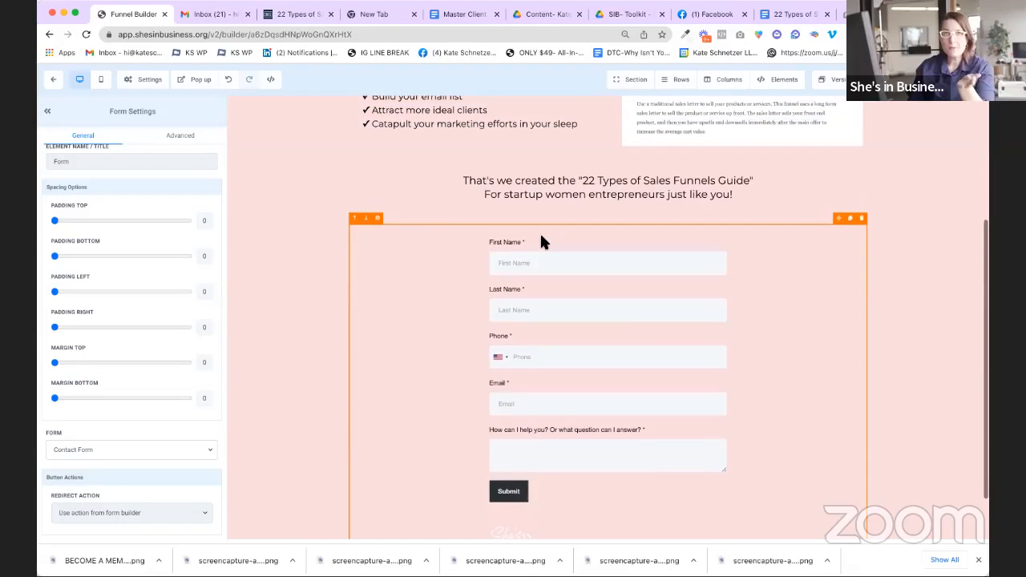
scroll(733, 238, "down", 2)
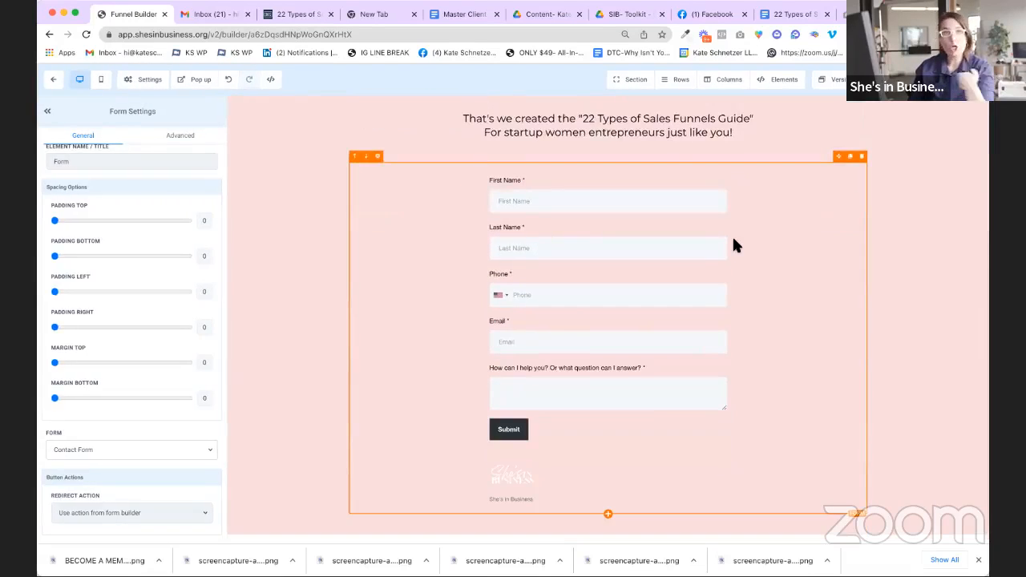
scroll(732, 241, "up", 4)
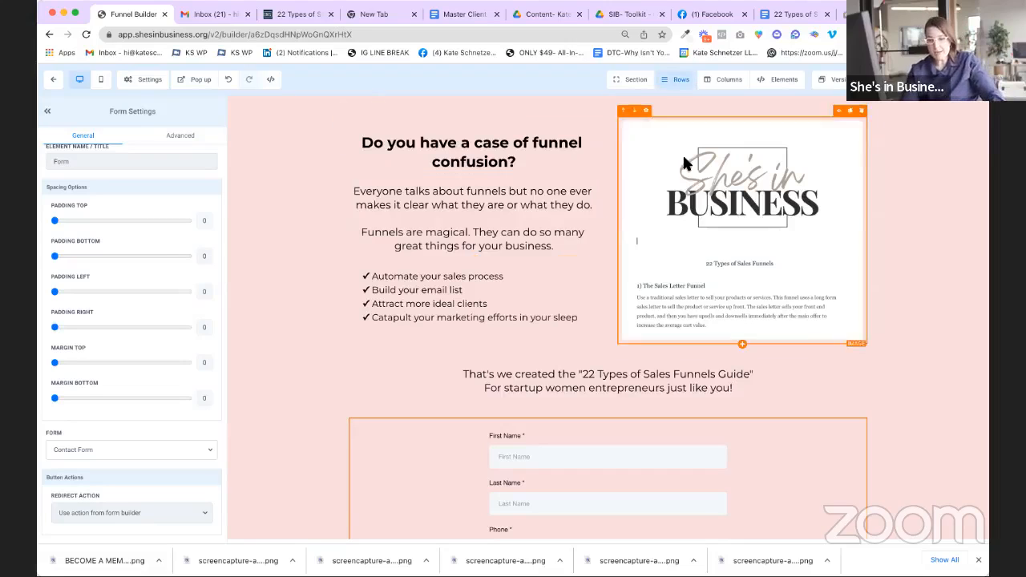
scroll(604, 192, "down", 3)
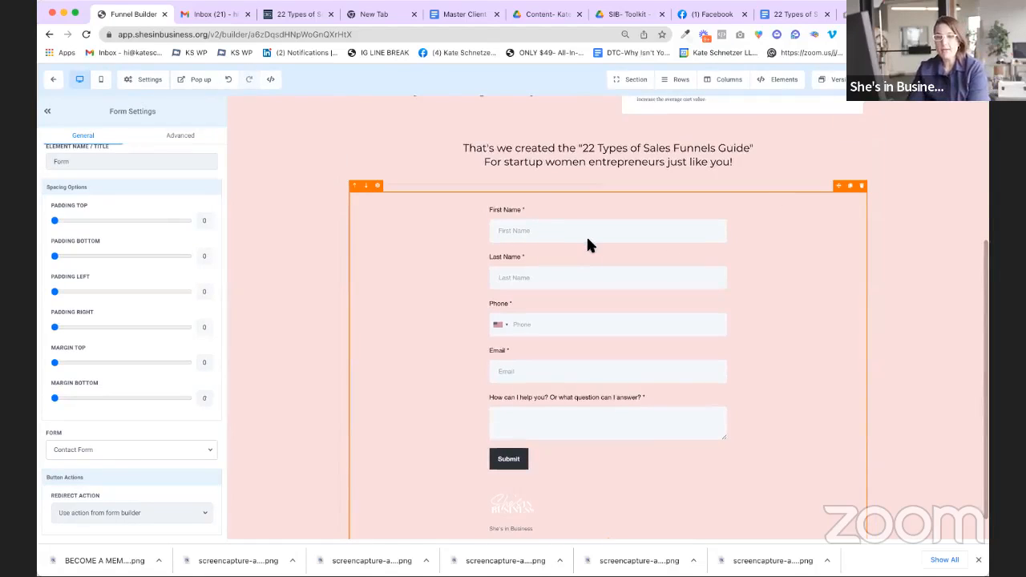
scroll(587, 243, "down", 1)
scroll(586, 243, "up", 5)
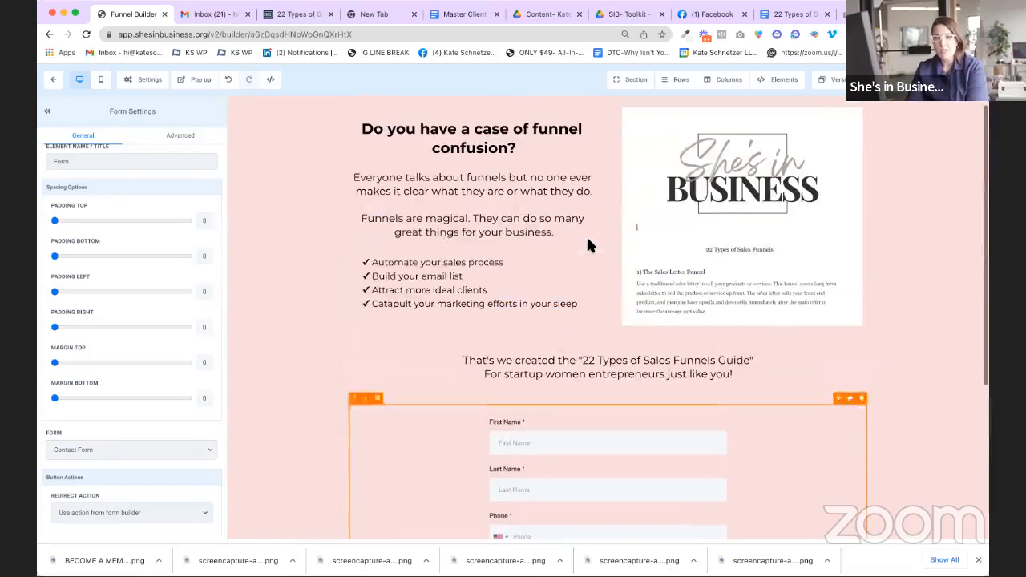
scroll(525, 193, "down", 3)
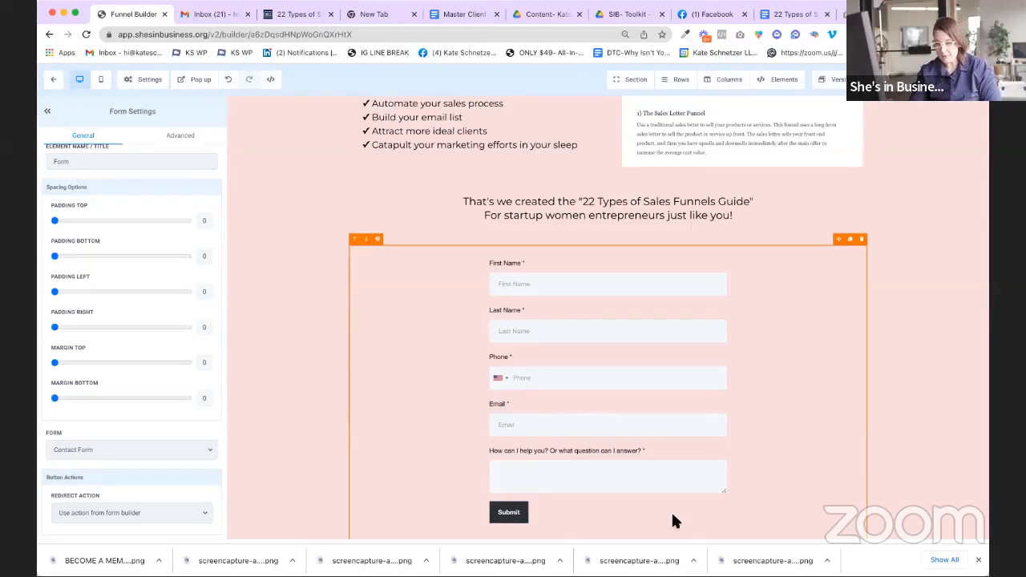
scroll(665, 411, "up", 1)
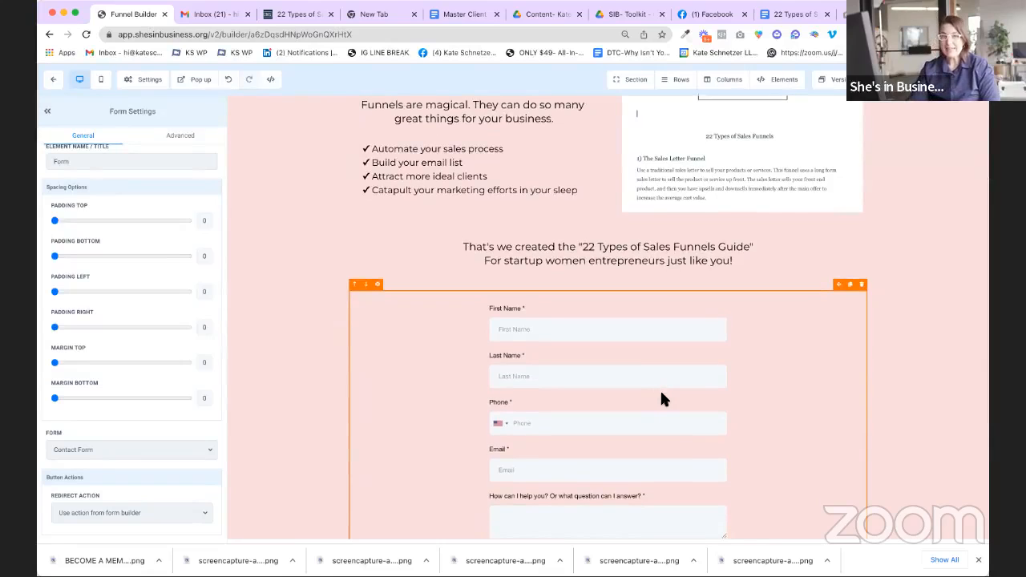
scroll(805, 449, "up", 1)
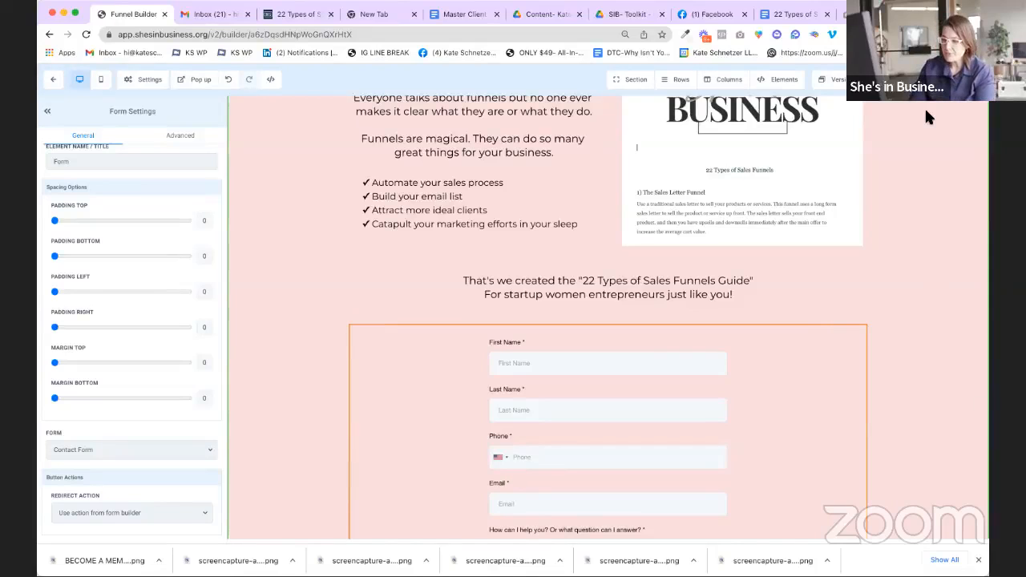
scroll(925, 116, "up", 2)
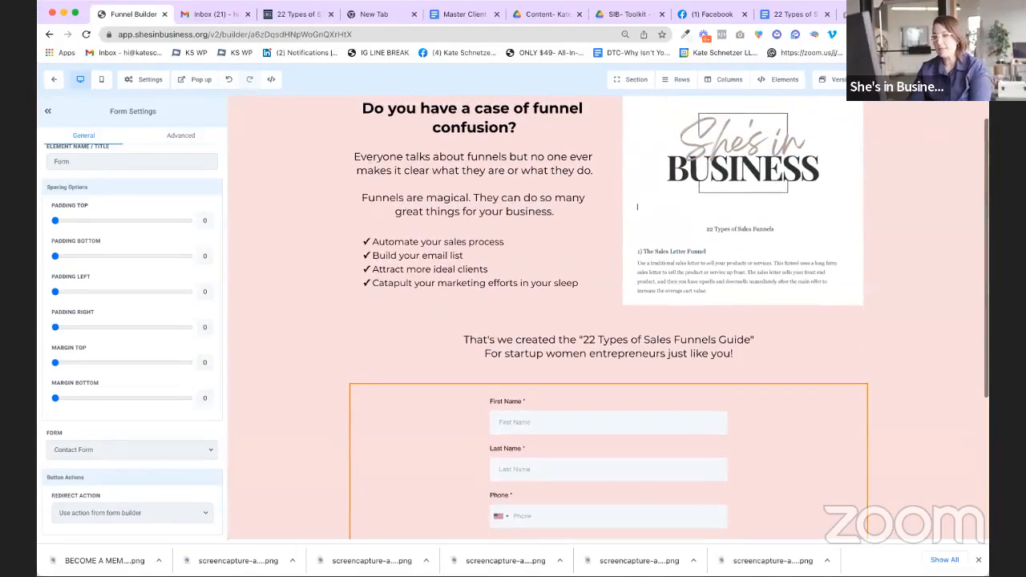
Step: Enter 'Opt In Page' as the page's SEO meta title and update the meta data
left_click(965, 80)
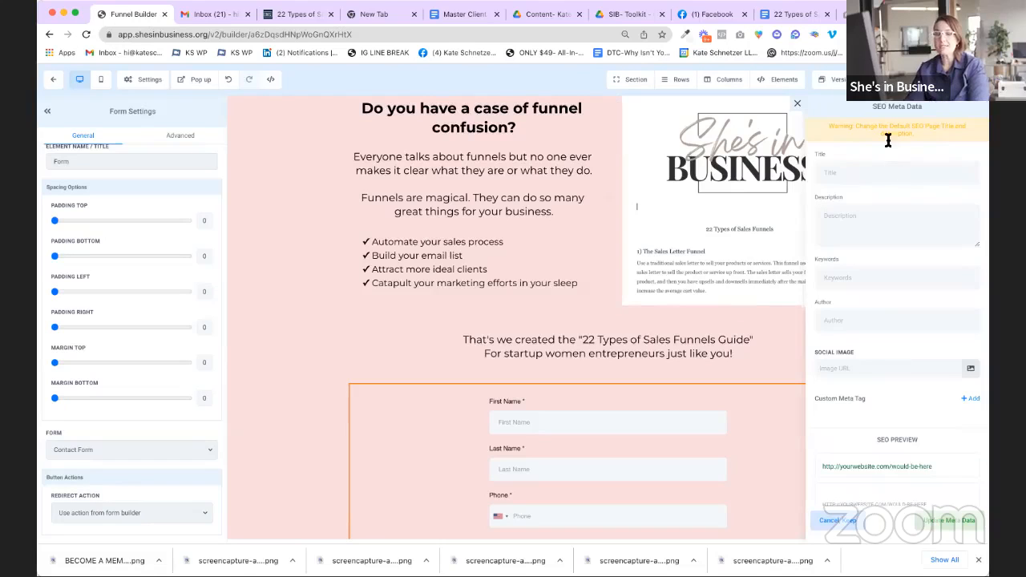
left_click(901, 175)
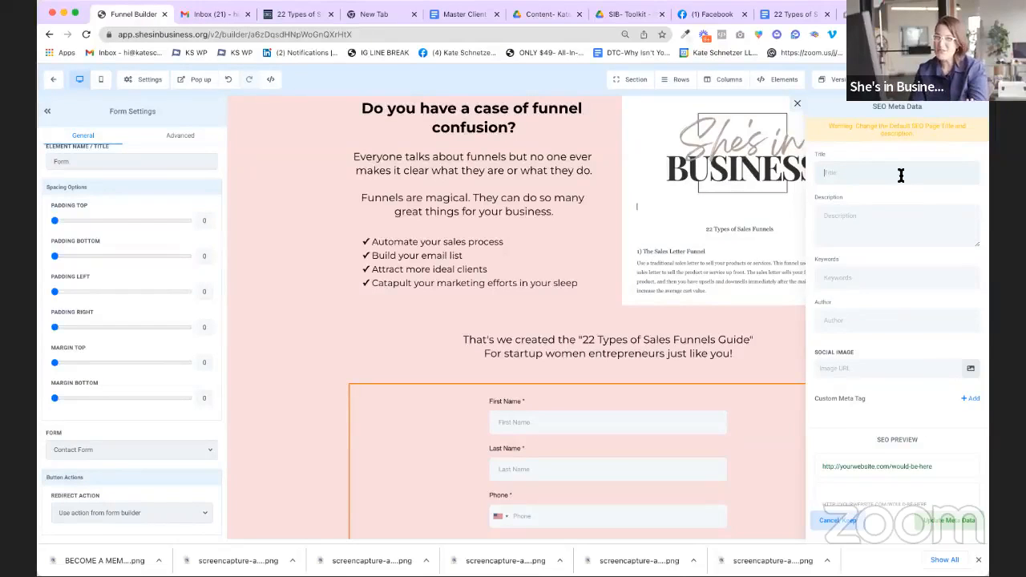
type("Opt In Page")
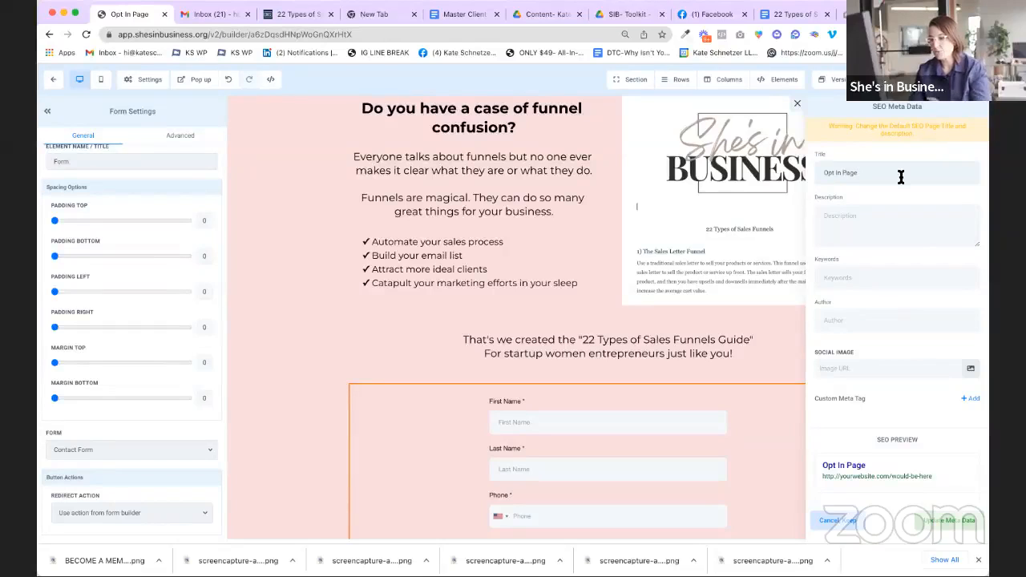
left_click(950, 521)
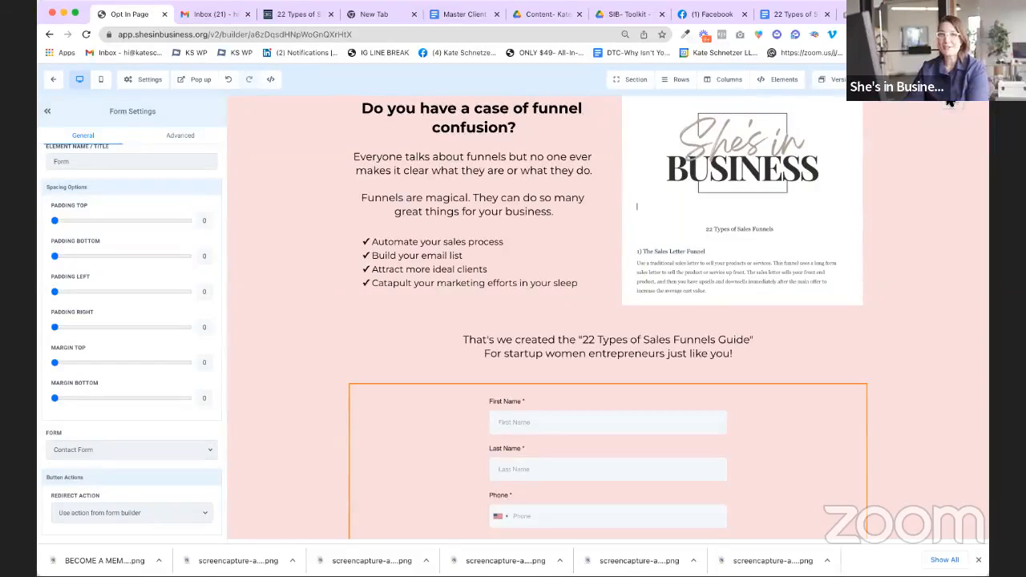
Step: Exit the page editor back to the Test funnel's step list
left_click(54, 80)
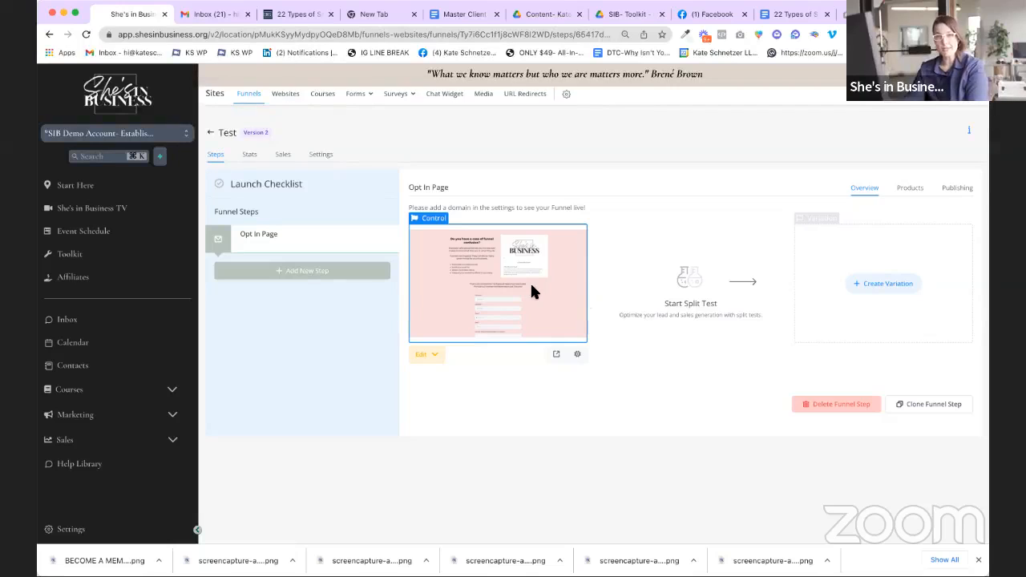
Step: Create a new funnel step named 'Thank You Page' and start it as a blank page
left_click(332, 273)
left_click(477, 145)
type("Thank You Page")
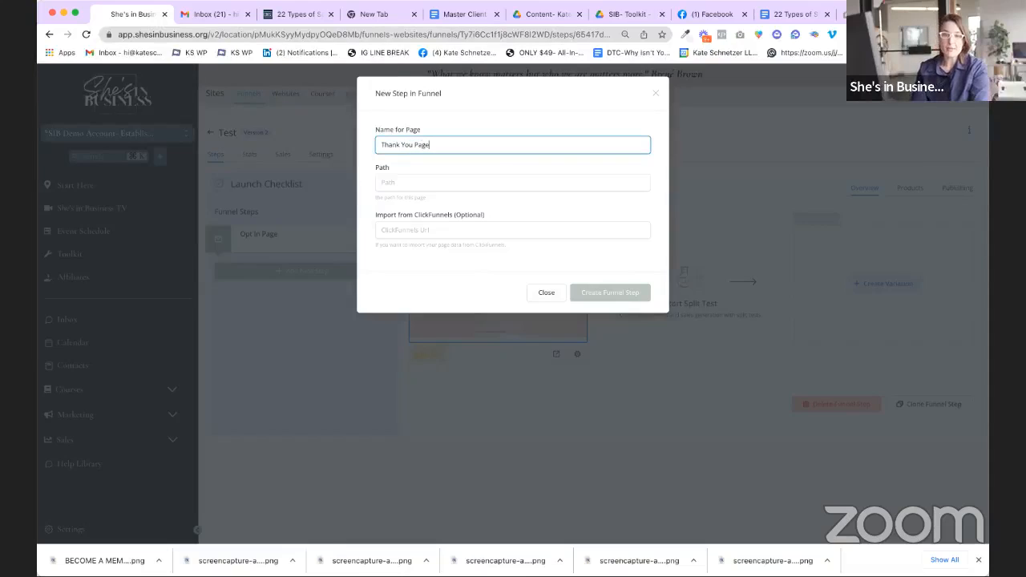
left_click(614, 293)
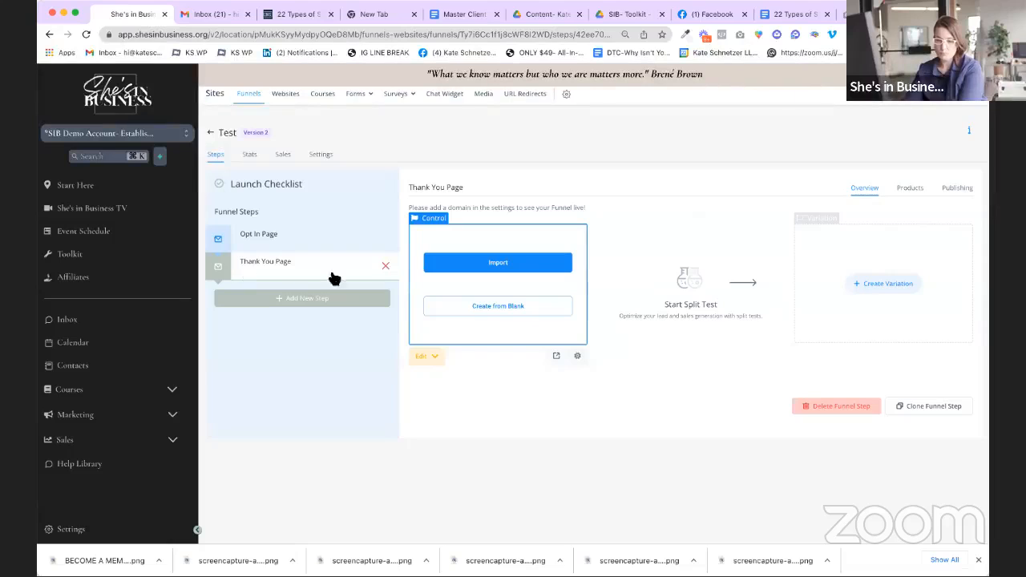
left_click(486, 308)
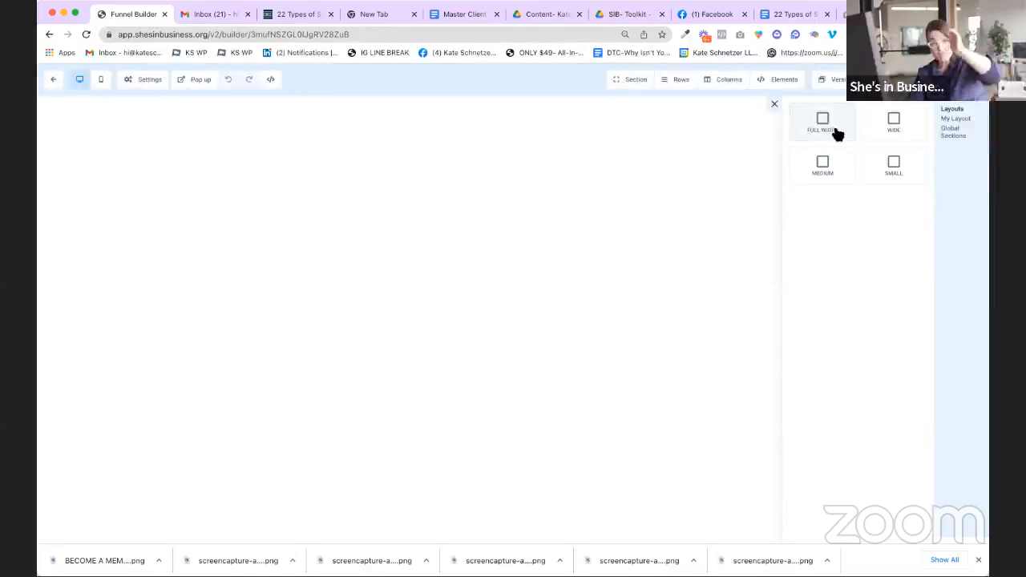
Step: Add a full-width section with a one-column row, then bring up the elements list
left_click_drag(840, 128, 490, 144)
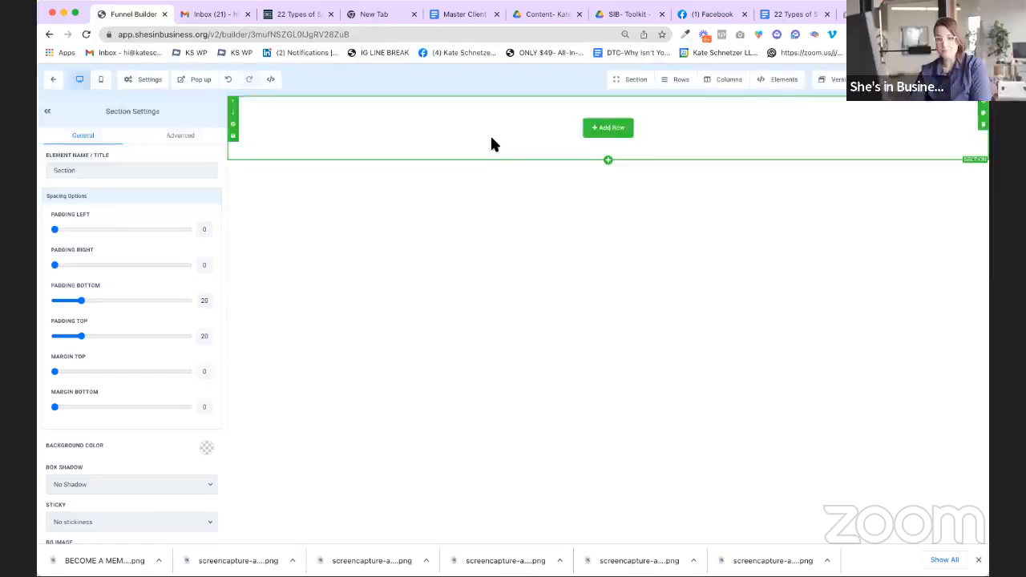
left_click(616, 129)
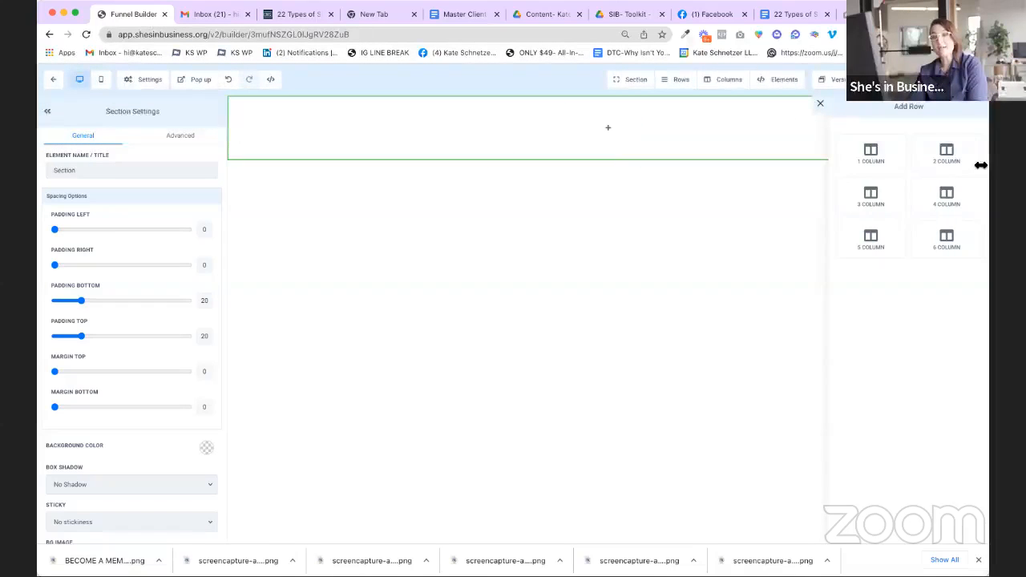
left_click(886, 161)
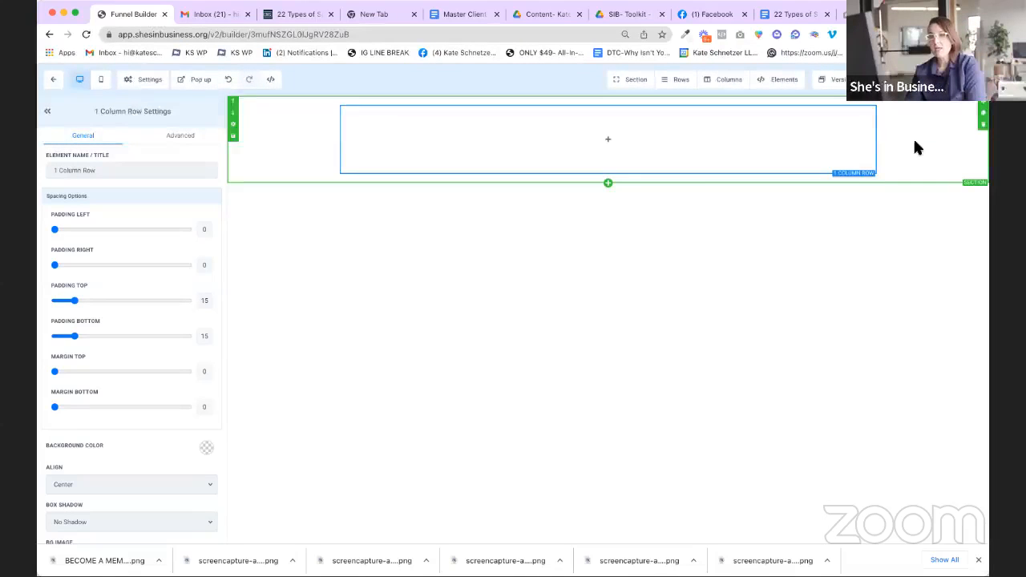
mouse_move(796, 158)
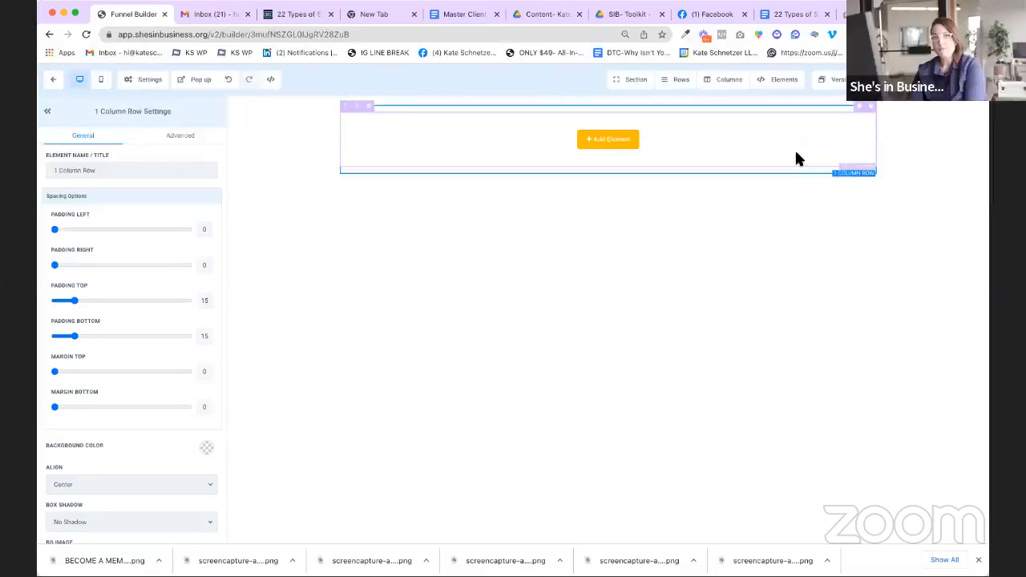
left_click(619, 141)
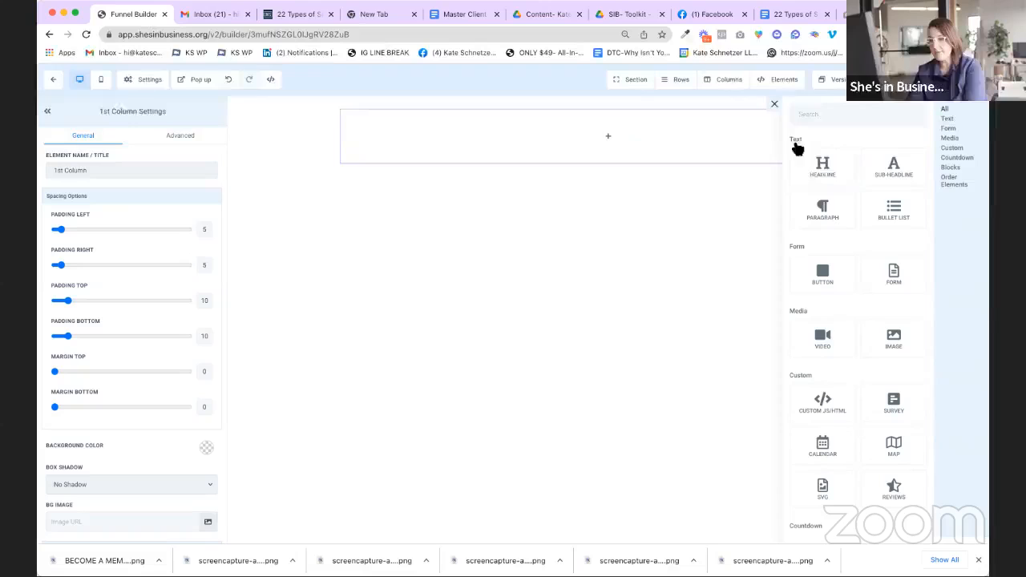
Step: Add a headline reading 'Thanks for downloading the 22 Types of Funnels Guide.'
left_click_drag(829, 169, 646, 135)
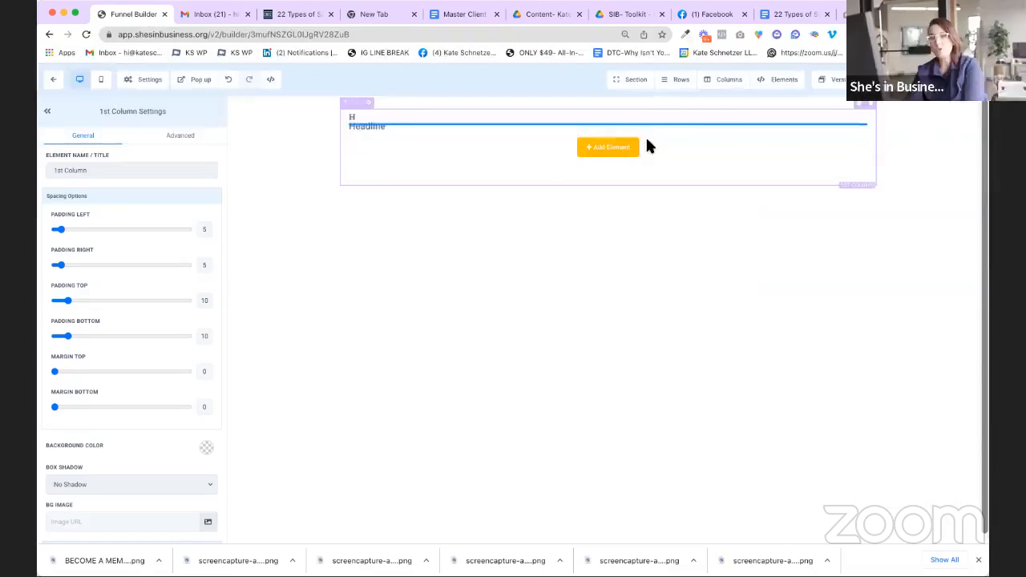
left_click(671, 129)
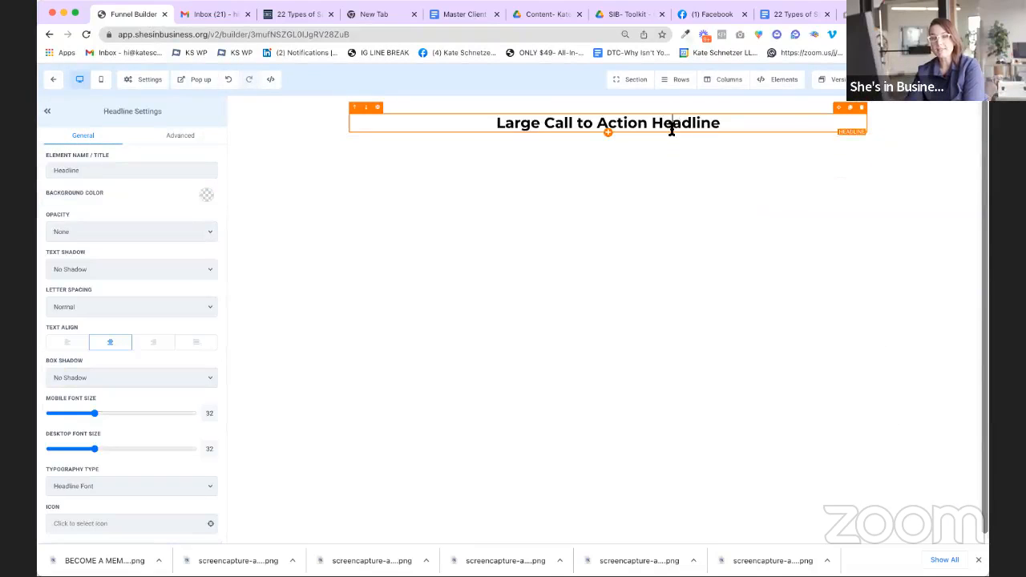
double_click(672, 128)
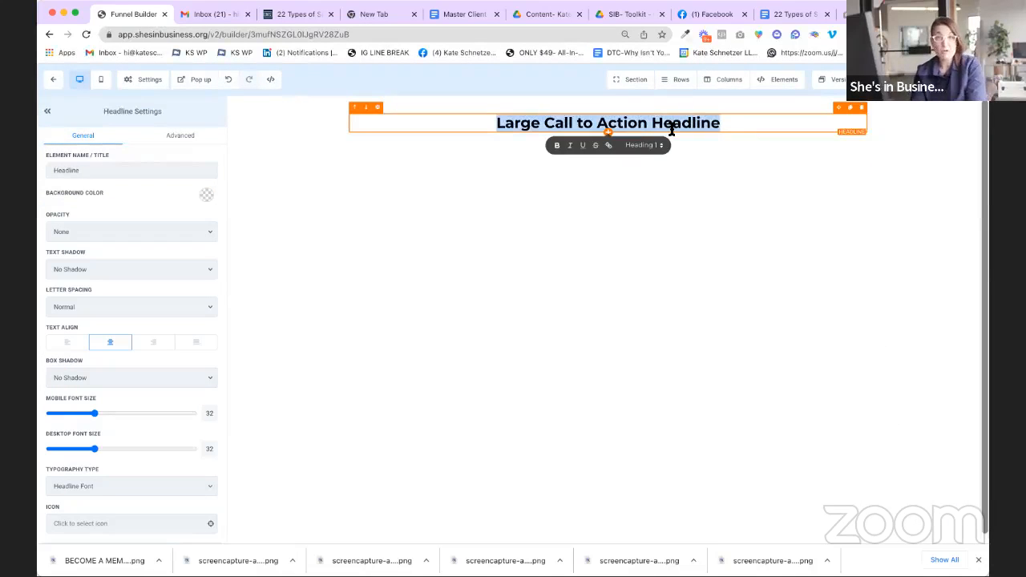
type("Thanks for ")
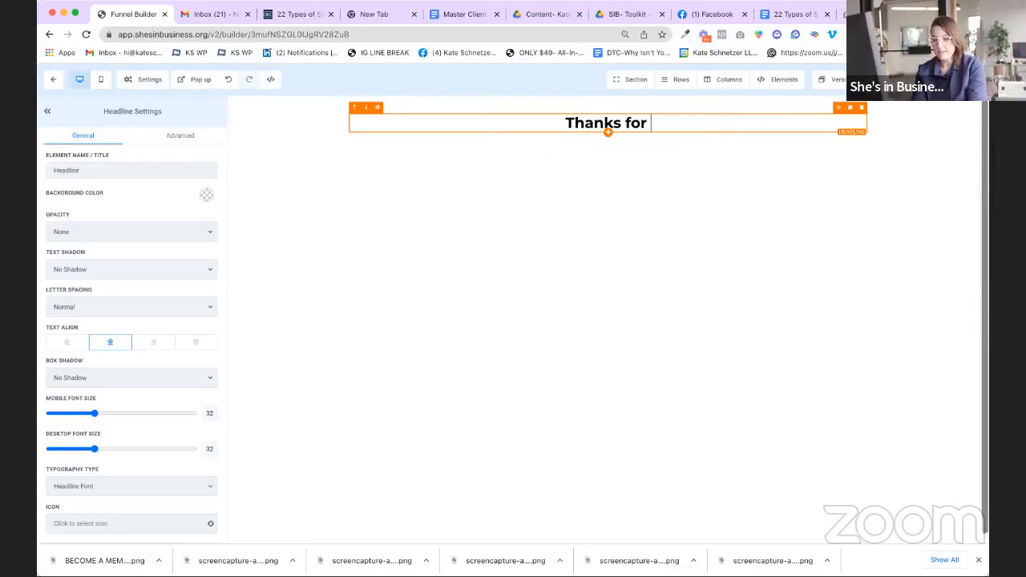
type("optin")
key("BackSpace")
key("BackSpace")
key("BackSpace")
key("BackSpace")
key("BackSpace")
type("d")
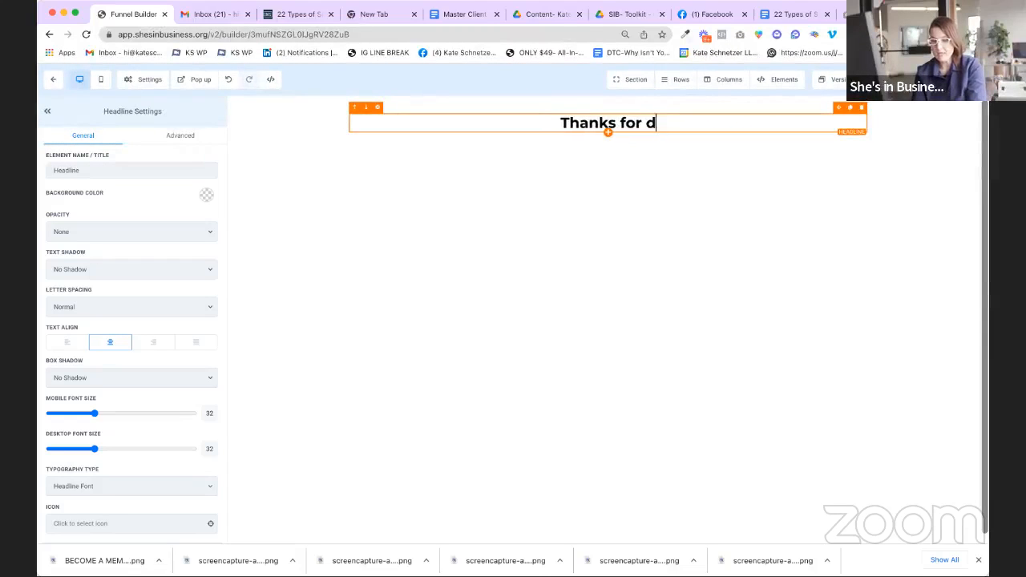
type("ownloading the 22 Funne")
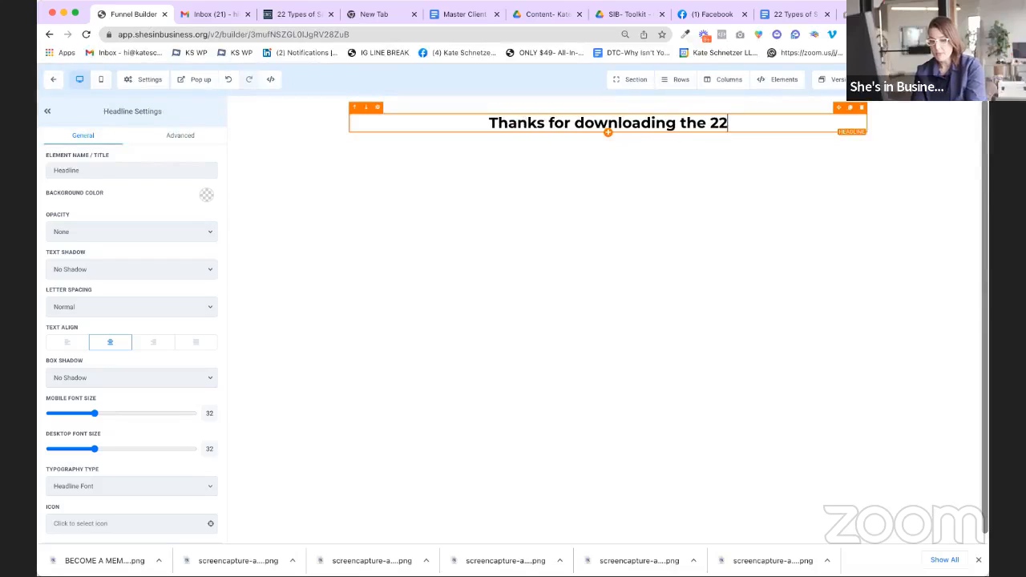
key("BackSpace")
key("BackSpace")
key("BackSpace")
key("BackSpace")
key("BackSpace")
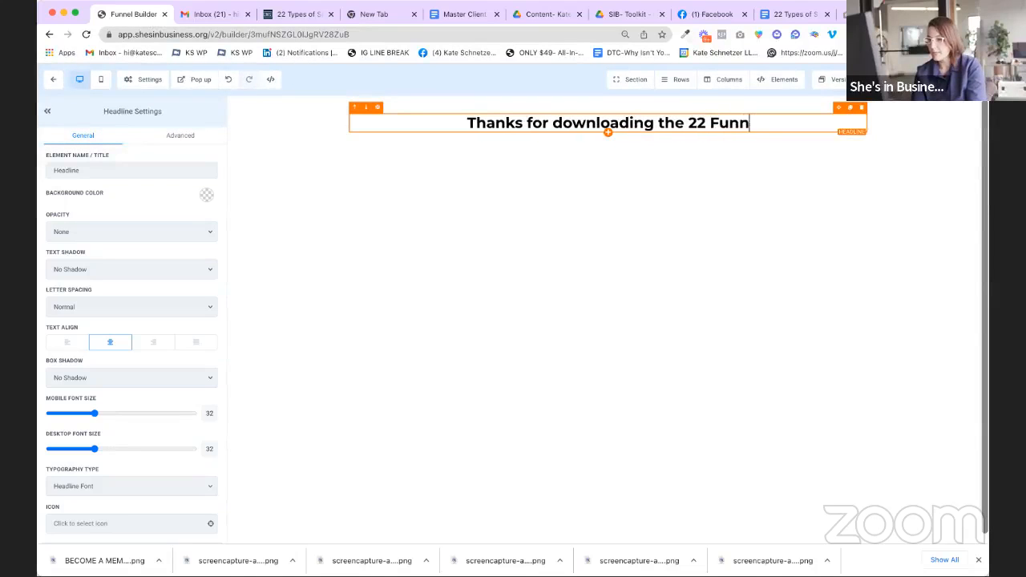
type("Types of Fu")
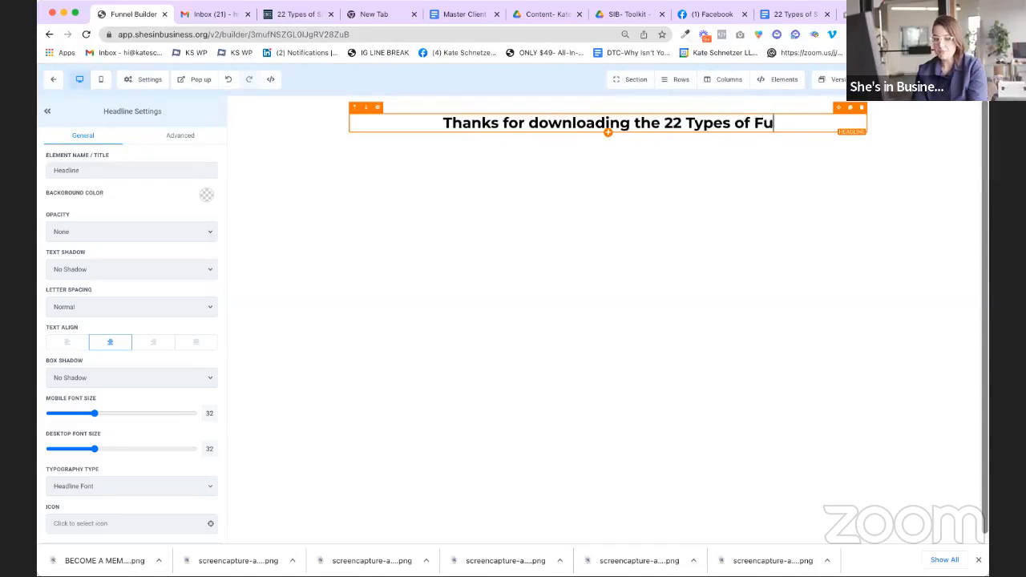
type("nnels Guide.")
key("BackSpace")
type(".")
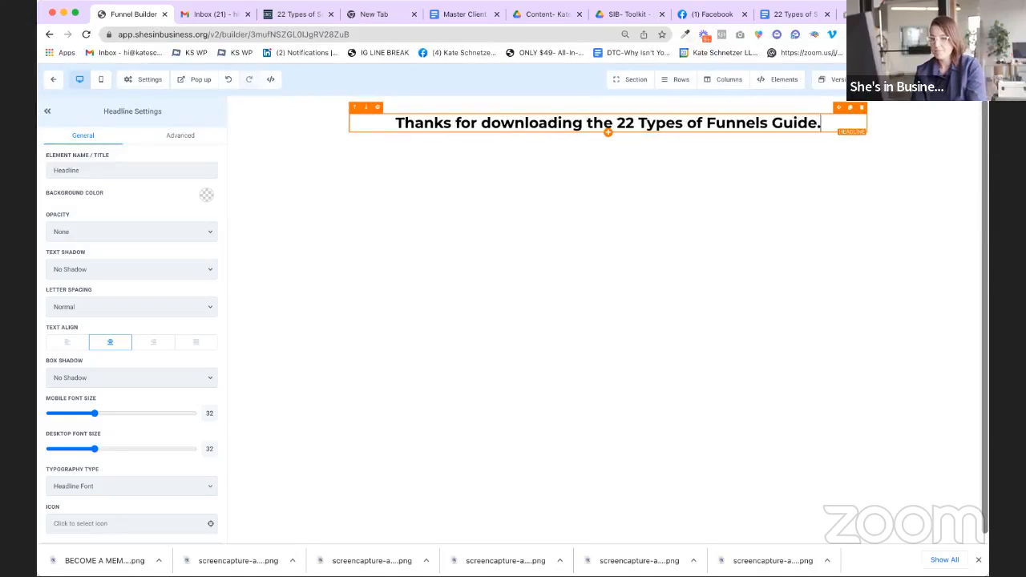
Step: Add a second line saying the guide is being emailed, with a 15-minute follow-up note
key("Return")
type("You'll see if it")
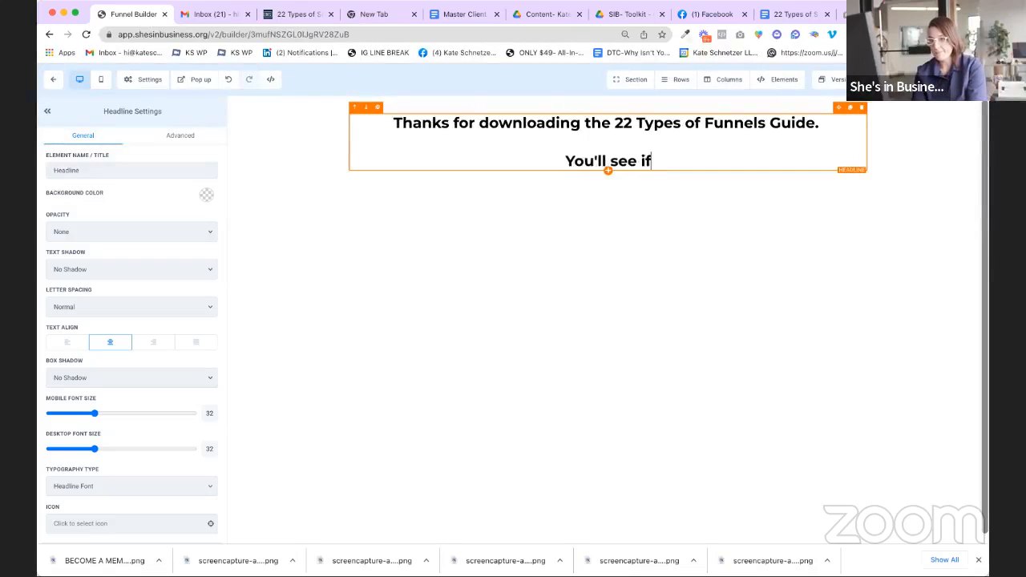
key("BackSpace")
type("n your email")
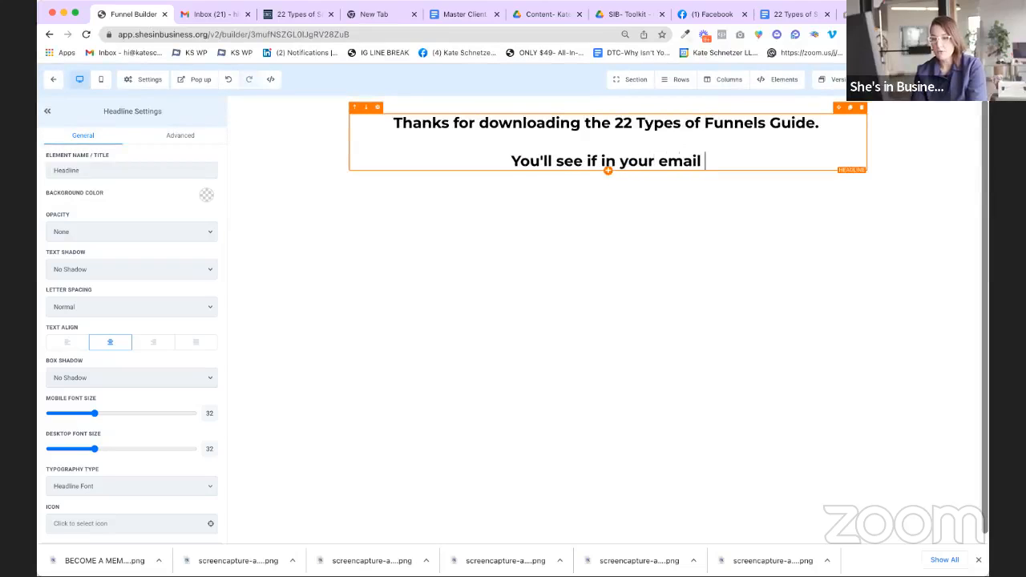
triple_click(588, 161)
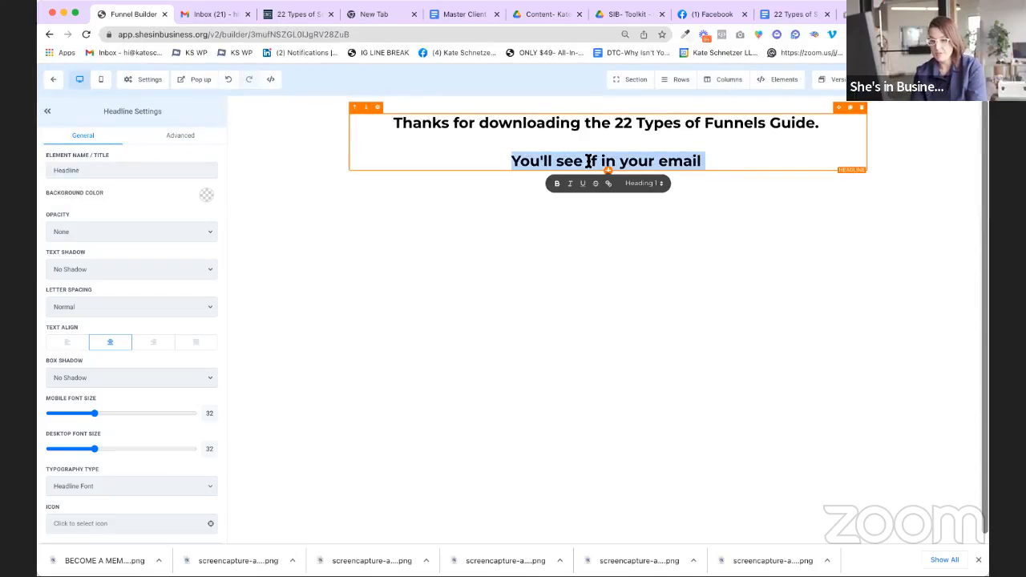
type("Ye're sending it to your emai")
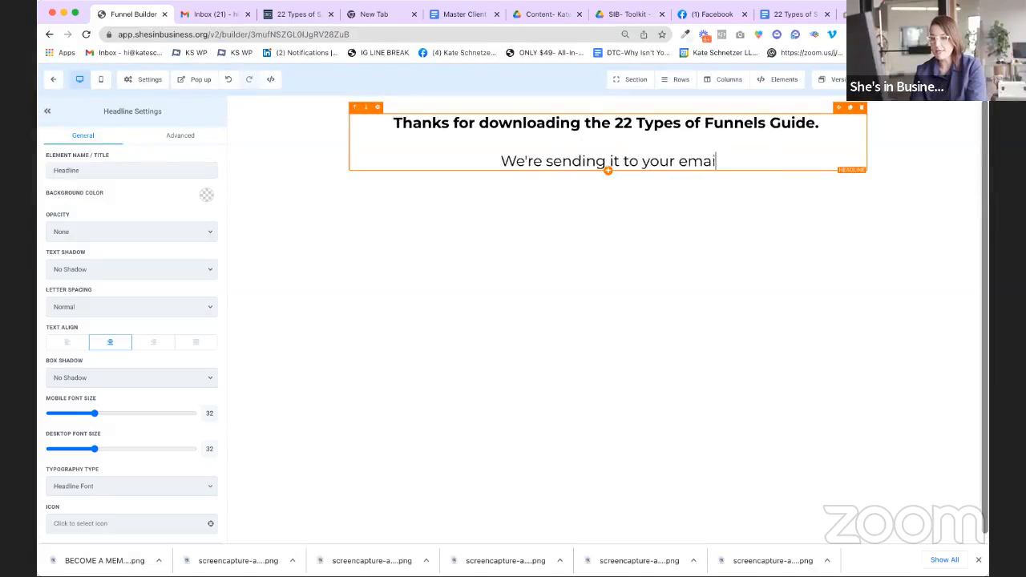
type("l now. If you")
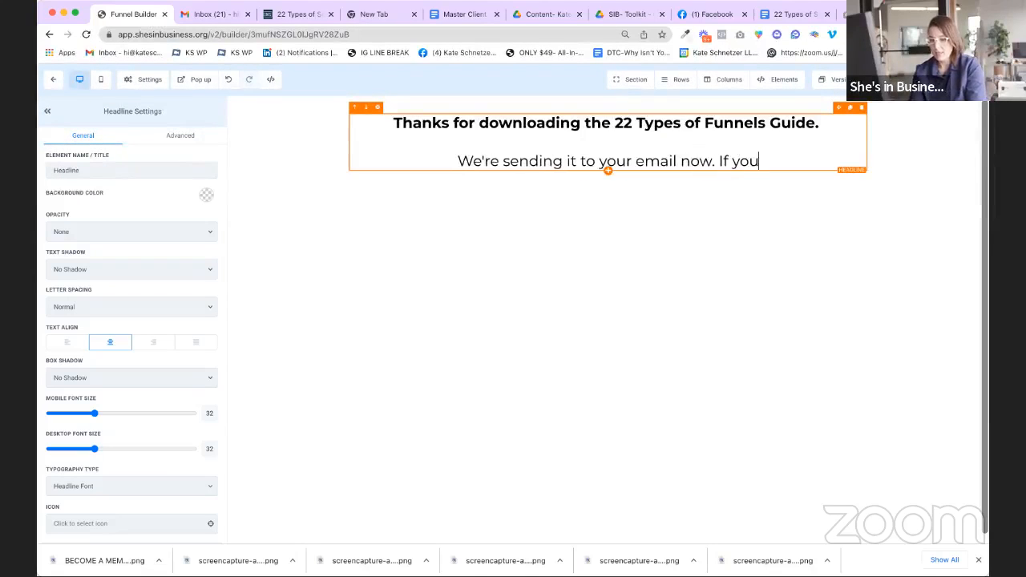
type(" don't see it within")
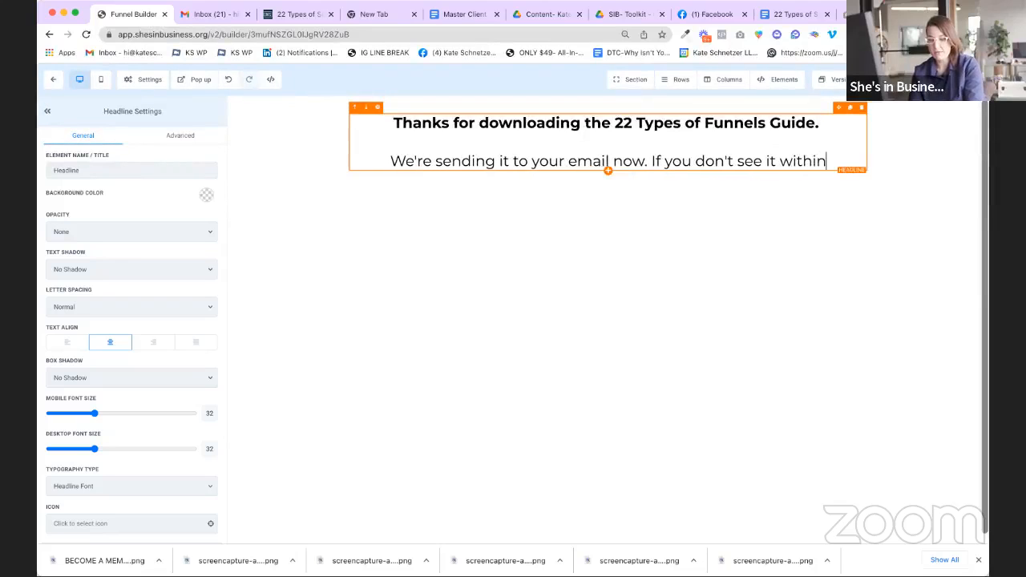
left_click(406, 178)
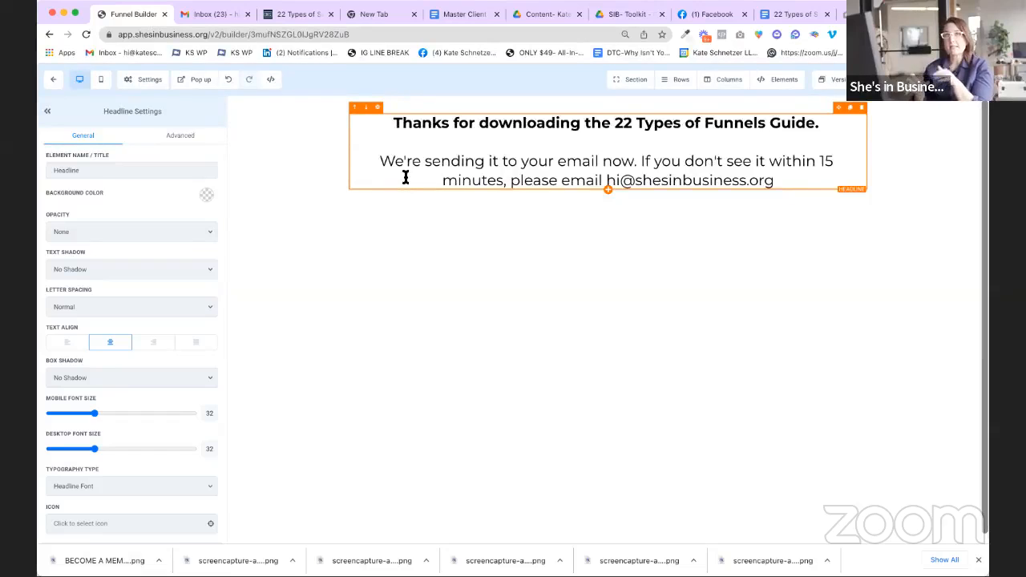
left_click(406, 178)
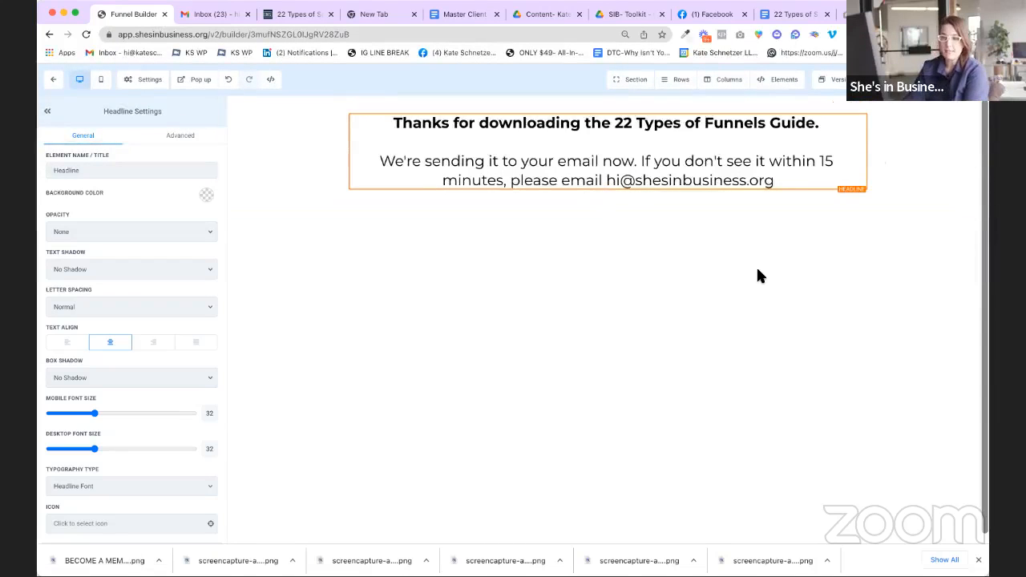
left_click(927, 127)
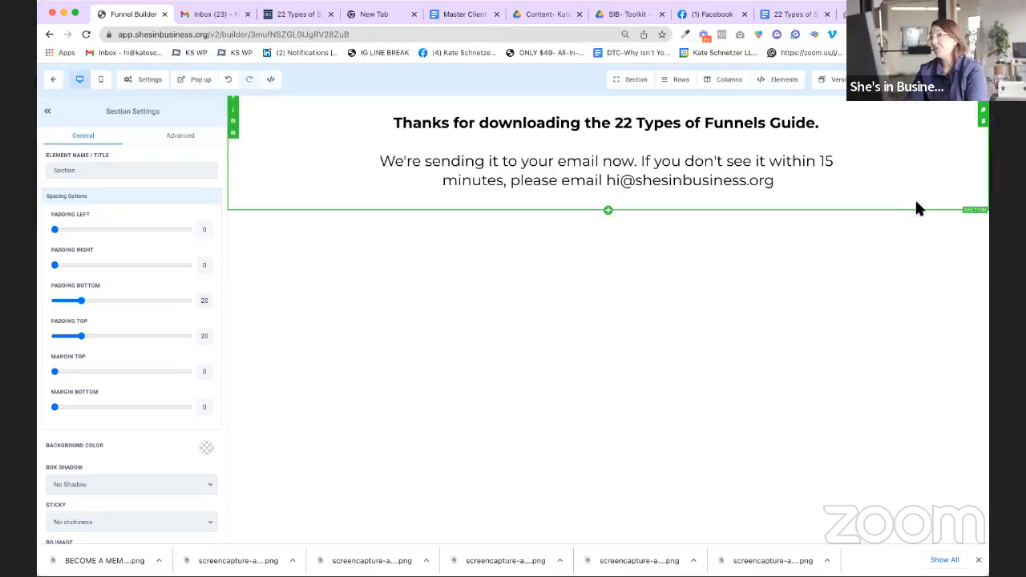
scroll(884, 222, "down", 1)
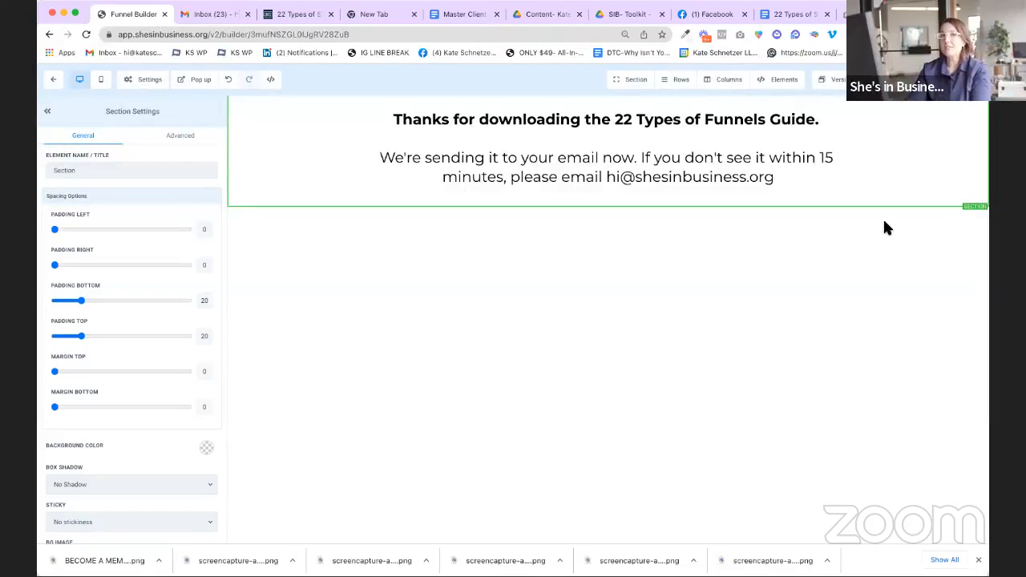
scroll(645, 204, "up", 1)
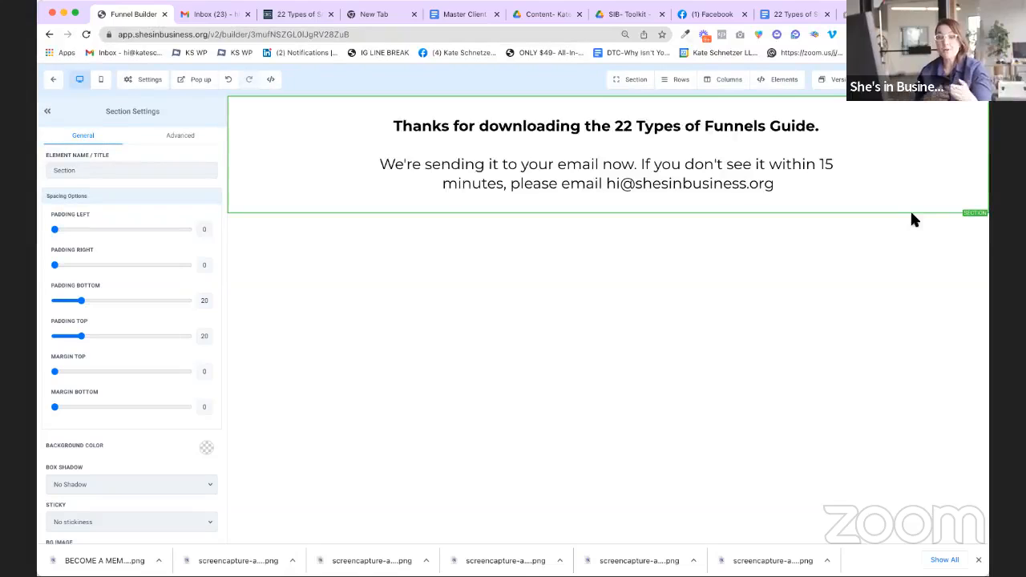
scroll(912, 218, "down", 1)
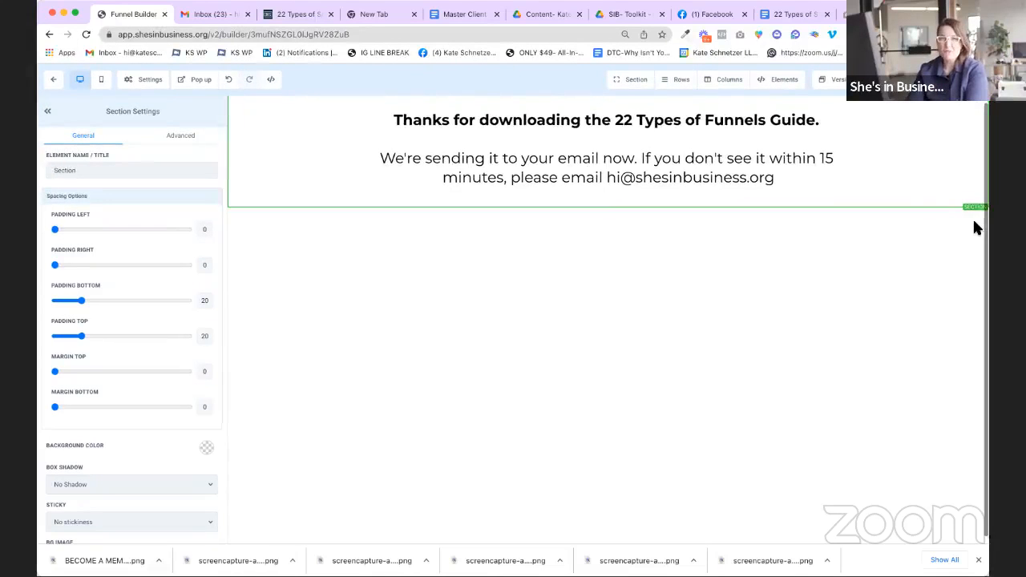
scroll(963, 201, "up", 1)
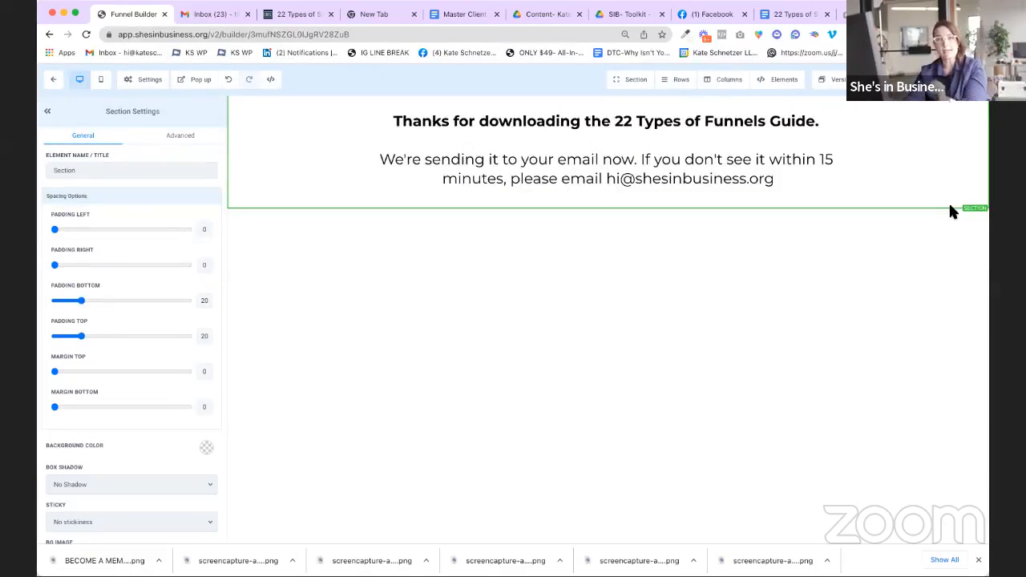
left_click(609, 212)
Step: Drag a Full Width section onto the canvas beneath the thank-you headline
left_click_drag(834, 121, 593, 257)
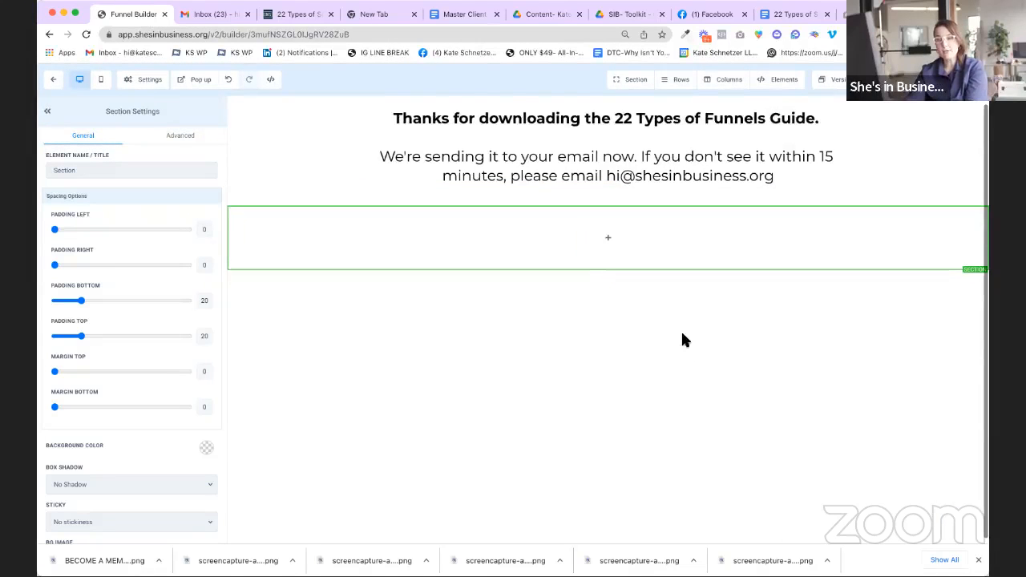
mouse_move(773, 253)
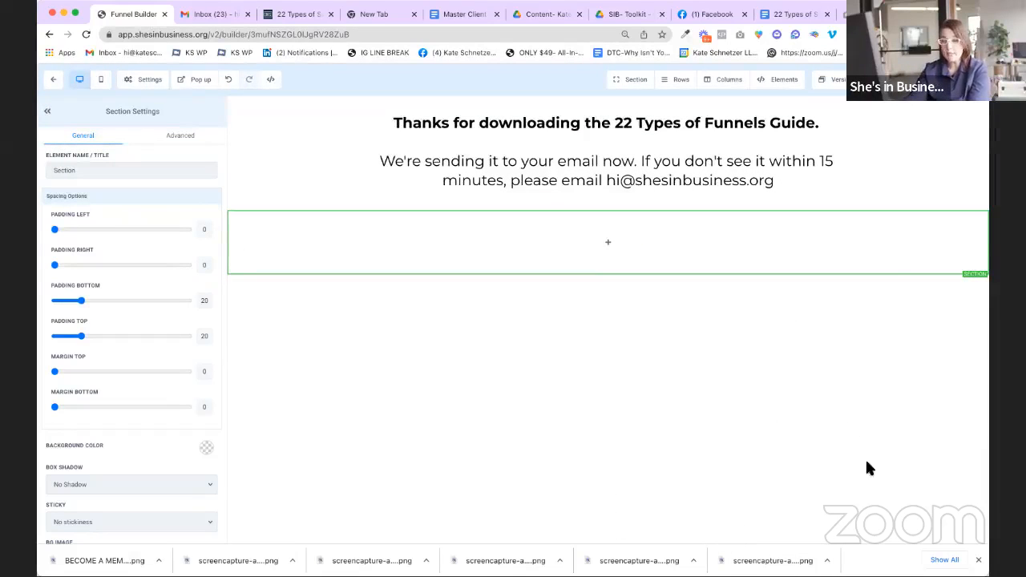
mouse_move(875, 226)
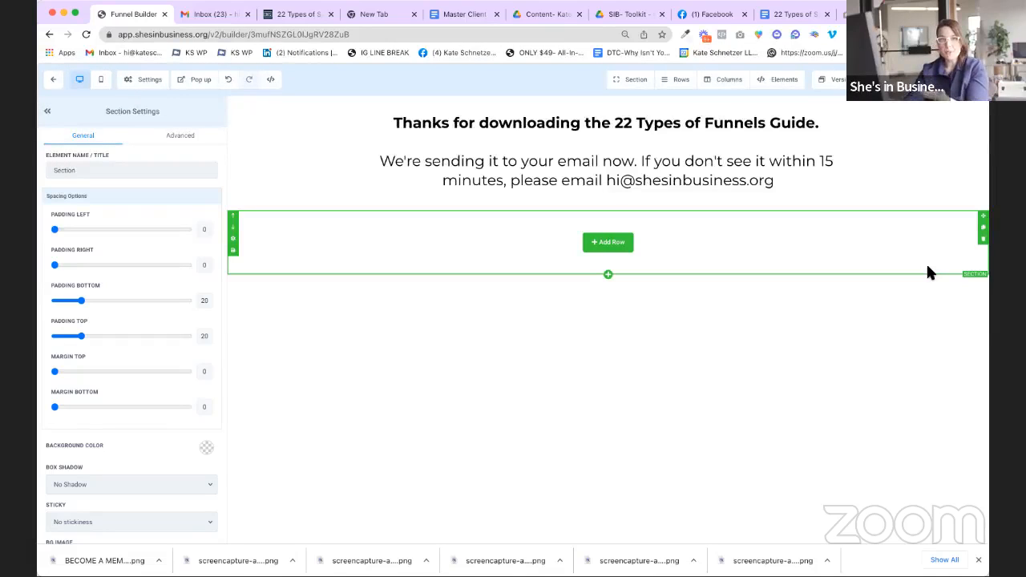
scroll(926, 271, "down", 1)
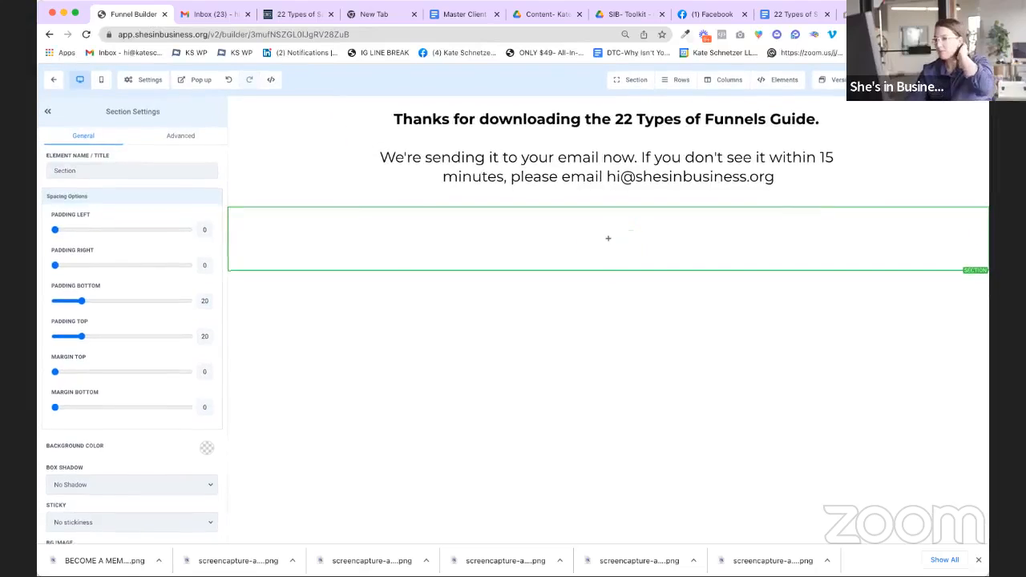
Step: Set the page's SEO title to 'Thank You Page', update it, and return to the funnel steps
left_click(959, 79)
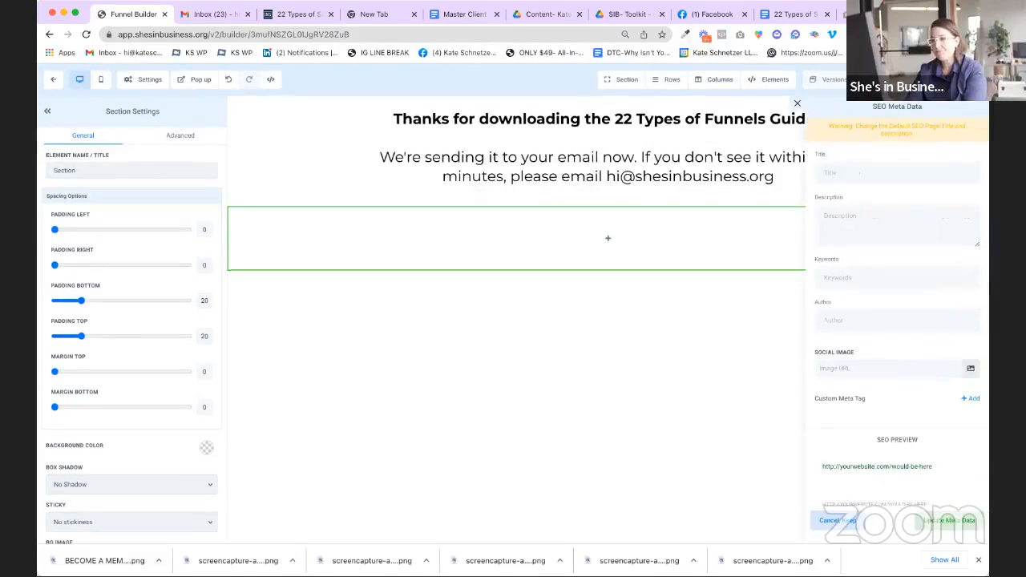
left_click(898, 173)
type("Th")
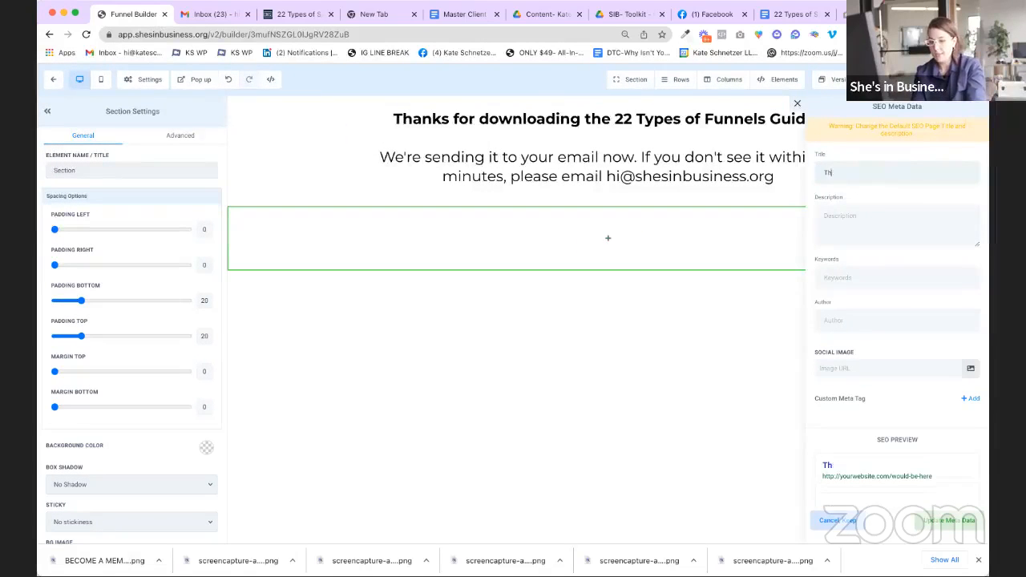
type("ank You Page")
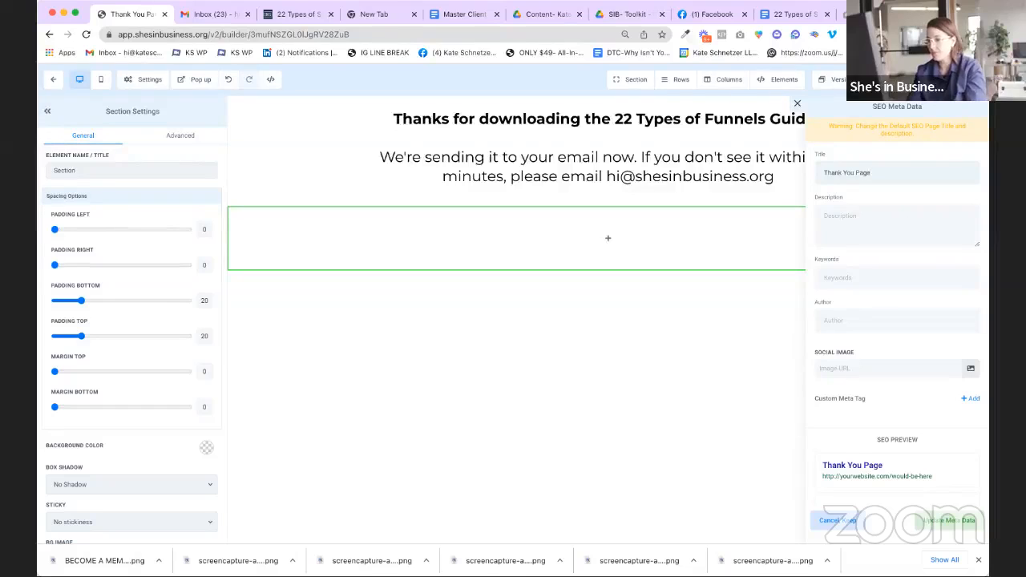
left_click(951, 522)
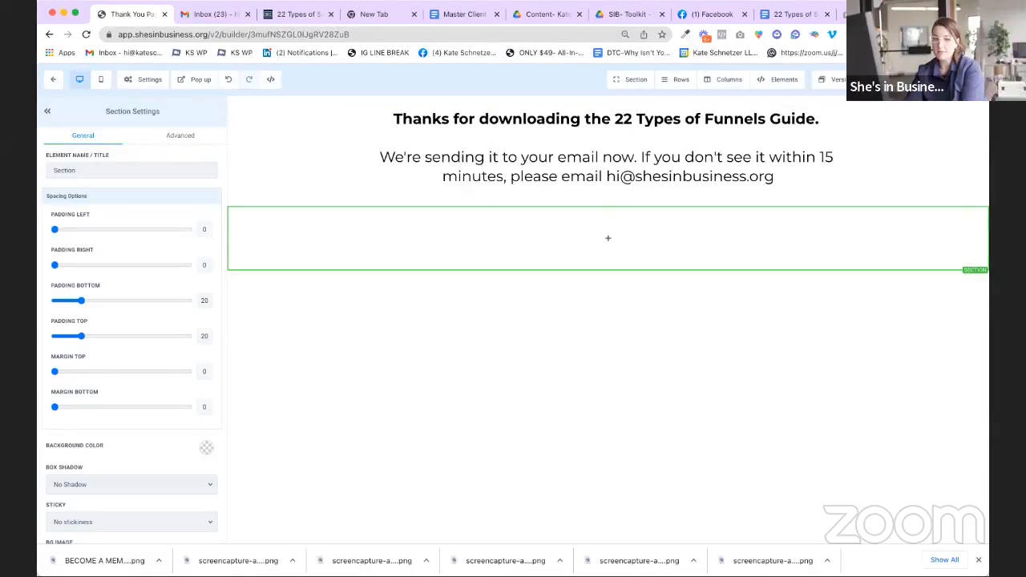
left_click(54, 79)
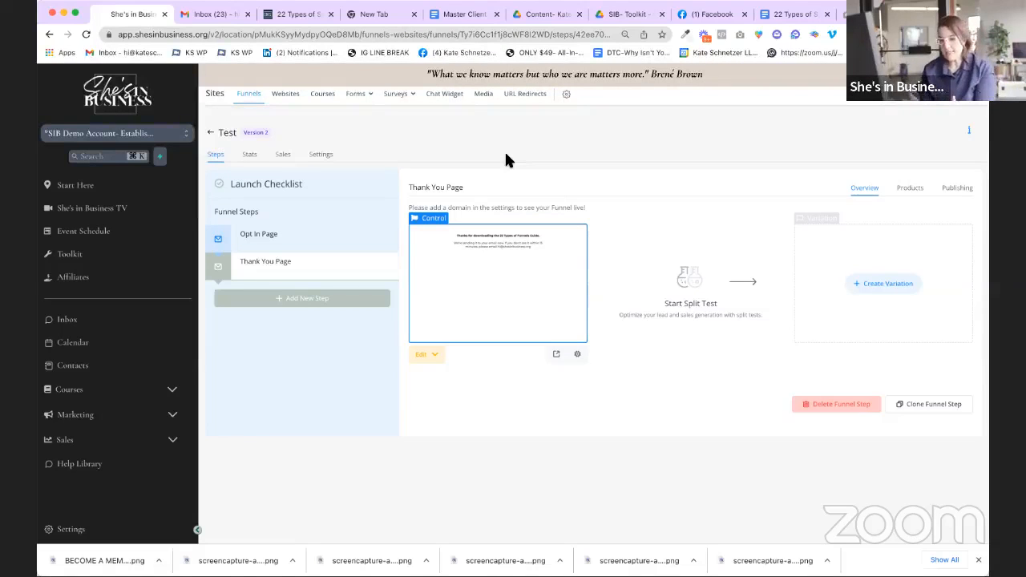
Step: Compare the Opt In Page and Thank You Page previews, then choose Edit Page for Opt In Page
left_click(281, 234)
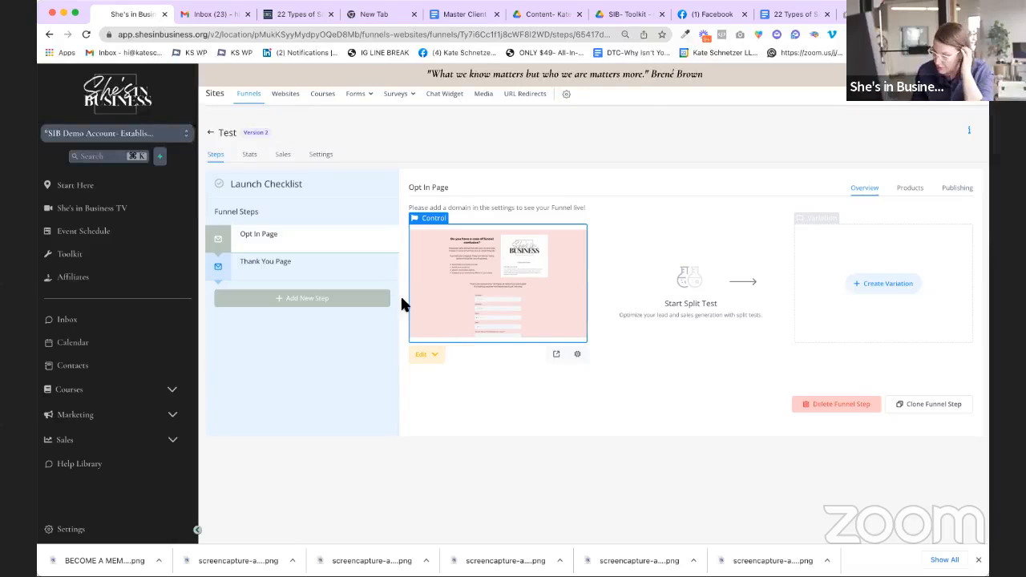
left_click(325, 277)
left_click(342, 241)
left_click(391, 266)
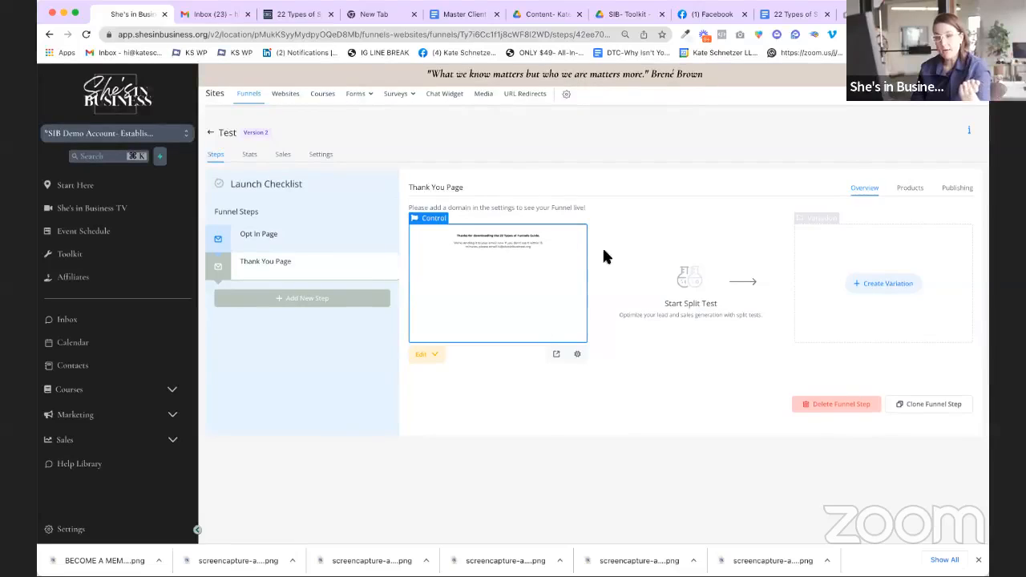
left_click(324, 239)
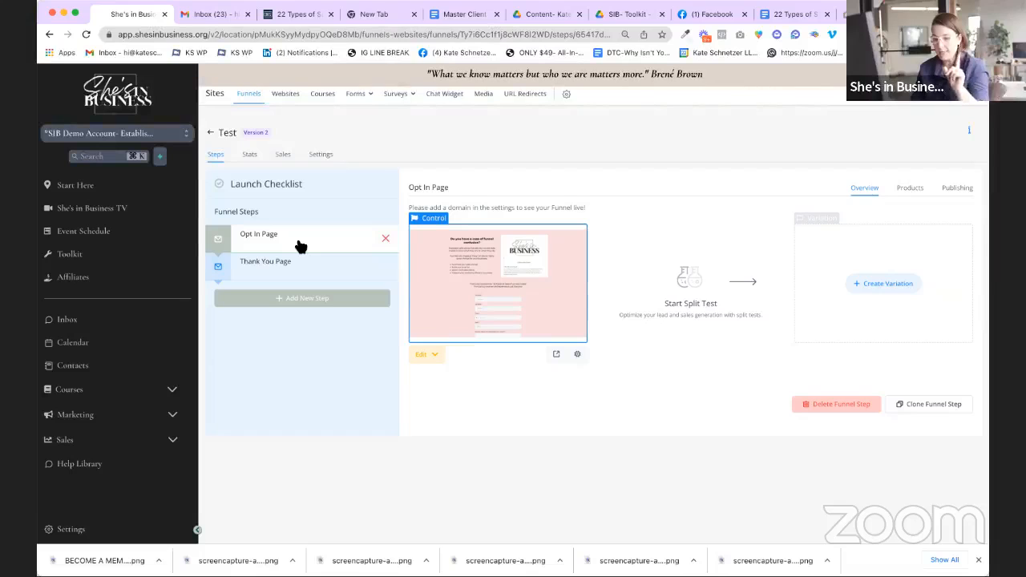
left_click(426, 356)
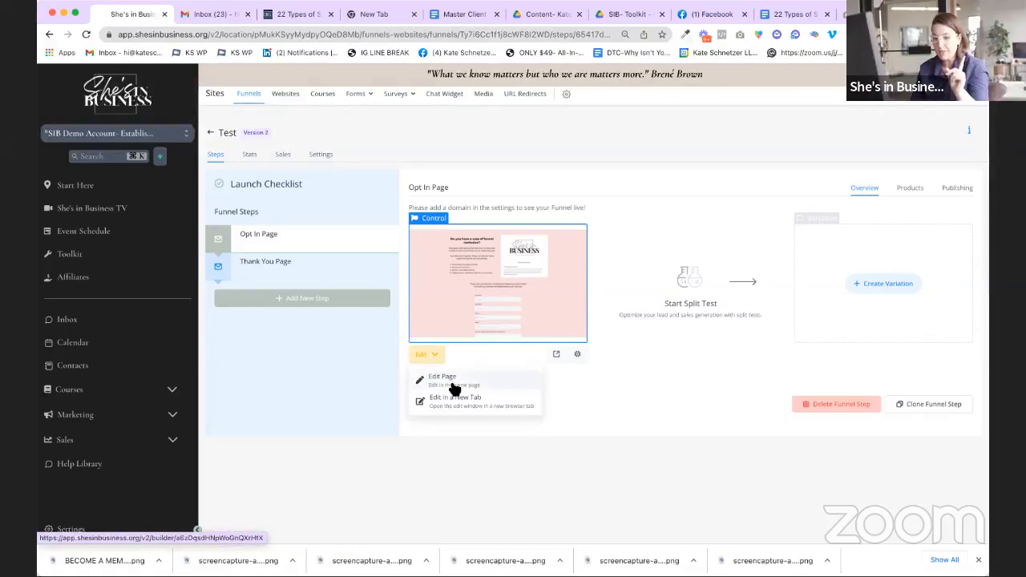
left_click(452, 382)
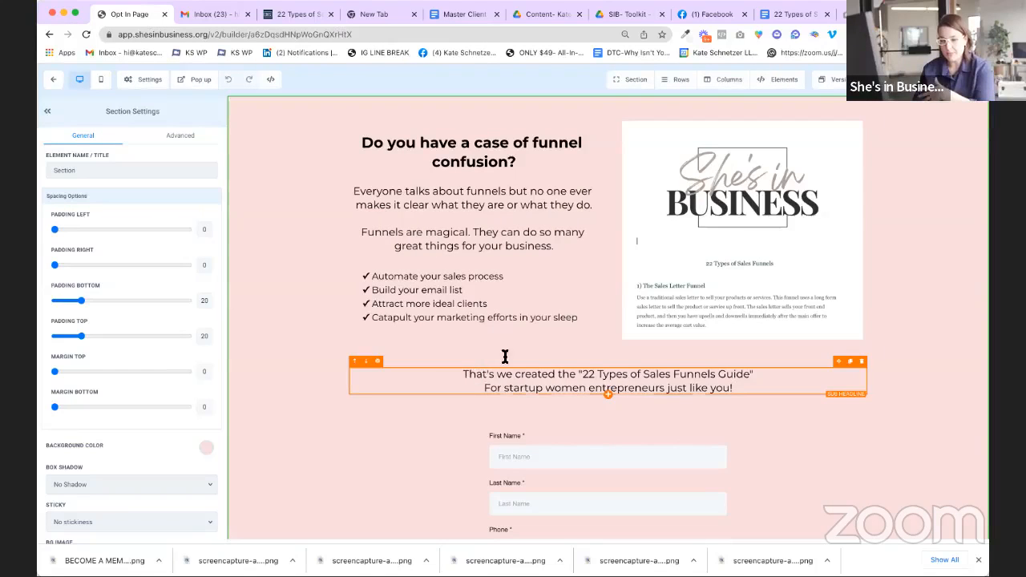
Step: Set the opt-in form's Redirect Action to 'Go to Next step'
scroll(553, 317, "down", 3)
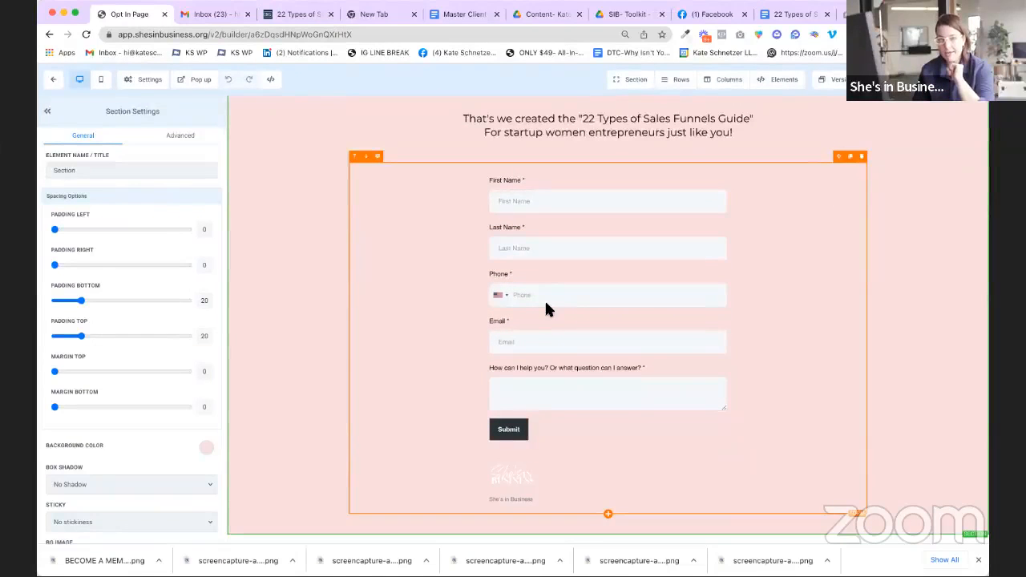
left_click(680, 253)
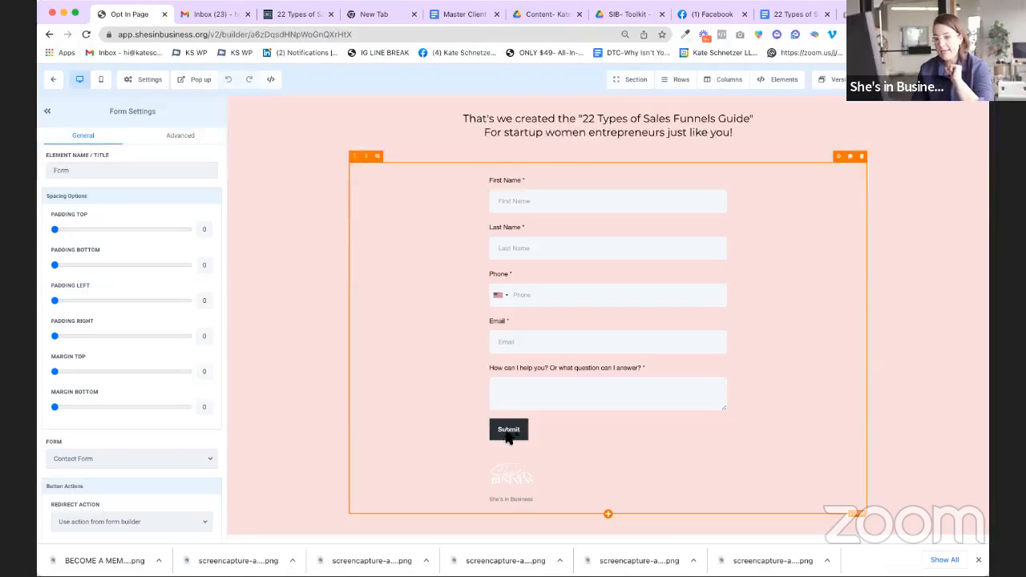
scroll(146, 388, "down", 1)
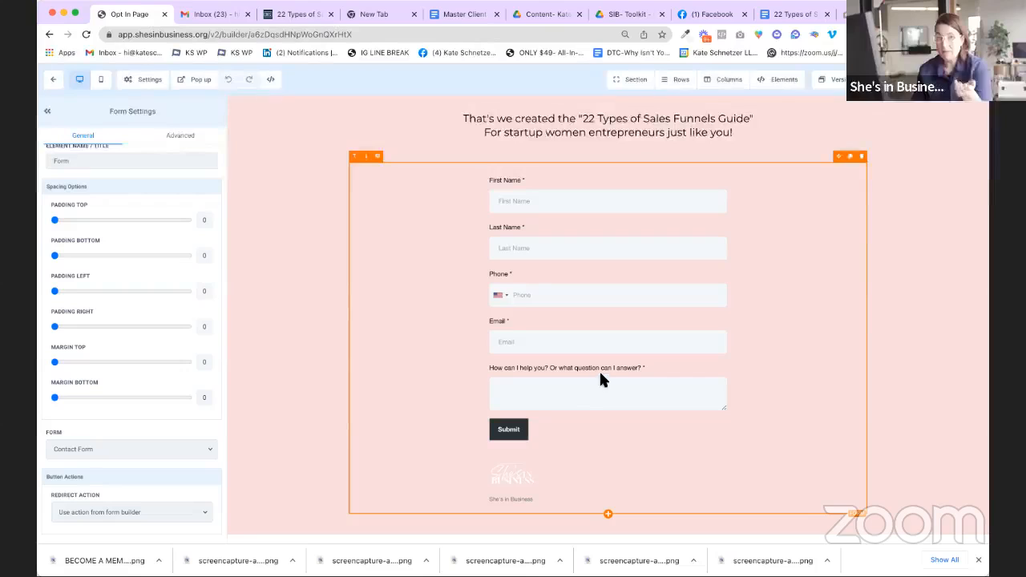
left_click(133, 514)
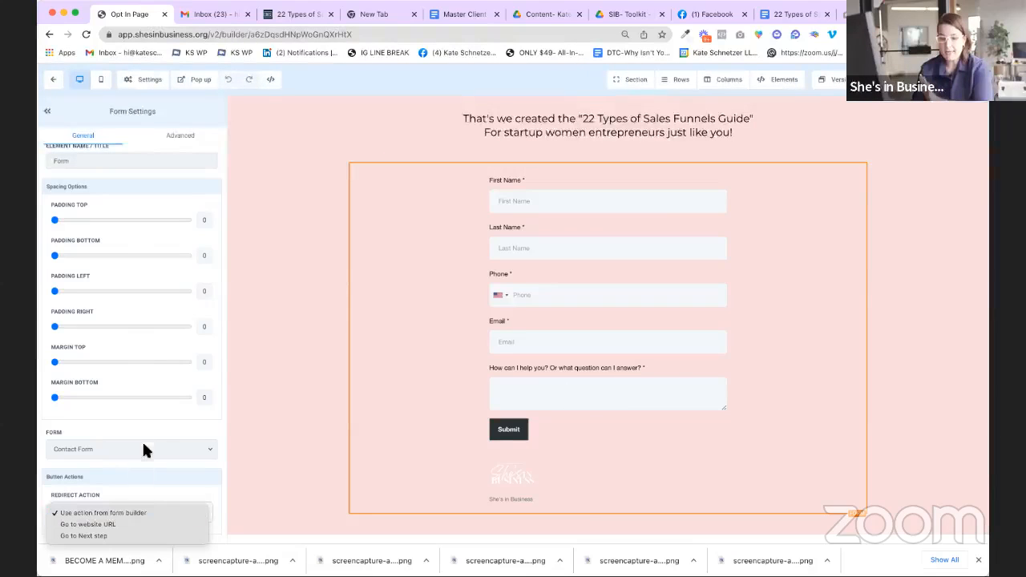
left_click(80, 536)
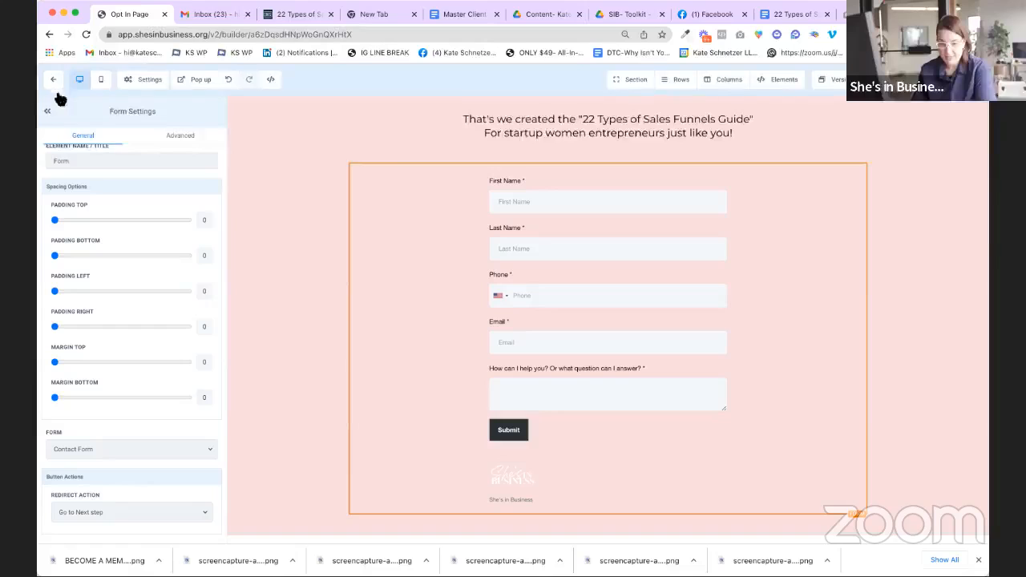
Step: Confirm 'Go to Next step', save the opt-in page and return to the Test funnel's steps
scroll(139, 218, "down", 1)
scroll(138, 215, "up", 1)
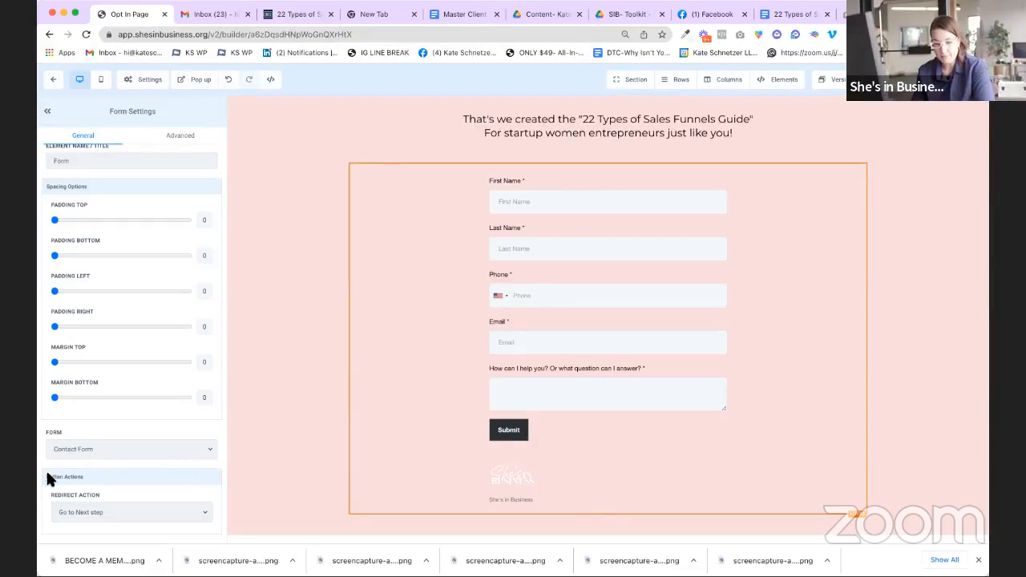
left_click(87, 510)
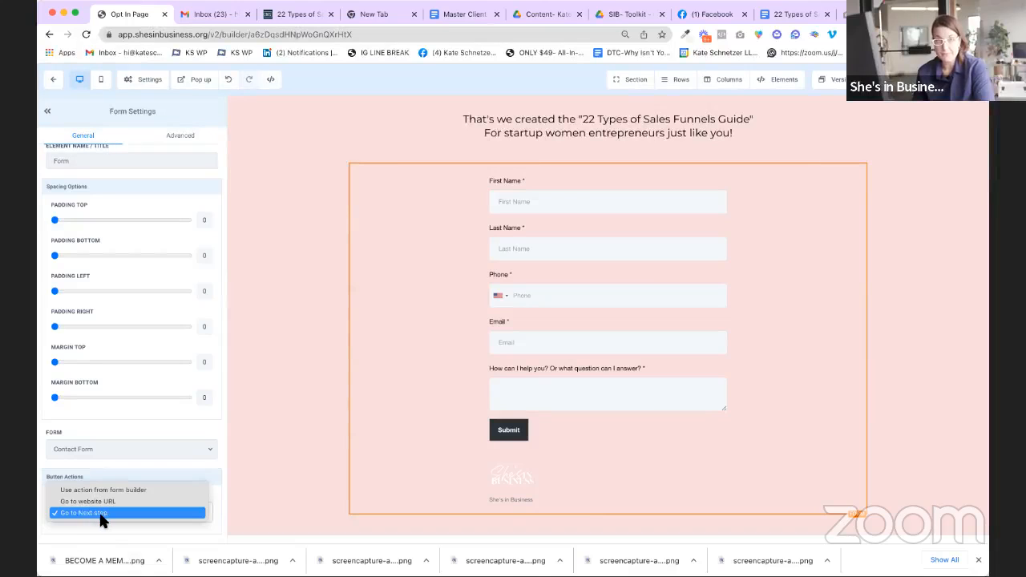
left_click(97, 517)
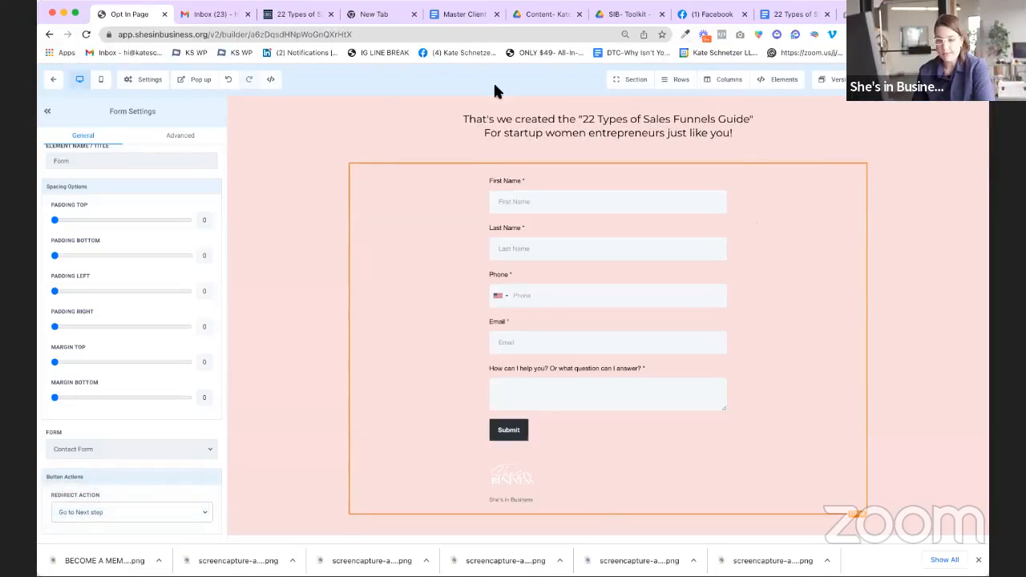
left_click(966, 80)
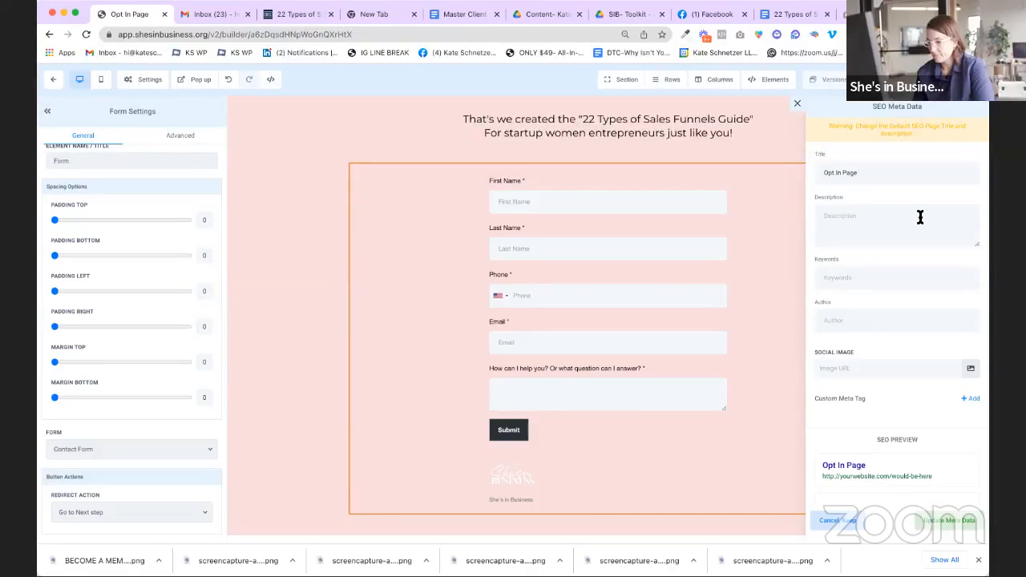
left_click(53, 79)
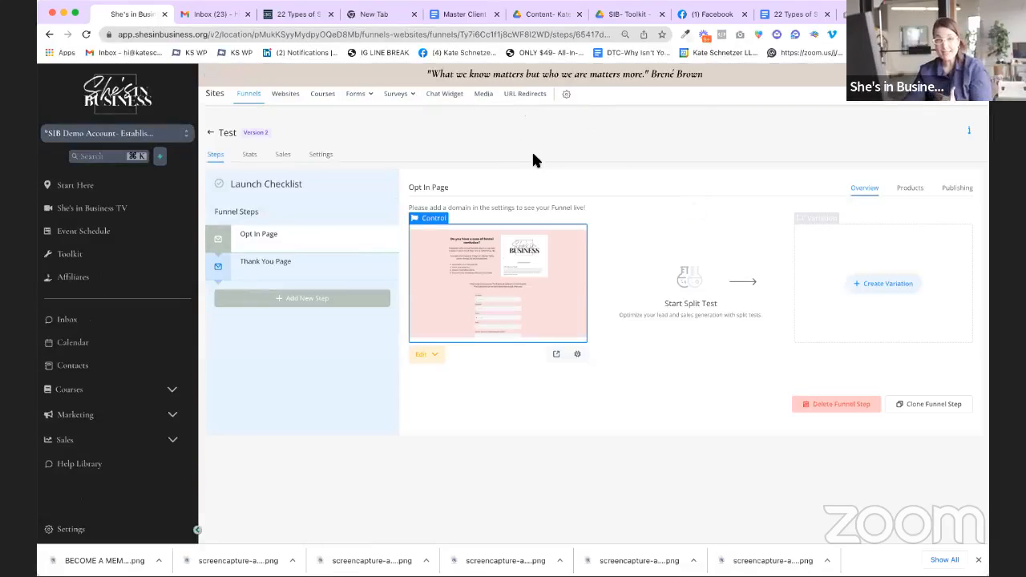
Step: Preview the Thank You Page step, then switch to the Contacts list of 1002 records
left_click(308, 279)
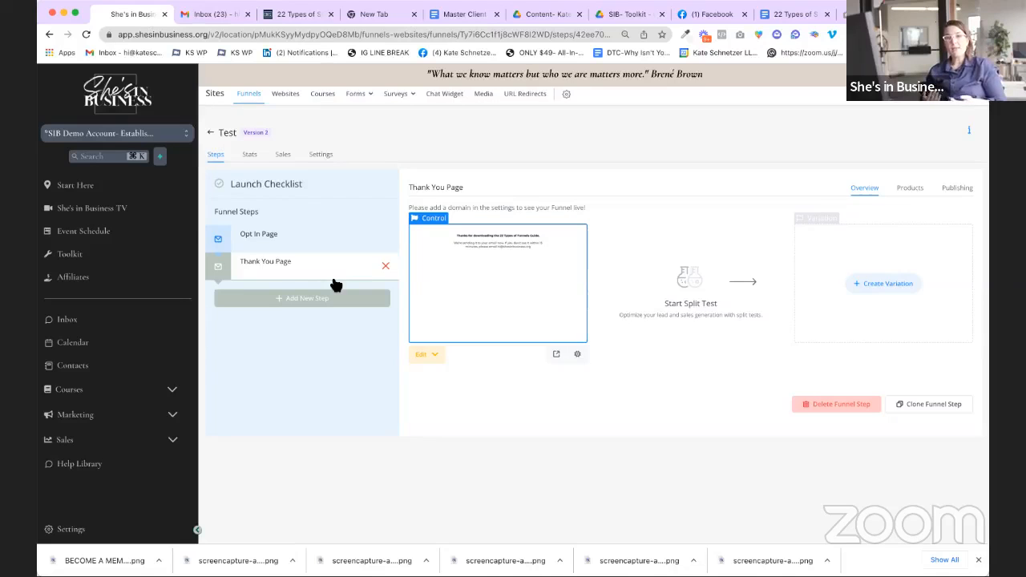
left_click(83, 366)
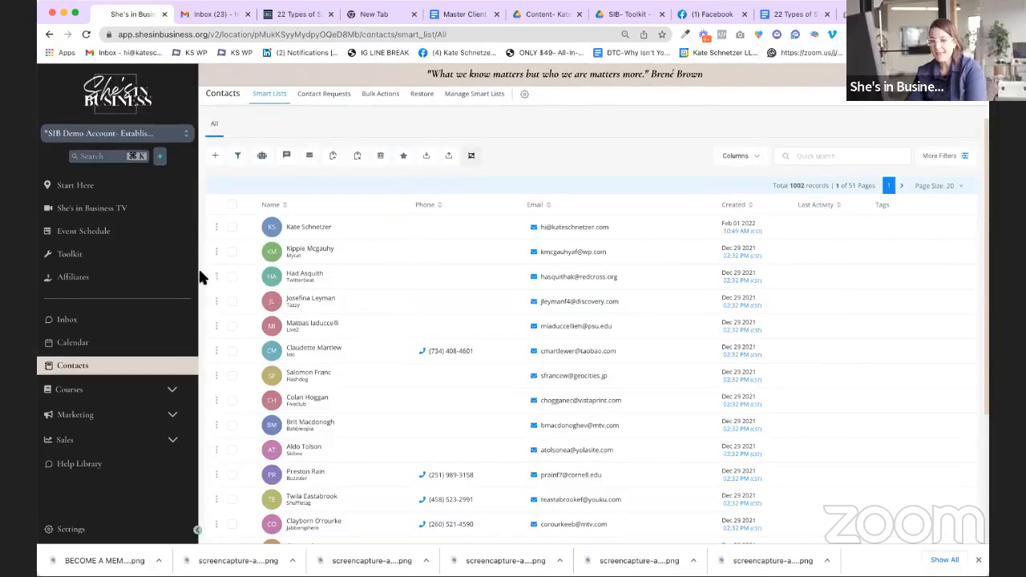
Step: Open contact 2 of 1002 and scroll through its details, offers and campaign history
left_click(307, 249)
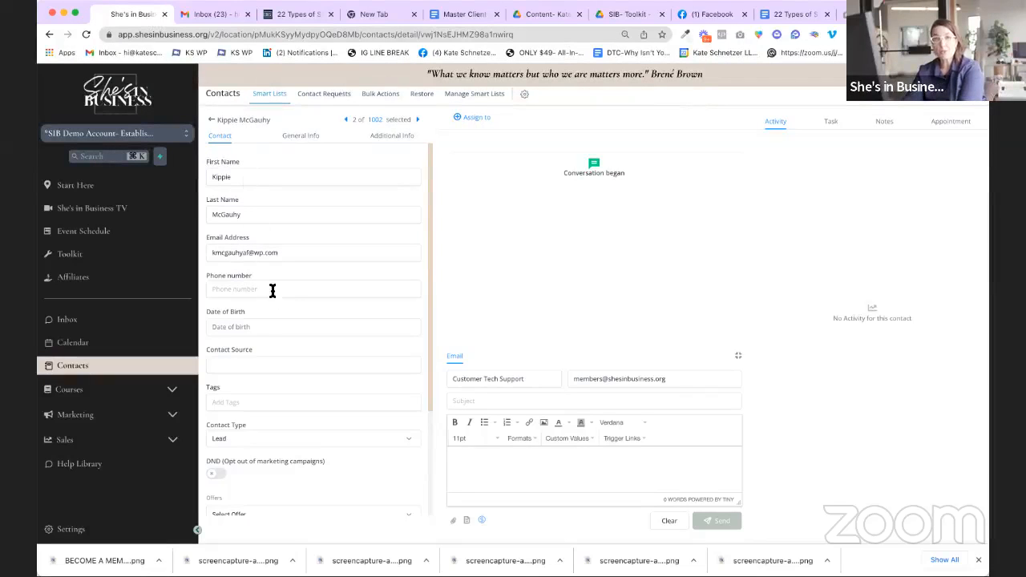
scroll(285, 345, "down", 1)
scroll(288, 355, "down", 2)
scroll(290, 358, "down", 5)
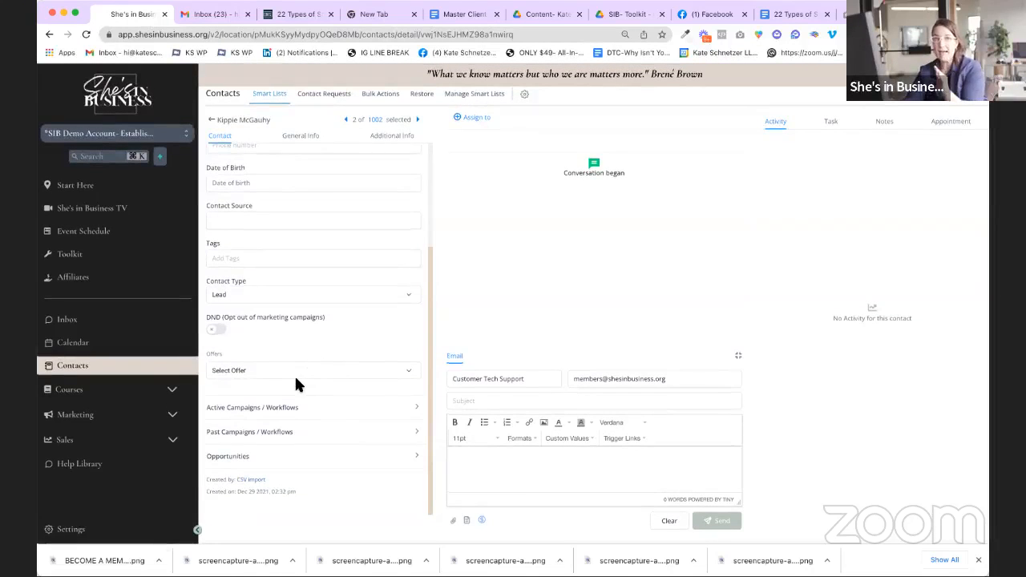
scroll(272, 157, "up", 2)
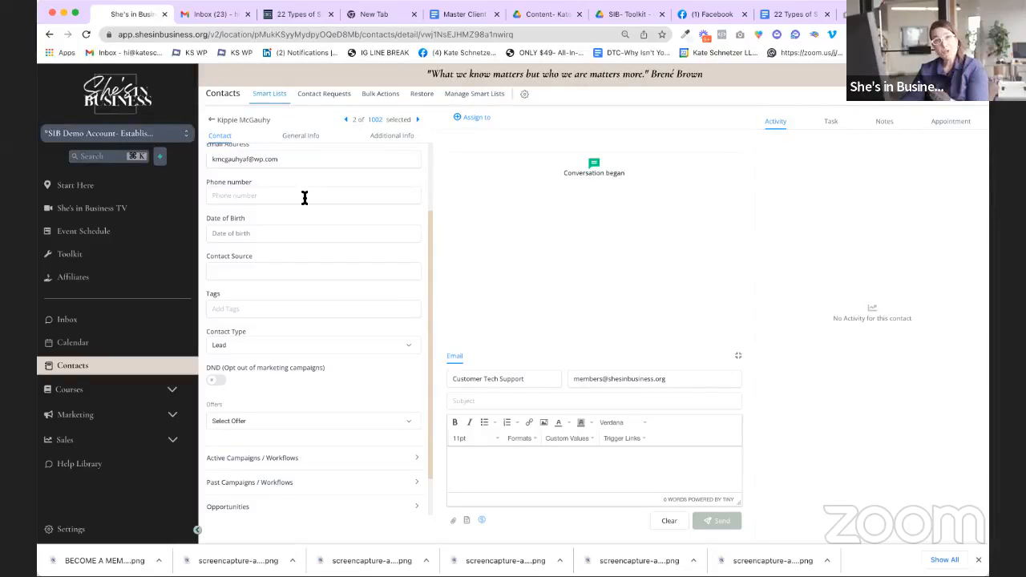
scroll(303, 201, "down", 2)
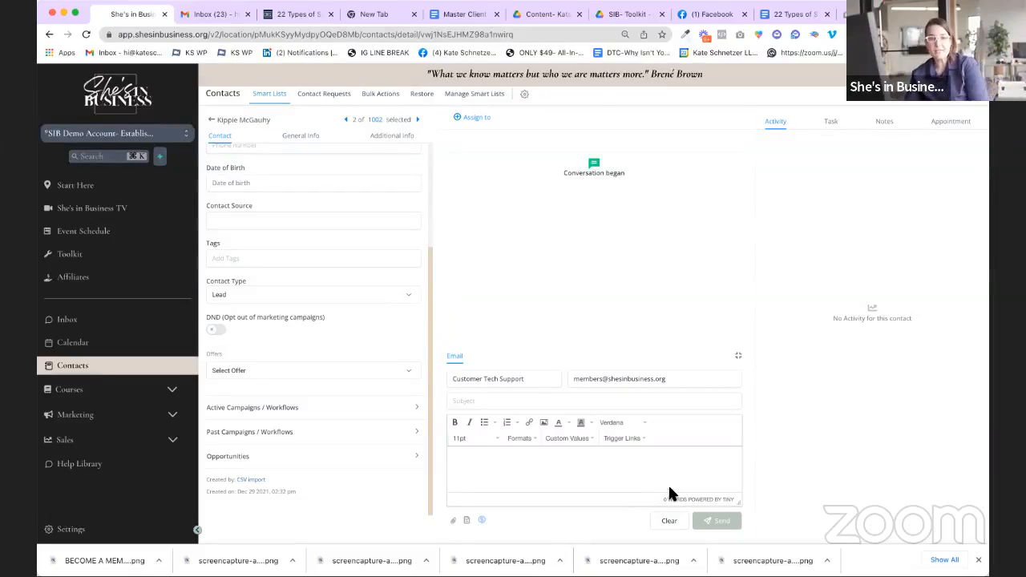
scroll(403, 321, "up", 3)
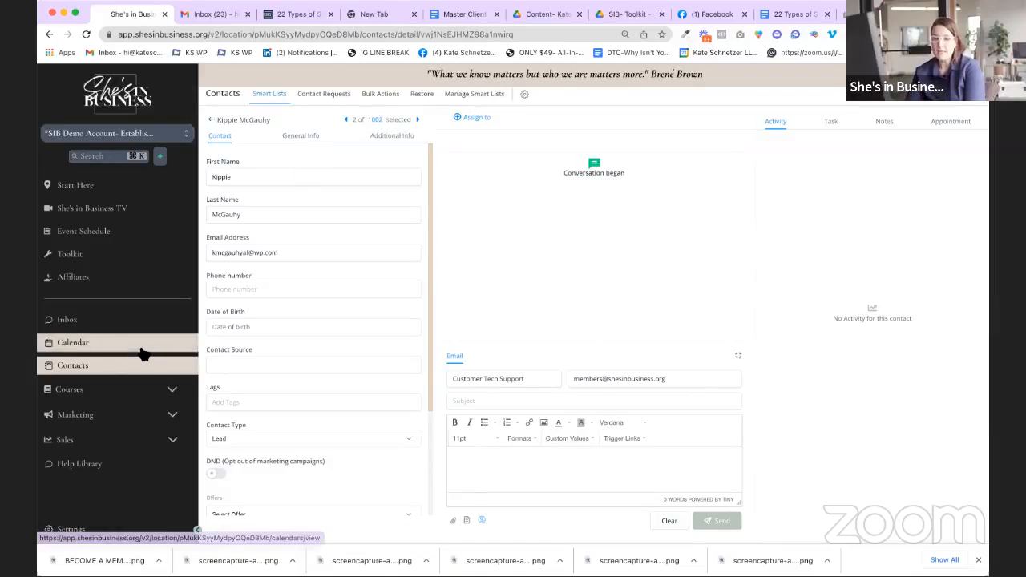
Step: Go to Automations > Workflows and dismiss the new-feature announcement
left_click(108, 416)
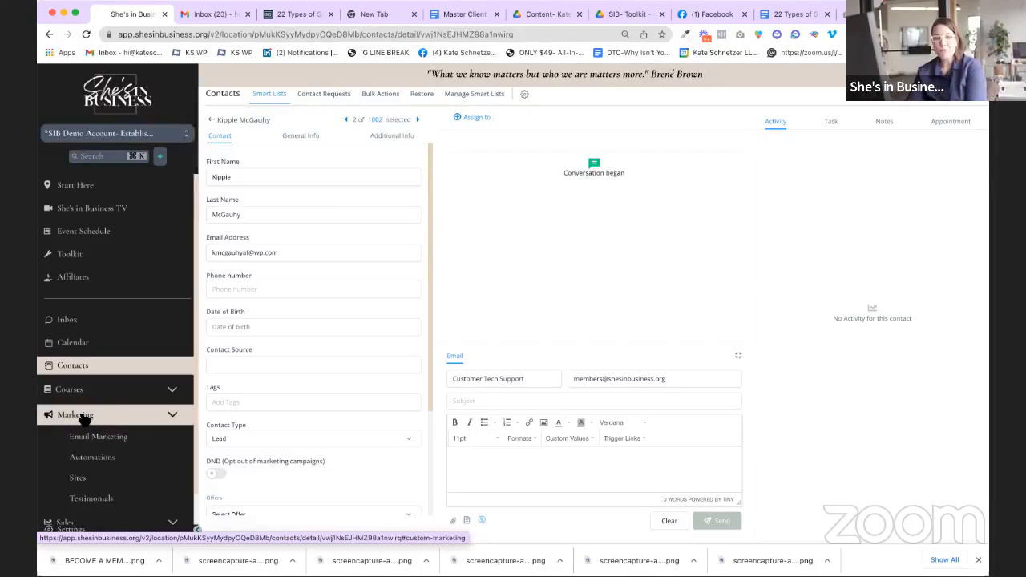
left_click(109, 464)
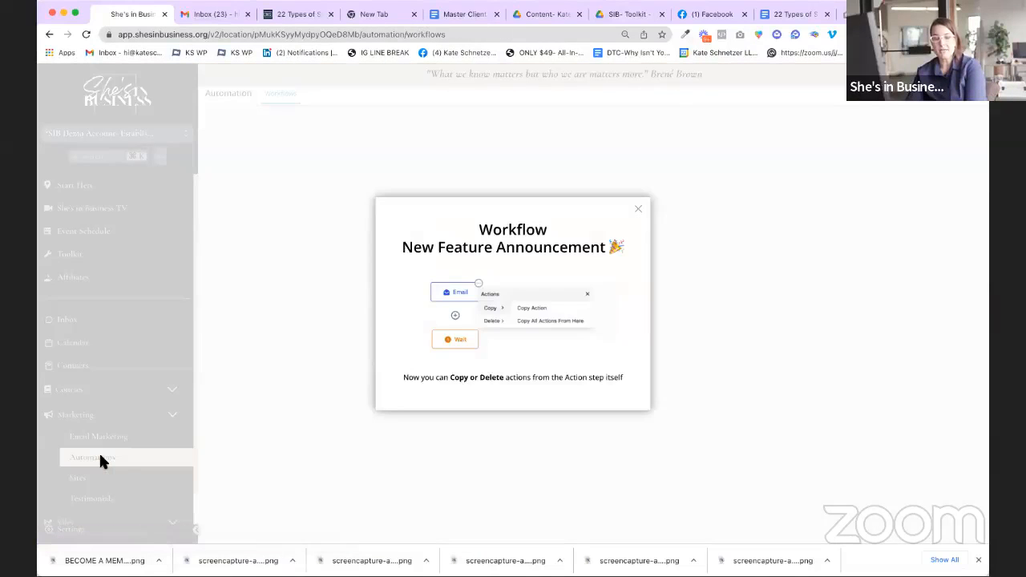
left_click(637, 209)
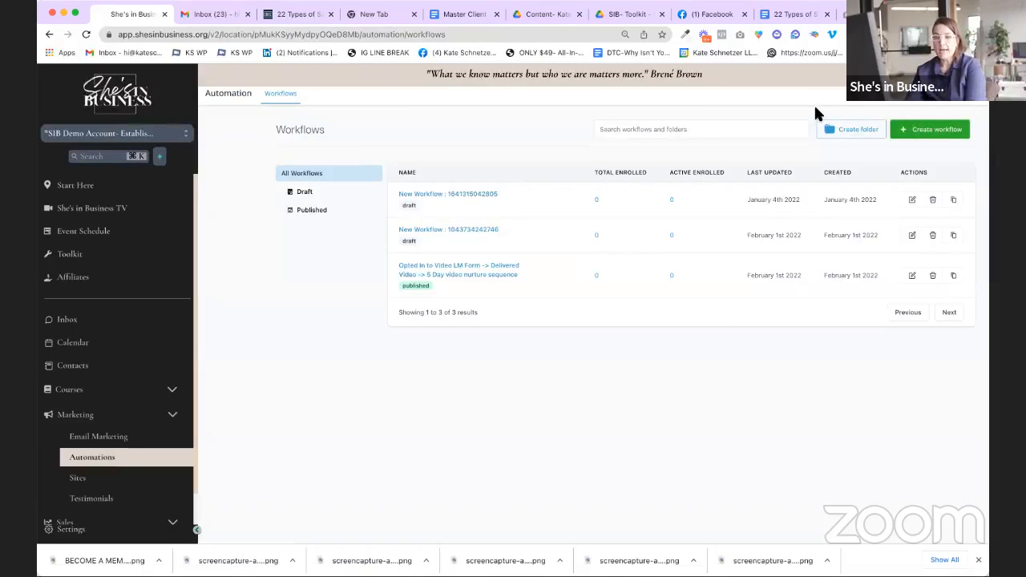
Step: Create a new blank workflow with the 'Start from scratch' option
left_click(938, 130)
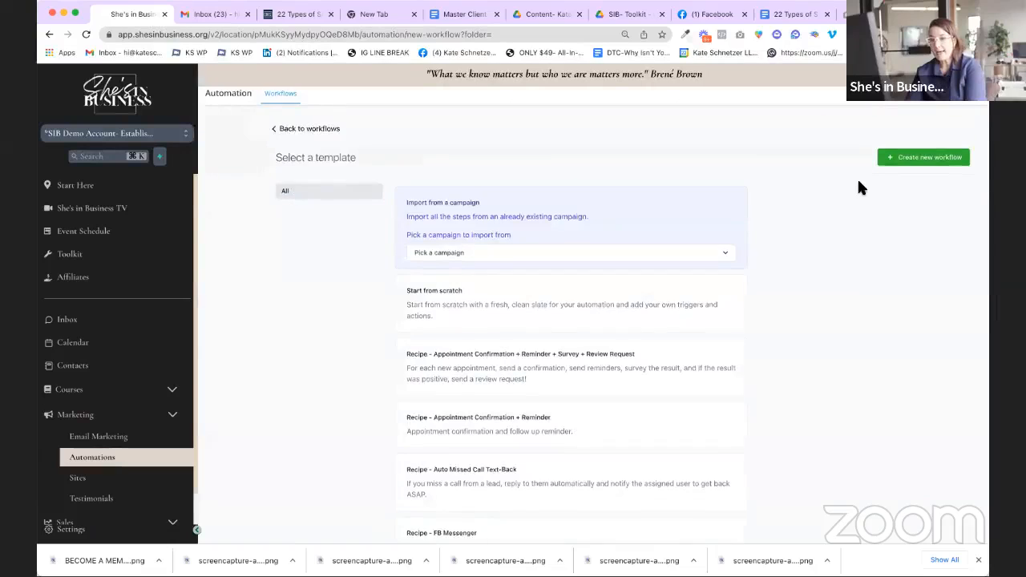
left_click(664, 256)
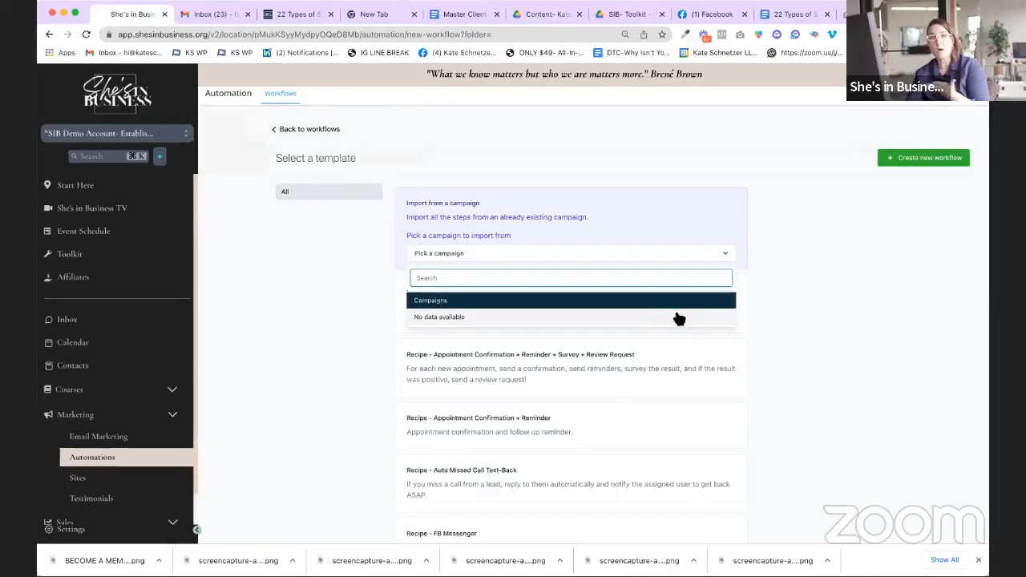
left_click(738, 312)
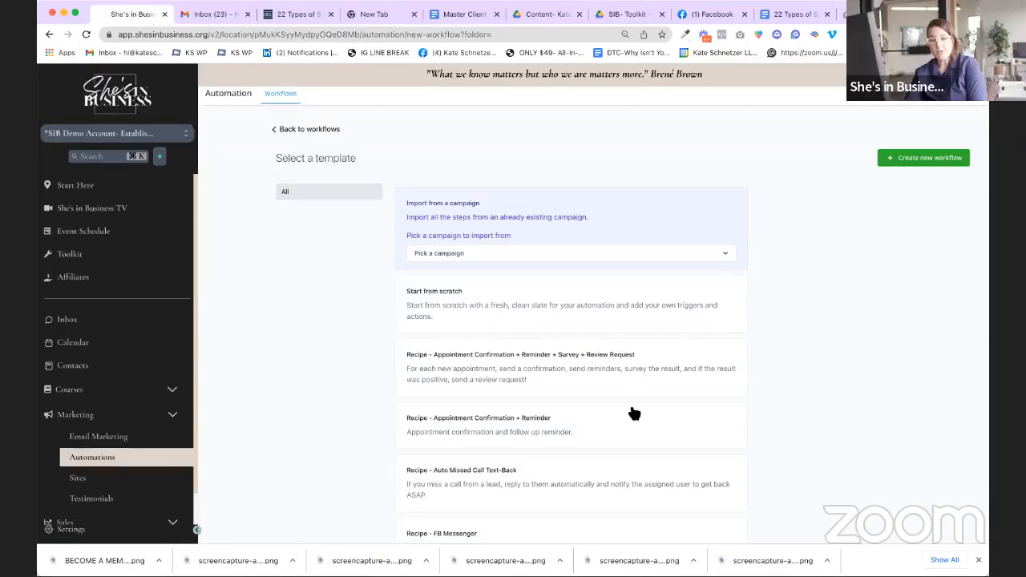
scroll(633, 413, "down", 5)
scroll(413, 315, "up", 4)
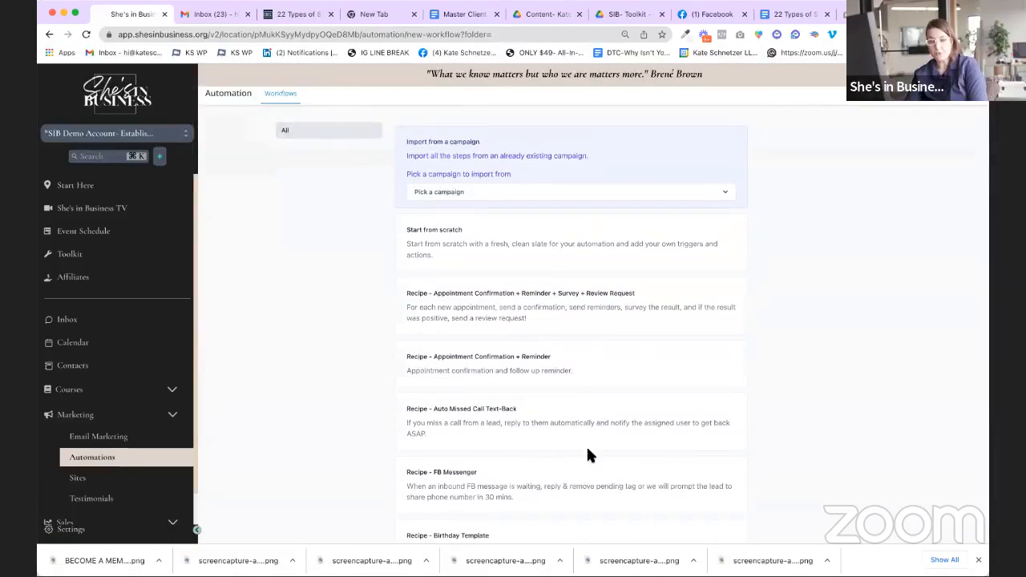
left_click(477, 259)
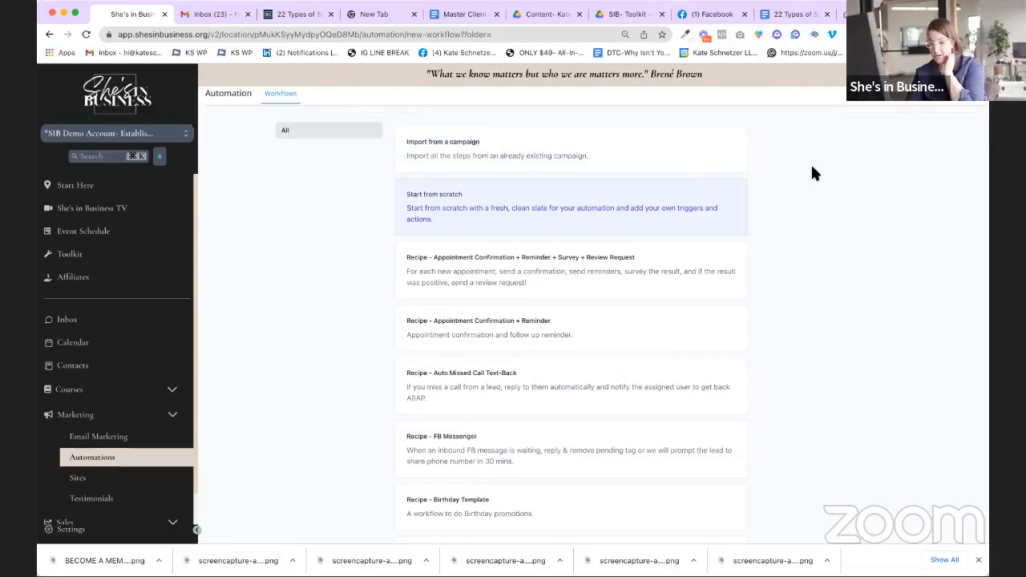
scroll(842, 160, "up", 1)
left_click(928, 158)
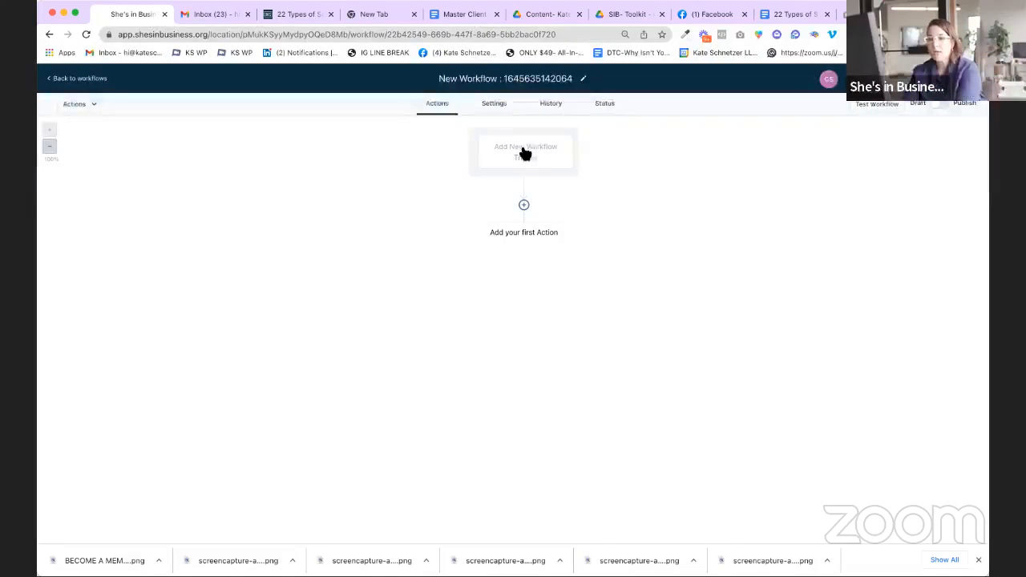
Step: Add a workflow trigger of type 'Form submitted'
left_click(523, 153)
left_click(800, 154)
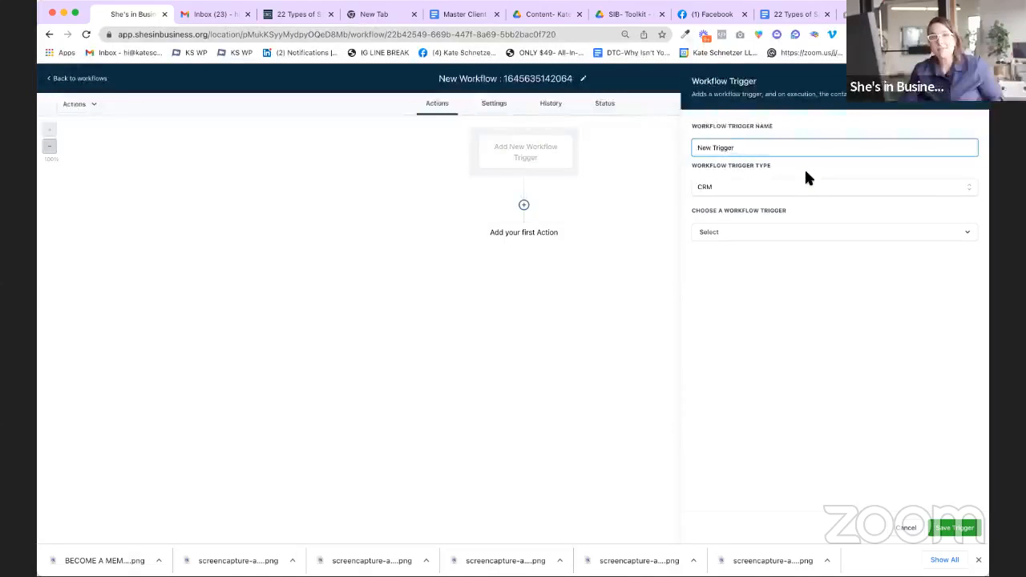
left_click(797, 232)
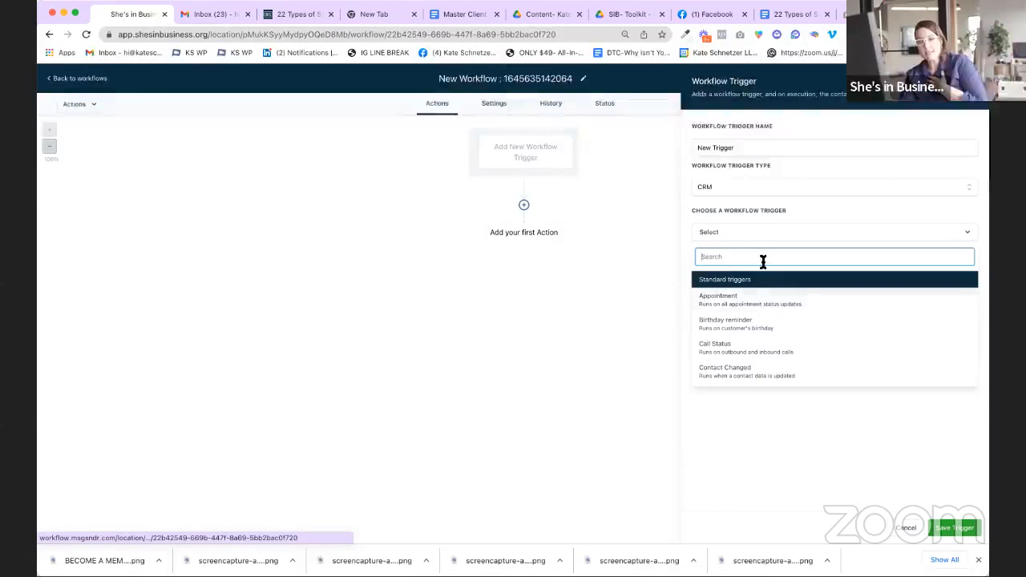
scroll(818, 355, "down", 5)
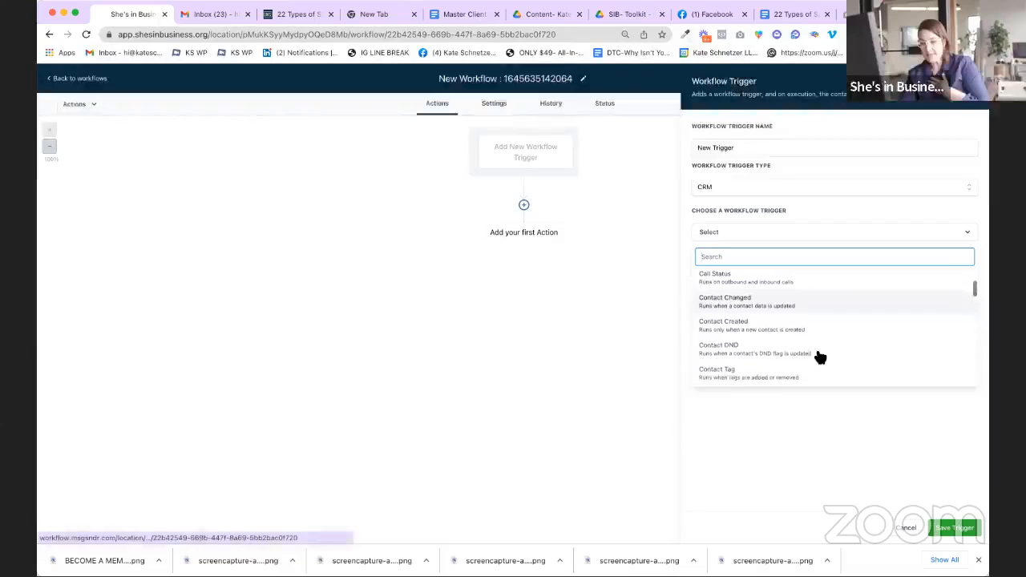
scroll(924, 334, "down", 3)
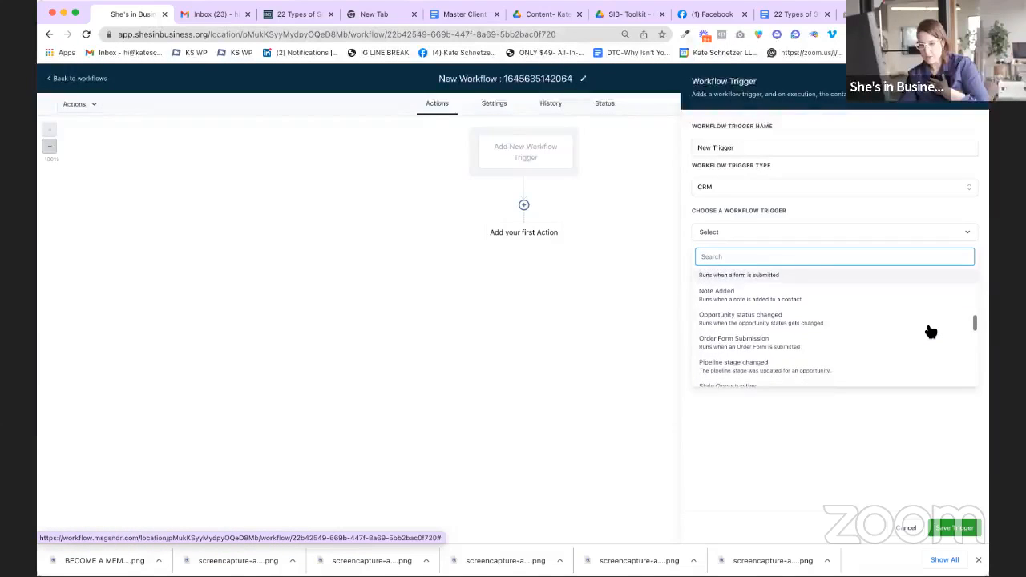
scroll(918, 326, "down", 4)
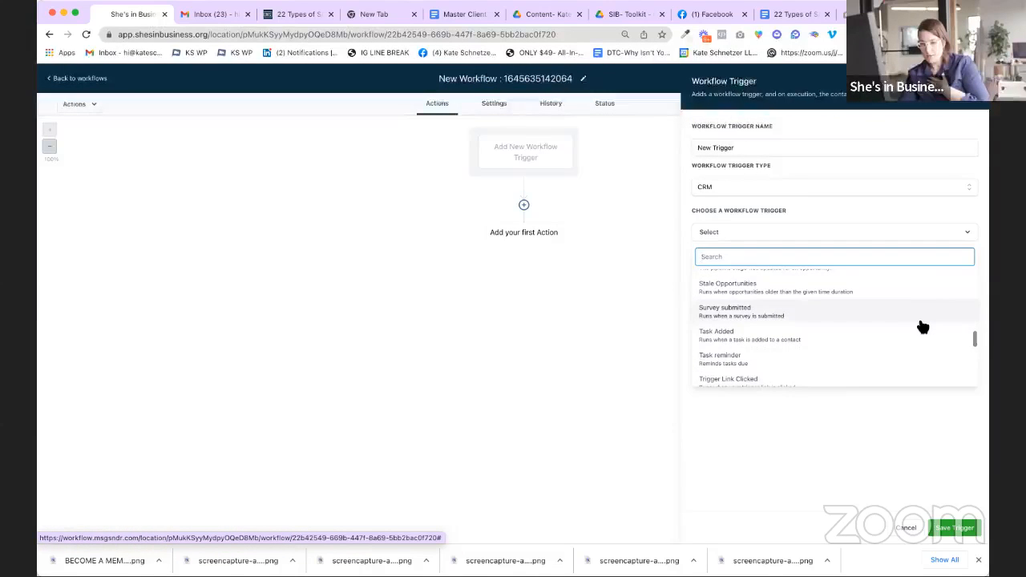
scroll(923, 329, "down", 3)
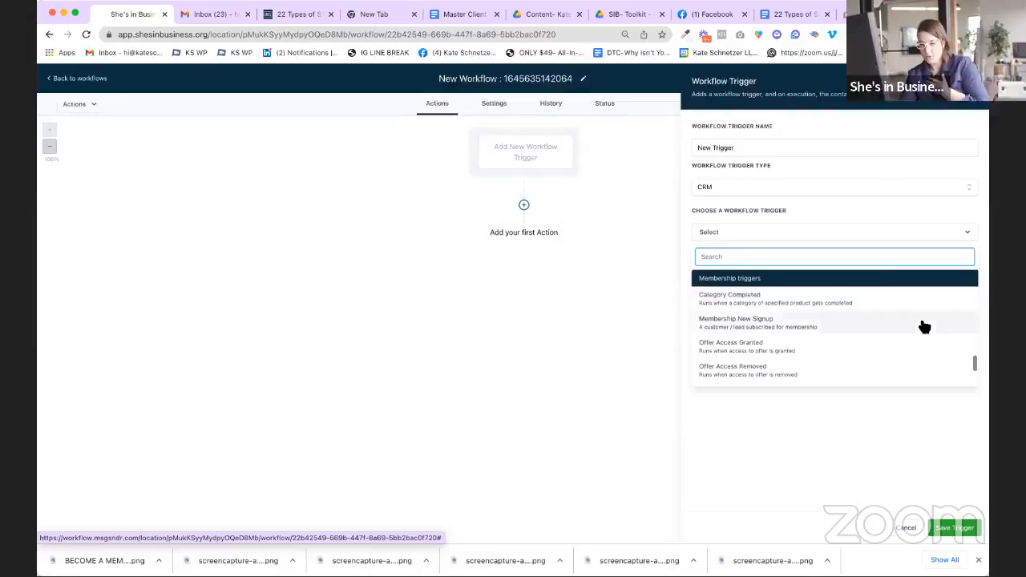
scroll(850, 307, "down", 2)
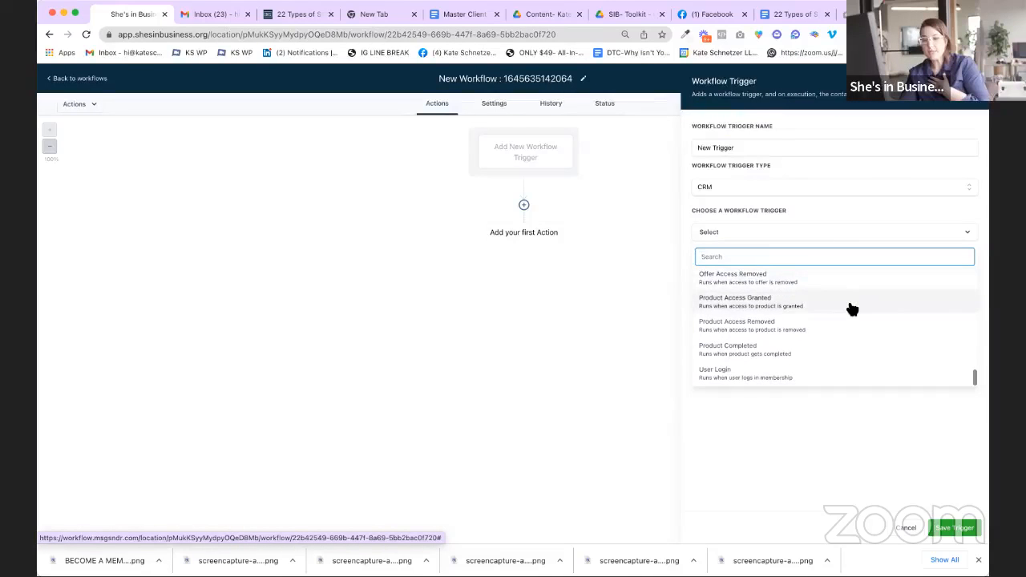
scroll(873, 336, "up", 3)
scroll(877, 340, "up", 10)
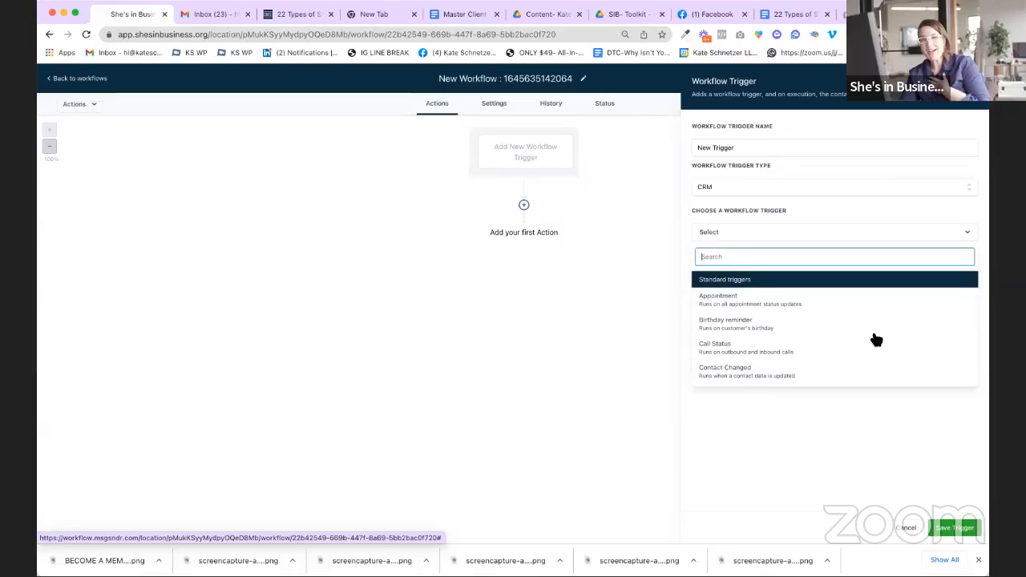
type("form")
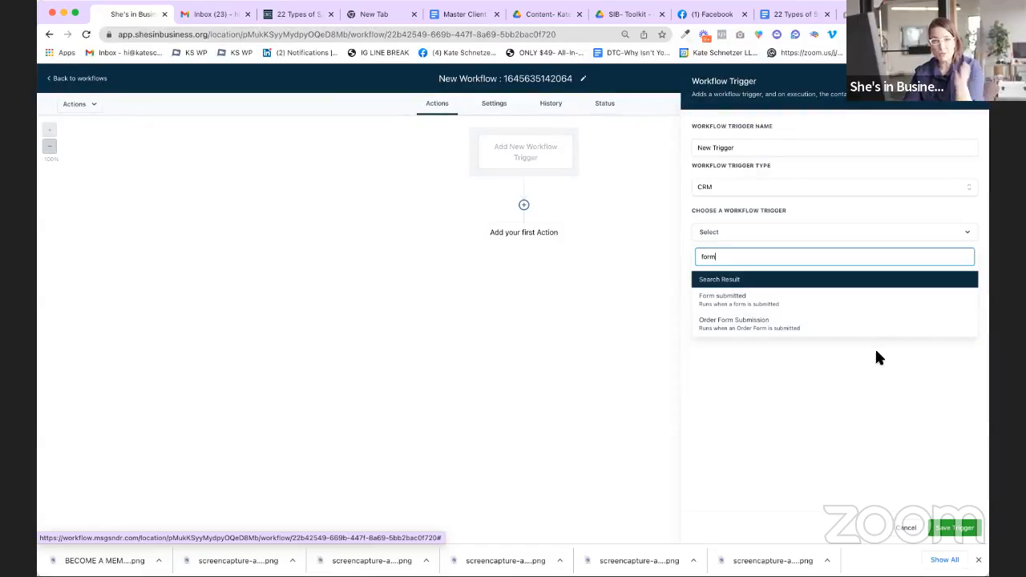
left_click(751, 302)
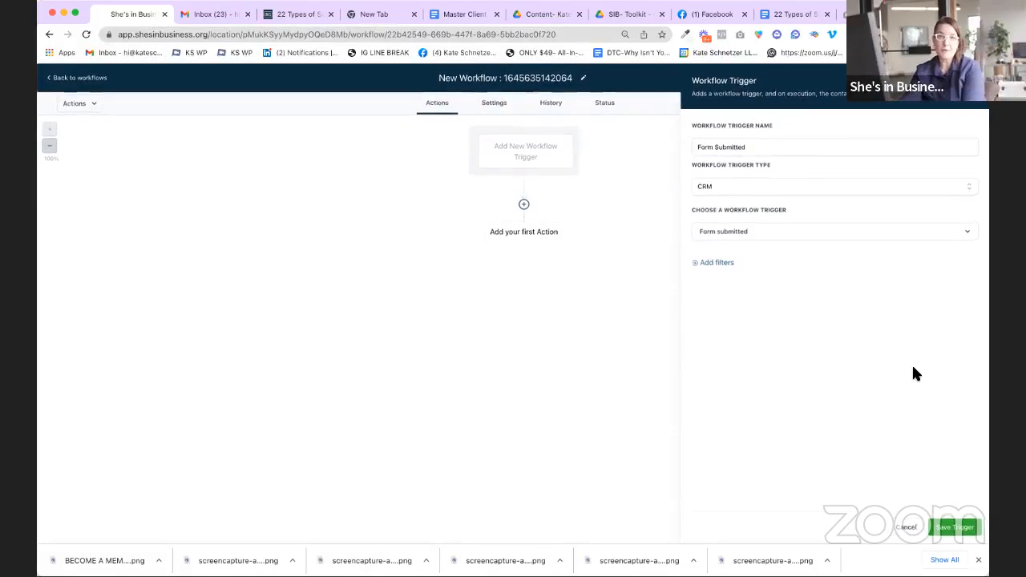
Step: Filter the trigger to 'Form is' Contact Form and save it
left_click(722, 266)
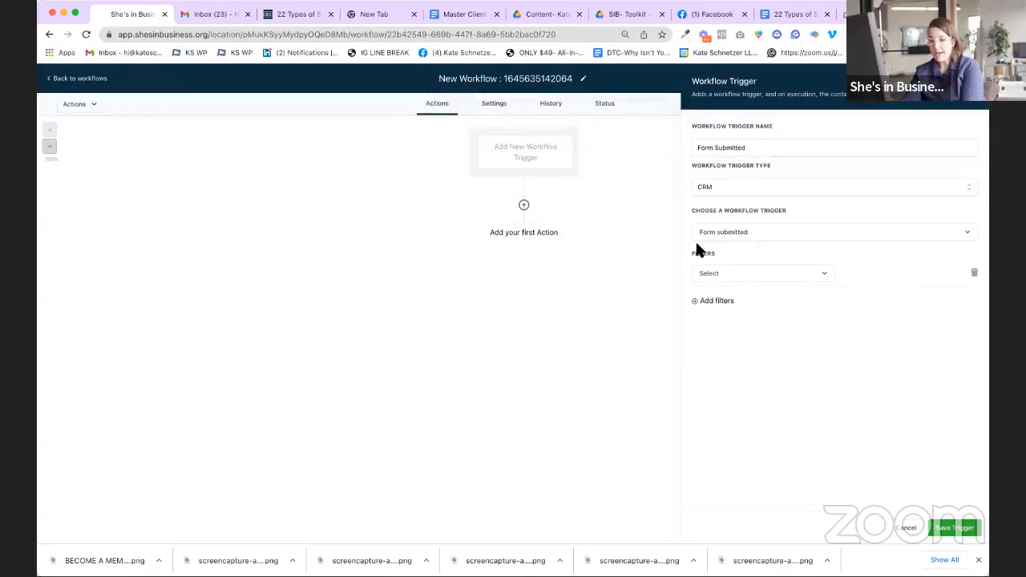
left_click(711, 276)
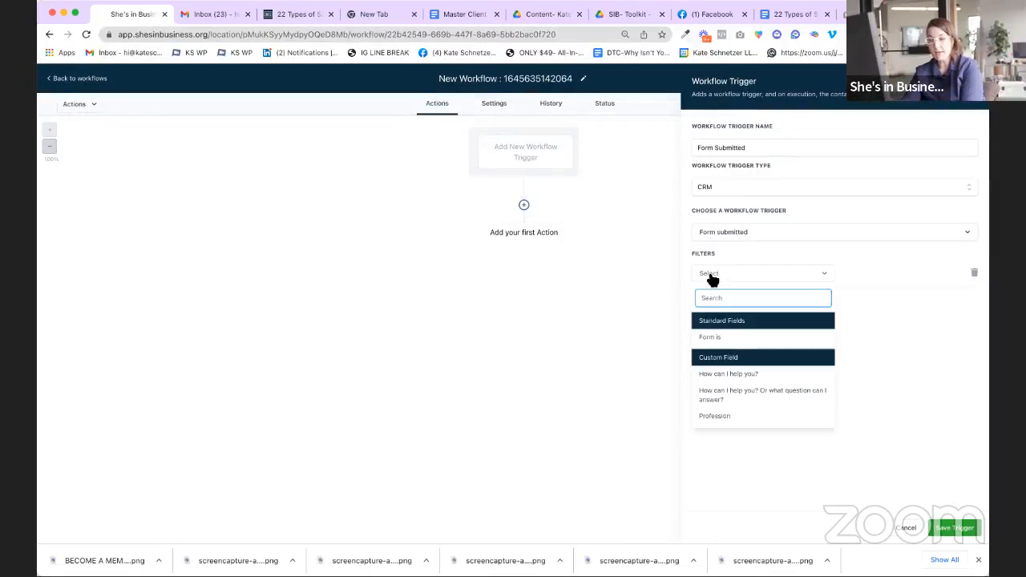
scroll(740, 336, "down", 1)
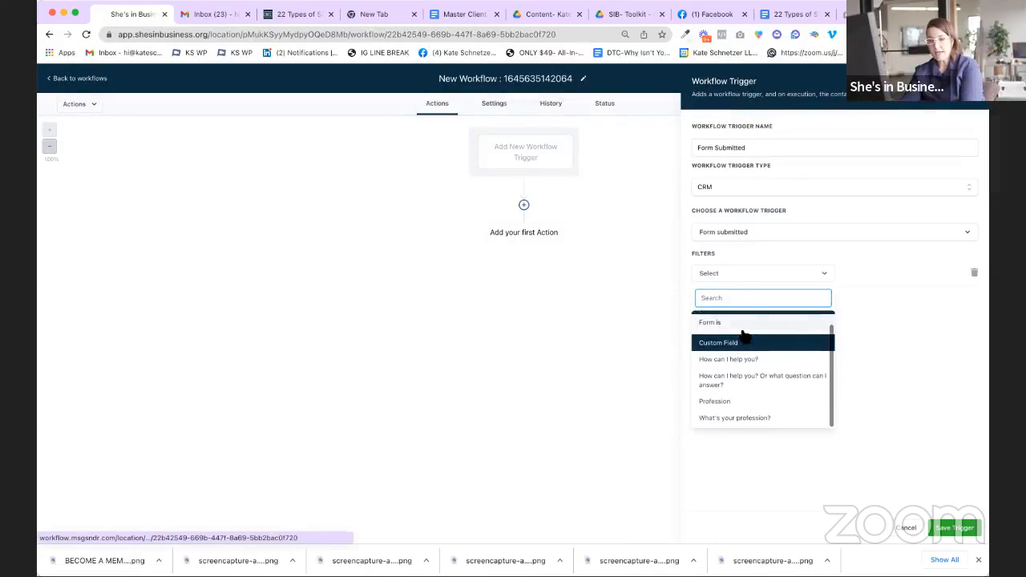
scroll(749, 341, "up", 1)
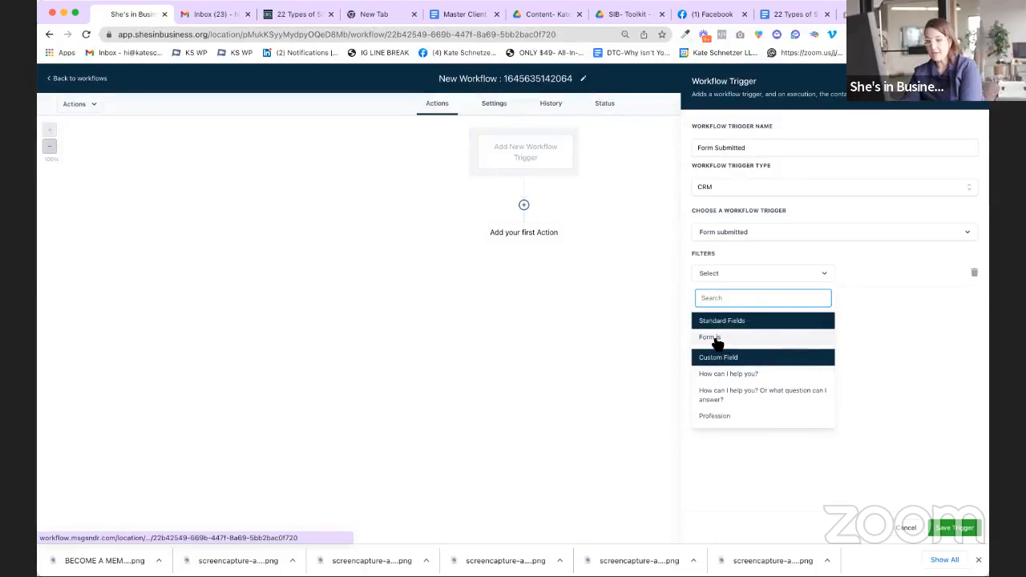
left_click(714, 337)
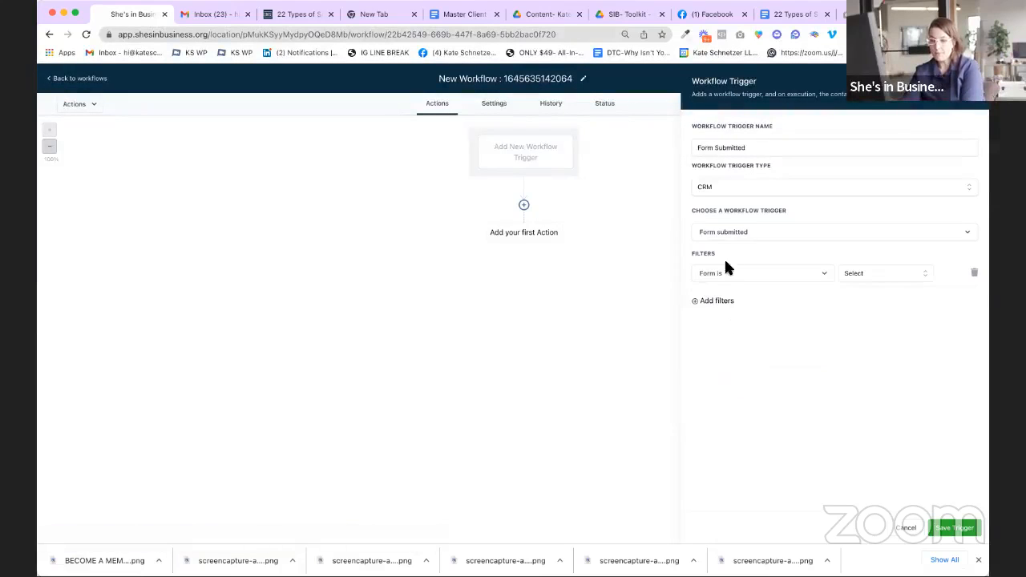
left_click(851, 274)
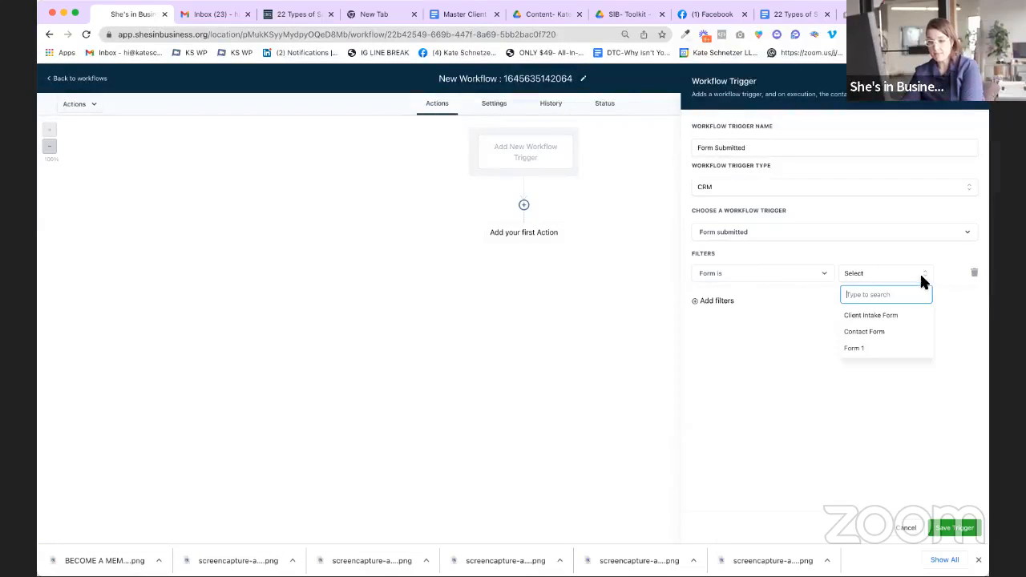
left_click(911, 333)
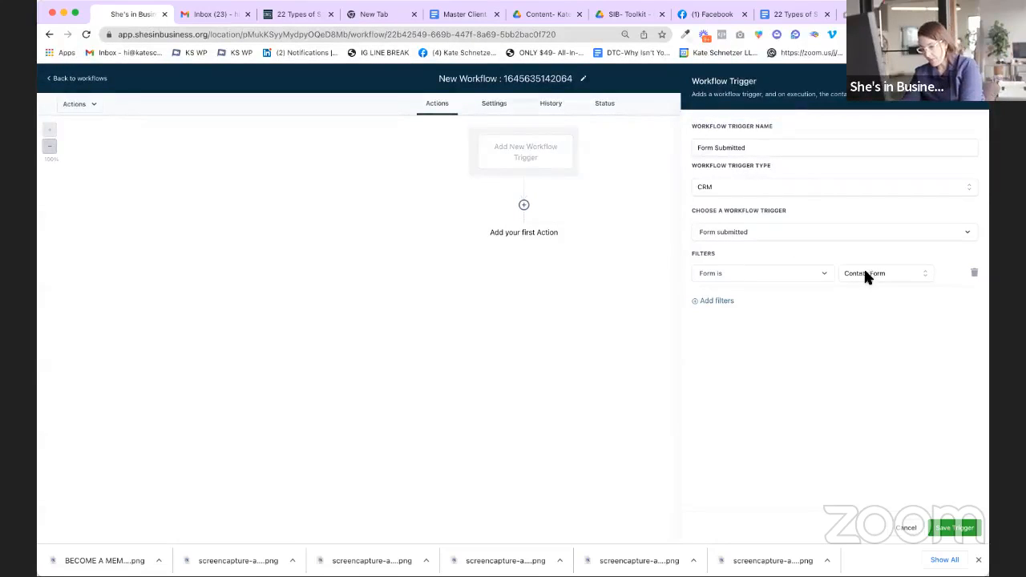
left_click(956, 527)
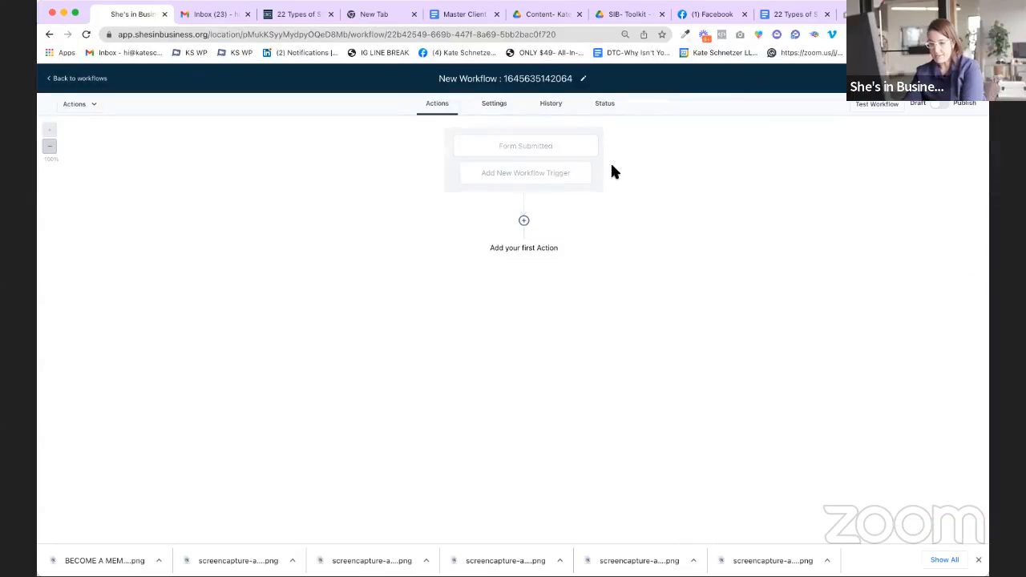
Step: Add an Add Contact Tag action applying the 'membership lead' tag and save it
left_click(524, 222)
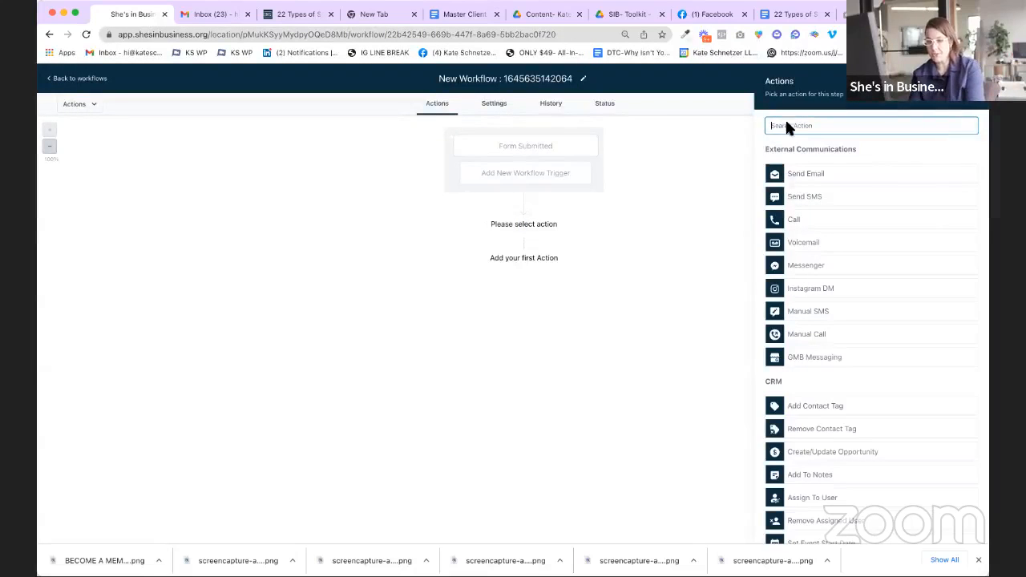
scroll(817, 231, "down", 10)
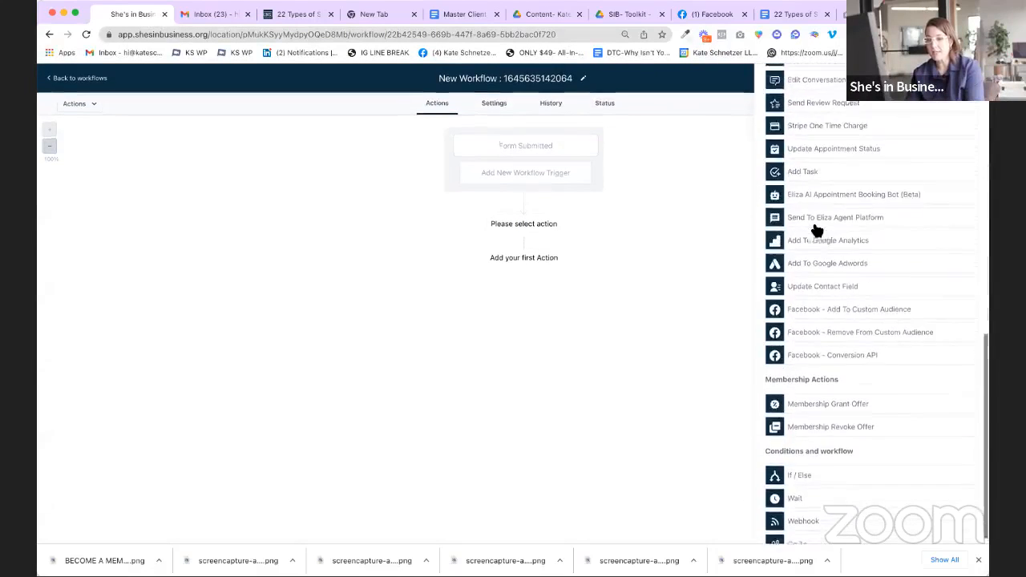
scroll(815, 230, "up", 15)
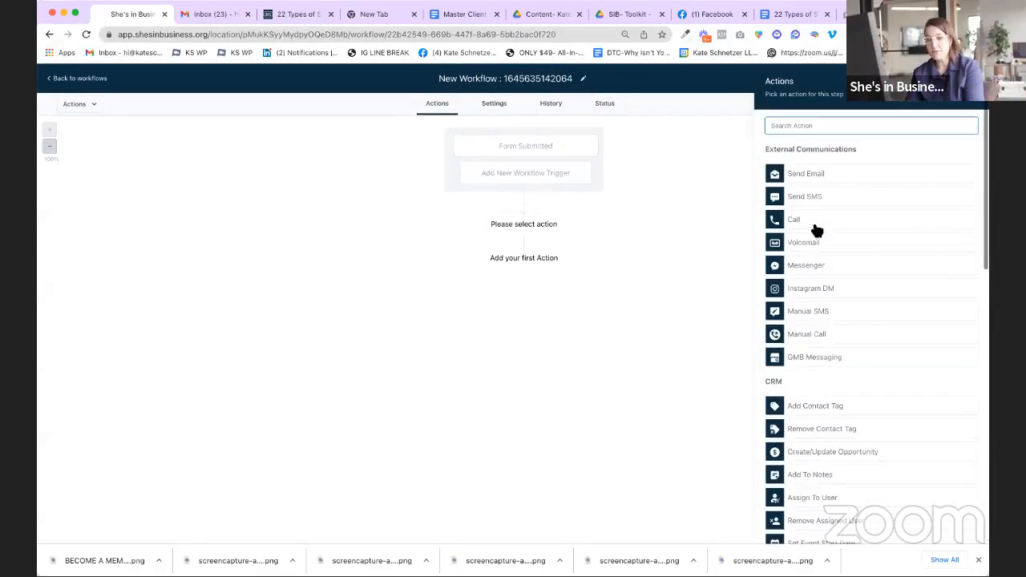
left_click(800, 126)
type("tag")
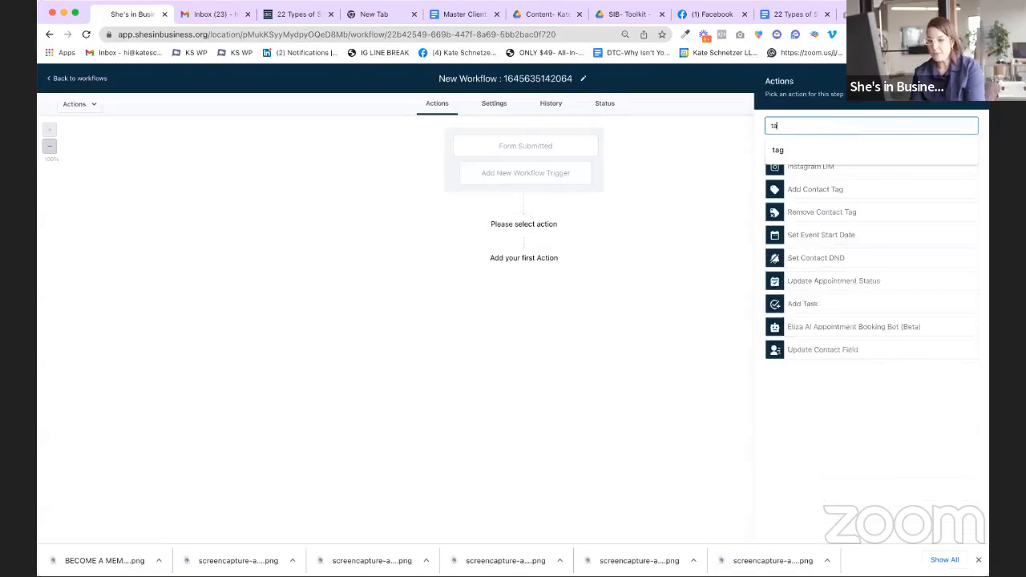
left_click(826, 194)
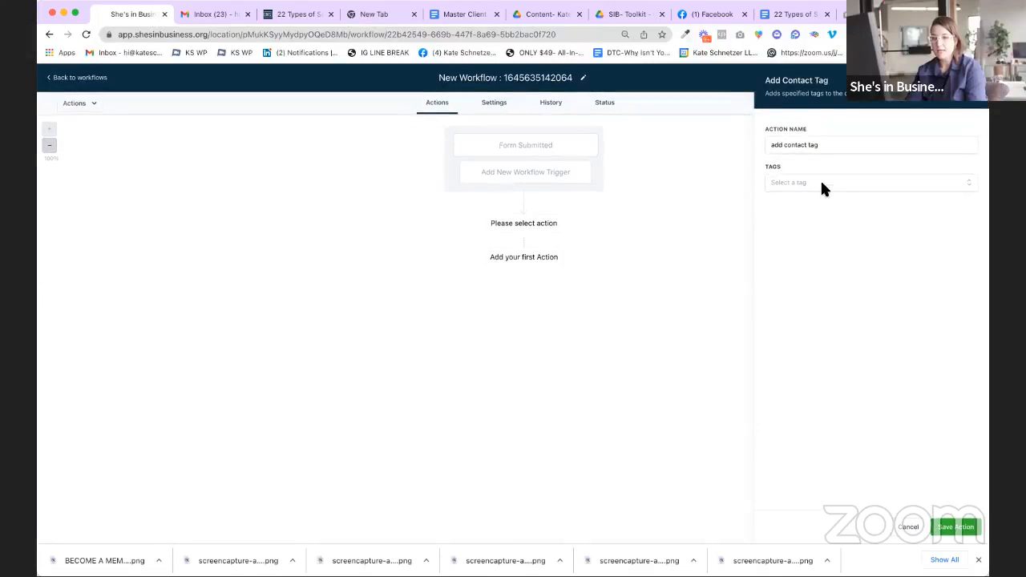
left_click(822, 184)
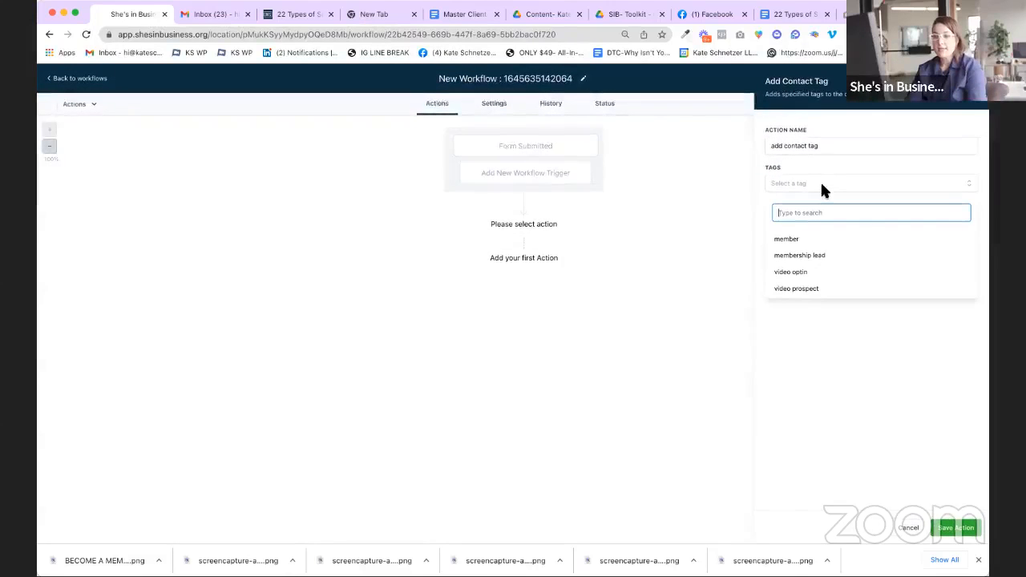
left_click(799, 275)
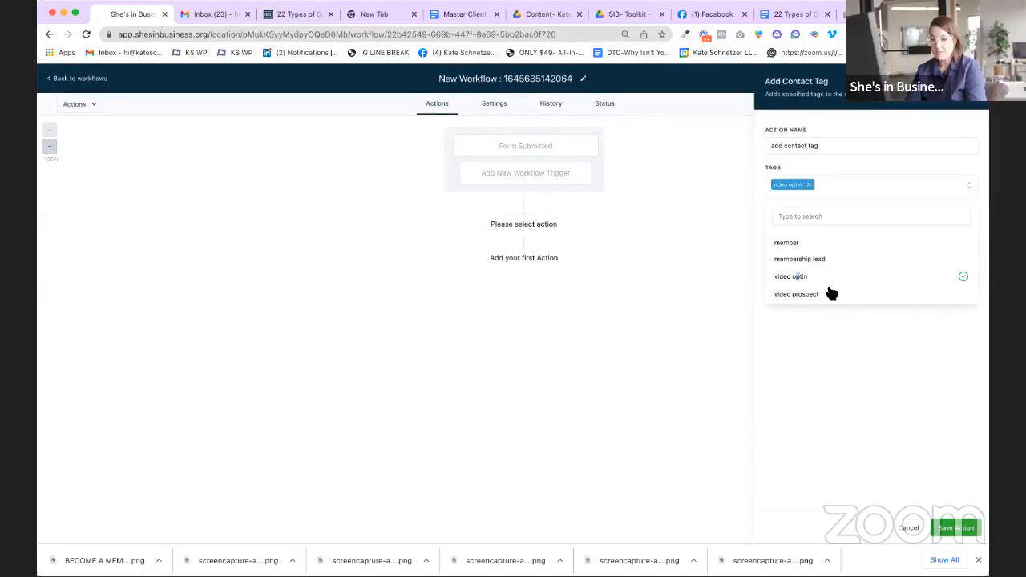
left_click(809, 184)
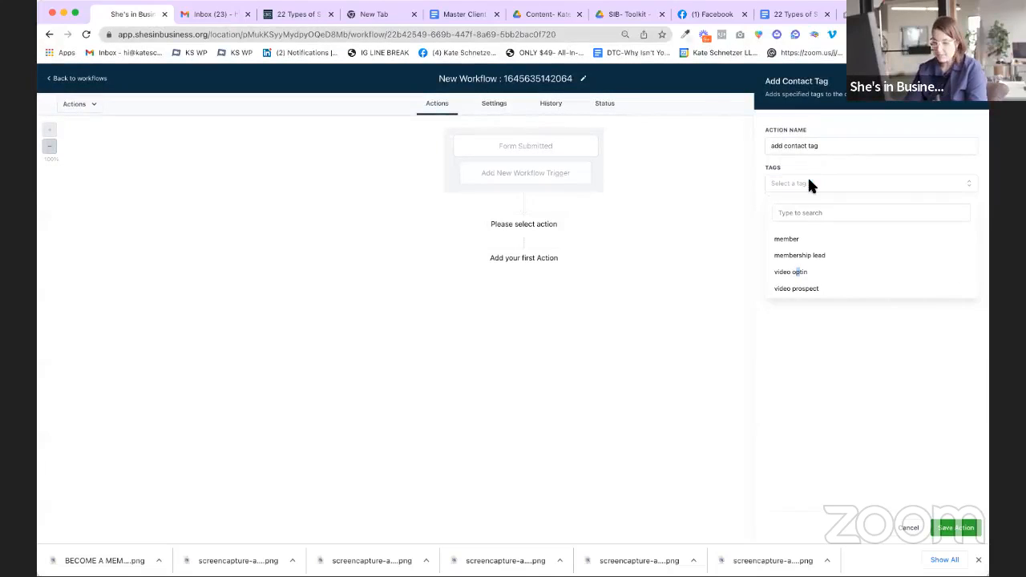
left_click(812, 256)
left_click(856, 355)
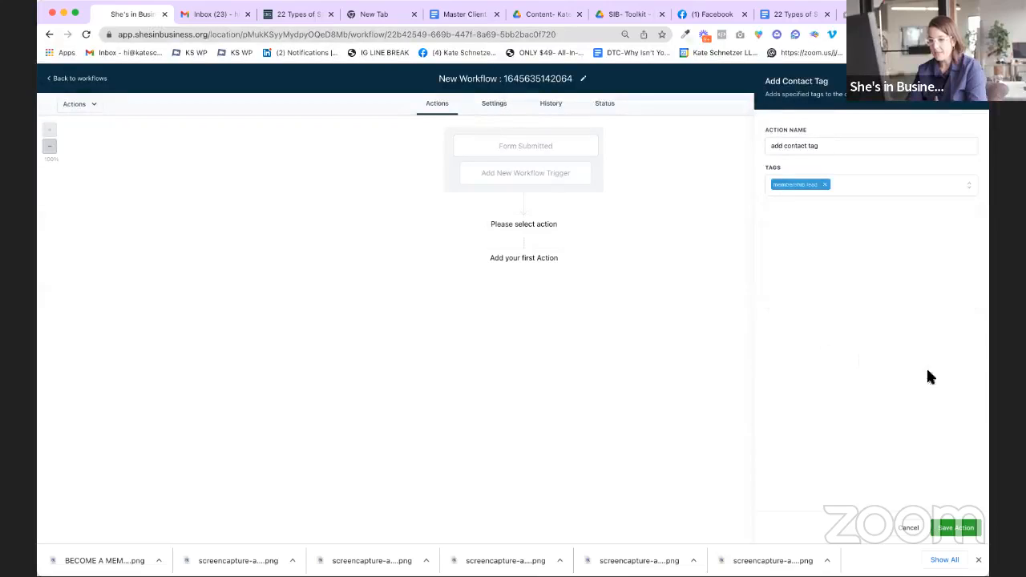
left_click(954, 528)
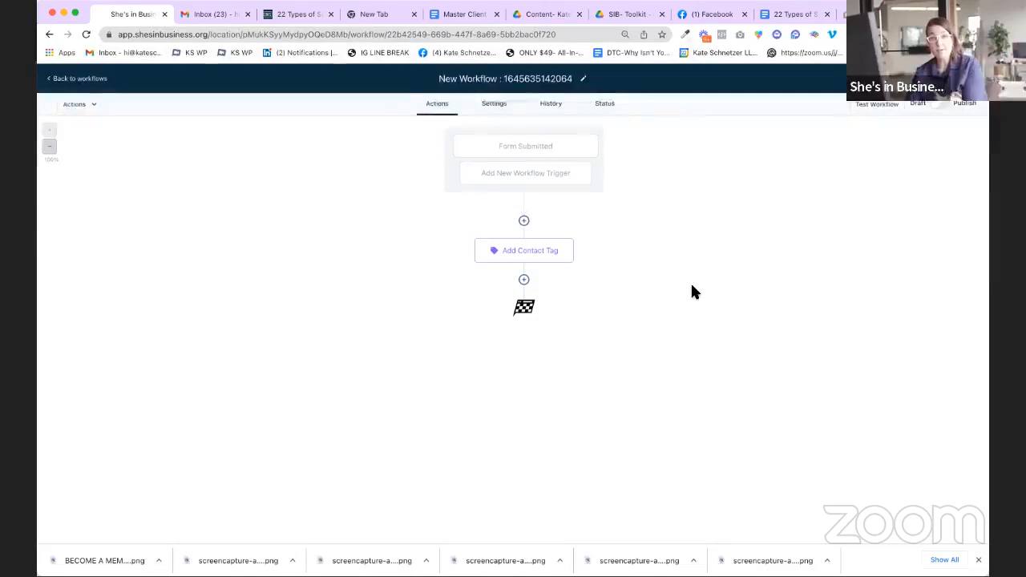
Step: Add a Send Email step after the Add Contact Tag action
left_click(523, 279)
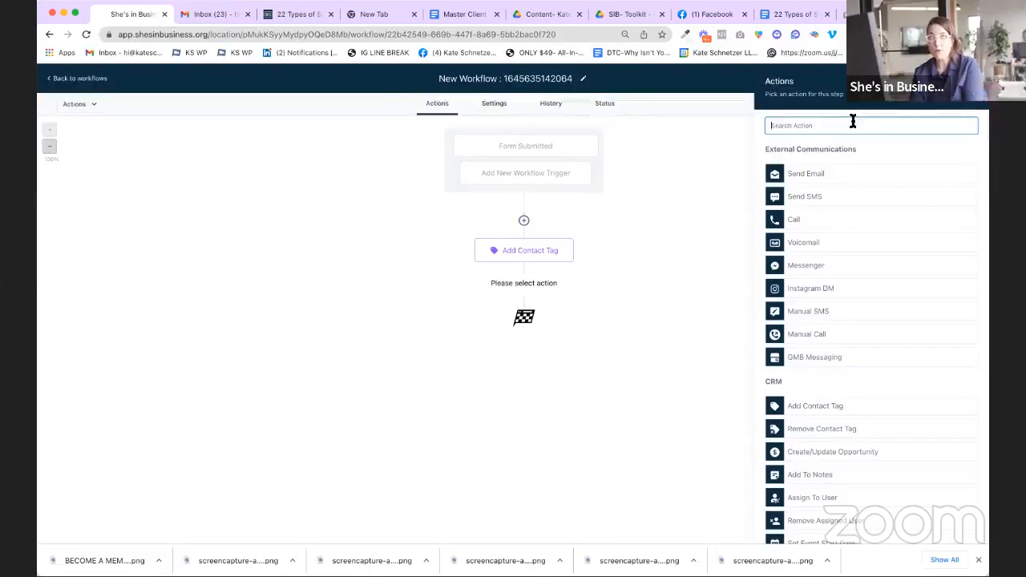
type("email")
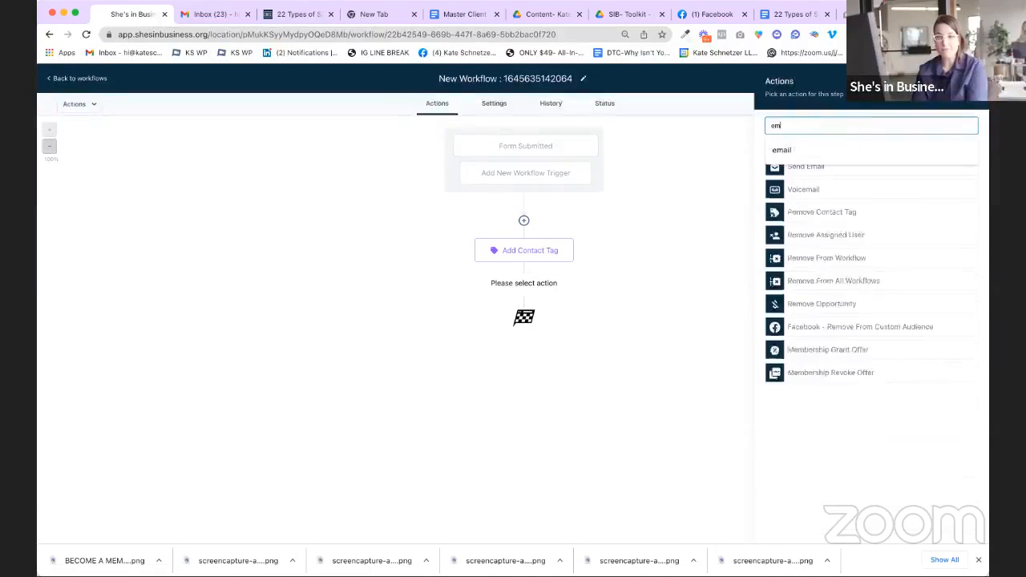
left_click(840, 167)
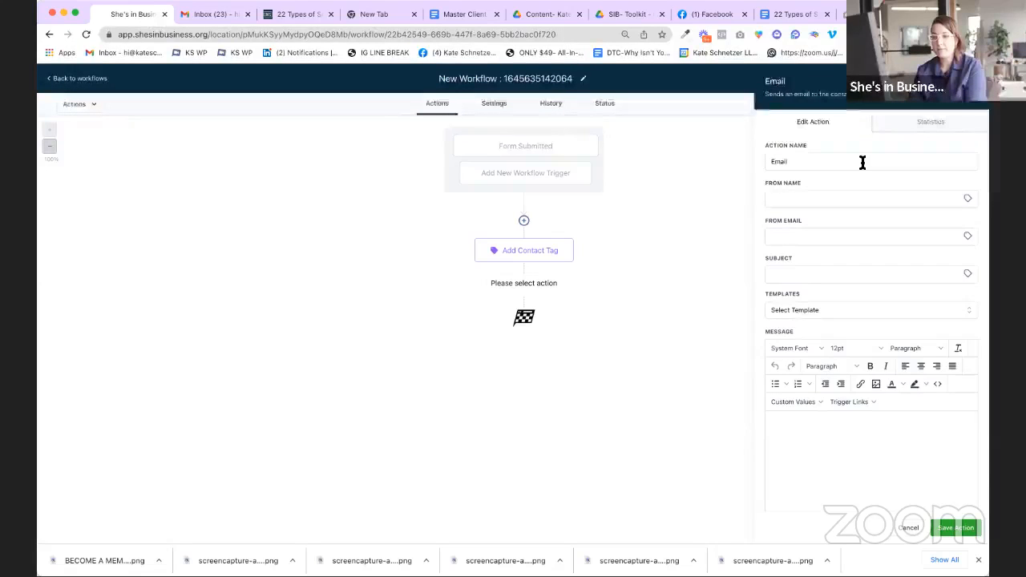
scroll(861, 160, "down", 3)
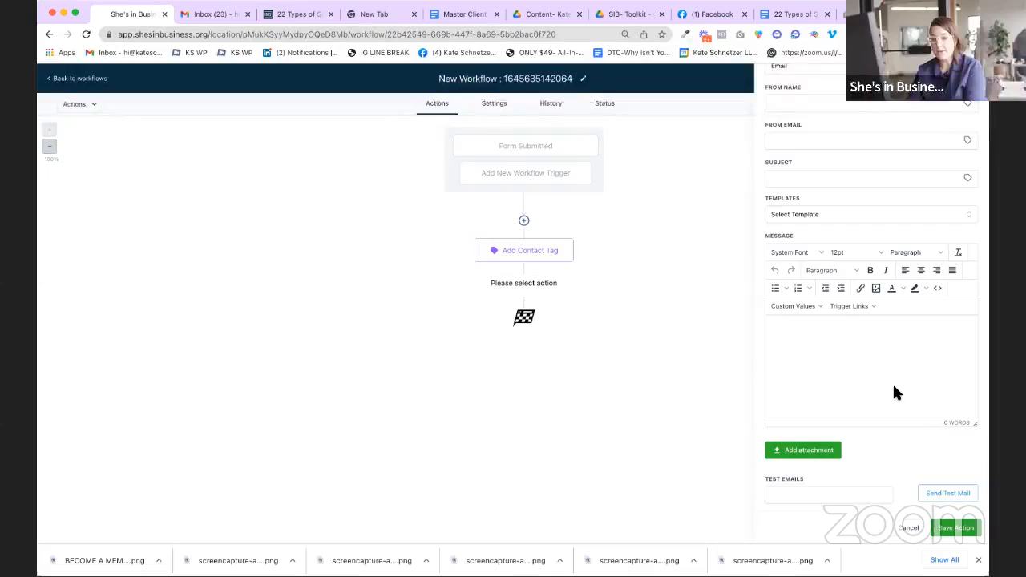
scroll(959, 397, "up", 3)
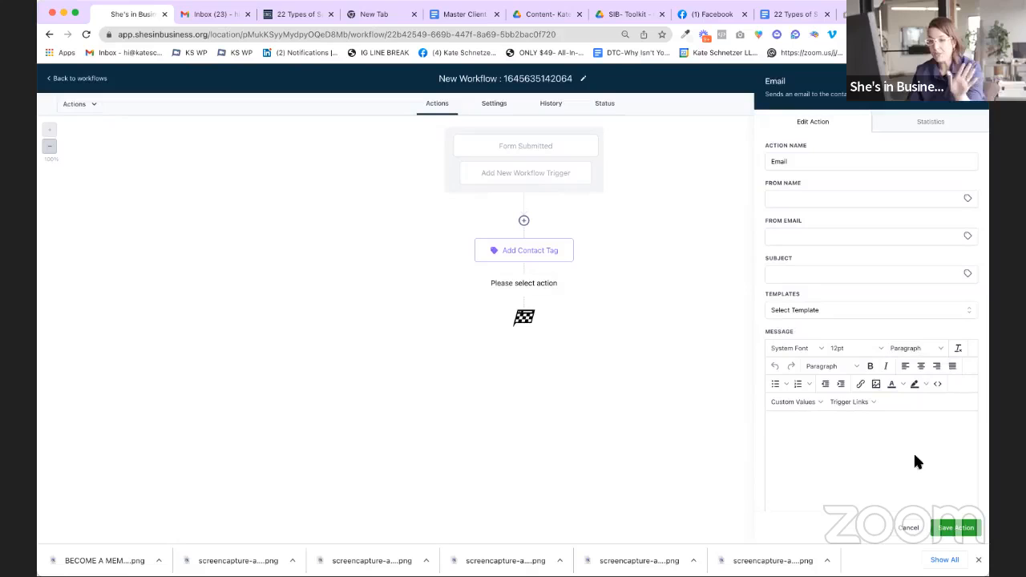
left_click(812, 307)
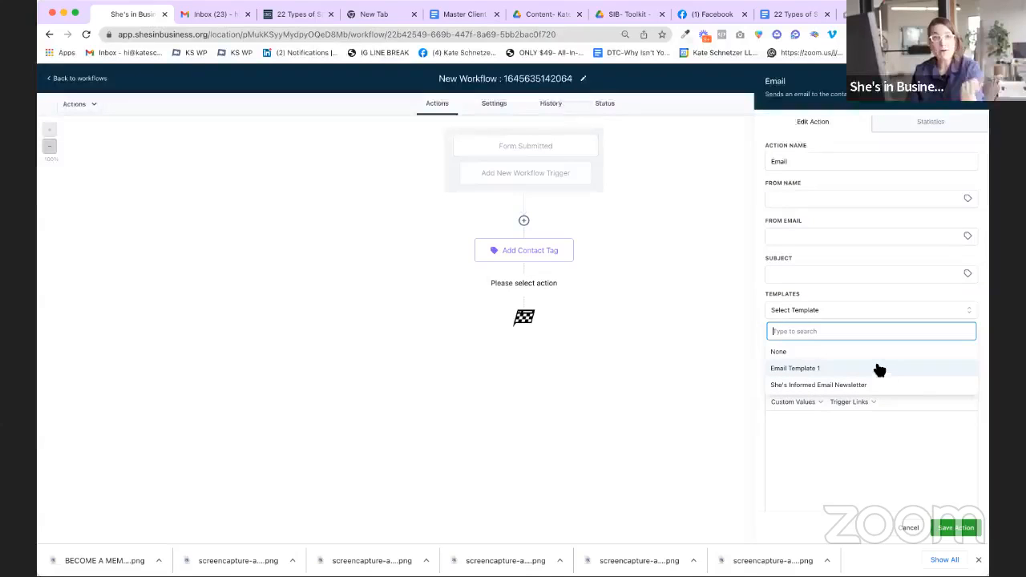
Step: Fill in the sender's name and e-mail and subject 'Here's your 22 Funnels Guide!'
left_click(866, 195)
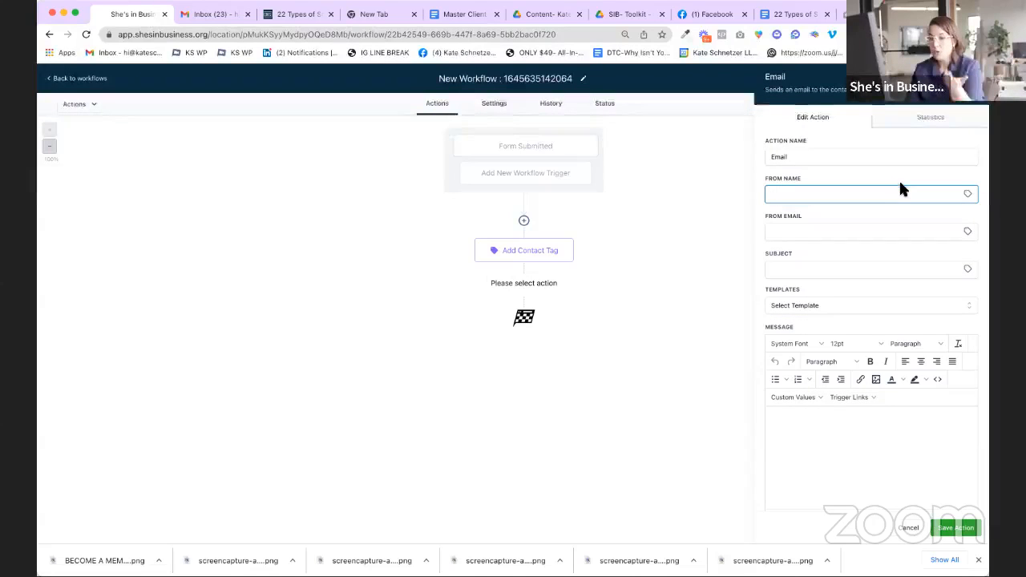
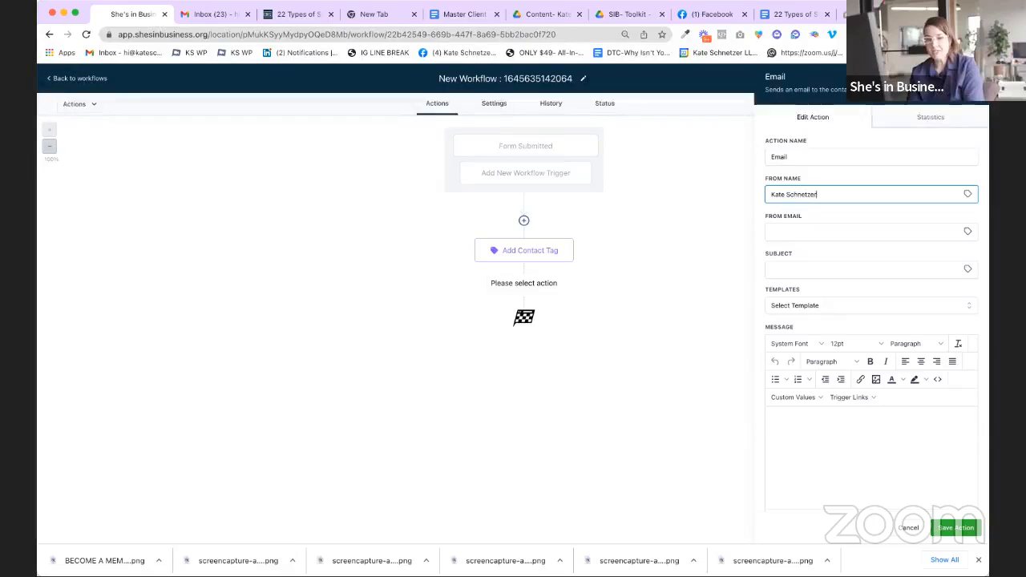
key("Tab")
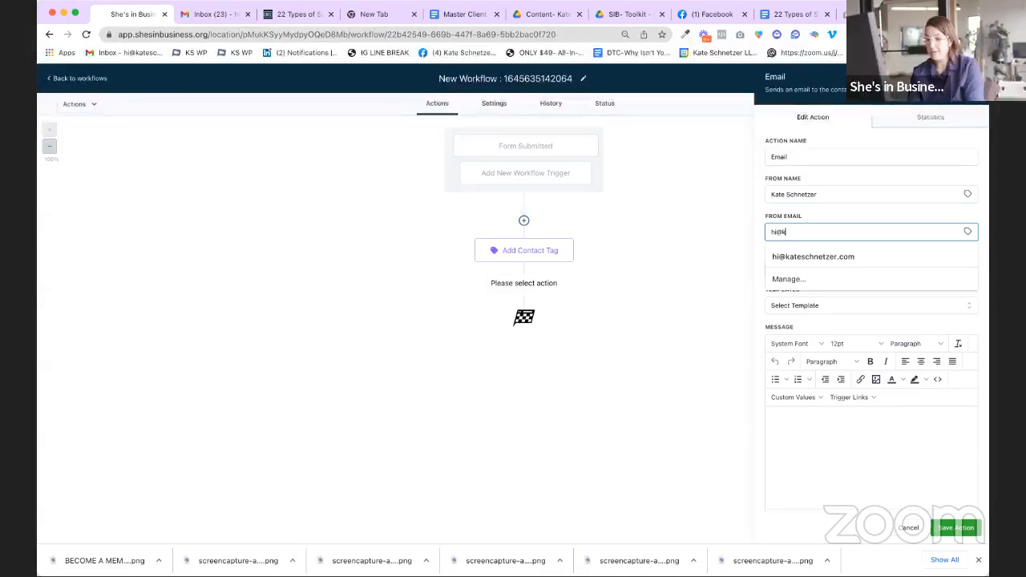
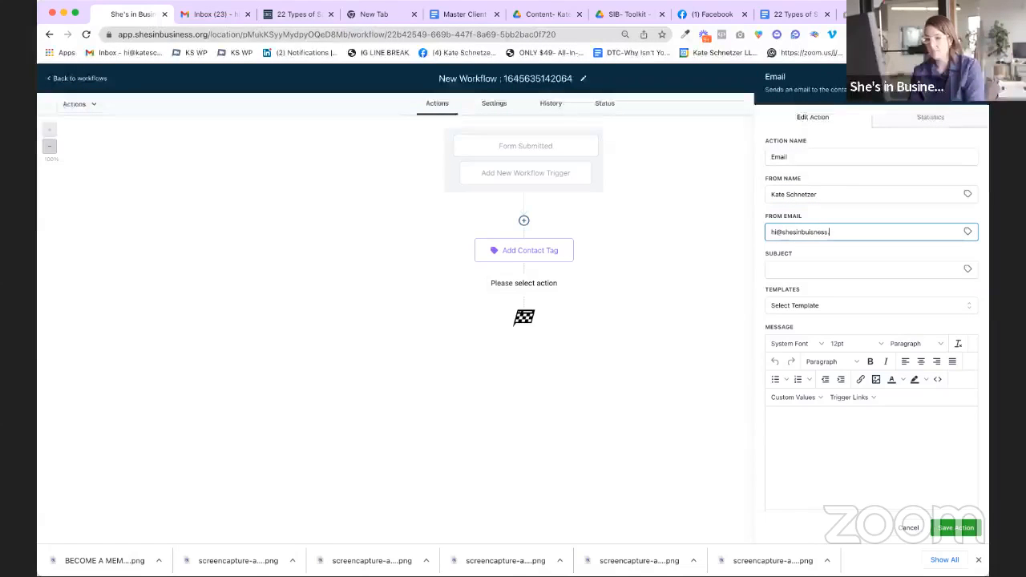
left_click(874, 272)
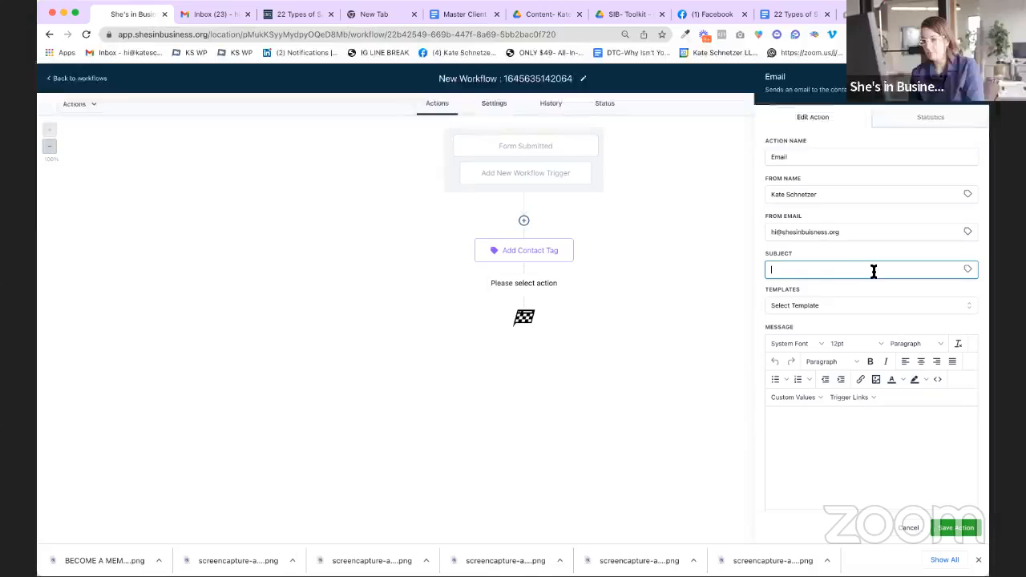
type("Here's your")
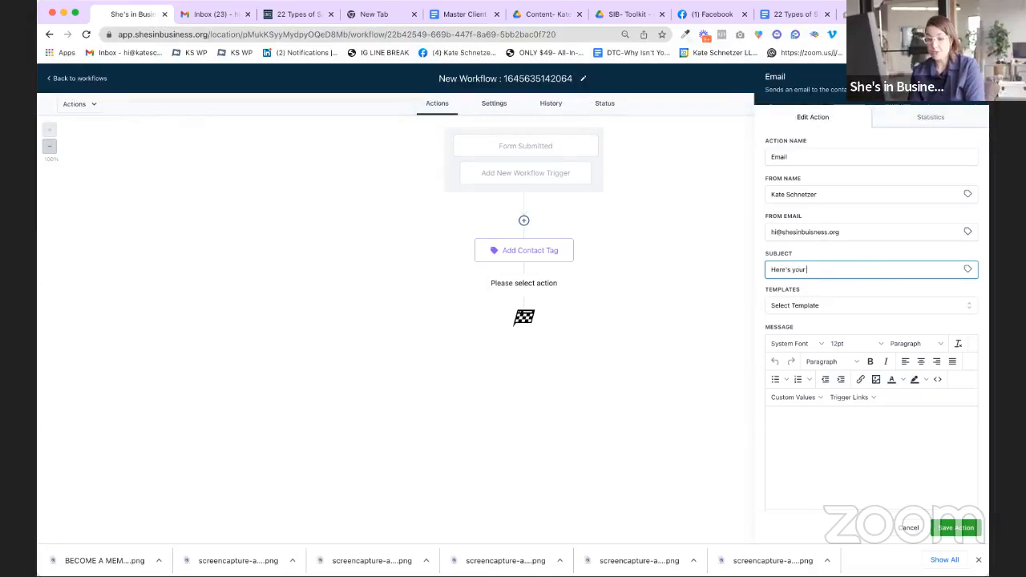
type(" 22 Funnels Guide!")
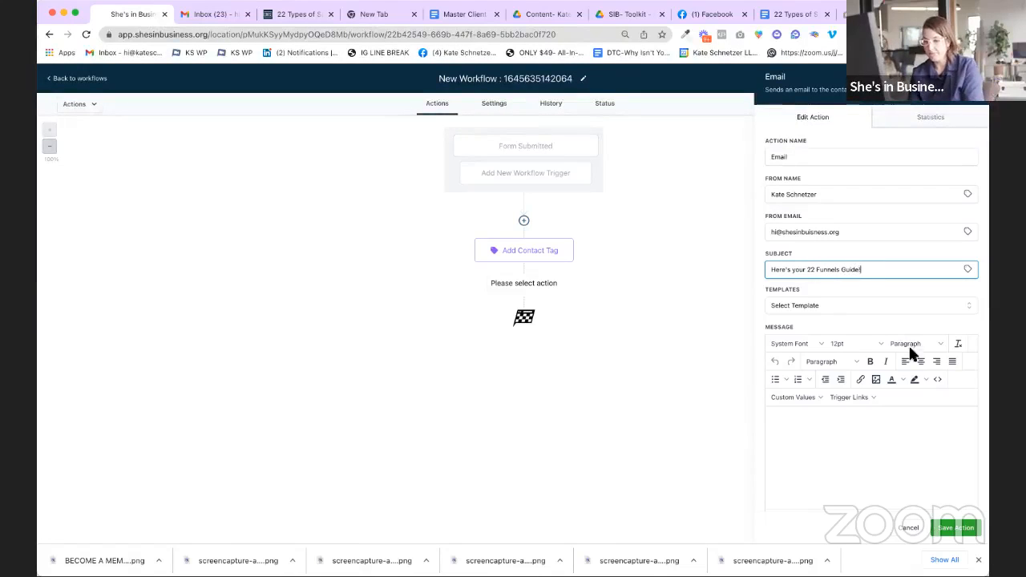
Step: Write 'Thanks for downloading' plus a 'Click here to access the Google Doc' line, then select it
left_click(894, 438)
type("Thasnks")
key("BackSpace")
type("nks for ")
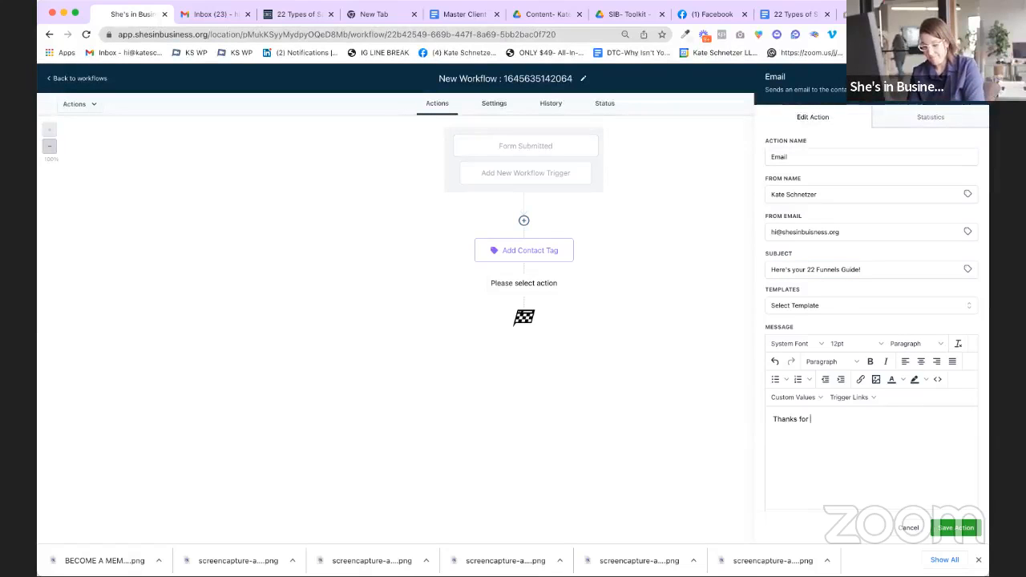
type("downloading")
key("Return")
type("Here's a link to the google d")
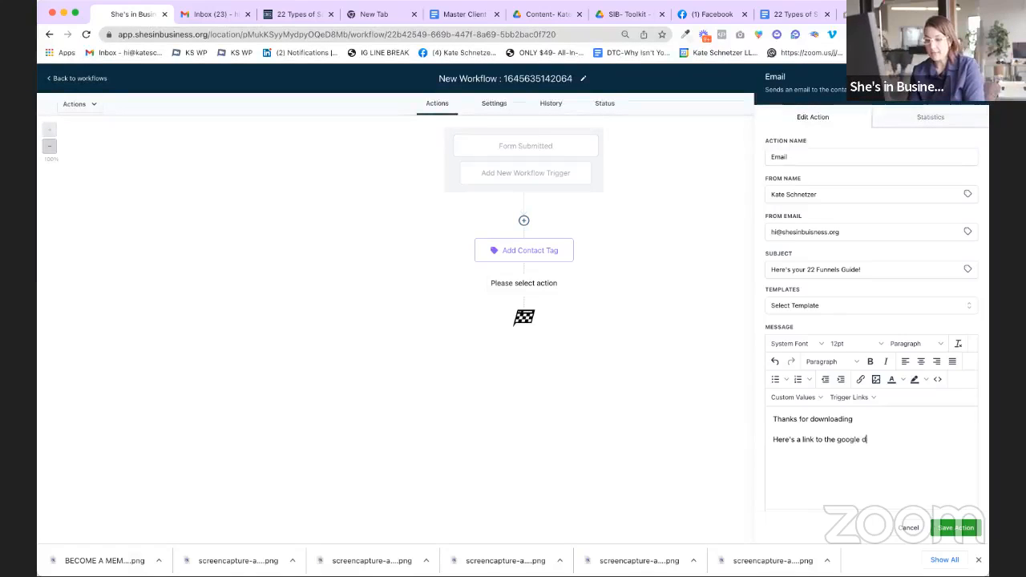
type("oc ")
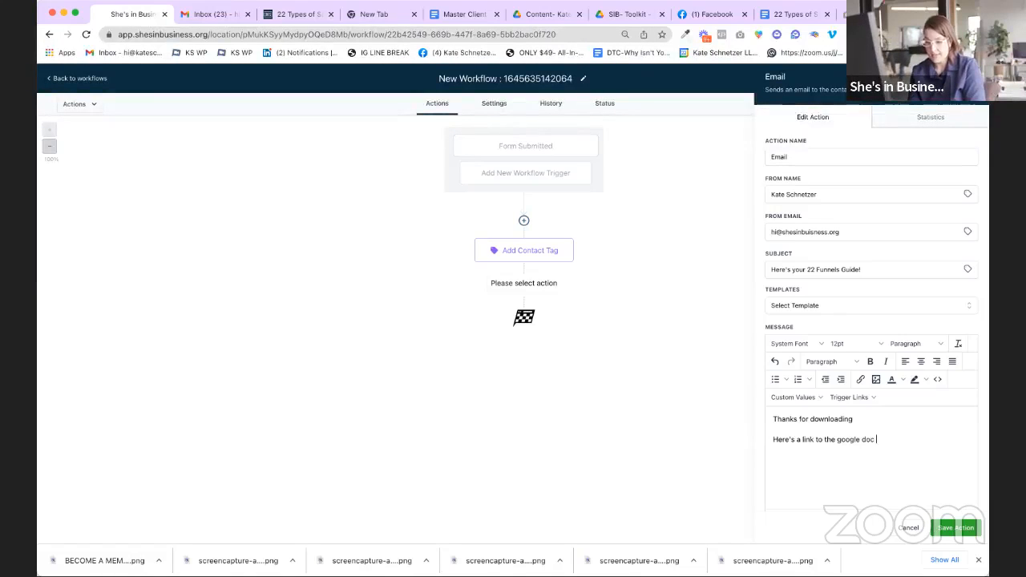
type("-")
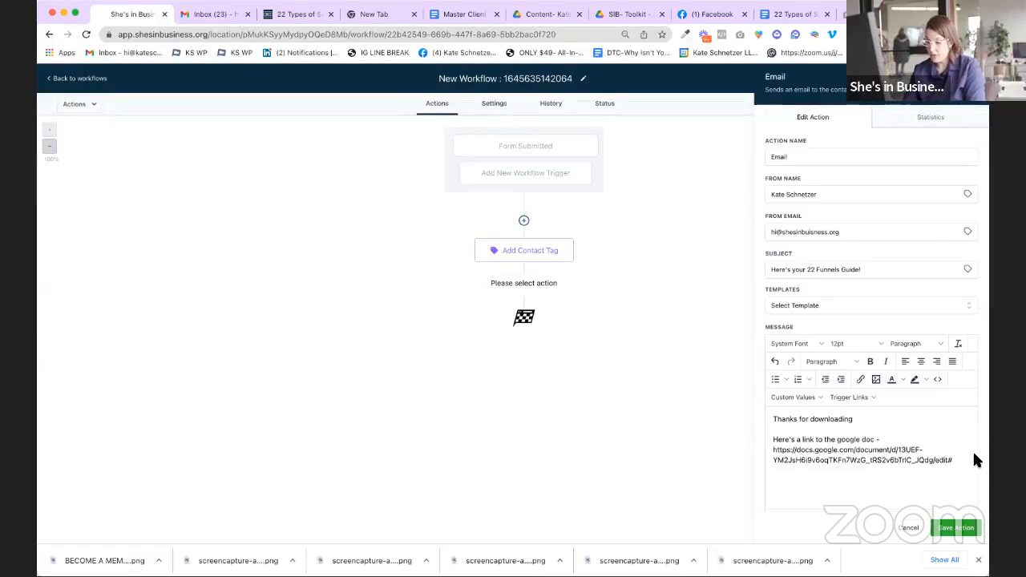
left_click_drag(964, 462, 774, 440)
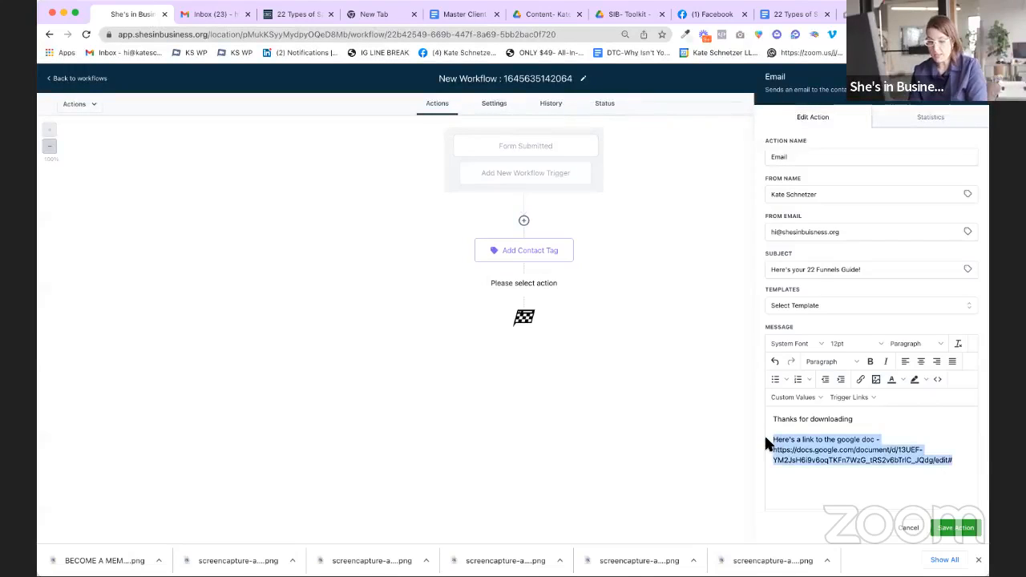
type("Click here to access to the")
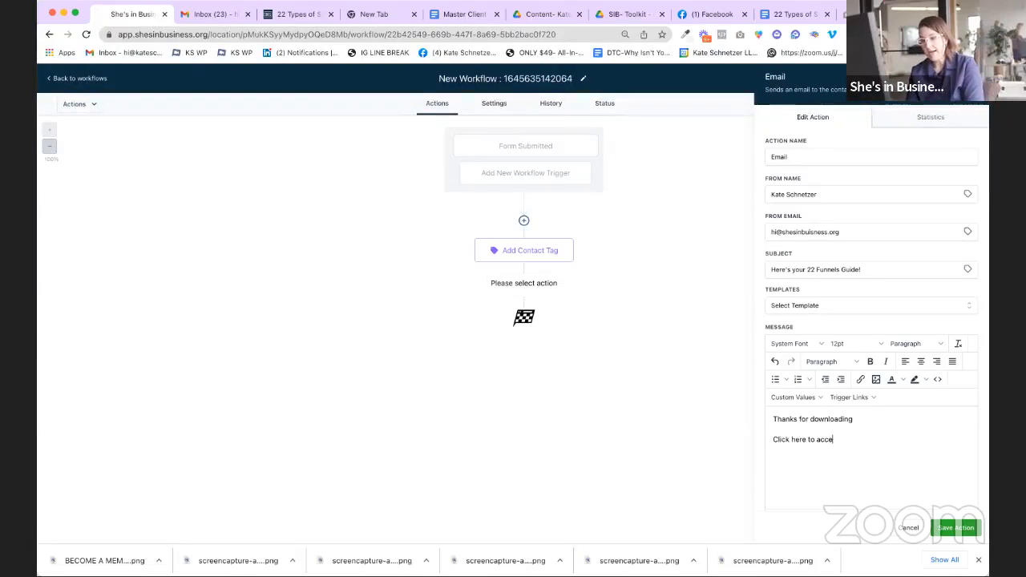
key("BackSpace")
key("BackSpace")
key("BackSpace")
type("e Google Doc")
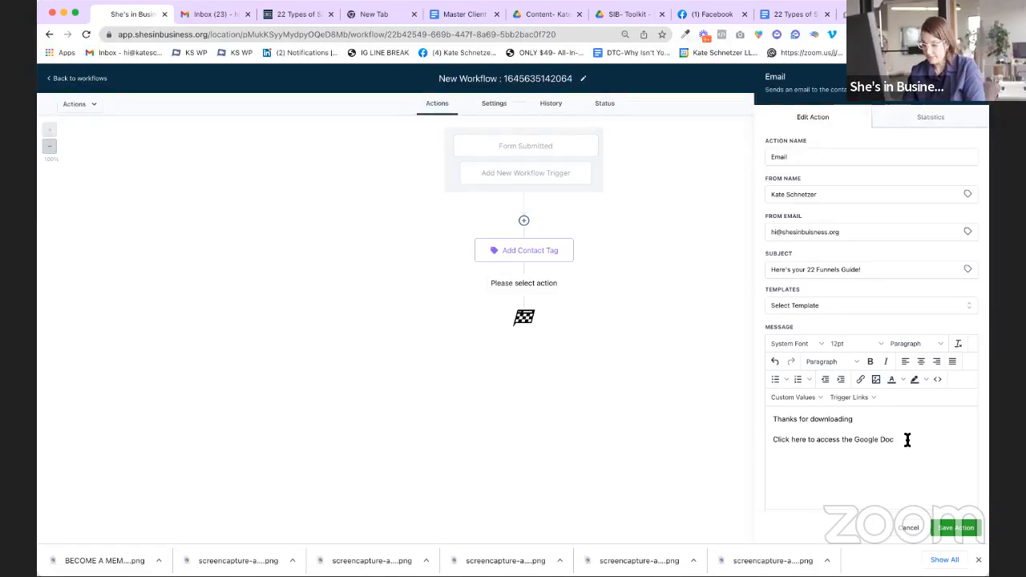
left_click_drag(908, 440, 739, 437)
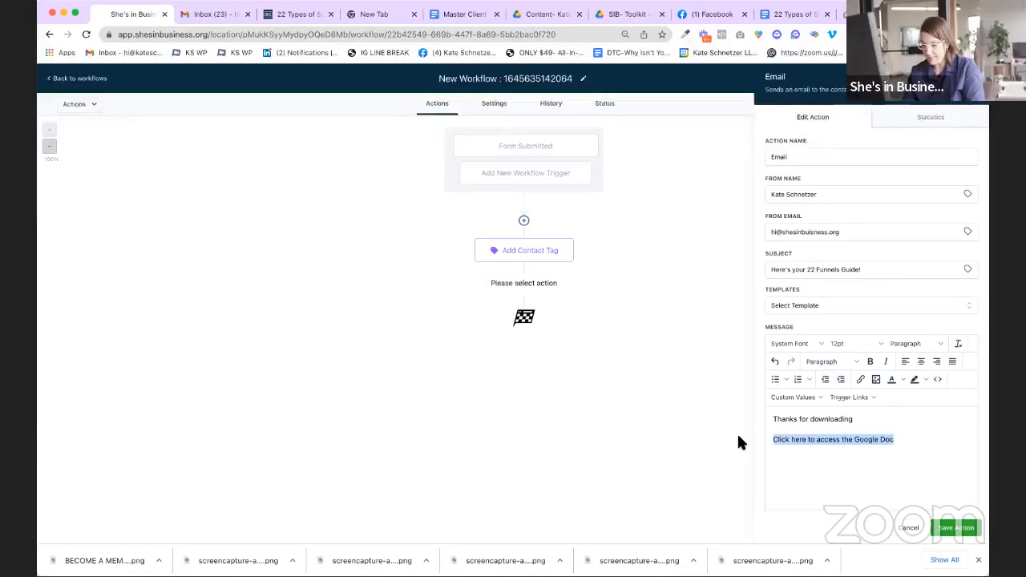
Step: Link the selected line to the pasted Google Doc URL and save the Email step
left_click(858, 378)
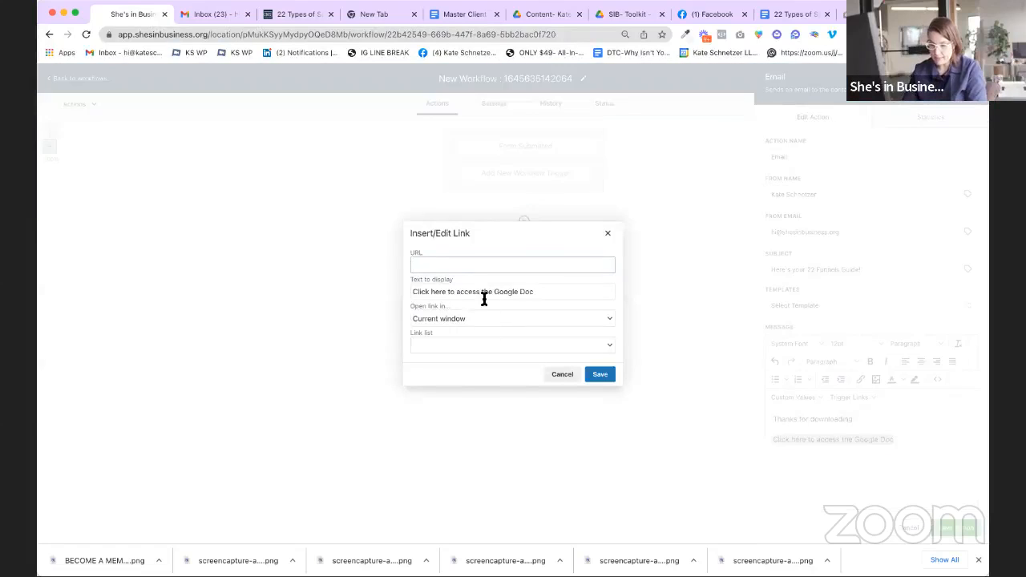
left_click(556, 265)
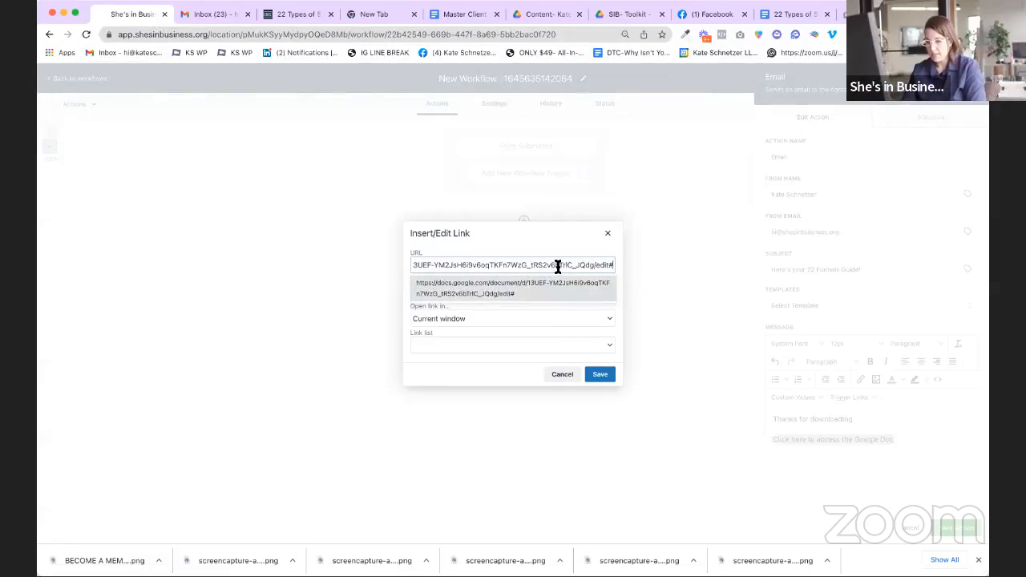
left_click(599, 375)
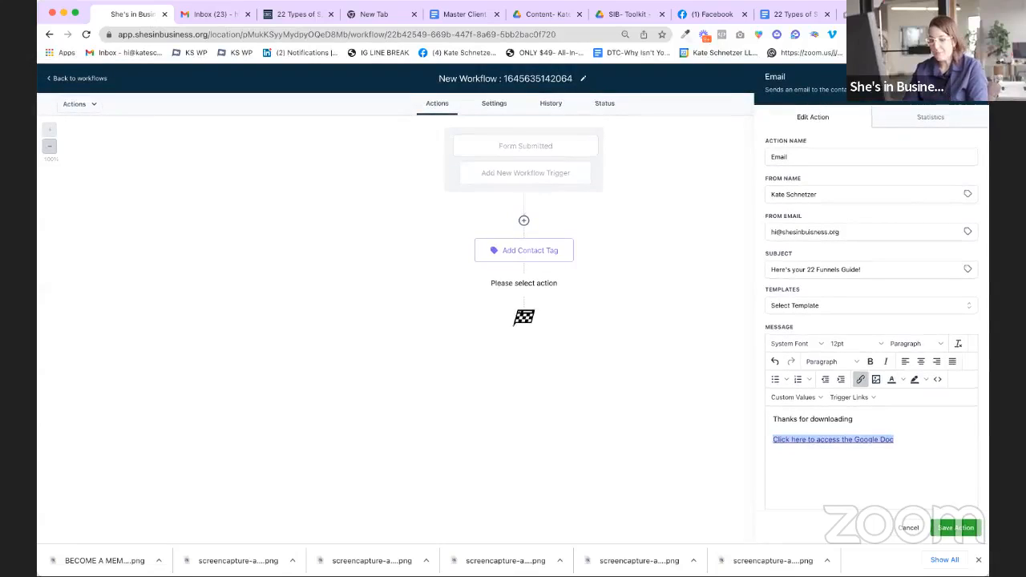
left_click(959, 531)
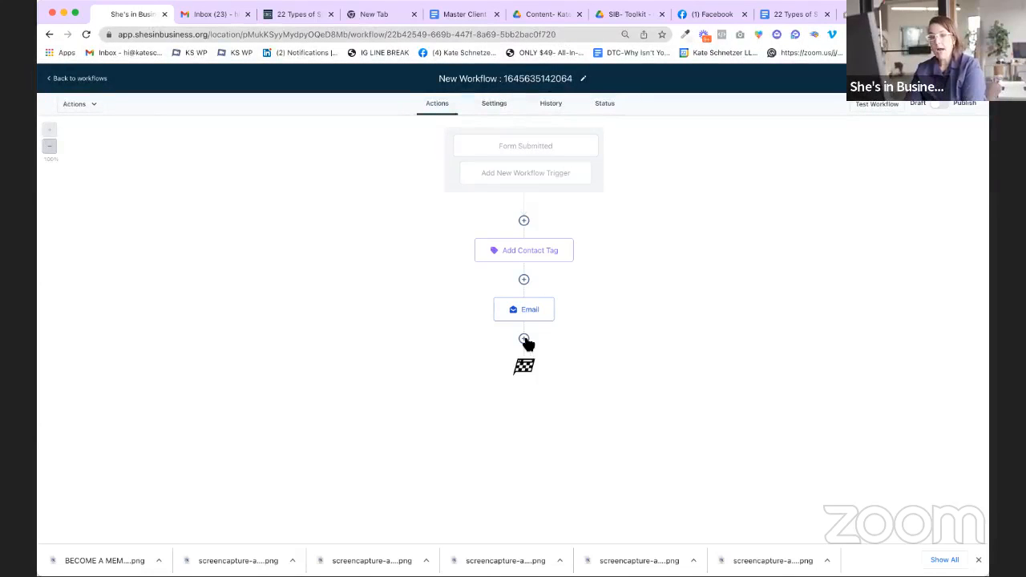
Step: Add a Wait step of 1 day after the Email step
left_click(525, 340)
type("wait")
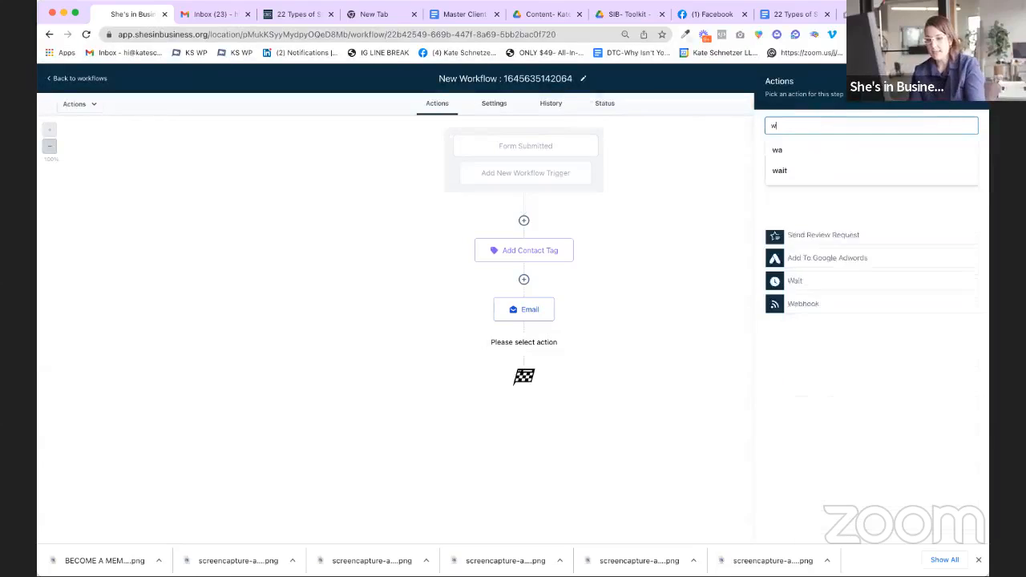
key("BackSpace")
key("BackSpace")
key("BackSpace")
key("BackSpace")
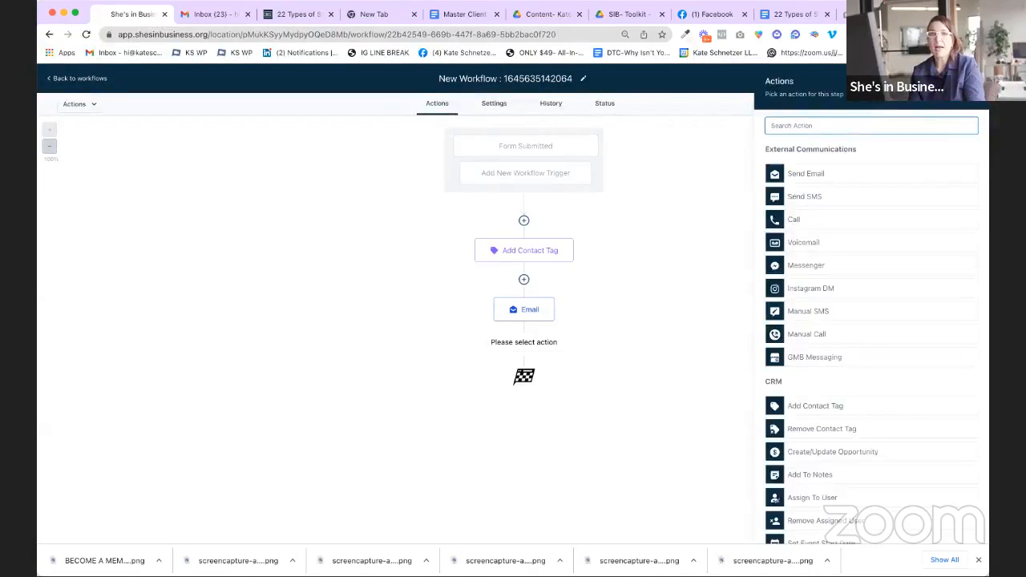
scroll(850, 360, "down", 10)
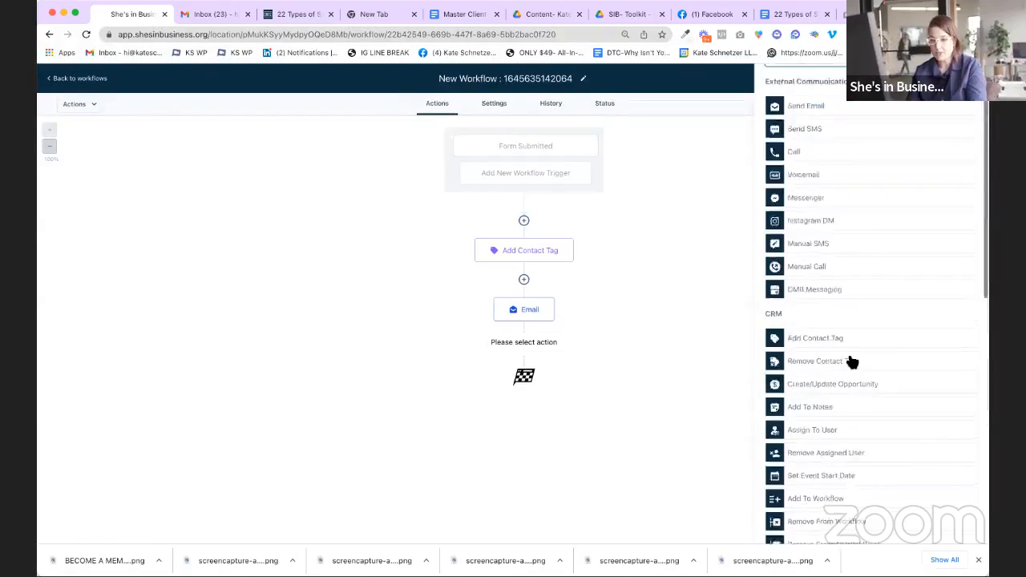
scroll(863, 477, "up", 10)
type("wait")
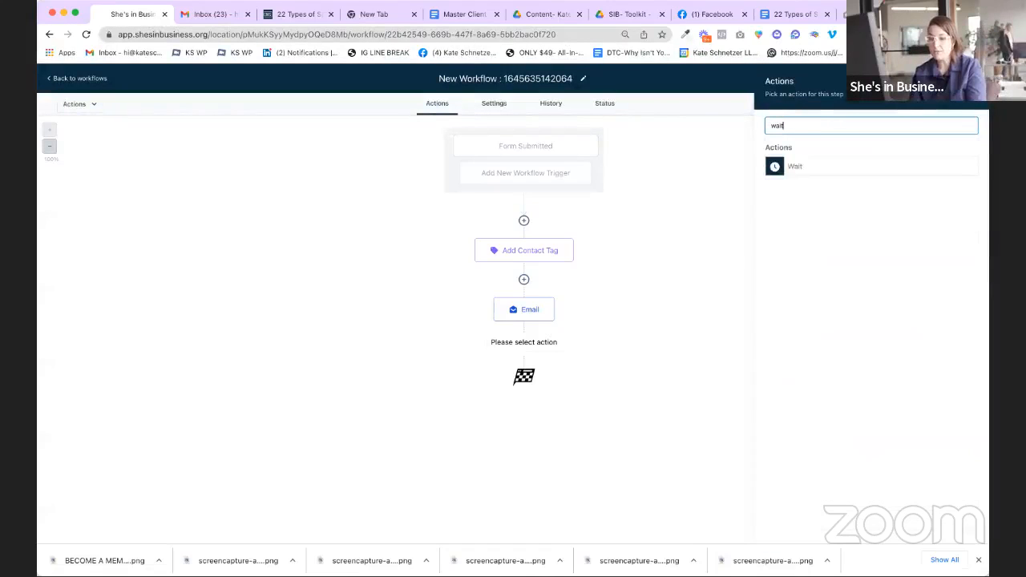
left_click(807, 172)
left_click(724, 227)
type("1")
left_click(841, 225)
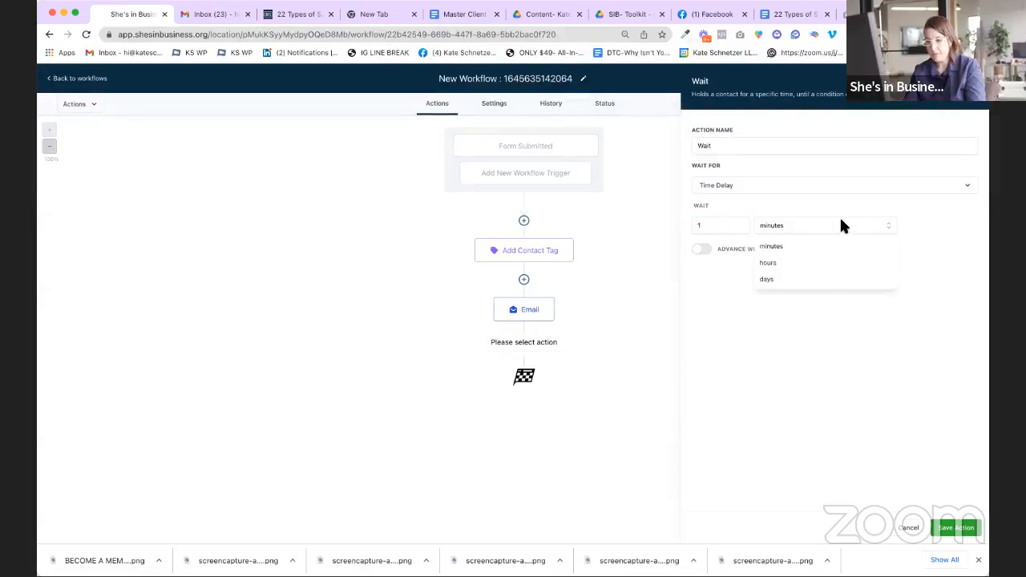
left_click(828, 277)
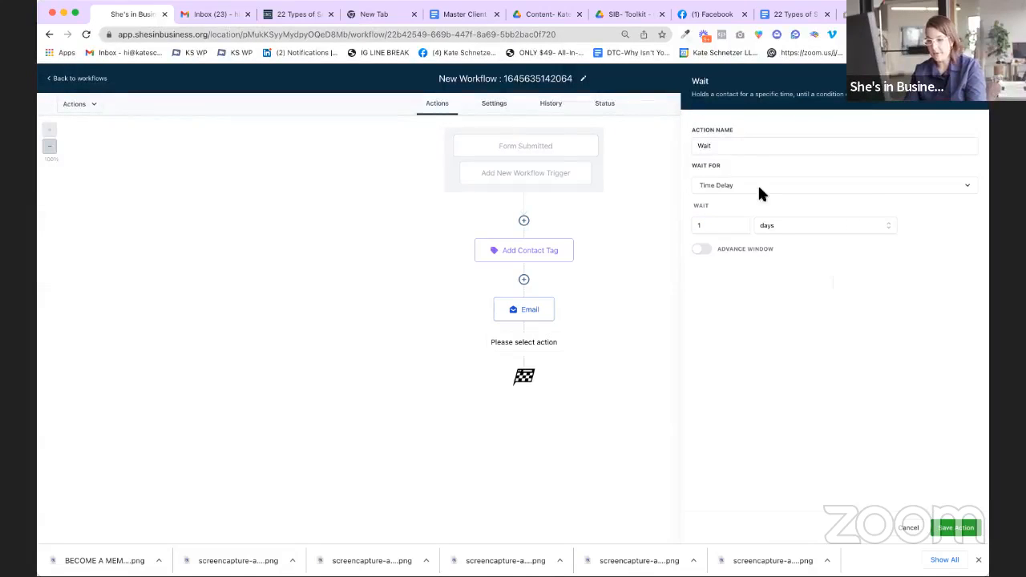
left_click(950, 528)
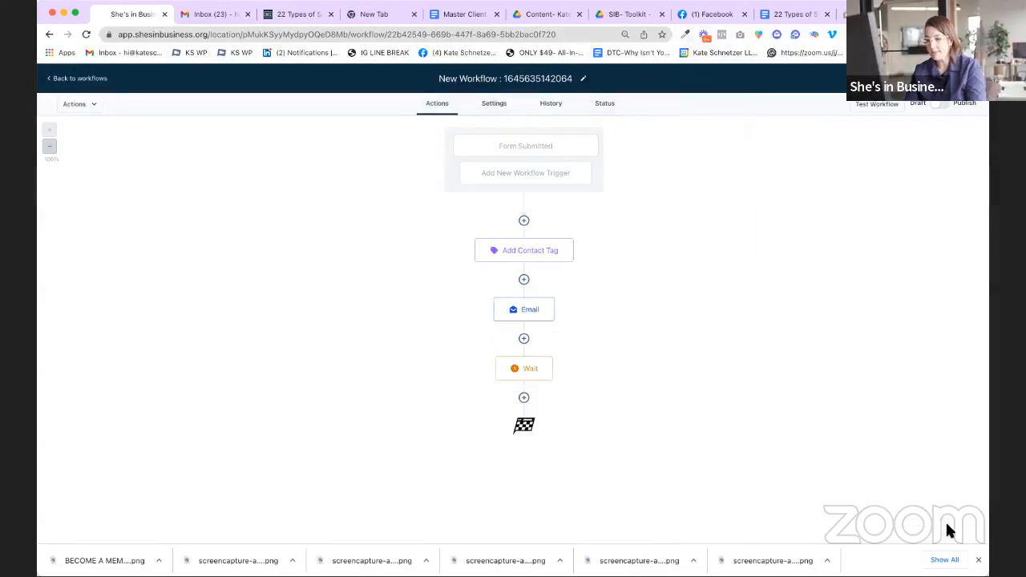
Step: Rename the wait step to 'Wait 1 Day' and save it
left_click(541, 370)
left_click(769, 145)
type("1 Day")
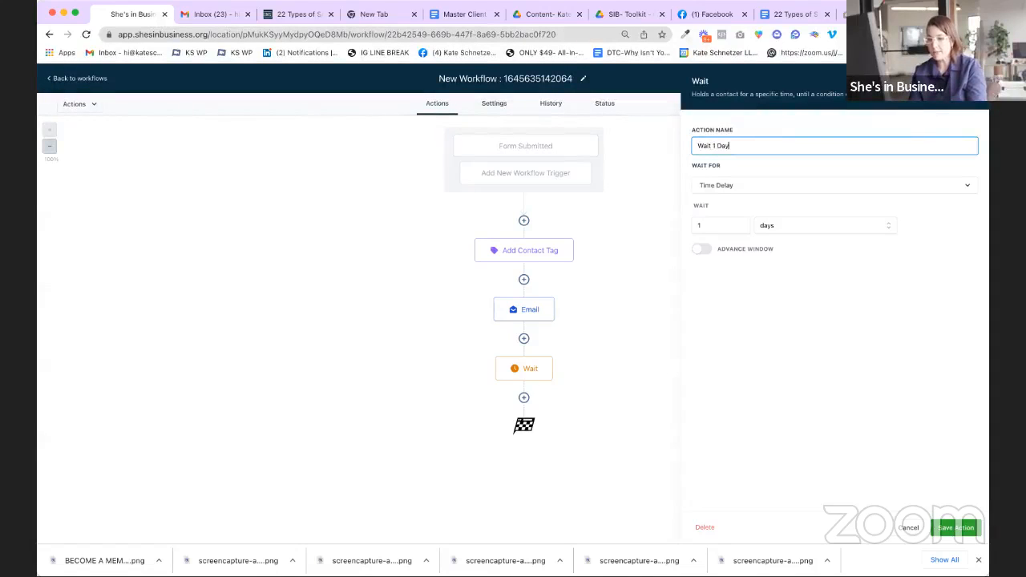
left_click(962, 528)
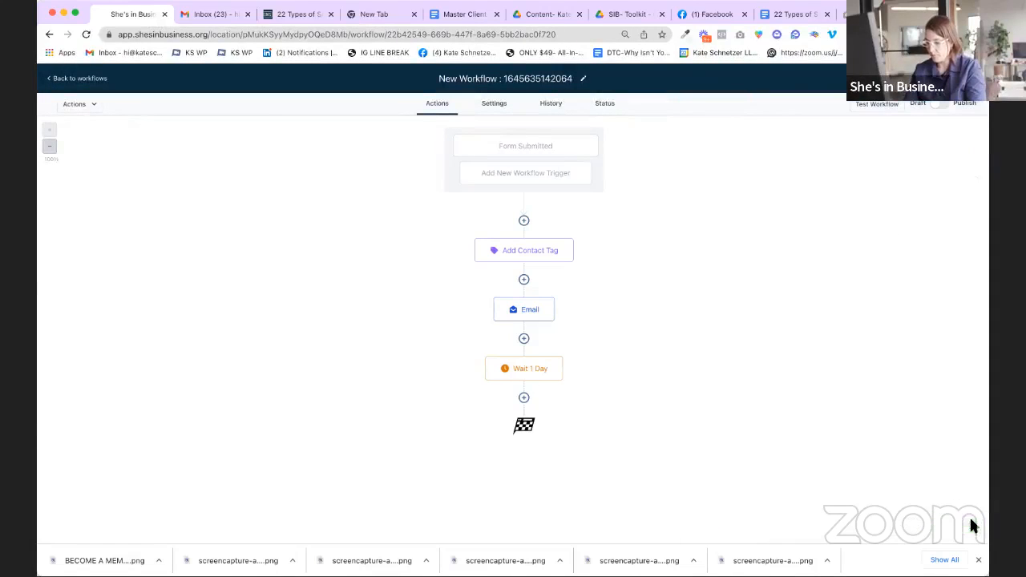
Step: Add a Send Email step below Wait 1 Day
left_click(525, 399)
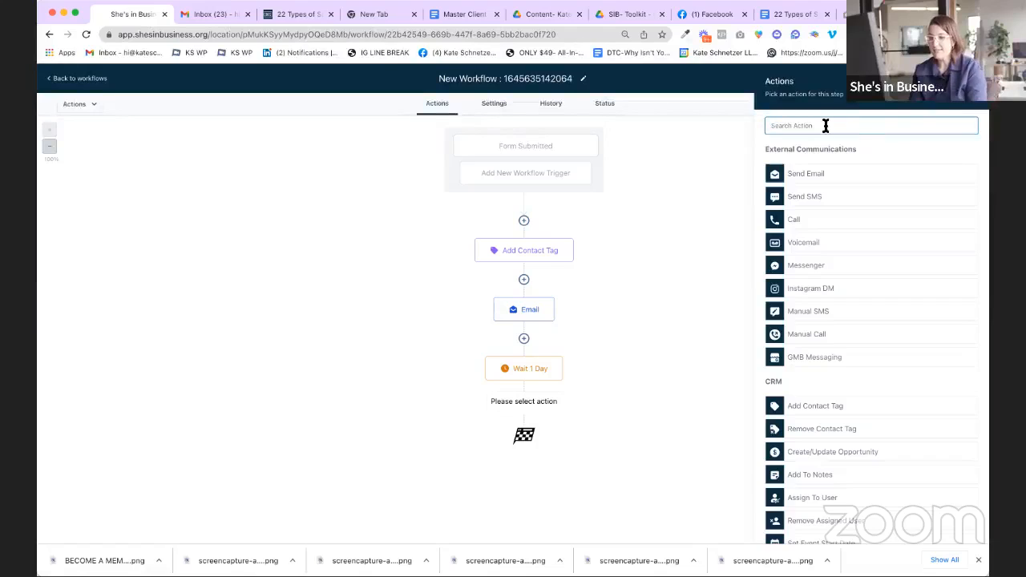
type("email")
left_click(832, 167)
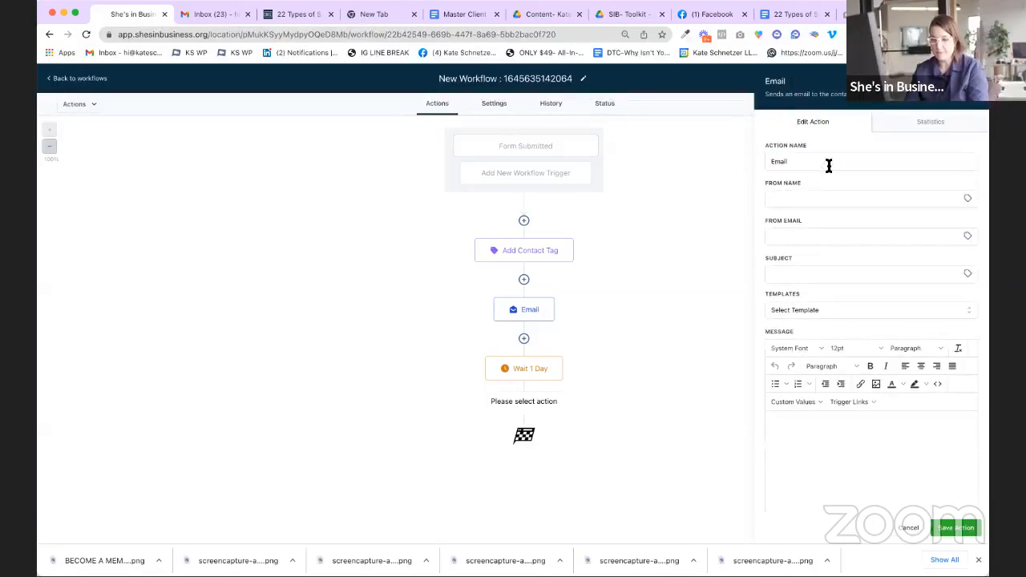
Step: Enter sender name and e-mail, subject 'Hey there', body 'Hey thanks for downloading the guide.', and save
left_click(818, 198)
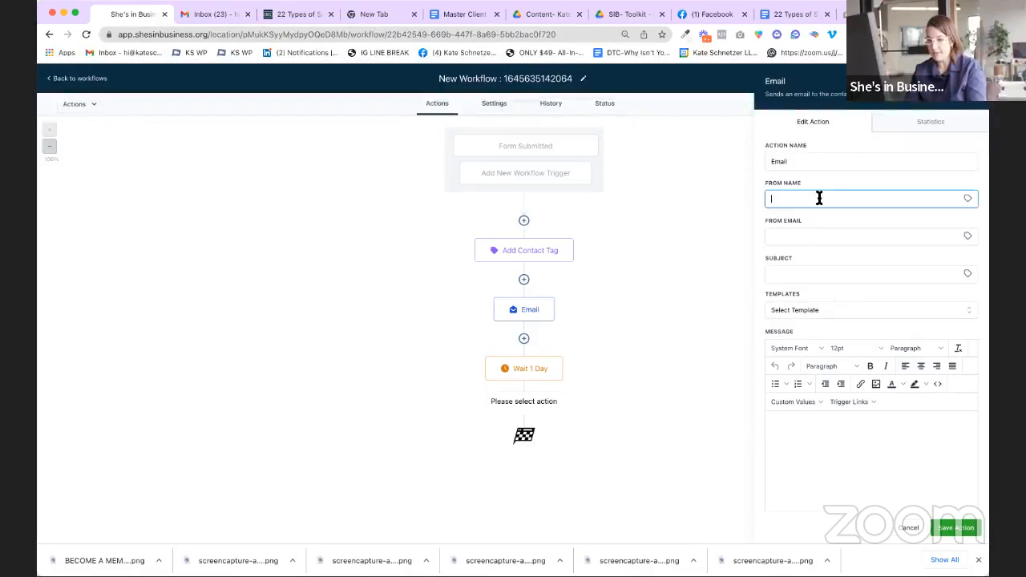
key("Tab")
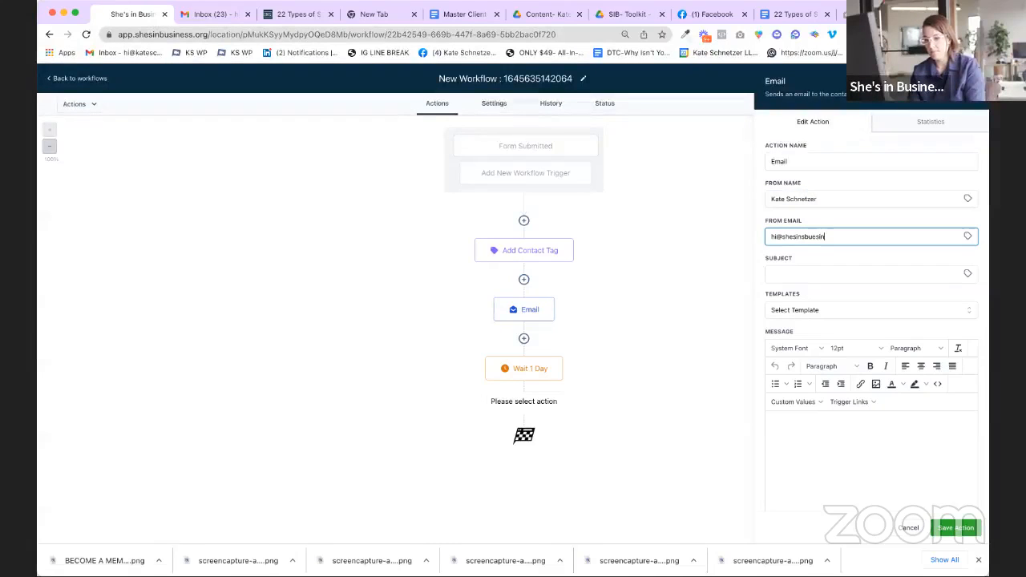
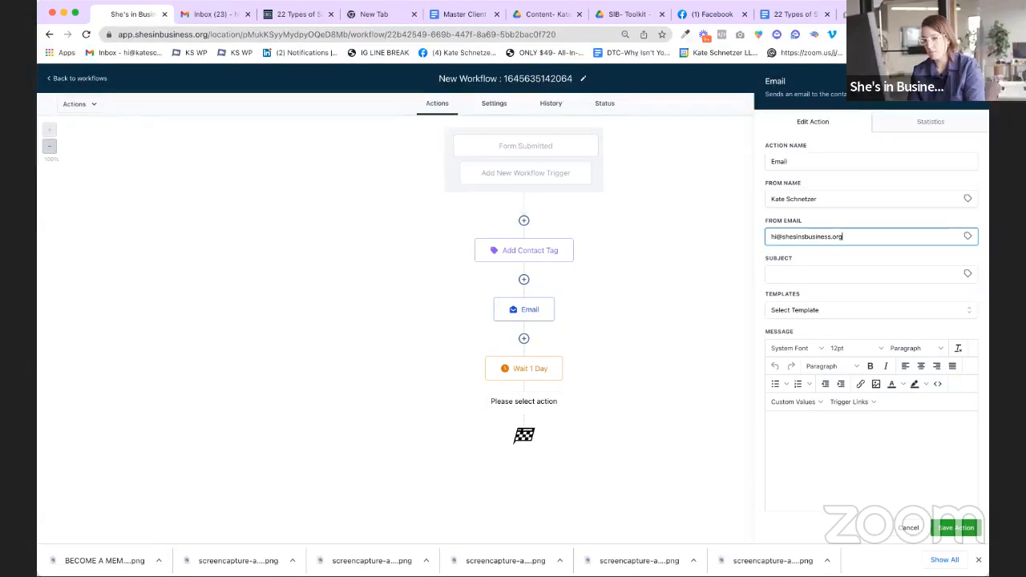
key("Tab")
type("Hey there")
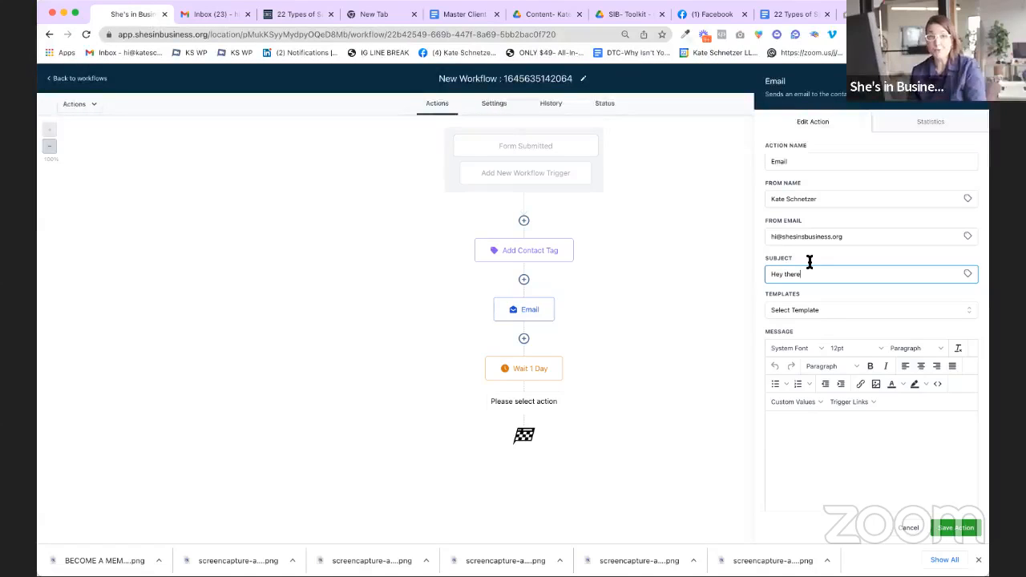
left_click(846, 463)
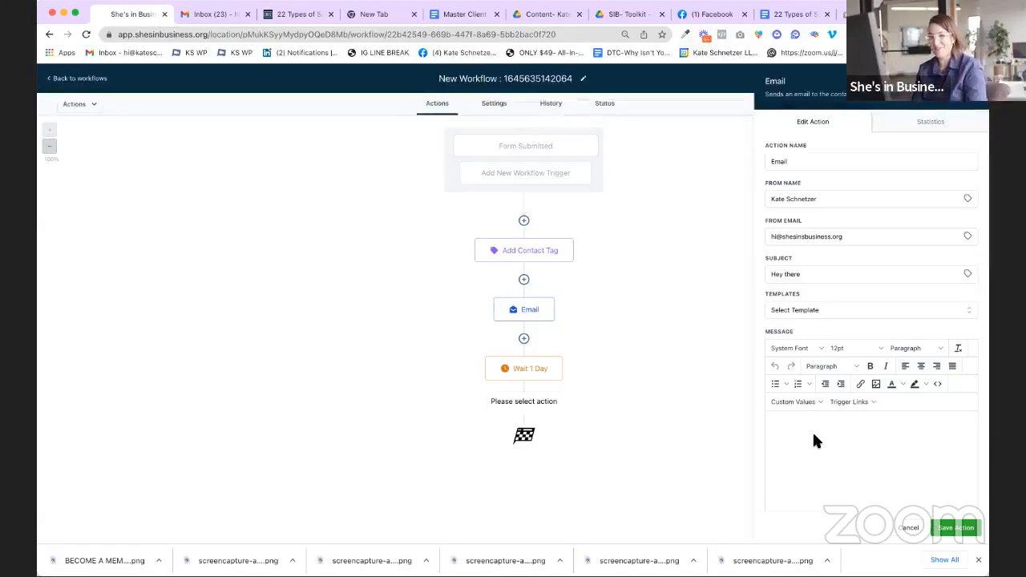
type("Hey than")
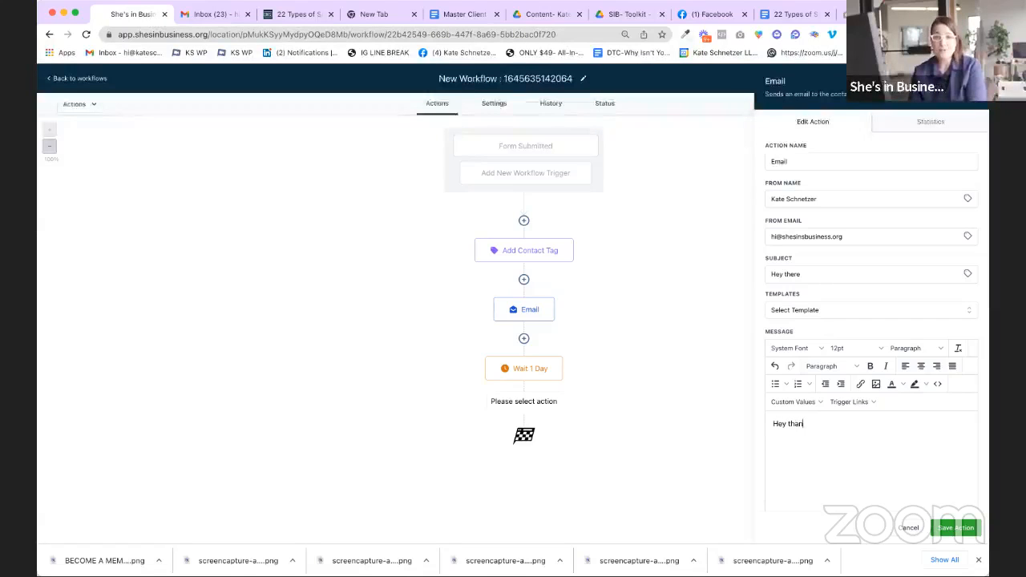
type("ks for do")
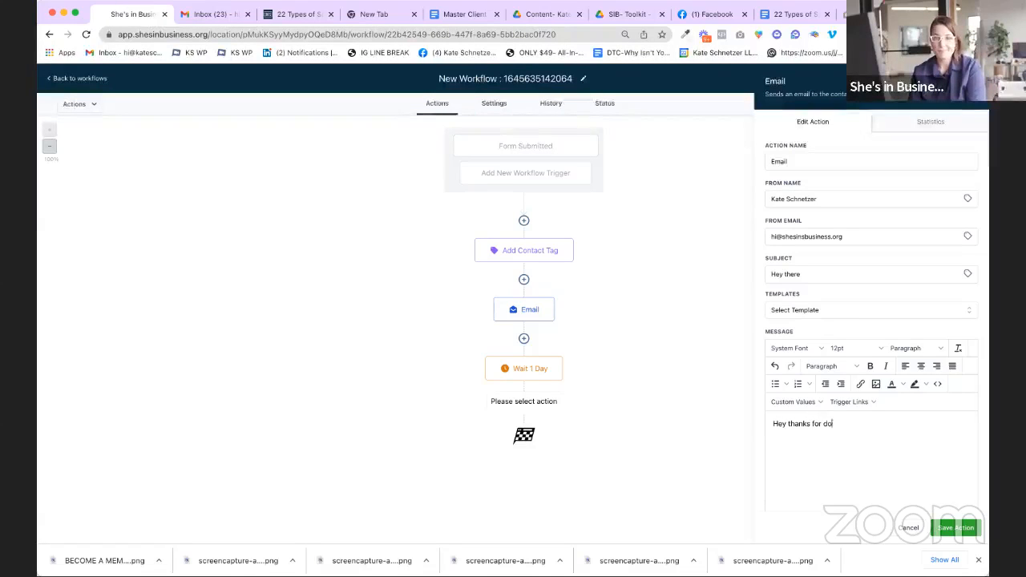
type("wnloading the guide.")
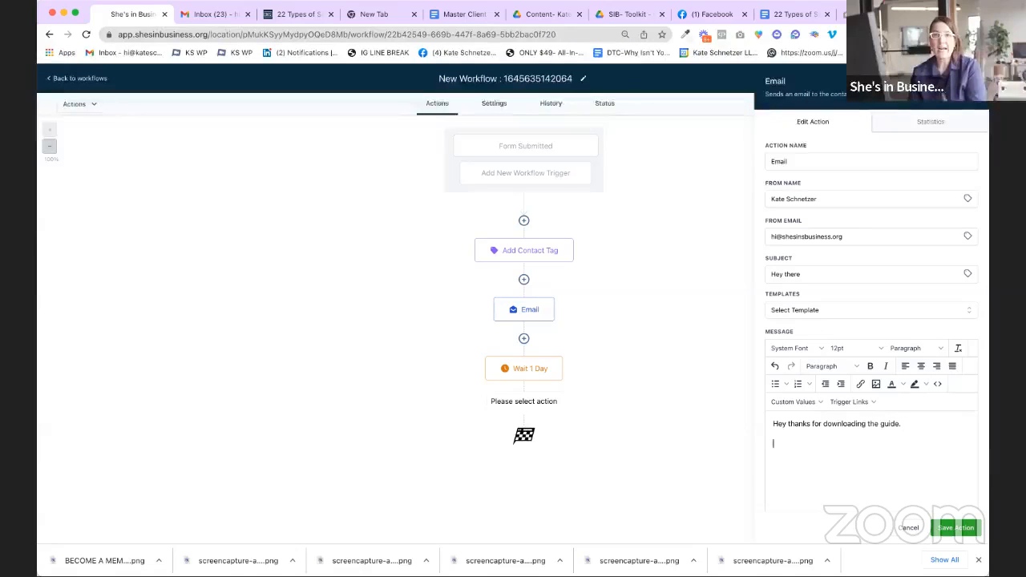
key("Return")
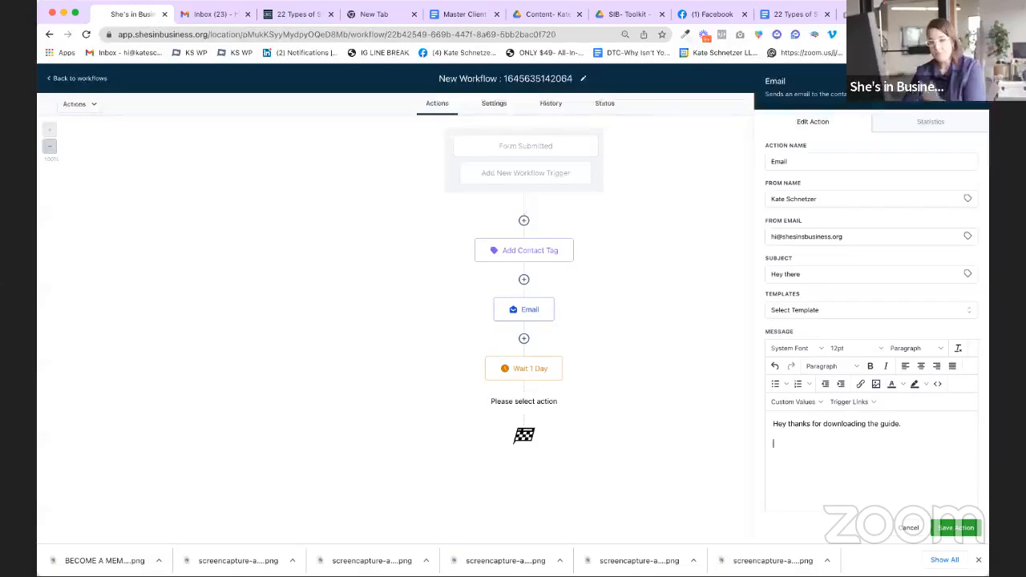
left_click(958, 529)
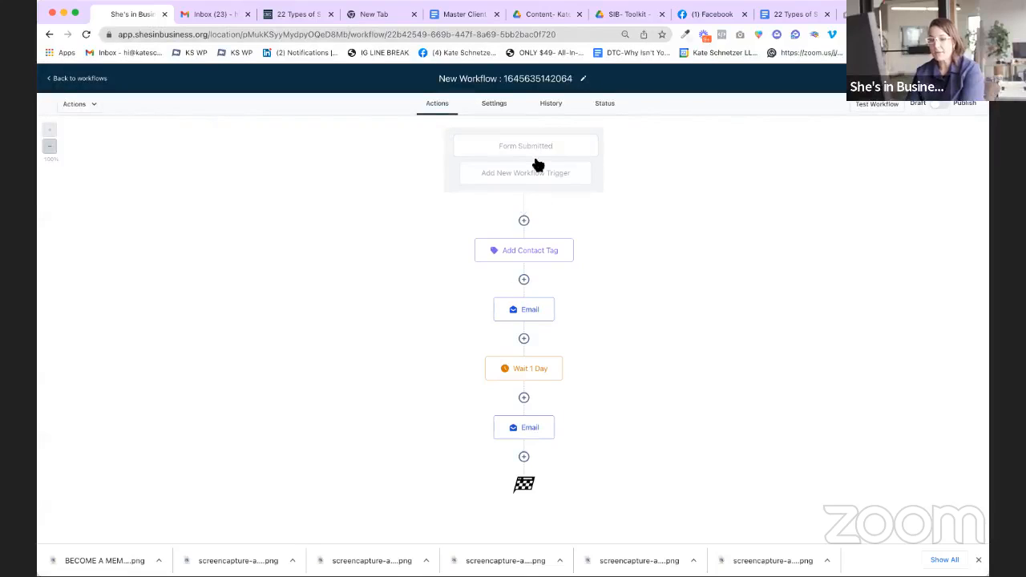
left_click(561, 78)
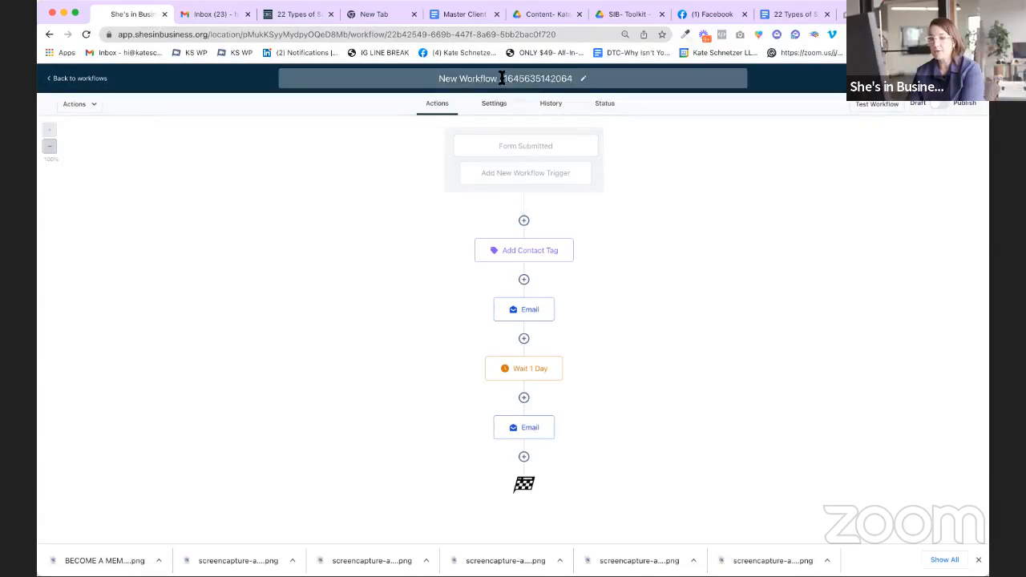
triple_click(561, 77)
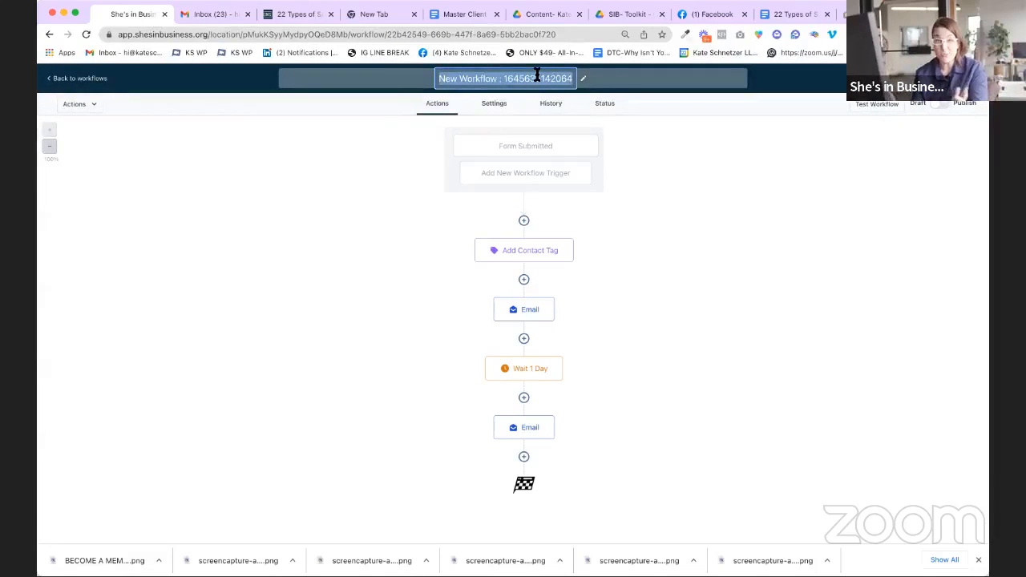
Step: Name the workflow 'Contact Form Submitted -> Tag Added -> Delivery -> Nurture Sequence', publish it, and return to workflows
type("Contact Form Submitte")
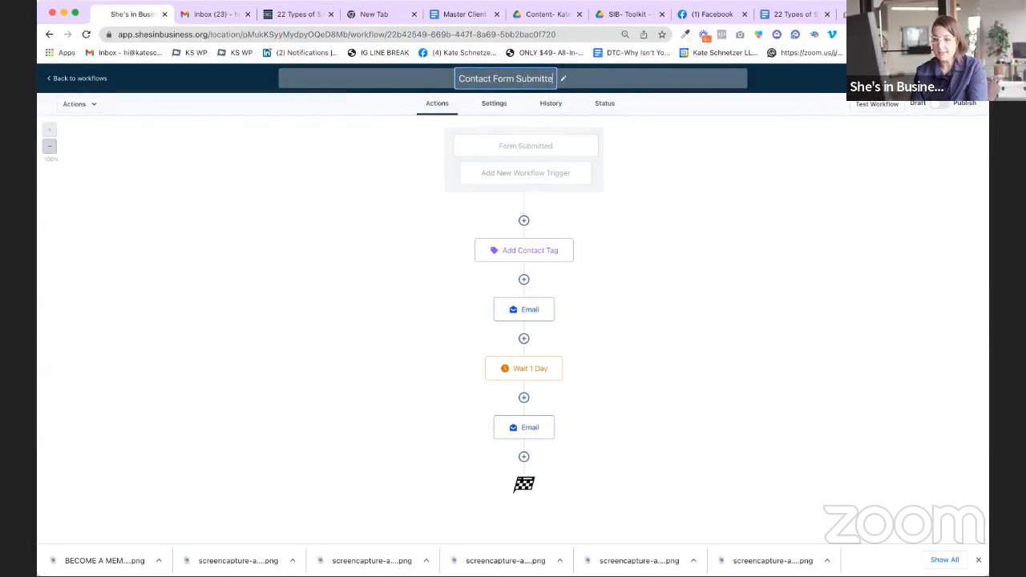
type("d ->")
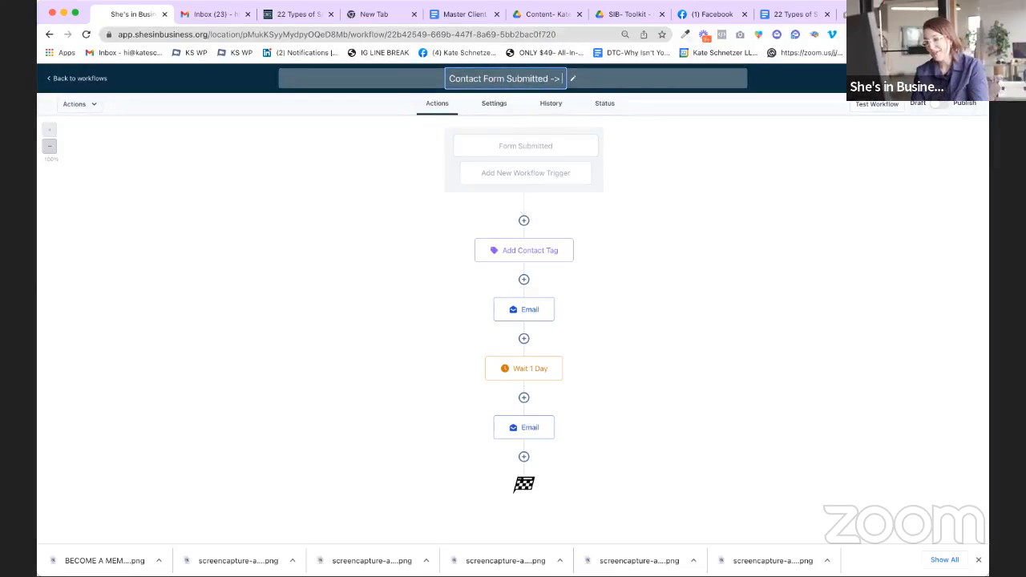
type(" Tag Added")
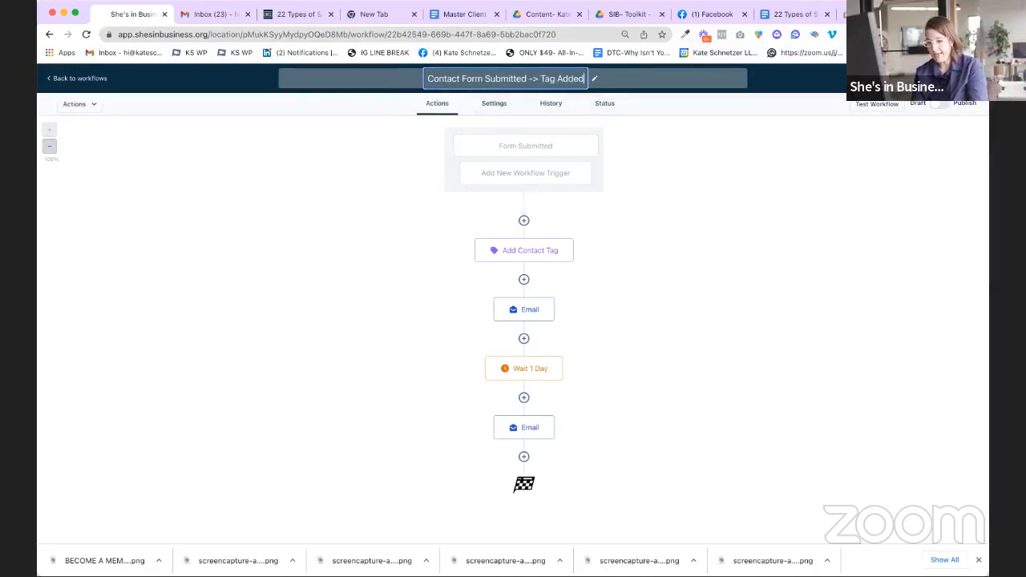
type(" -> De")
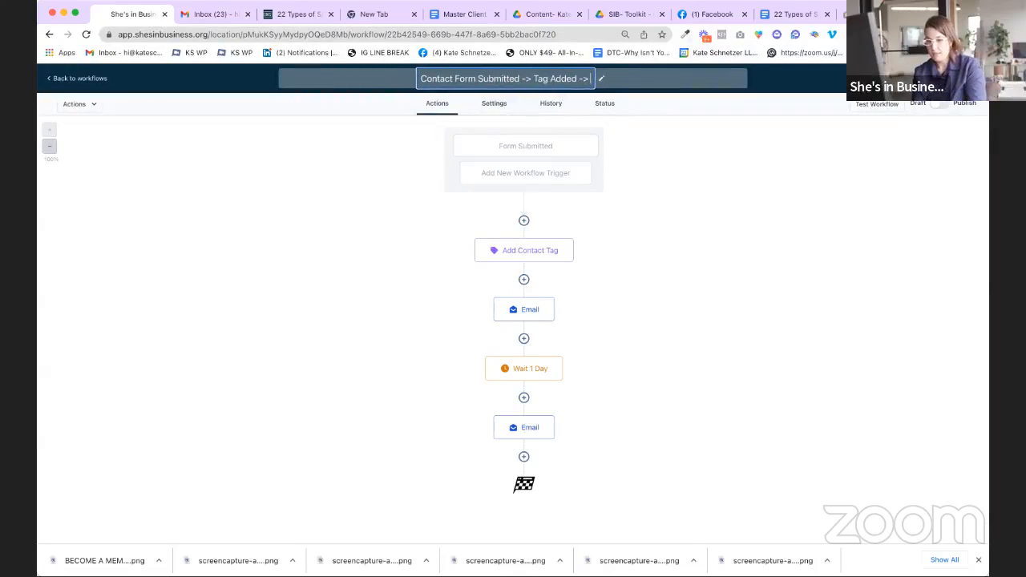
type("ery")
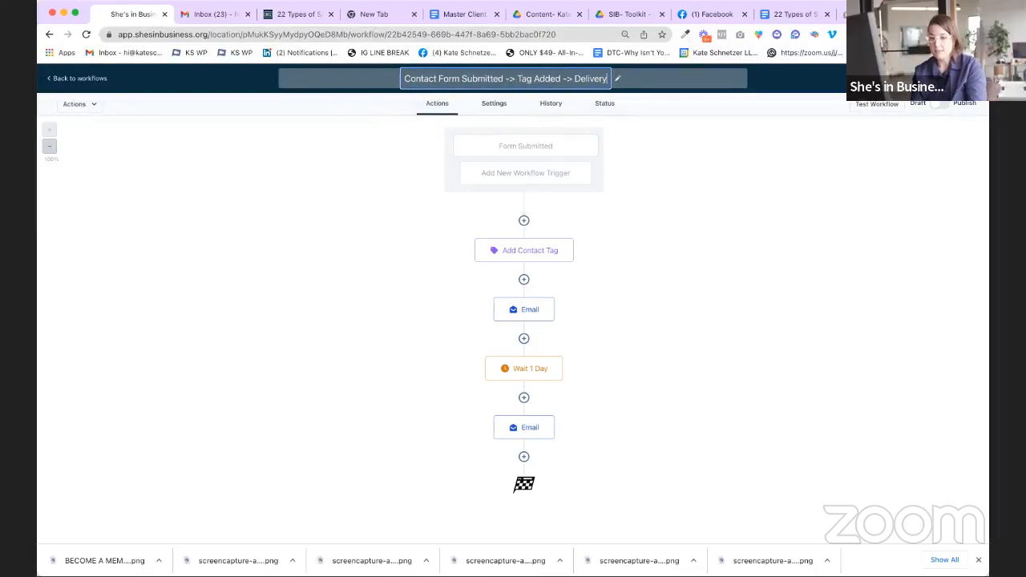
type(" -> Nurt")
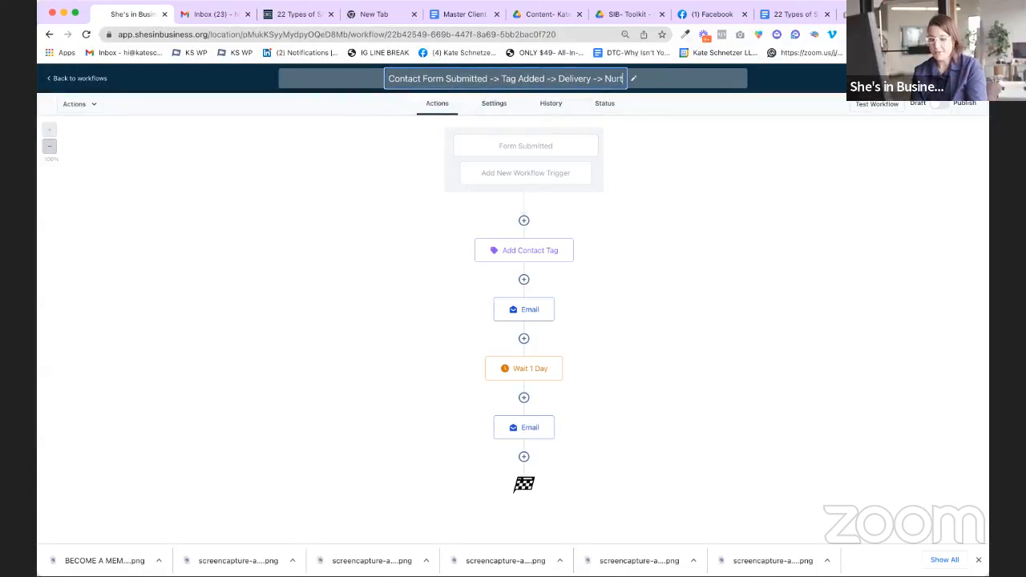
type("ure Sequencer")
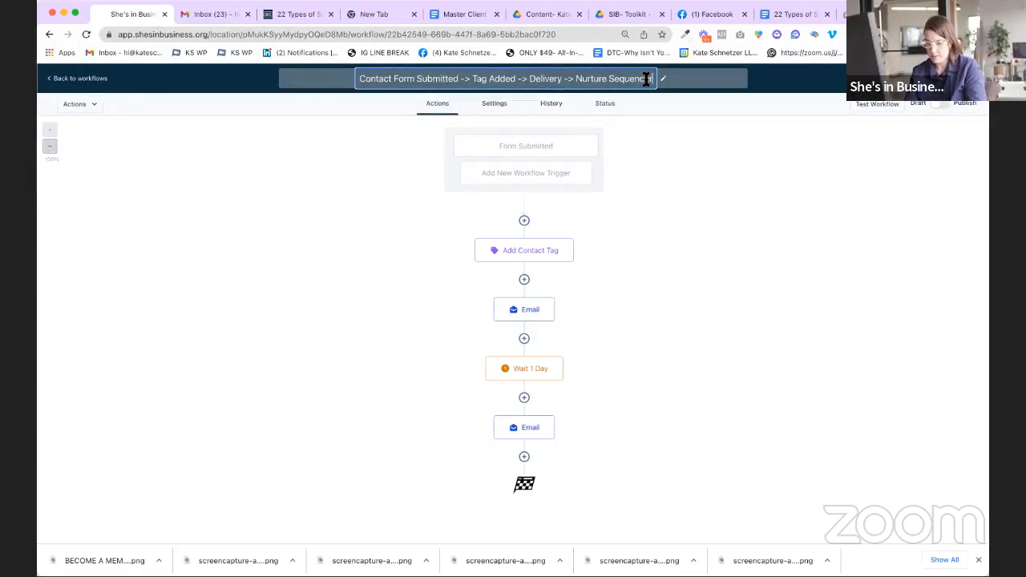
key("BackSpace")
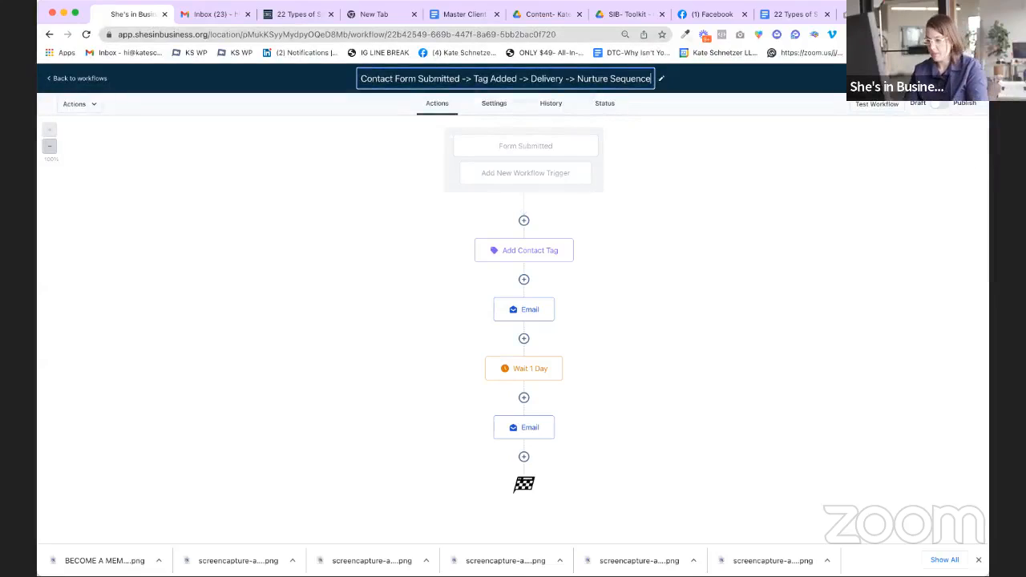
key("Return")
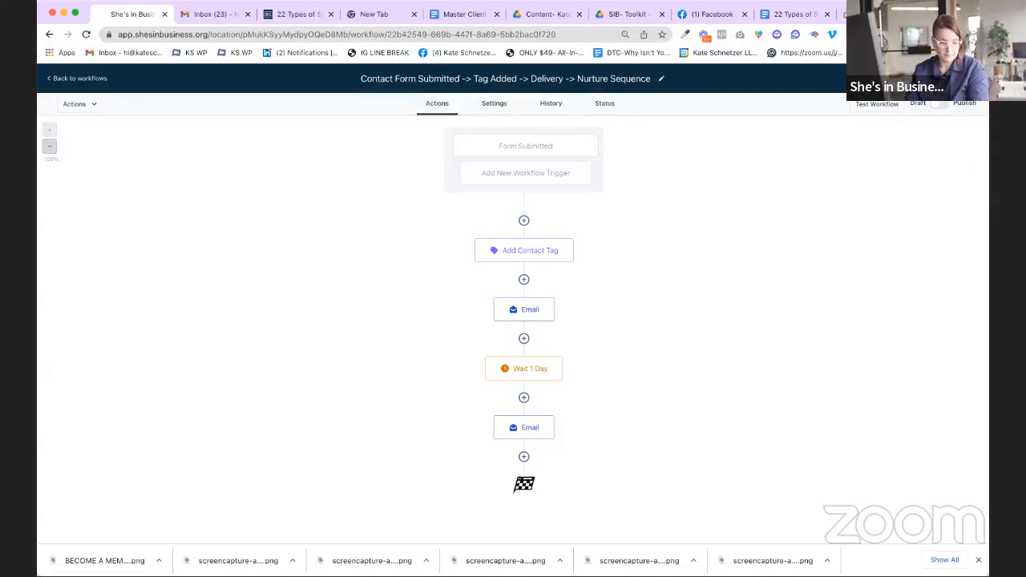
left_click(946, 104)
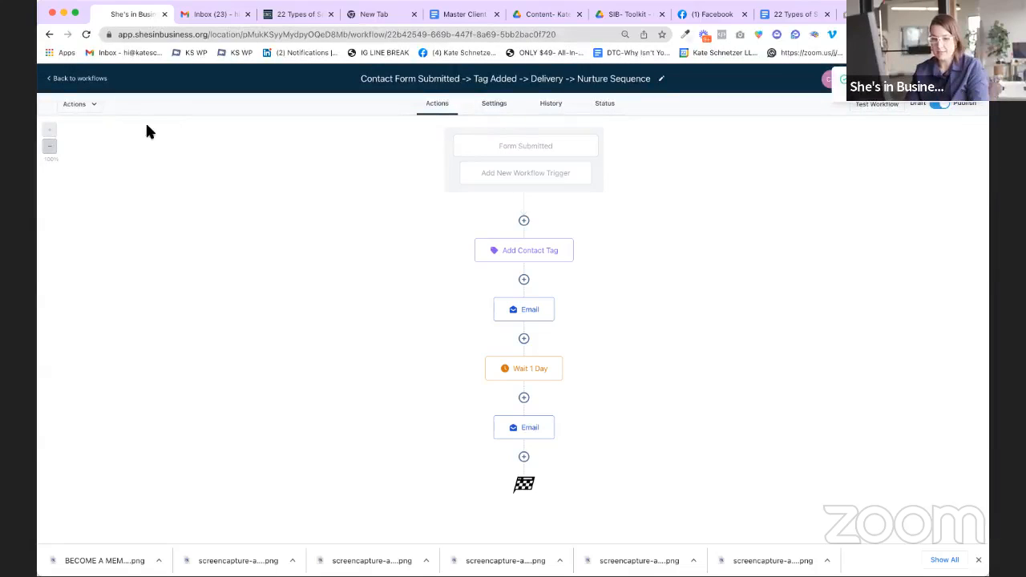
left_click(80, 78)
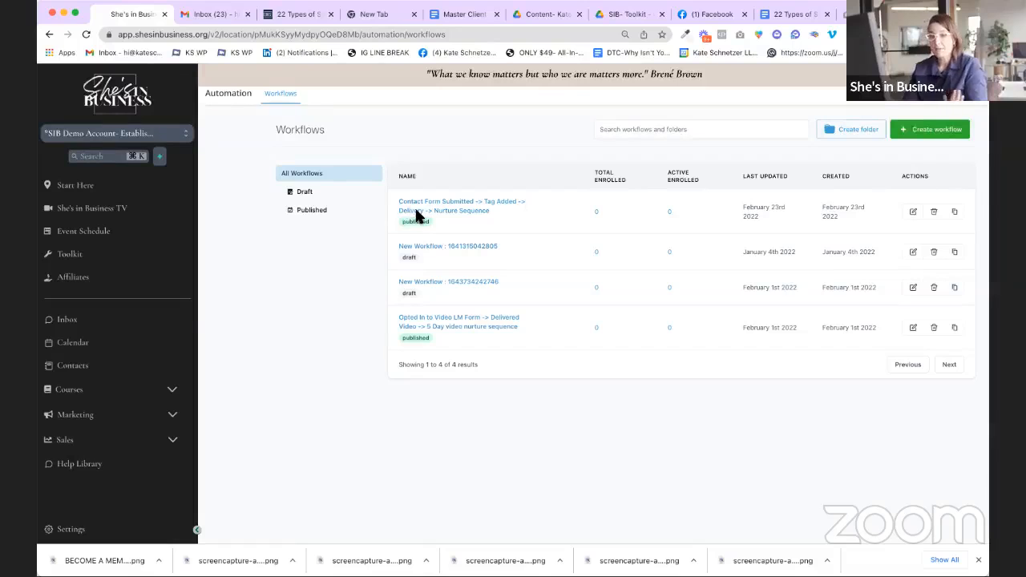
Step: Go to Sites via the left sidebar and open the Forms Builder
left_click(70, 392)
left_click(102, 456)
scroll(109, 433, "down", 2)
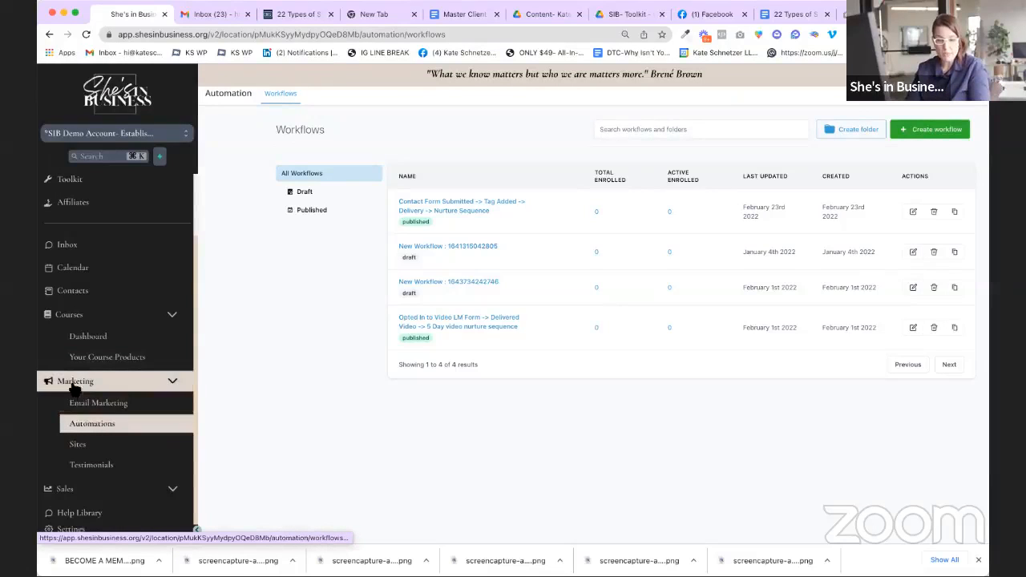
scroll(89, 417, "up", 2)
left_click(73, 457)
left_click(72, 457)
scroll(76, 453, "down", 2)
left_click(80, 450)
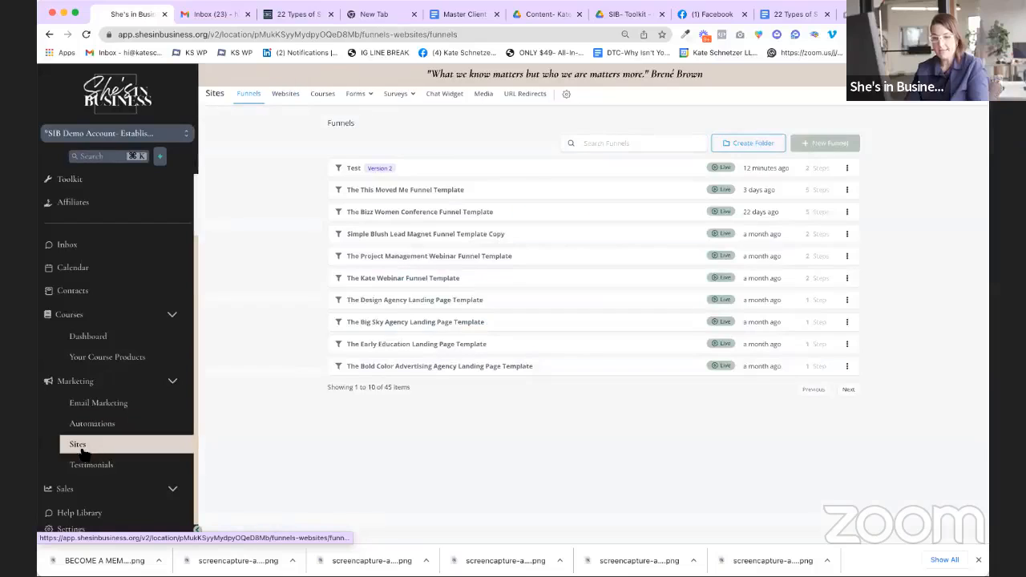
mouse_move(364, 96)
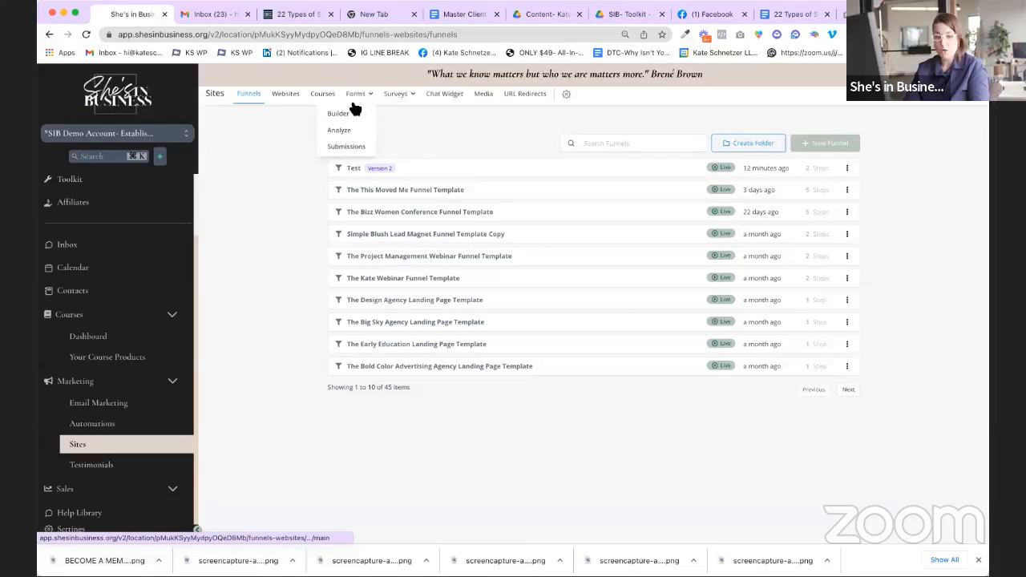
left_click(340, 117)
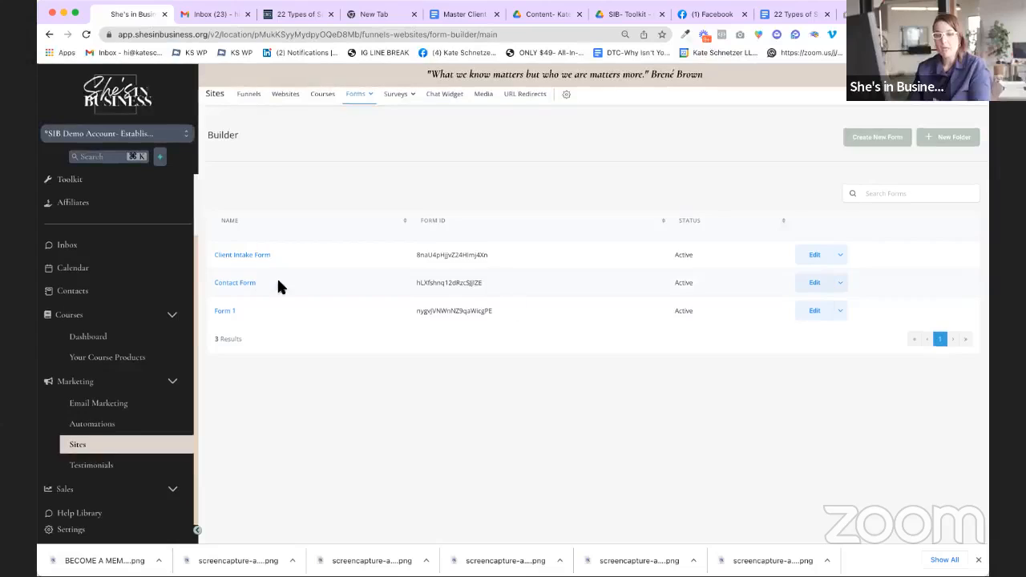
Step: Switch from the Forms Builder to the Funnels tab in Sites
left_click(257, 101)
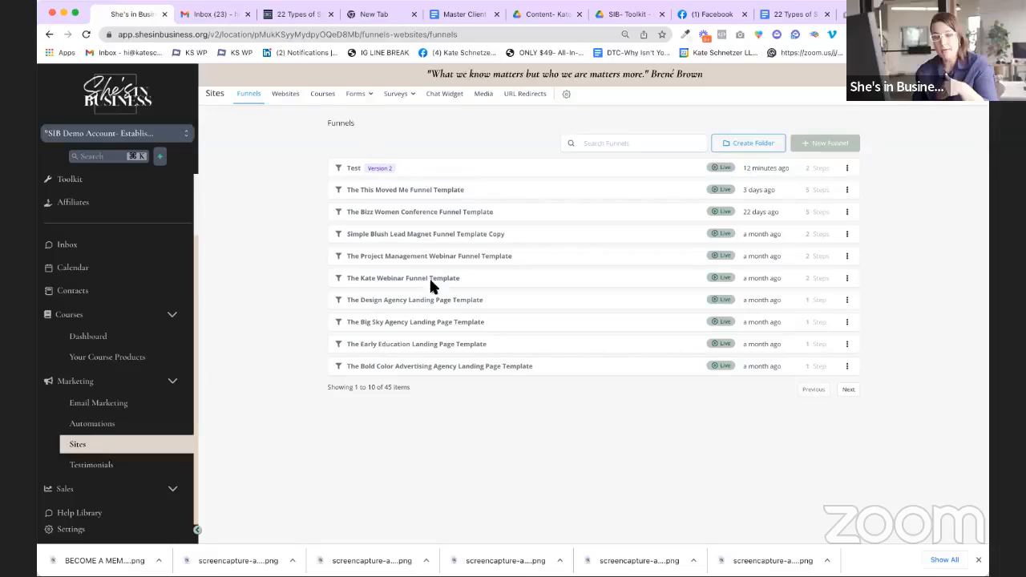
Step: Open The Funnel Fundamentals Funnel Templates funnel and edit its Opt In step's page
left_click(850, 390)
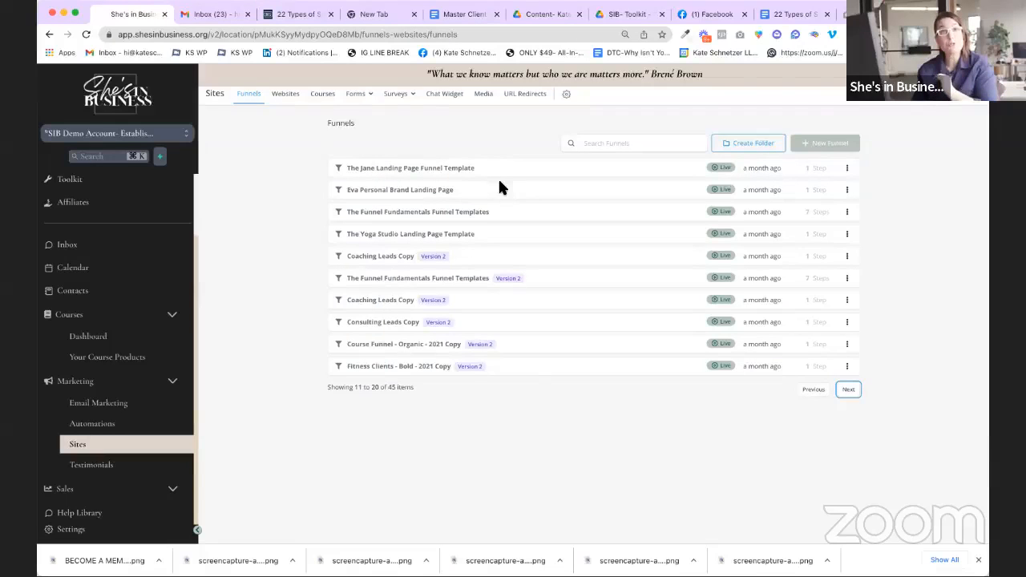
left_click(406, 212)
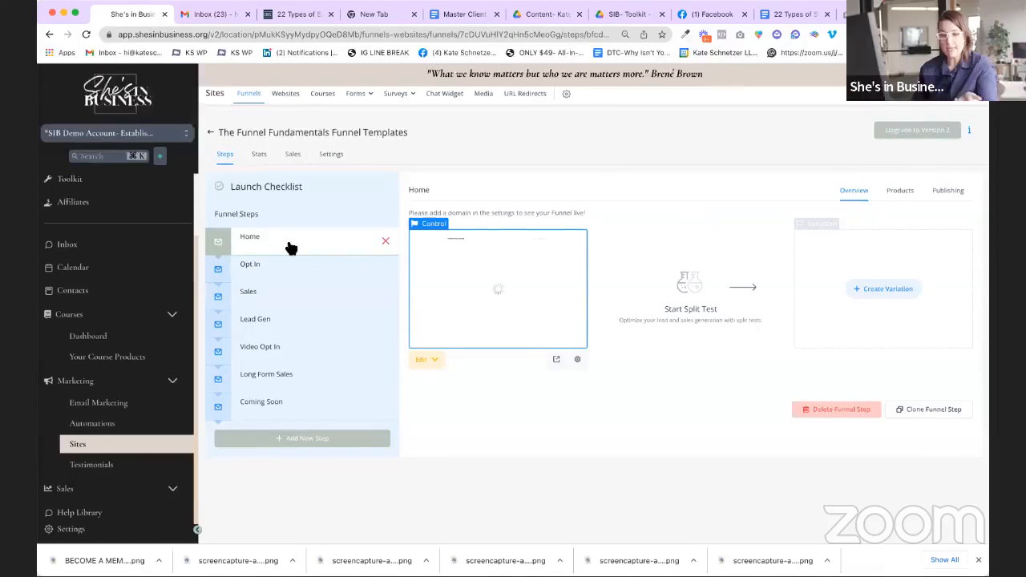
left_click(265, 285)
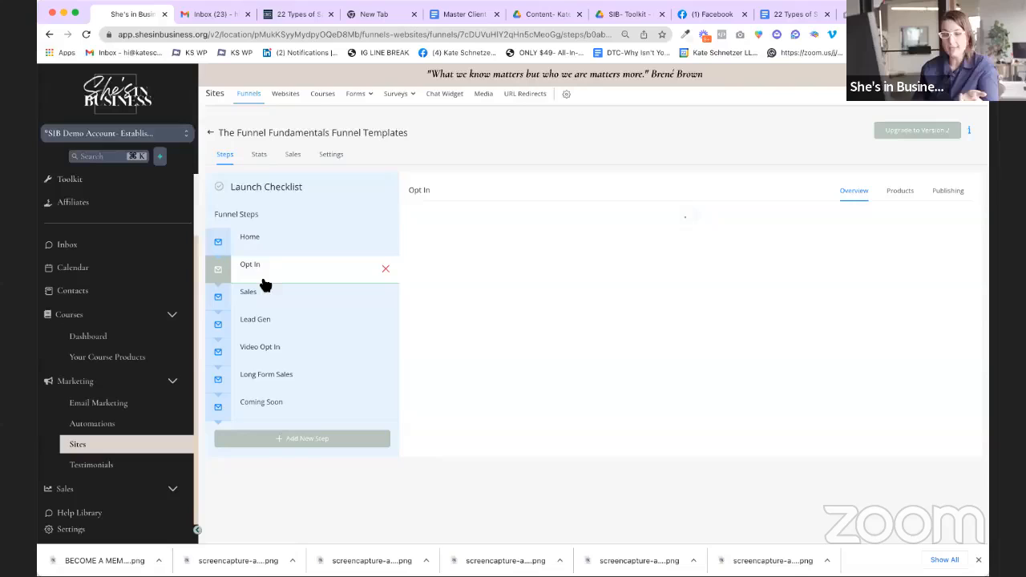
left_click(282, 305)
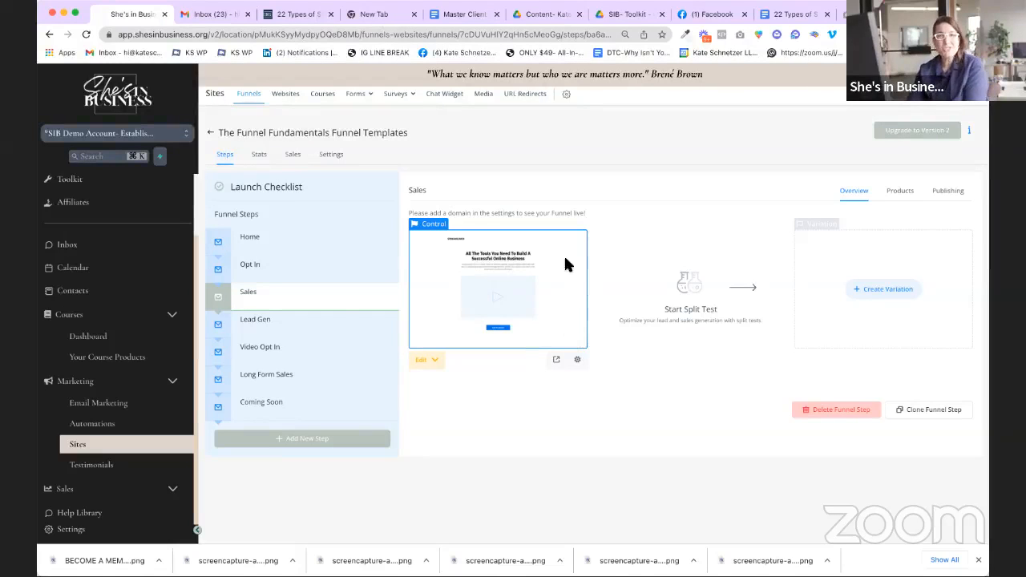
left_click(278, 268)
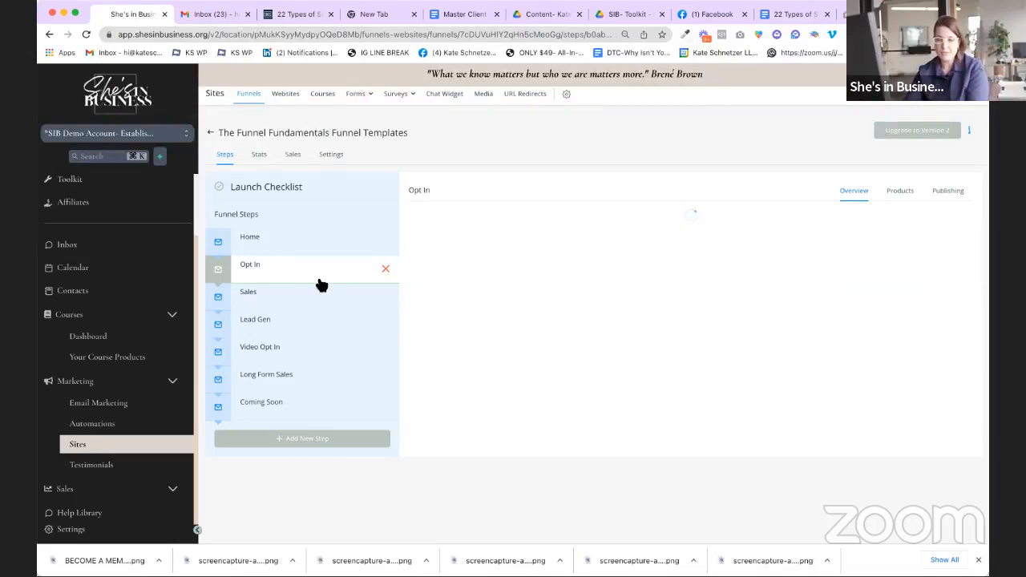
mouse_move(417, 365)
left_click(461, 383)
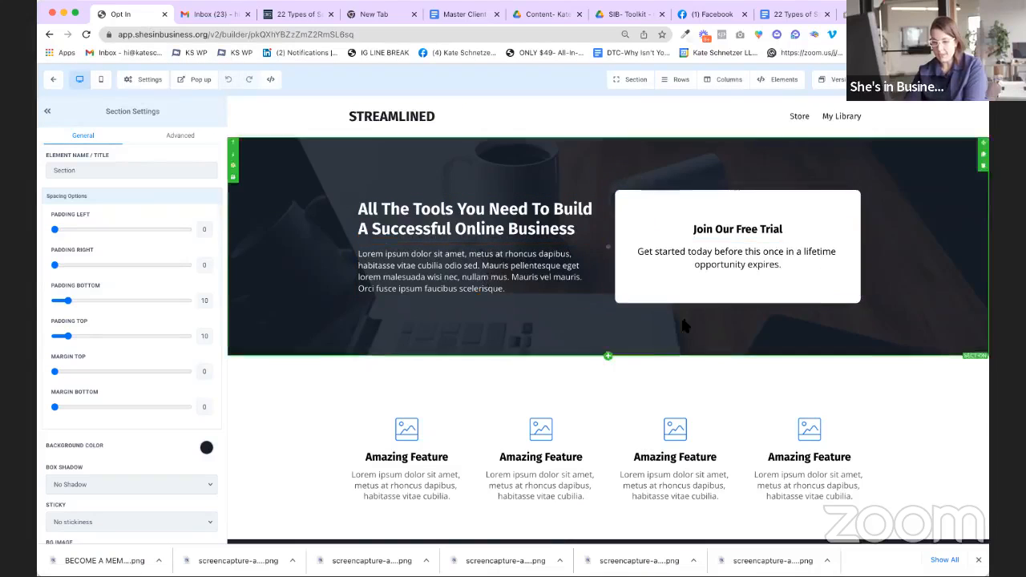
Step: Delete the Custom HTML/Javascript row and the Call to Action section from the opt-in page
scroll(681, 316, "down", 3)
scroll(686, 323, "down", 3)
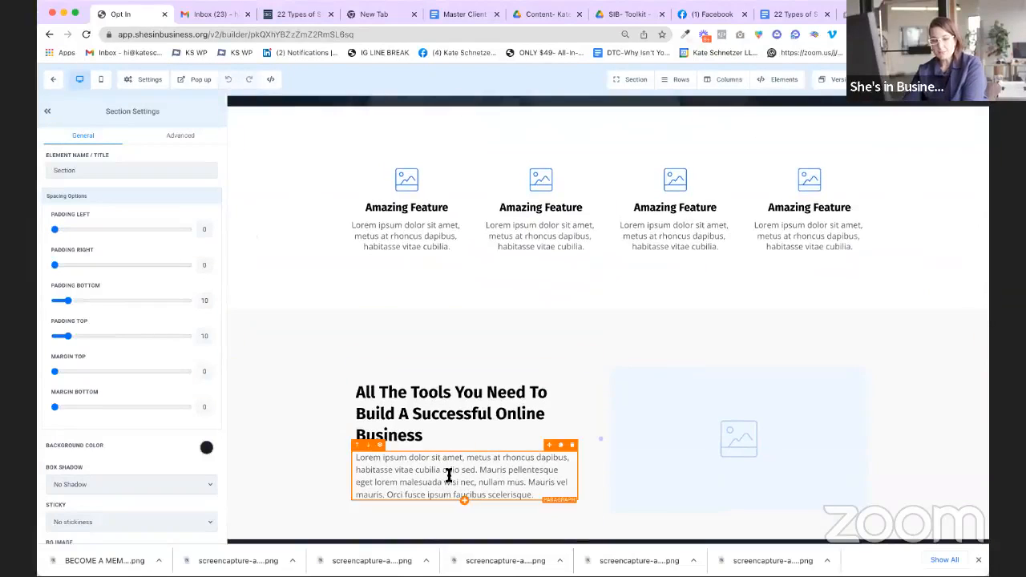
scroll(451, 374, "down", 4)
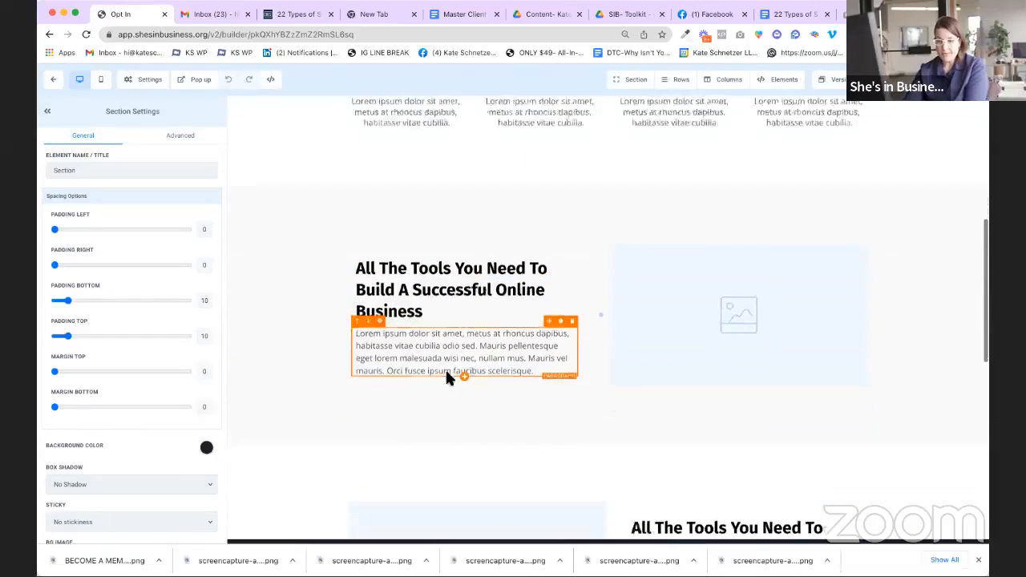
scroll(698, 381, "up", 10)
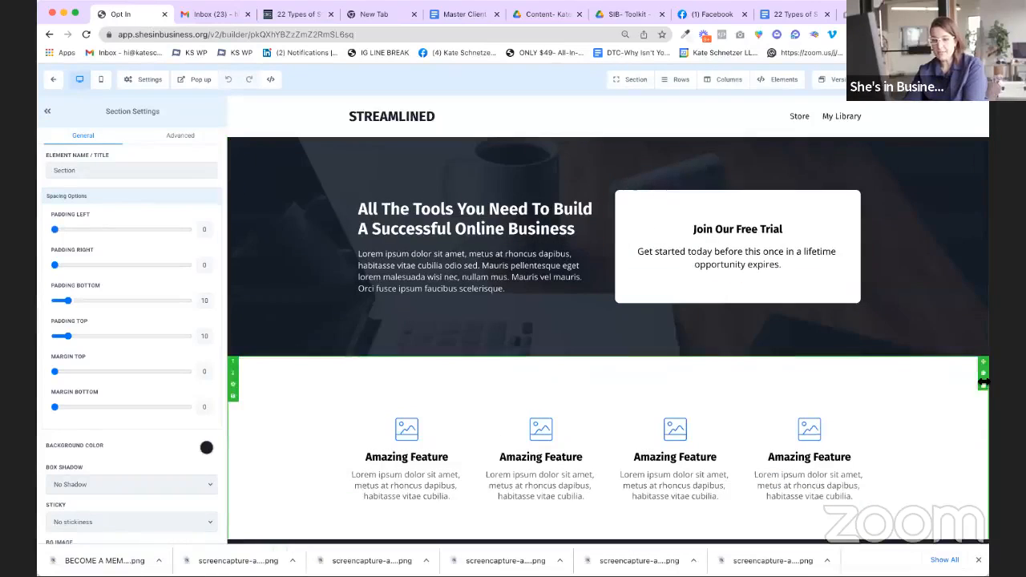
scroll(856, 325, "down", 8)
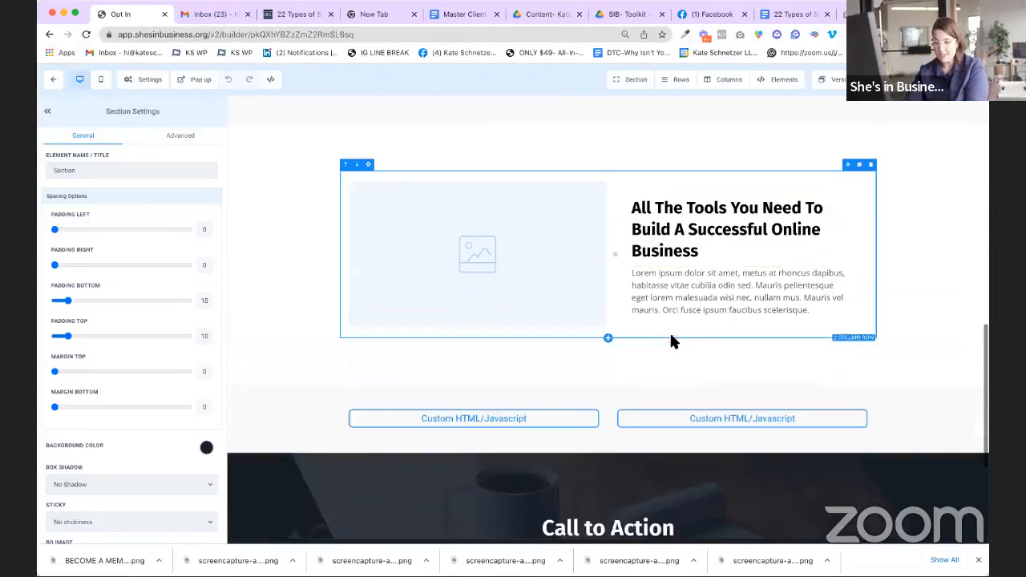
left_click(591, 133)
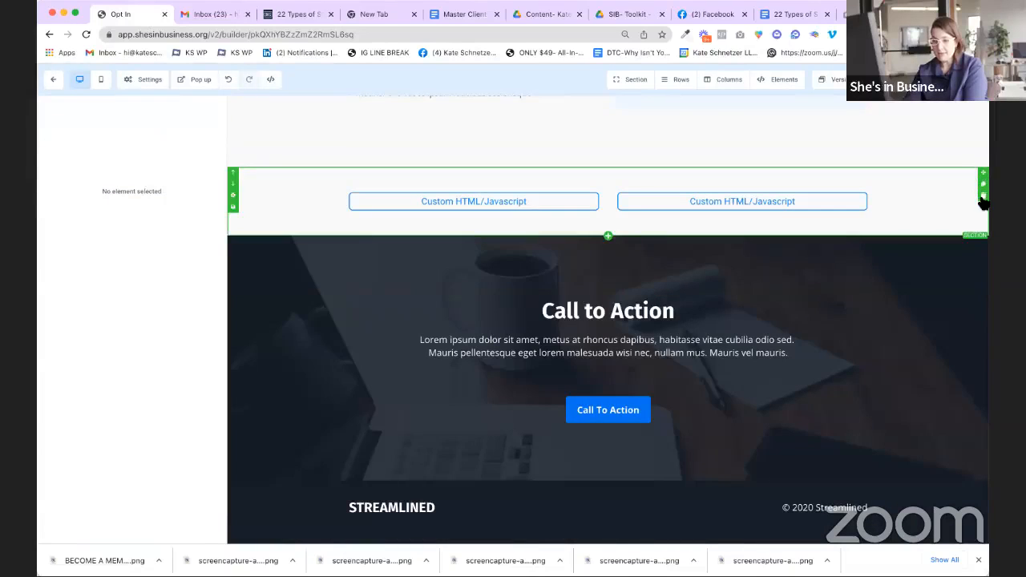
left_click(982, 196)
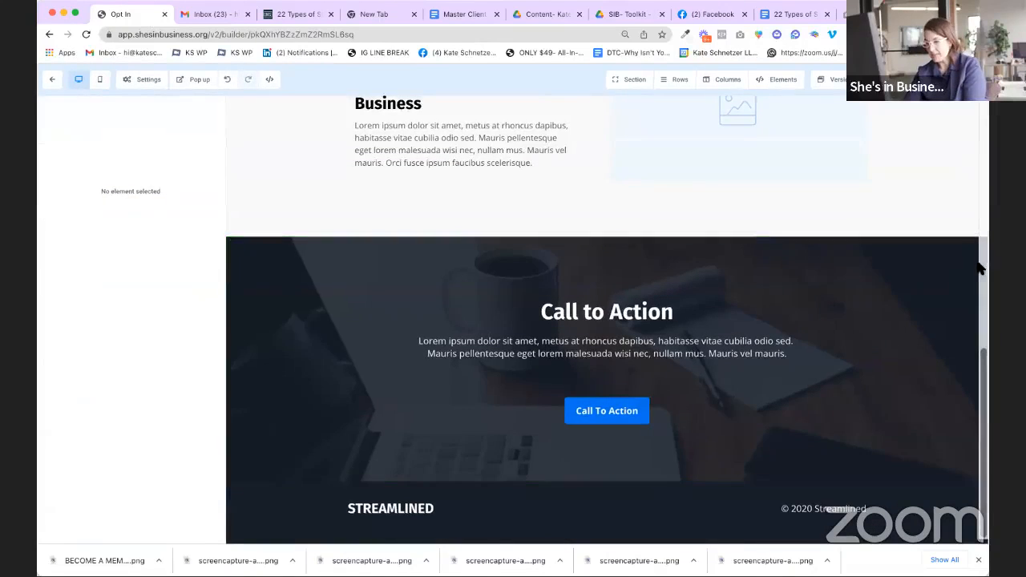
left_click(953, 268)
left_click(983, 266)
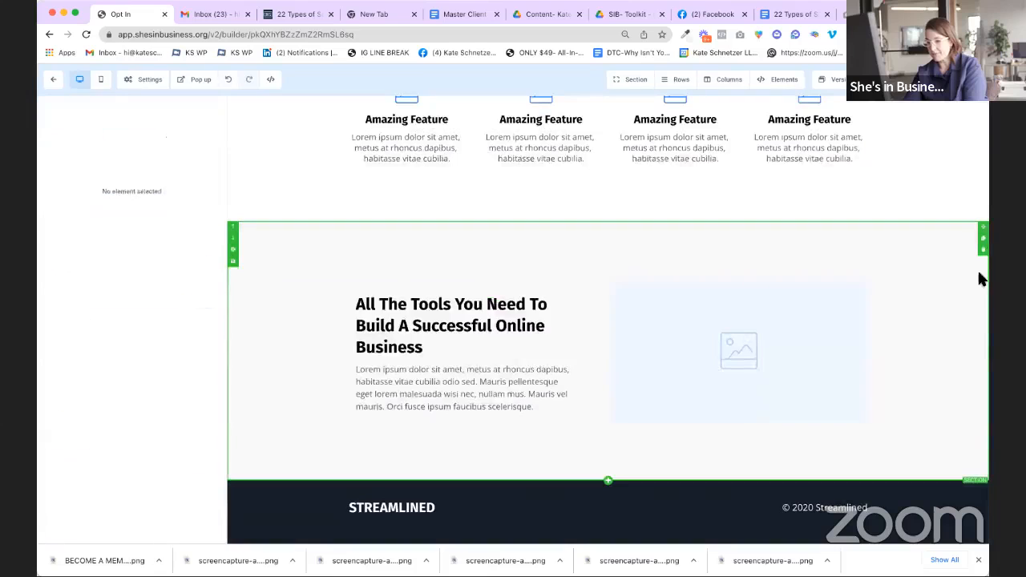
scroll(517, 311, "up", 2)
scroll(518, 314, "down", 2)
Step: Change the lower section's headline to 'Change the Headline'
left_click(487, 324)
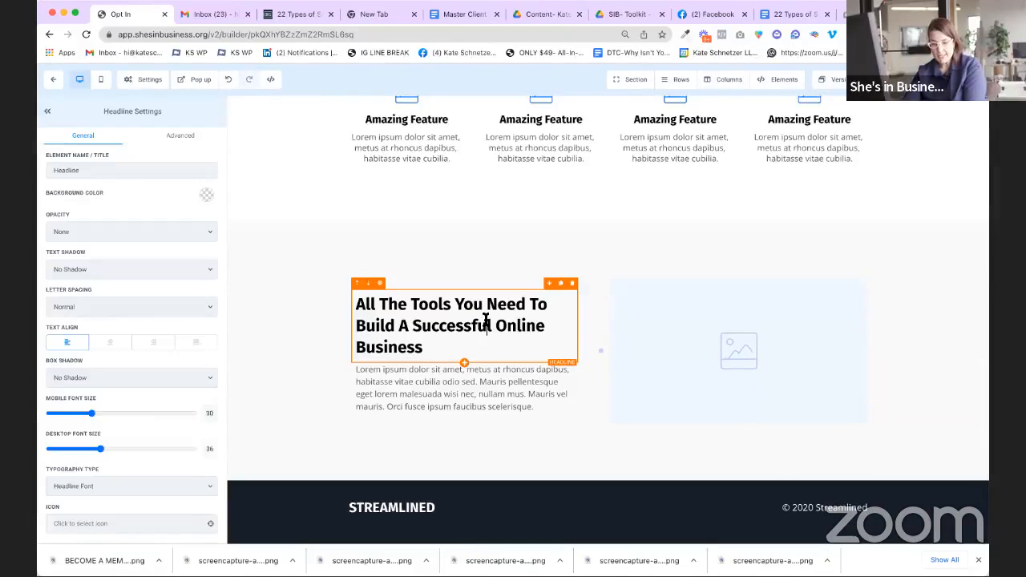
triple_click(395, 311)
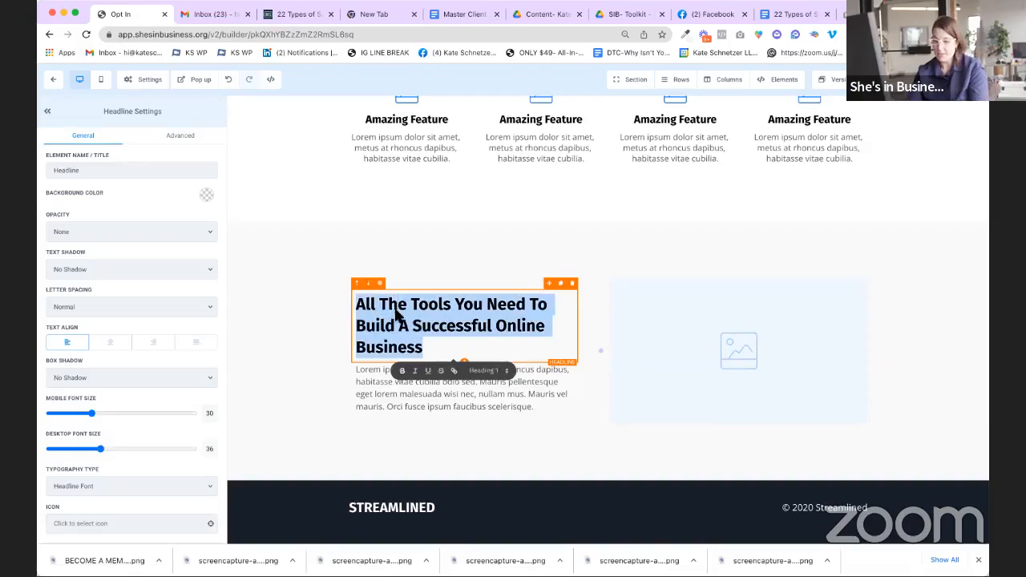
type("Change thE")
key("BackSpace")
type("e Headline")
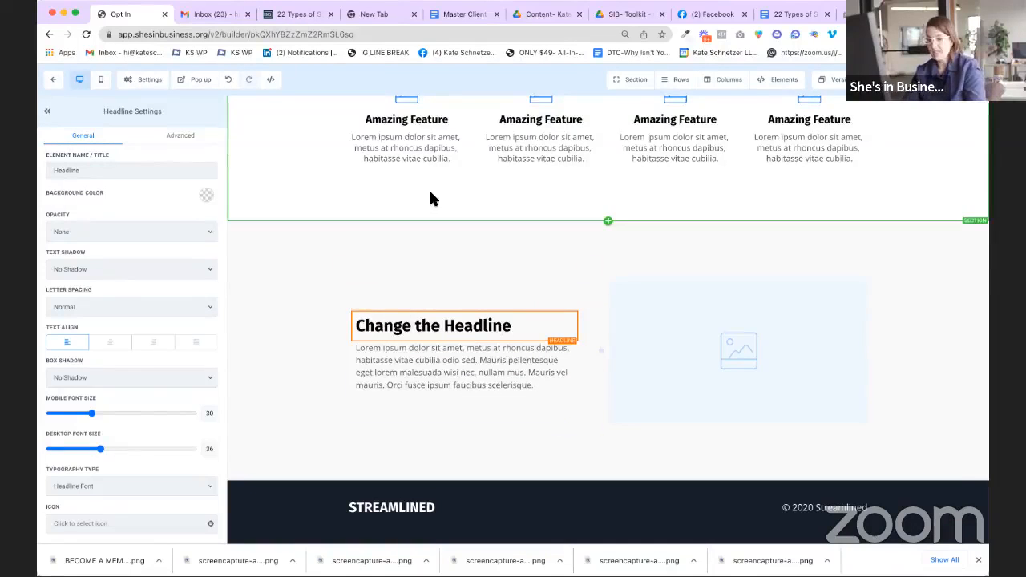
Step: Set that section's background color to pink
left_click(424, 230)
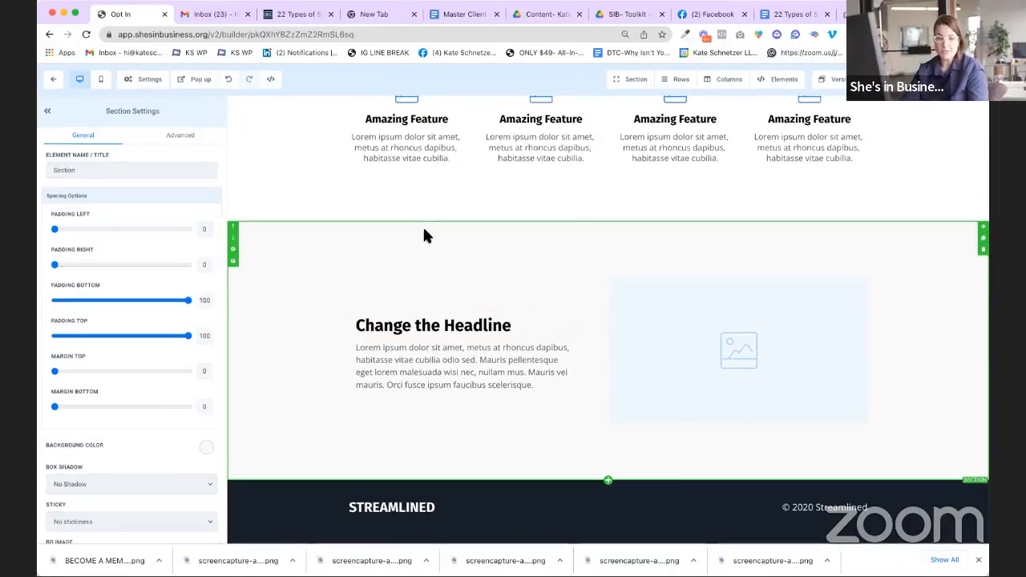
left_click(206, 448)
left_click(124, 487)
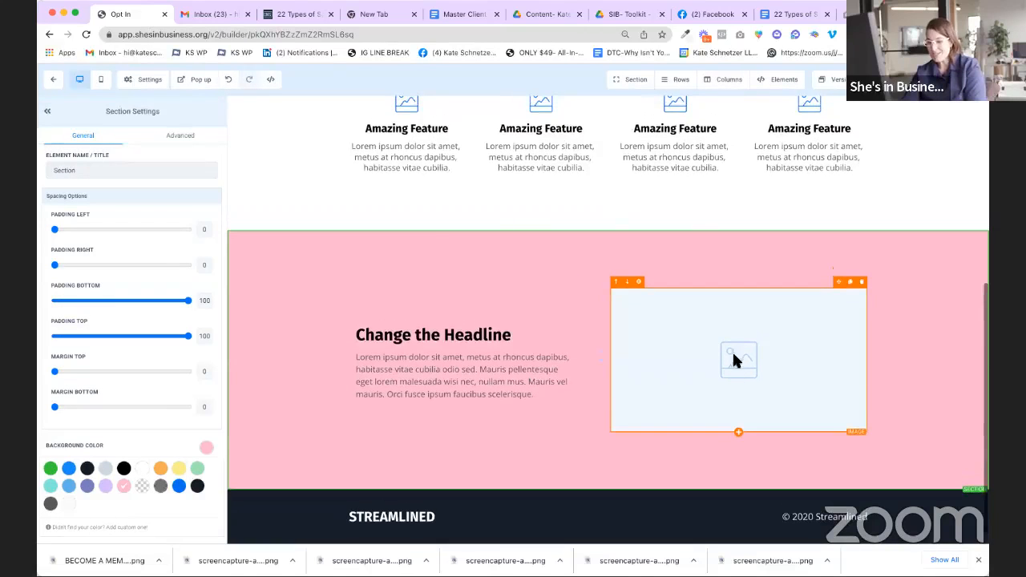
Step: Replace the placeholder image with the 22 Types of Sales Funnels screenshot from the media library
left_click(745, 330)
scroll(139, 394, "down", 5)
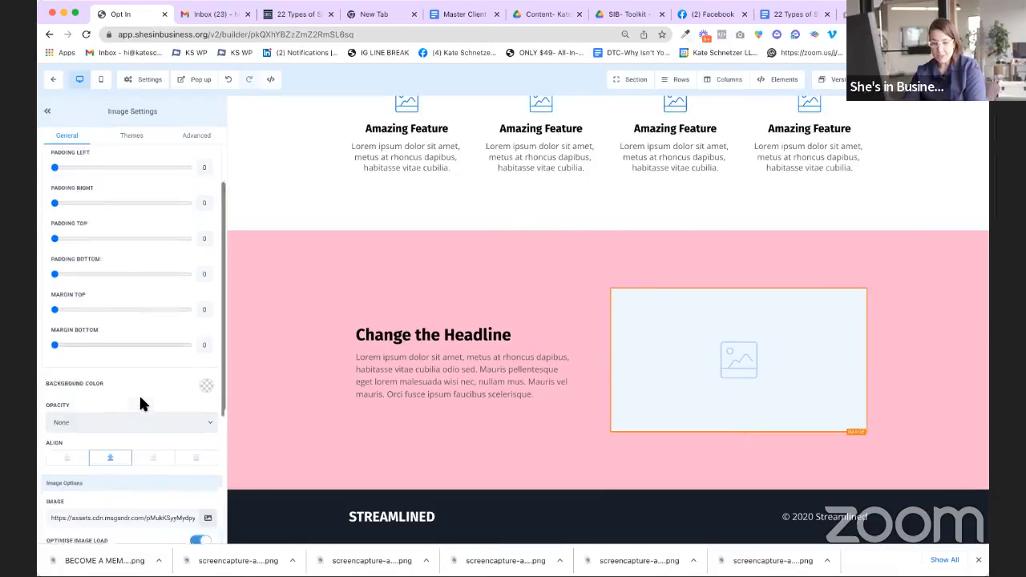
left_click(208, 388)
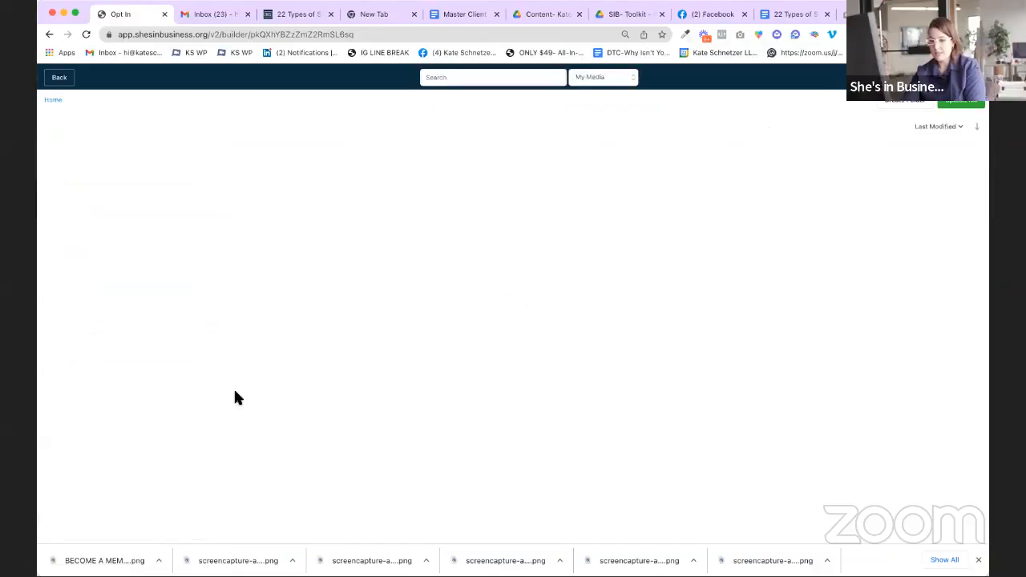
left_click(136, 223)
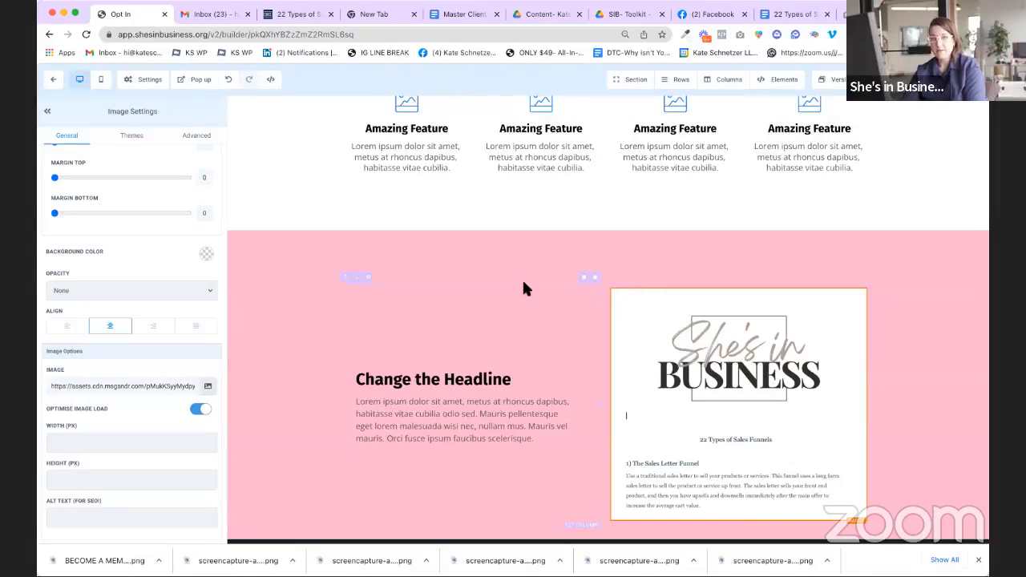
scroll(433, 345, "down", 3)
scroll(495, 355, "up", 10)
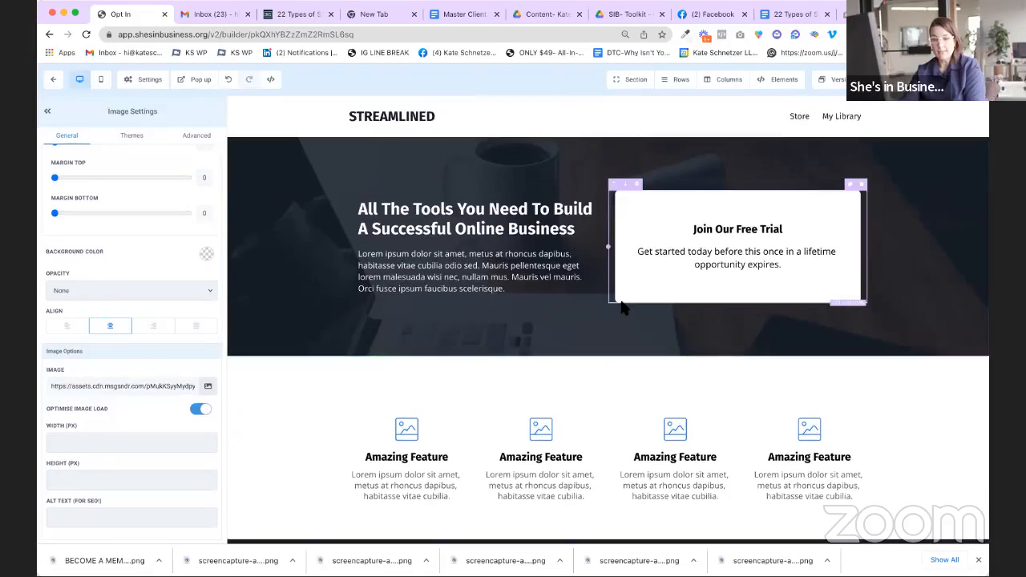
scroll(629, 305, "down", 4)
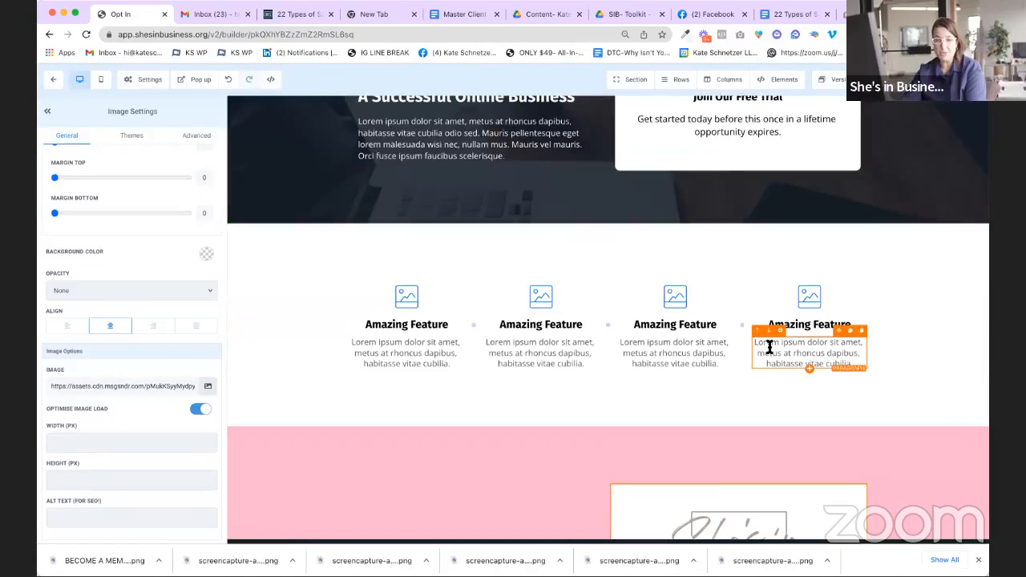
scroll(788, 350, "up", 4)
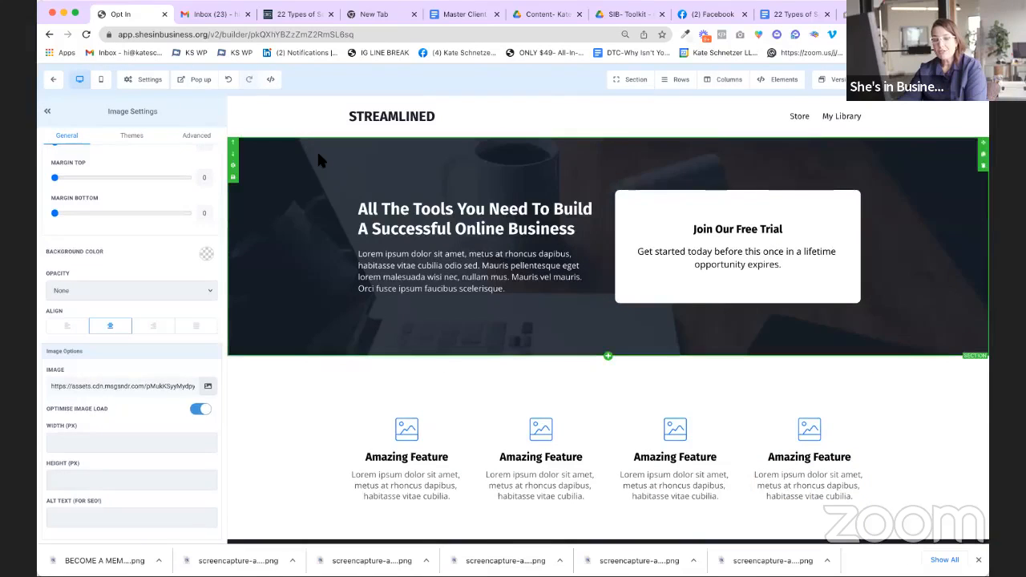
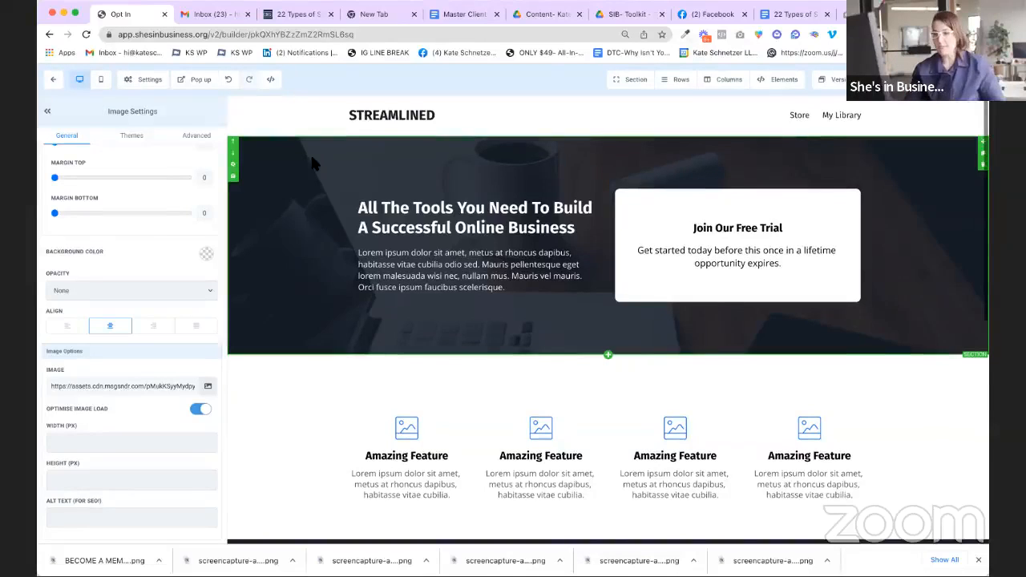
Step: Leave the Opt In page builder without saving and reload the funnel's step overview
left_click(53, 80)
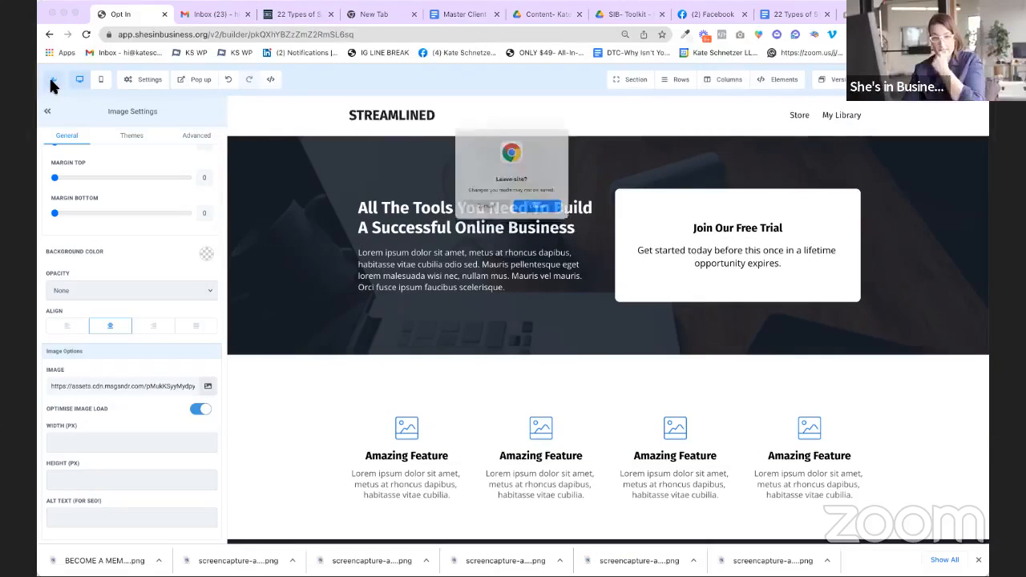
left_click(561, 219)
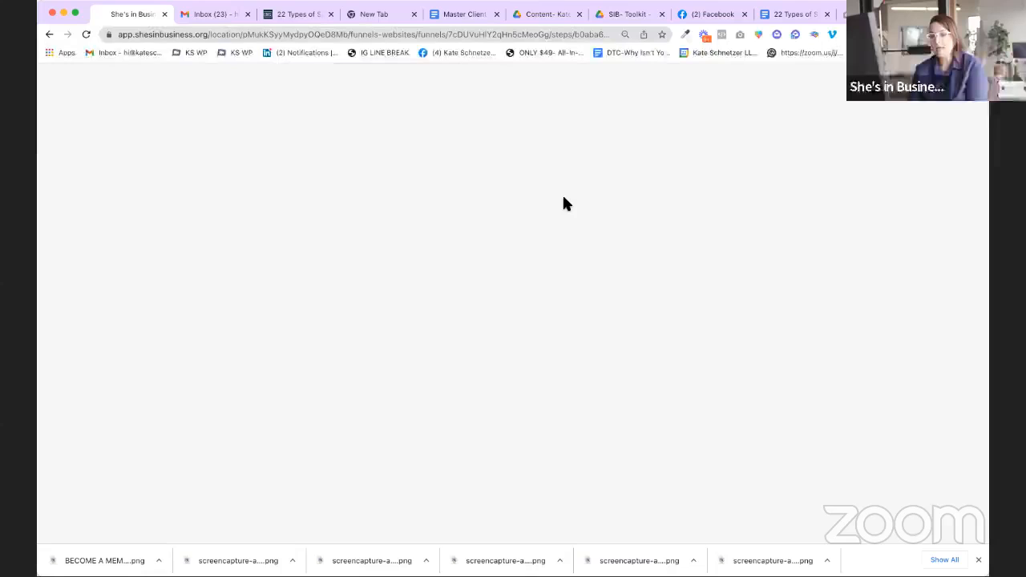
left_click(269, 34)
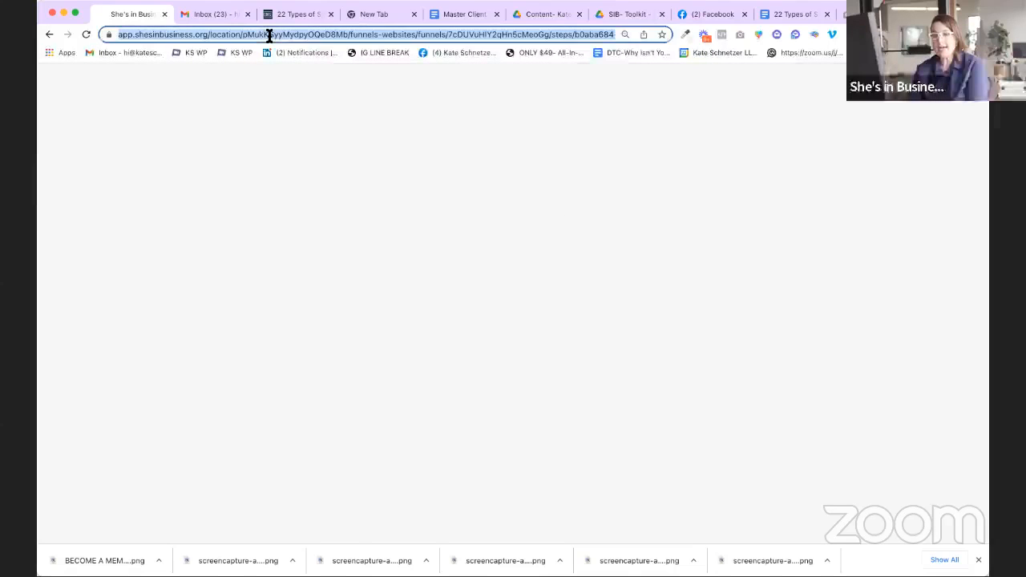
key("Return")
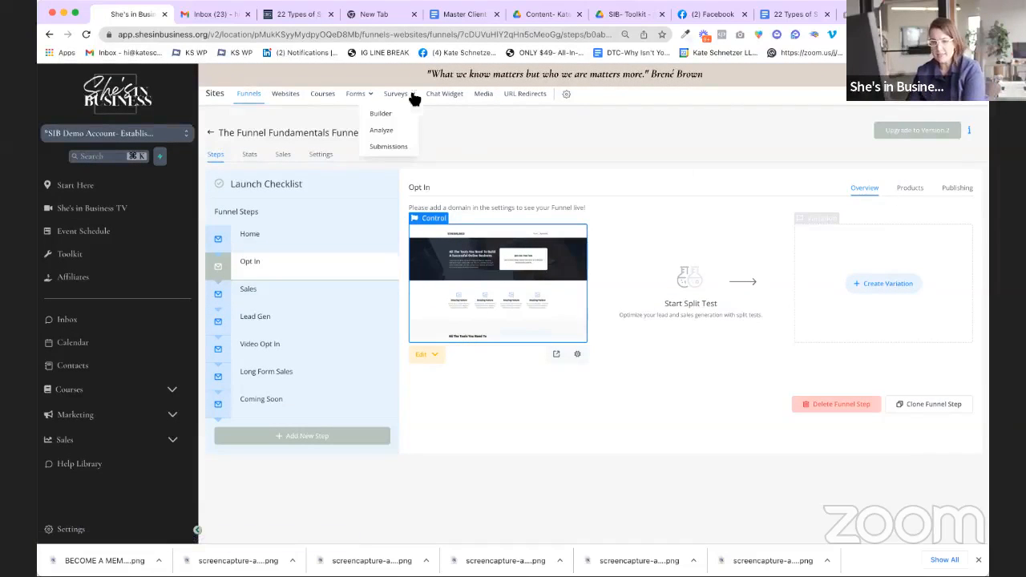
Step: Switch to the She's in Business sub-account and open Marketing > Sites to list its funnels
left_click(78, 136)
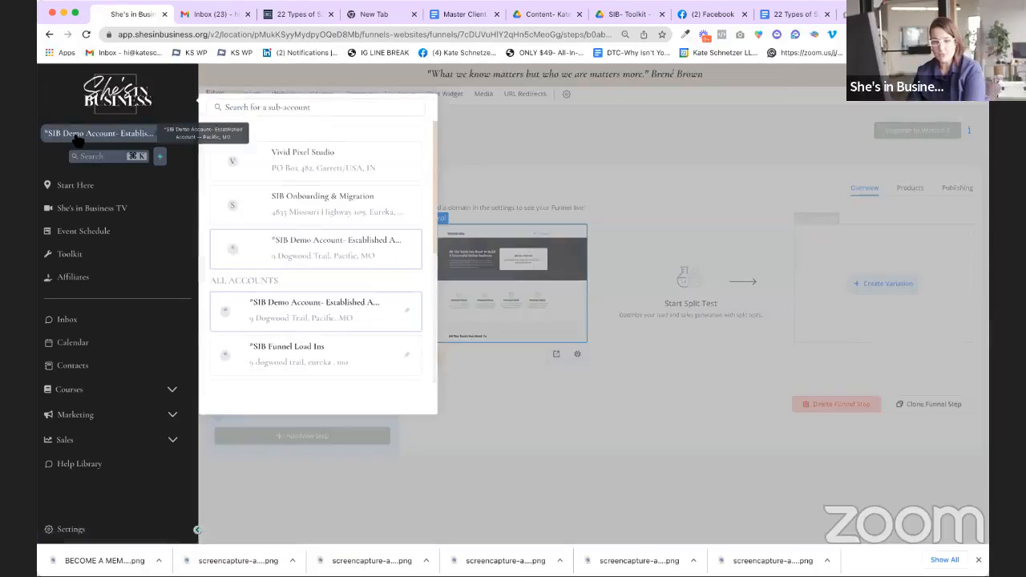
scroll(331, 345, "down", 2)
scroll(331, 344, "down", 3)
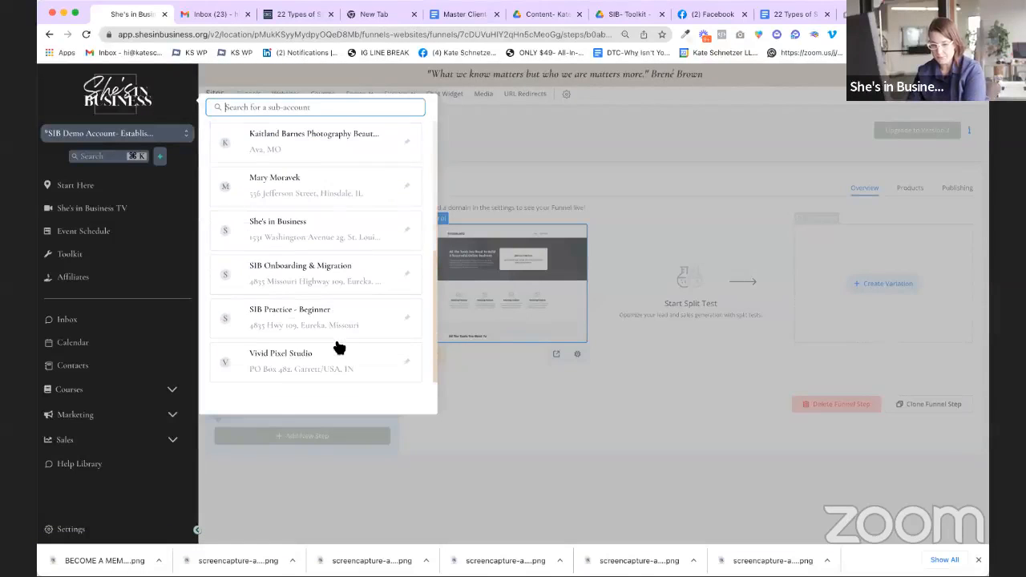
left_click(351, 249)
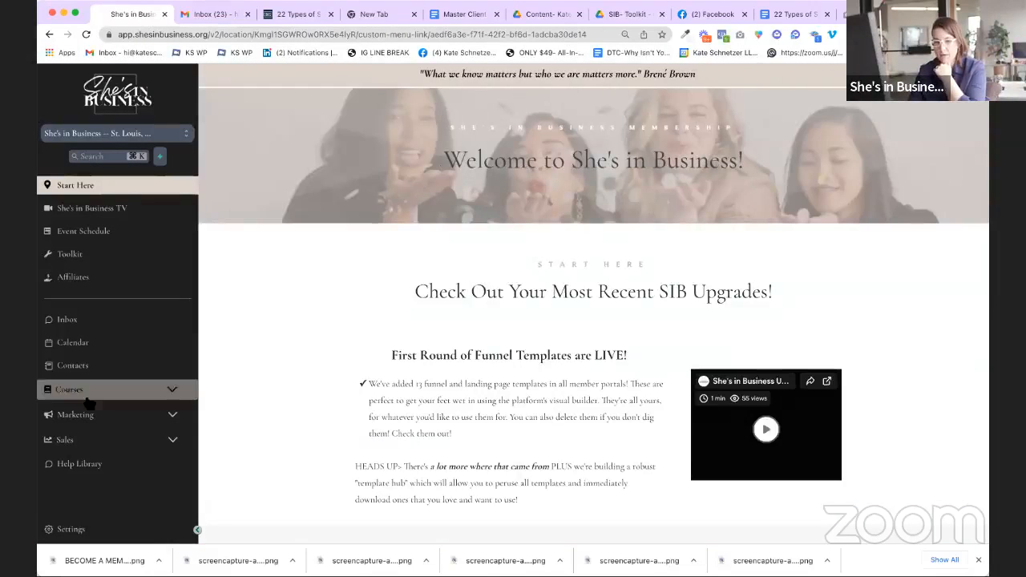
left_click(81, 415)
left_click(124, 479)
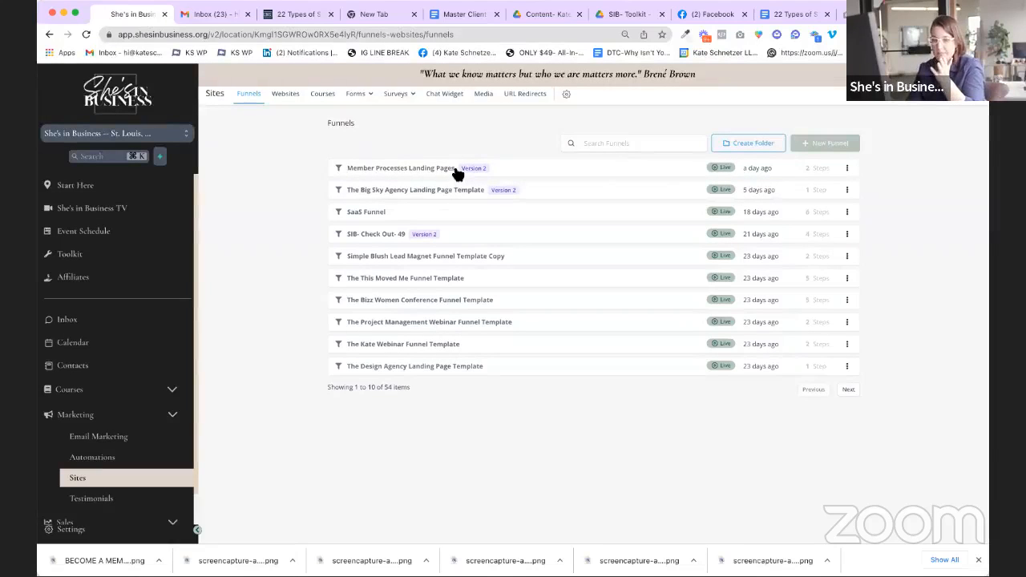
Step: Open Settings > Domains to see the seven connected domains, including shesinbusiness.org and ksmstudios.com
left_click(72, 530)
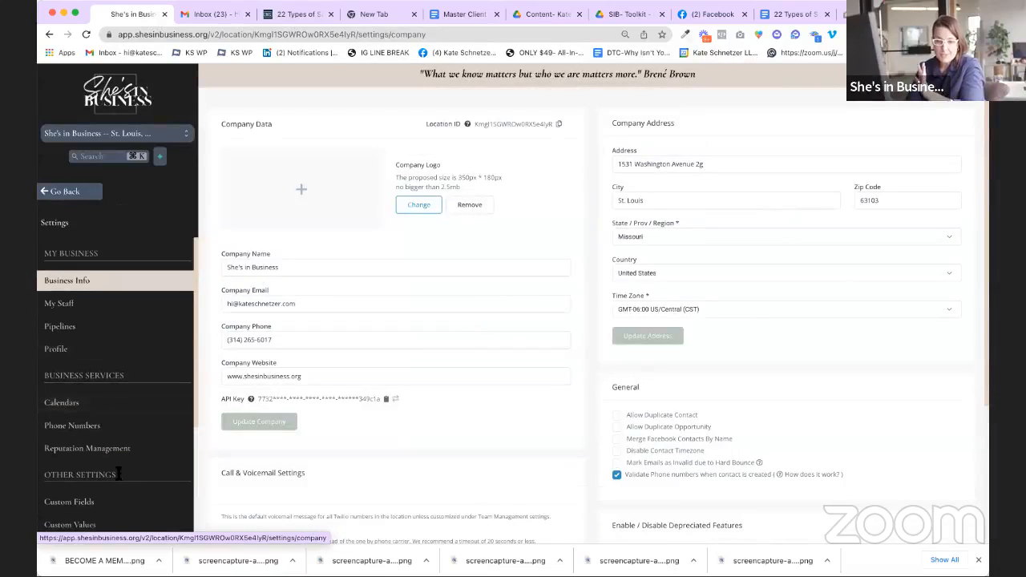
scroll(118, 474, "down", 5)
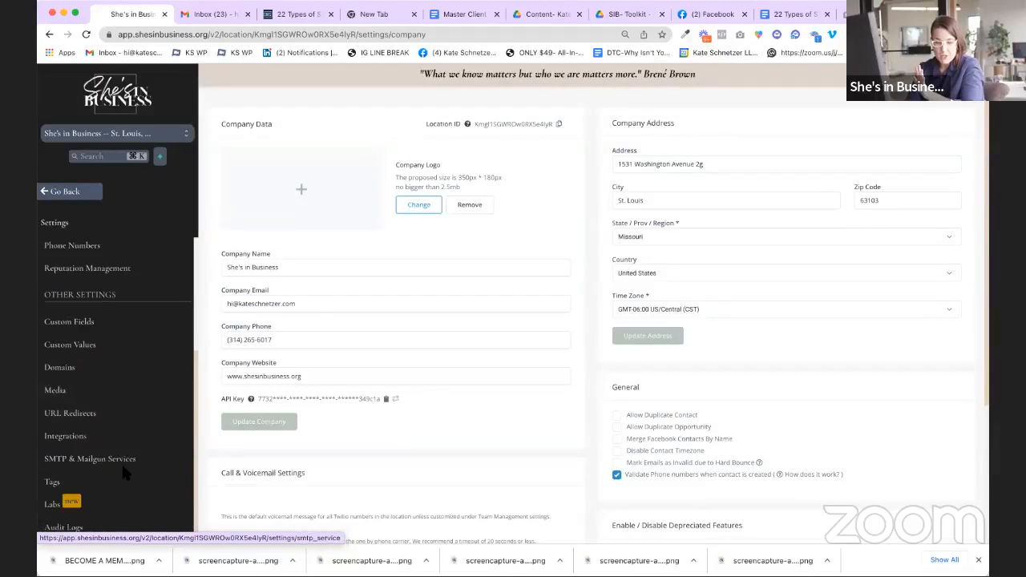
left_click(88, 369)
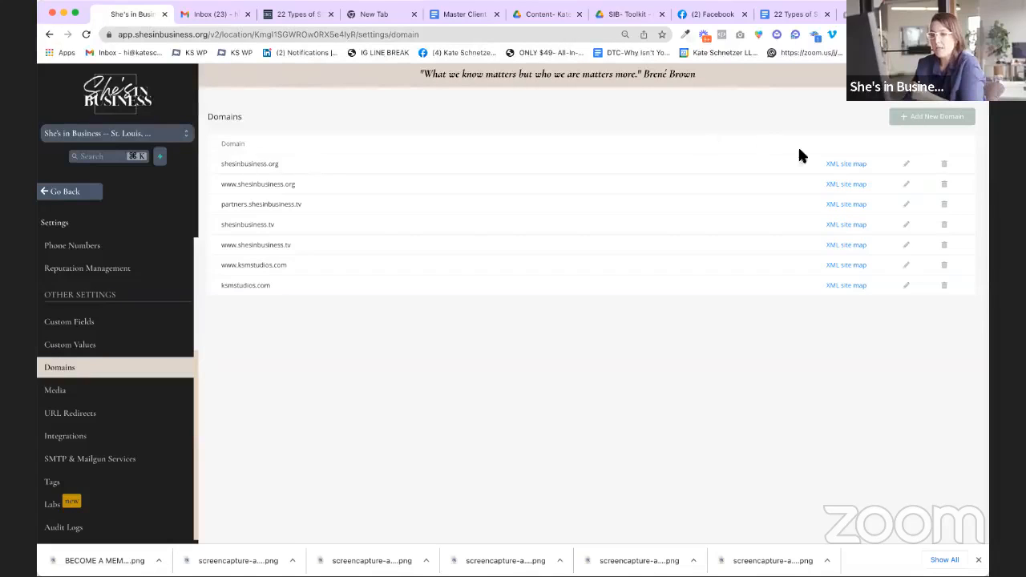
Step: Save She's in Business / Home as the shesinbusiness.org domain's default page, then return to Funnels
left_click(907, 165)
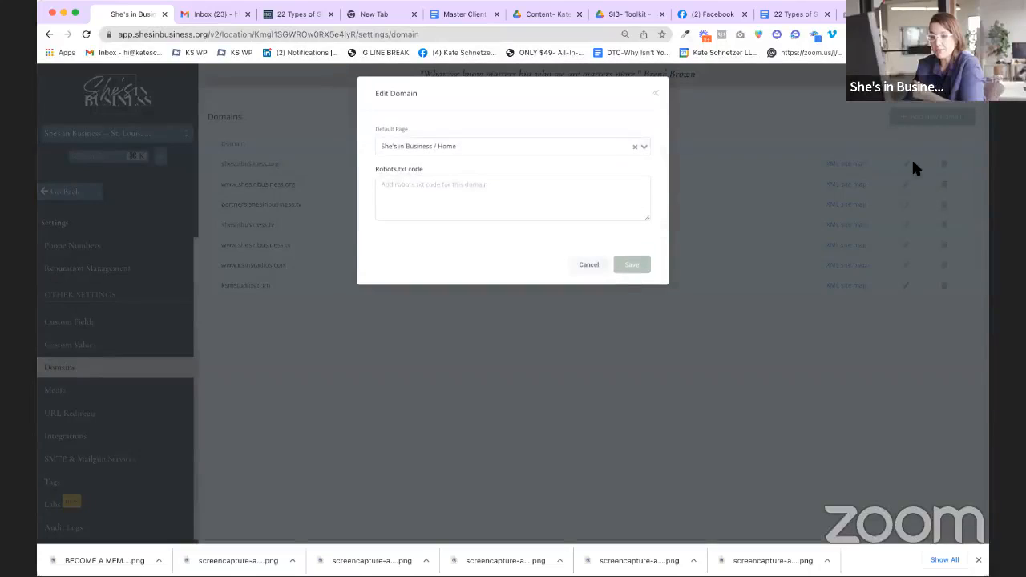
left_click(514, 151)
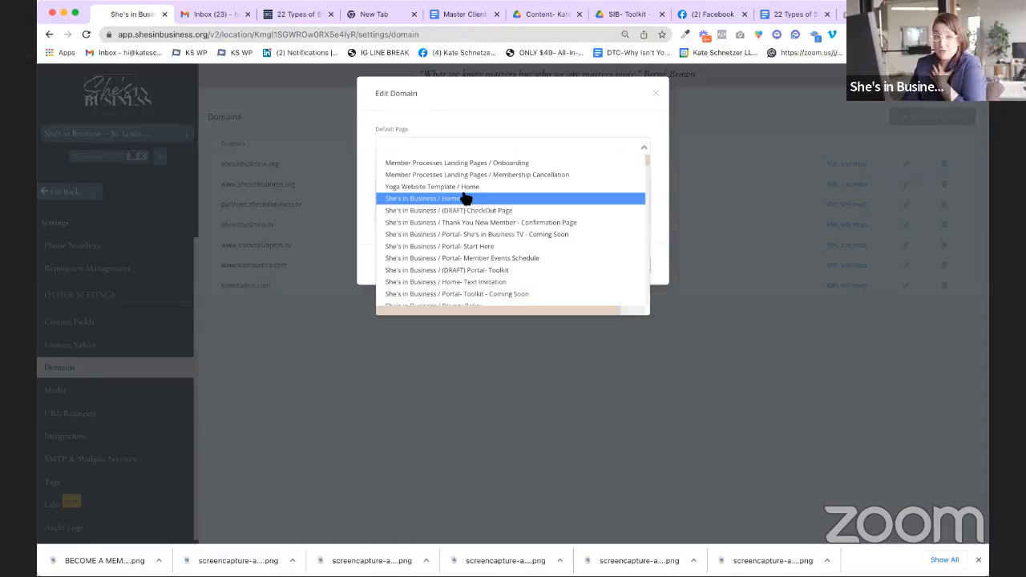
left_click(460, 127)
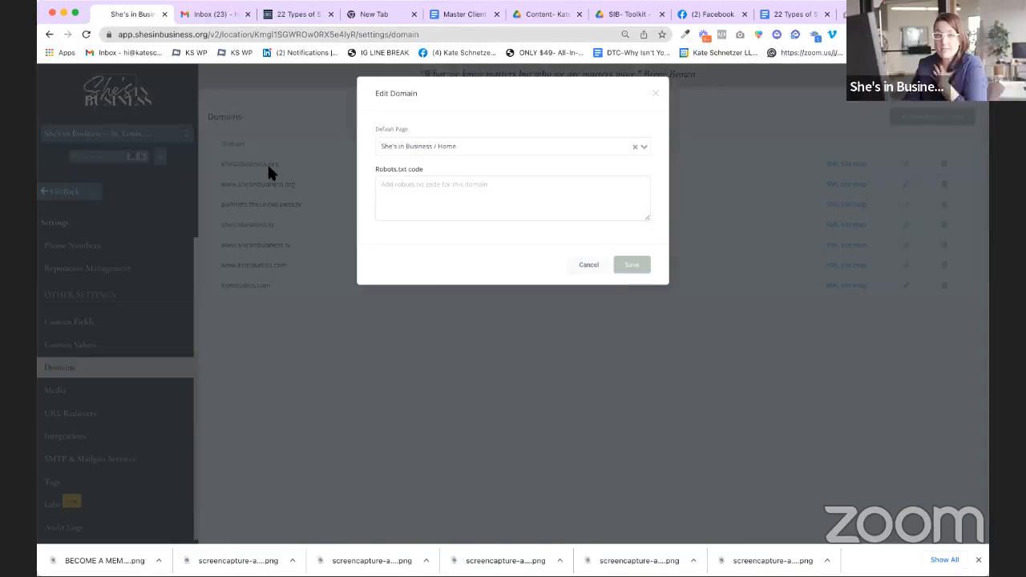
left_click(481, 146)
scroll(513, 192, "up", 3)
left_click(544, 201)
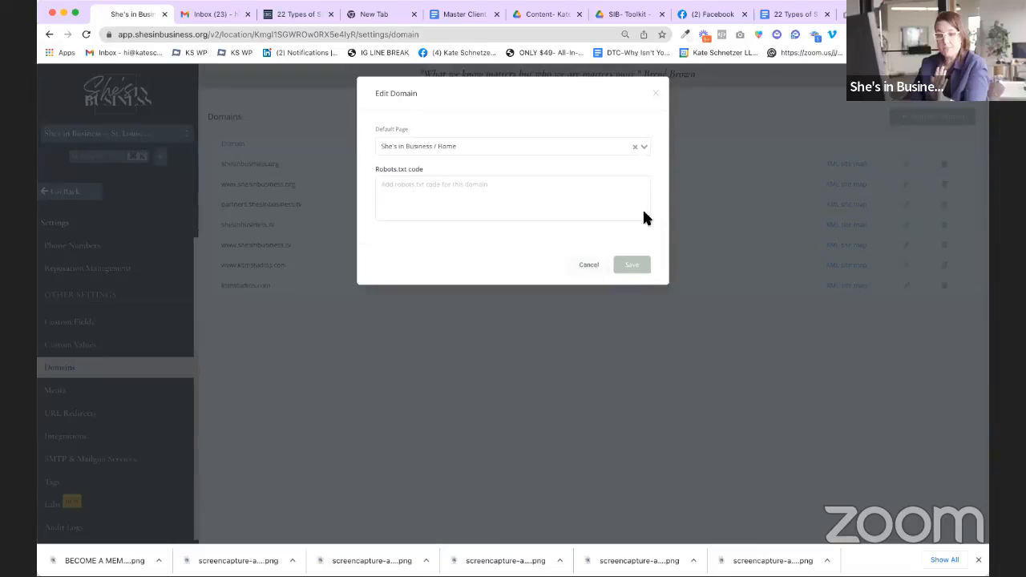
left_click(645, 273)
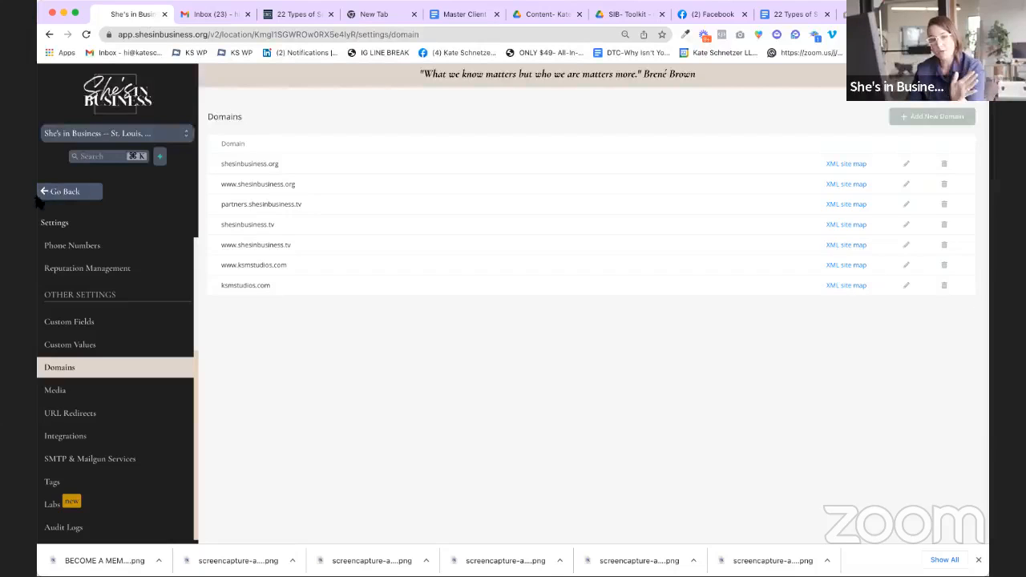
left_click(60, 199)
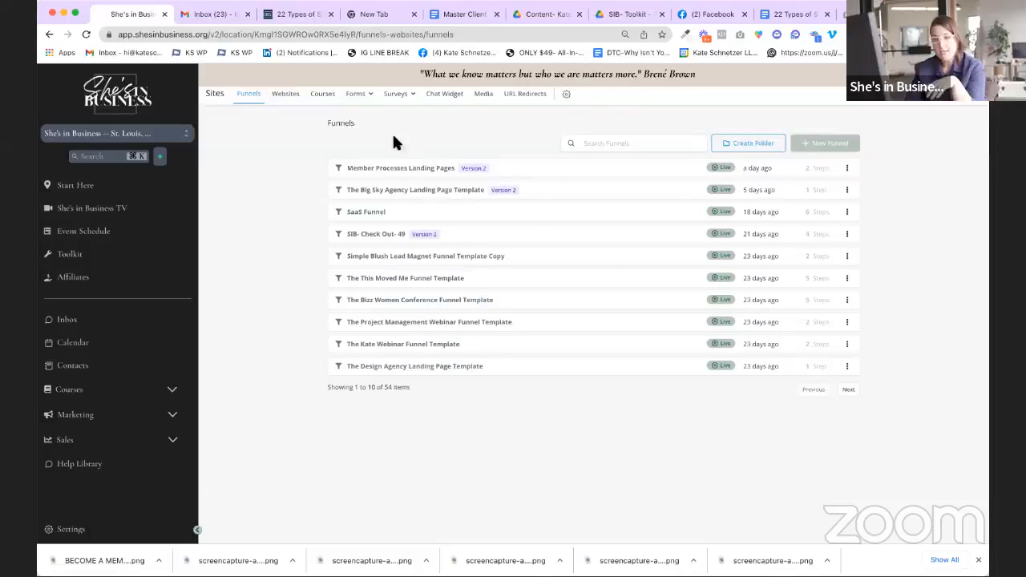
left_click(284, 94)
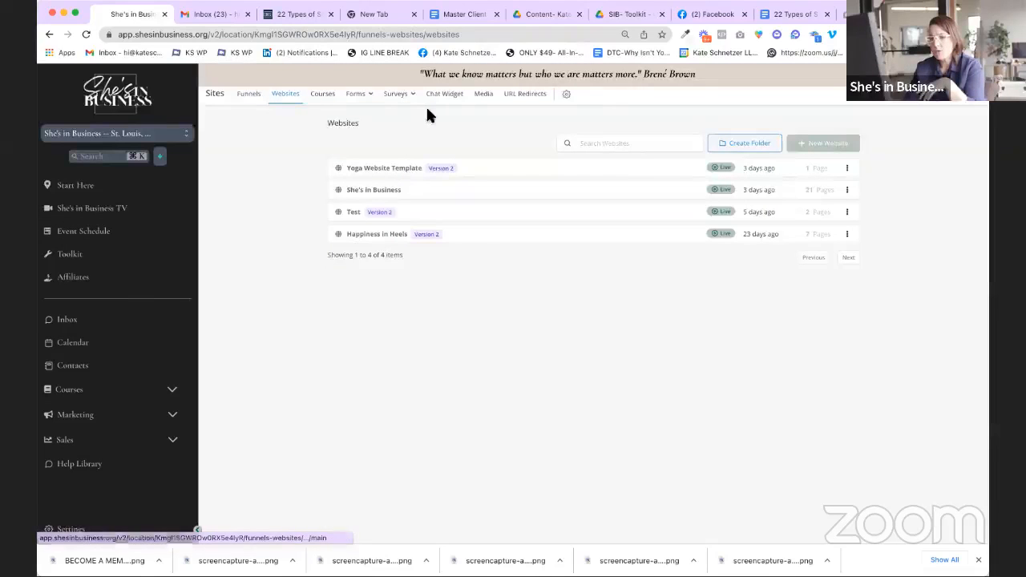
left_click(387, 193)
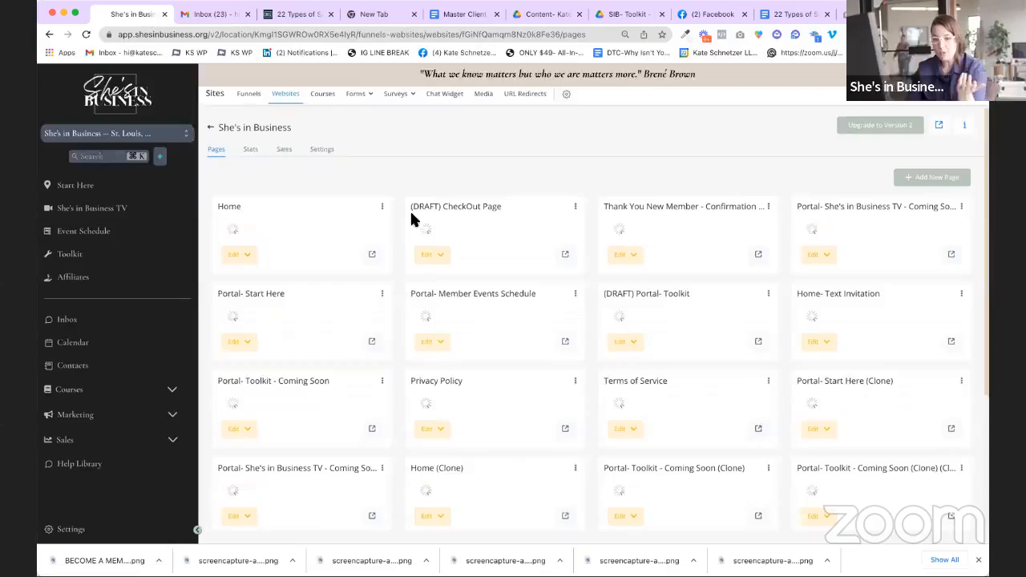
left_click(325, 151)
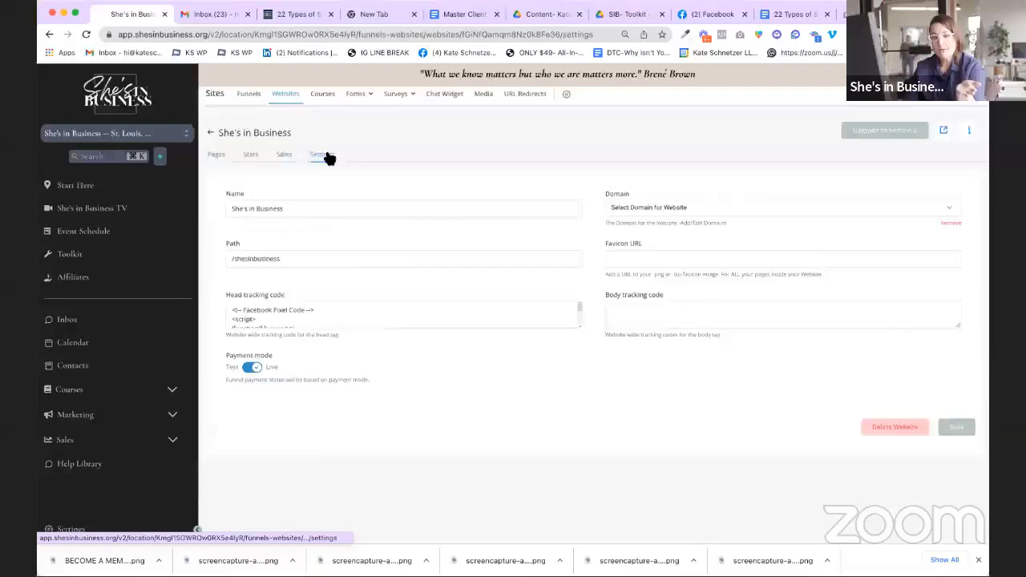
left_click(706, 220)
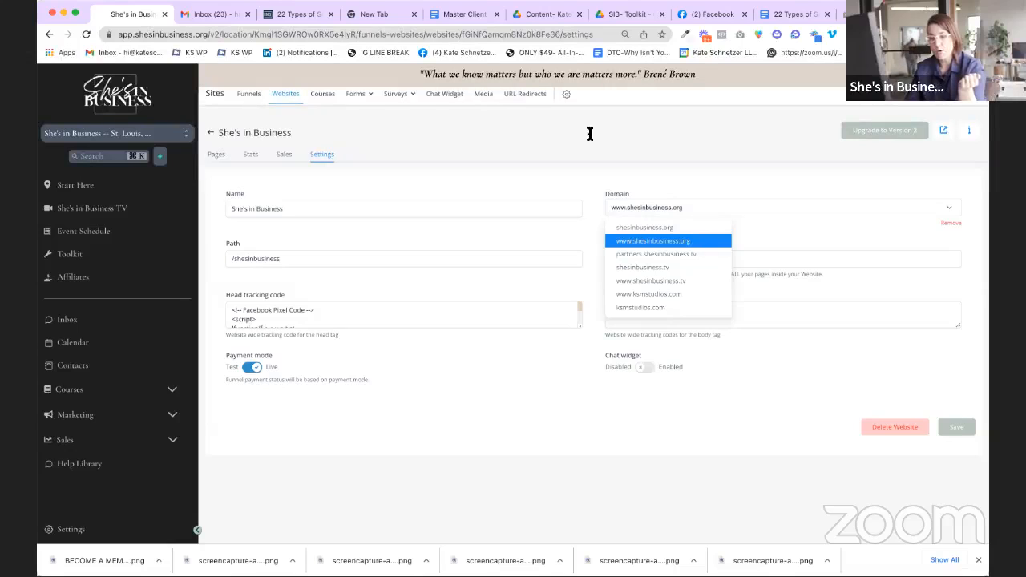
left_click(436, 125)
left_click(250, 97)
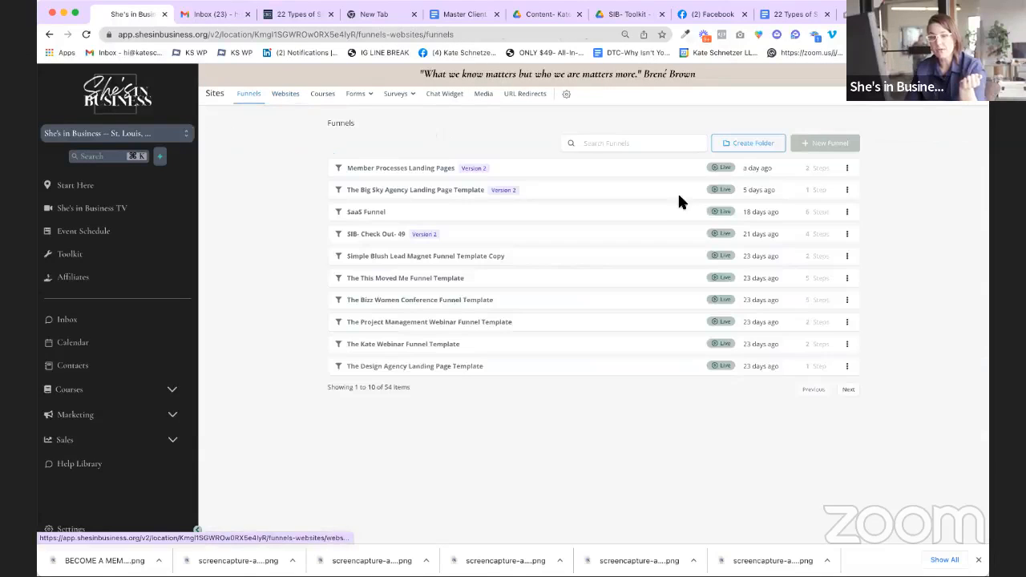
Step: Confirm the Member Processes Landing Pages funnel uses the ksmstudios.com domain
left_click(418, 162)
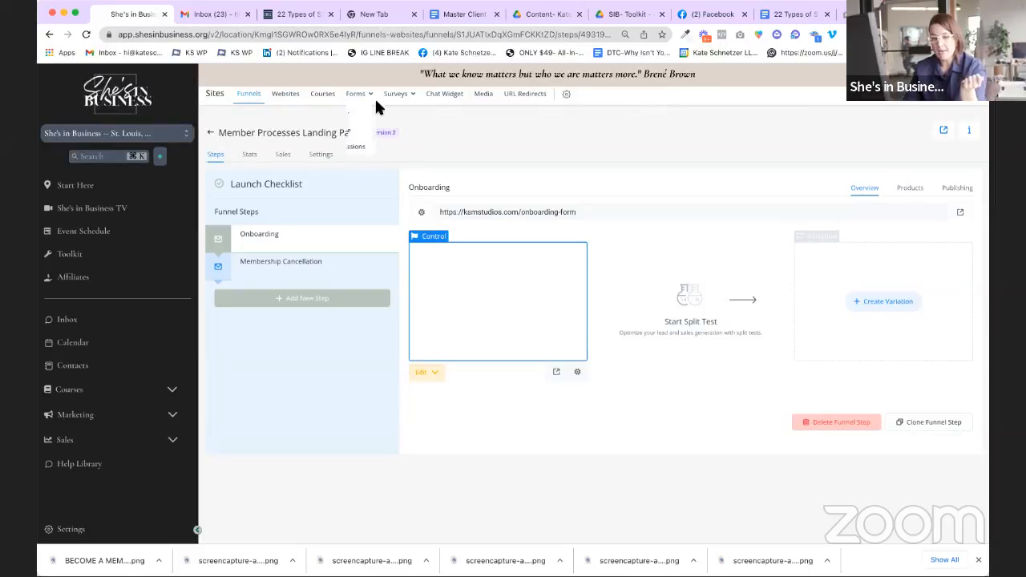
left_click(325, 156)
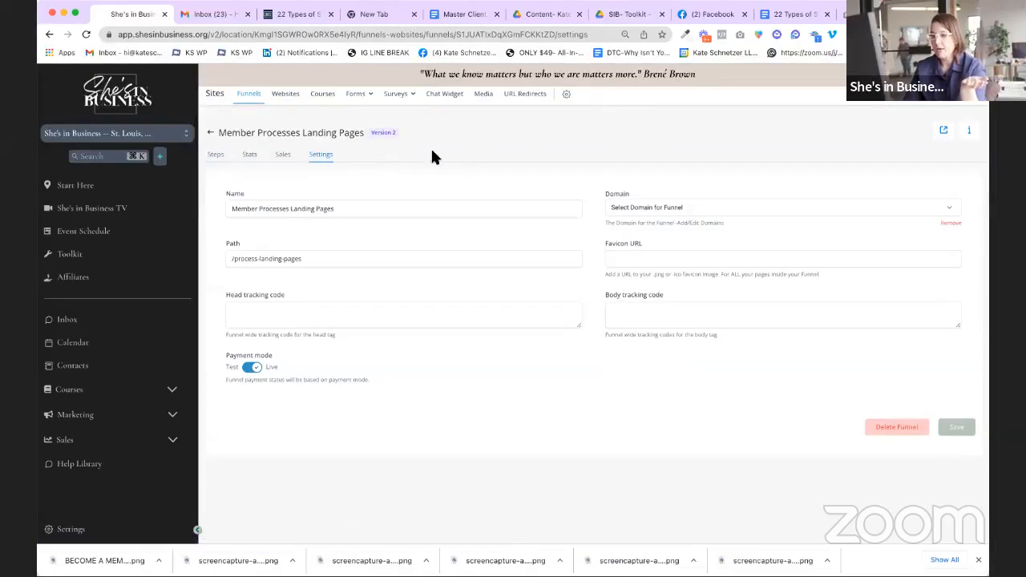
left_click(664, 207)
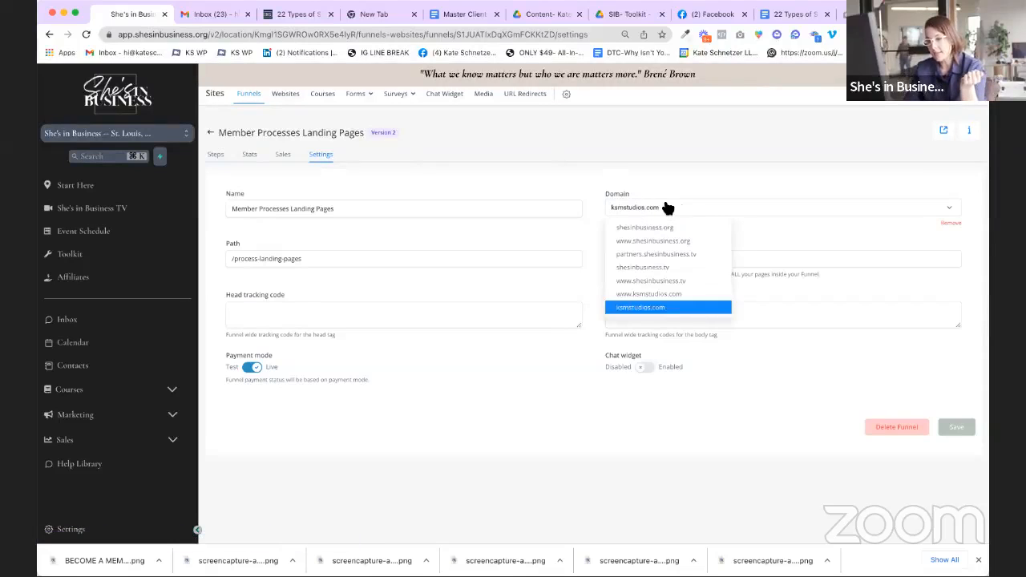
left_click(696, 310)
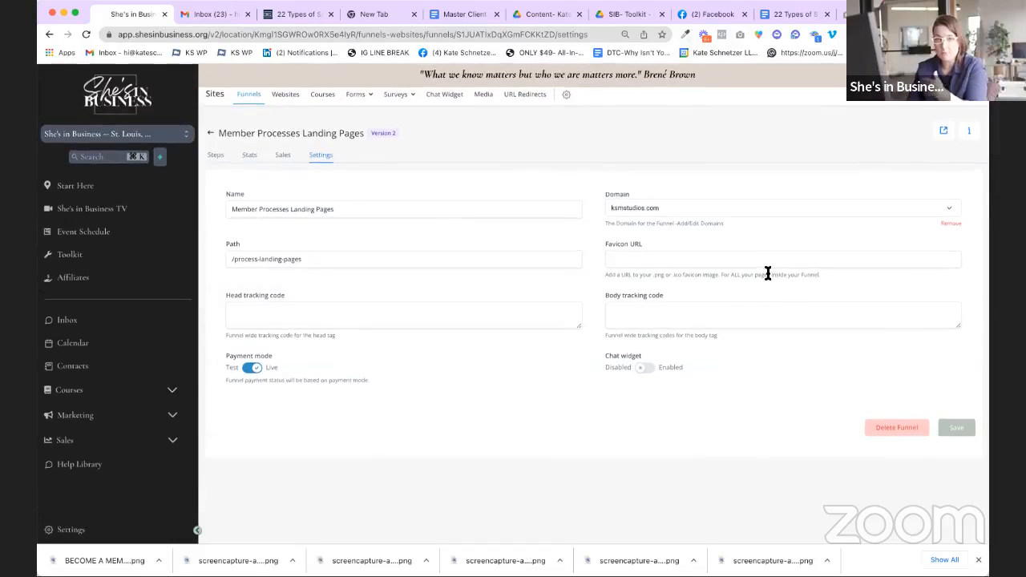
left_click(211, 133)
Step: Inspect the Membership Cancellation step's web address and the funnel settings, then return to the list
left_click(421, 166)
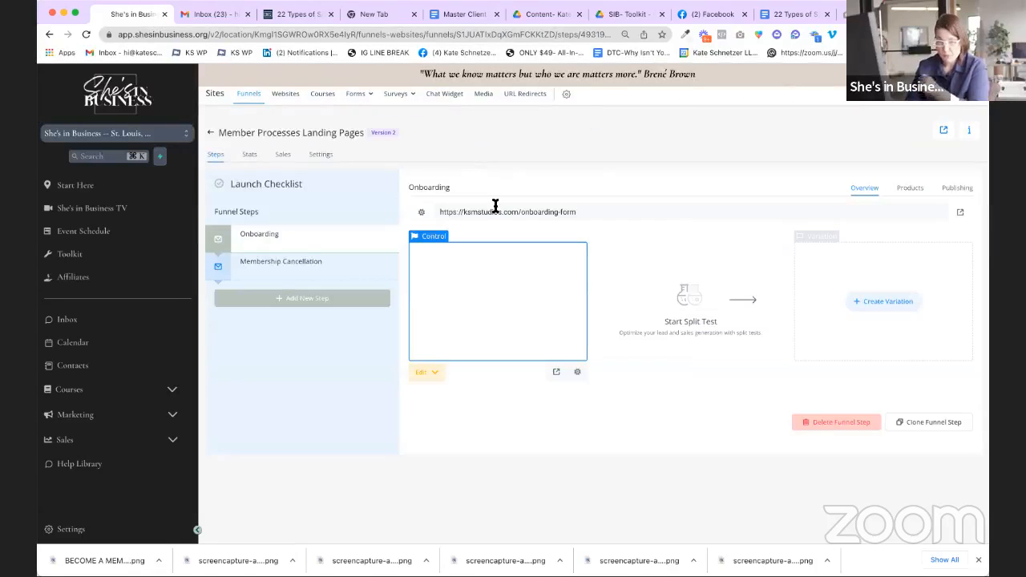
left_click(282, 269)
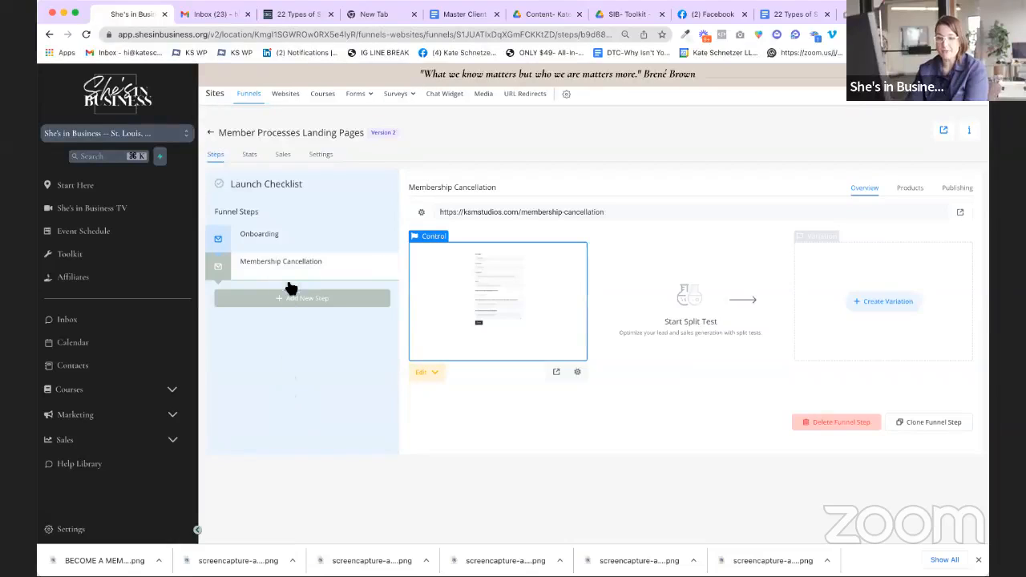
mouse_move(465, 213)
left_mouse_down()
mouse_move(619, 195)
mouse_move(449, 217)
left_mouse_up()
left_click(451, 215)
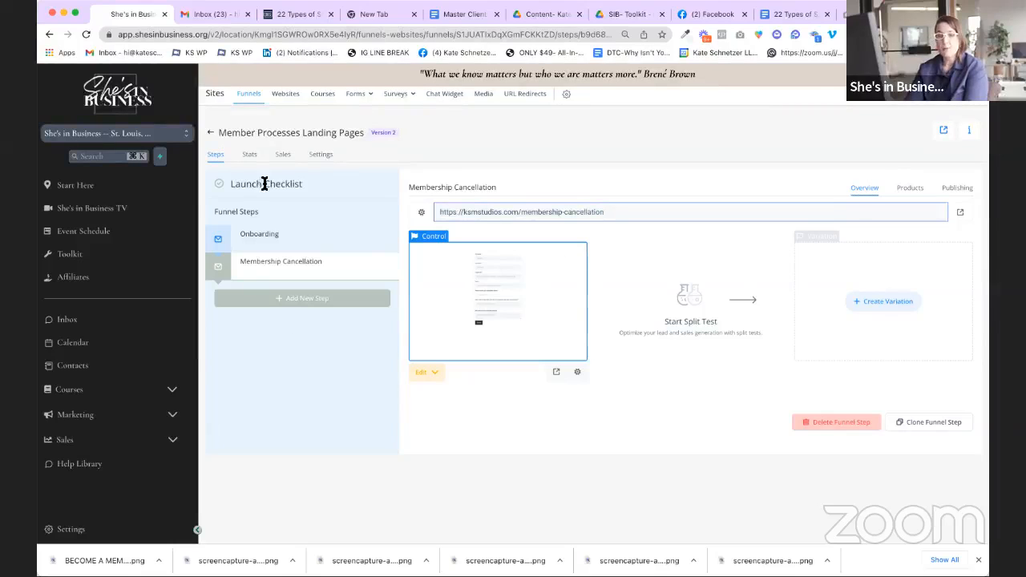
left_click(324, 158)
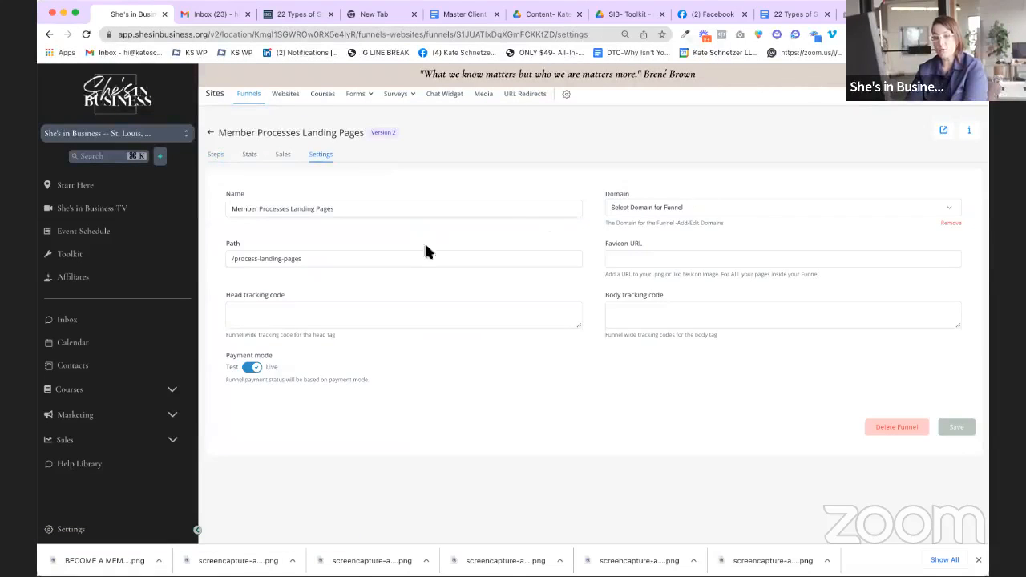
left_click(210, 134)
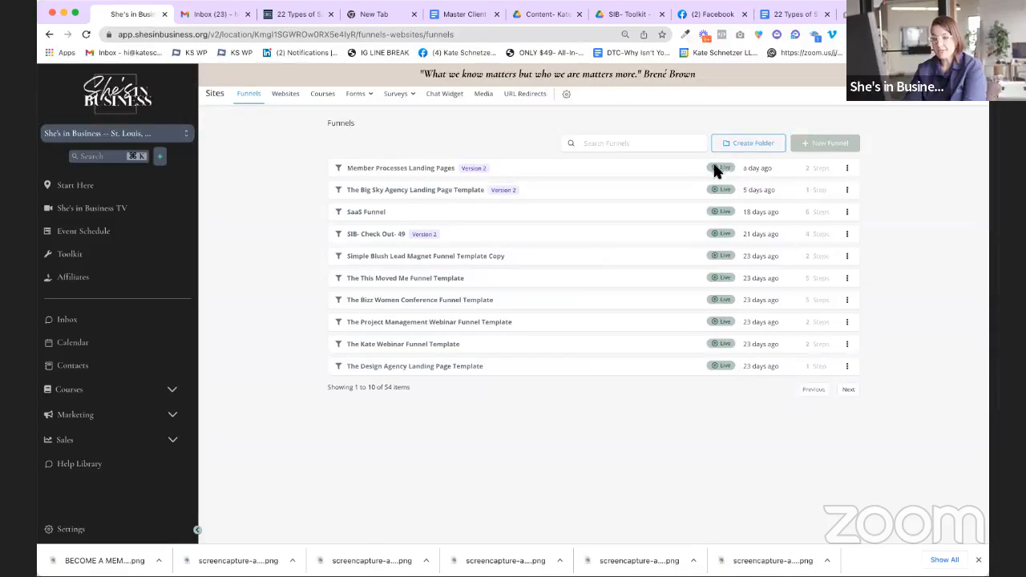
Step: Review the Member Processes Landing Pages funnel's domain and path settings, then reopen the funnel
left_click(414, 169)
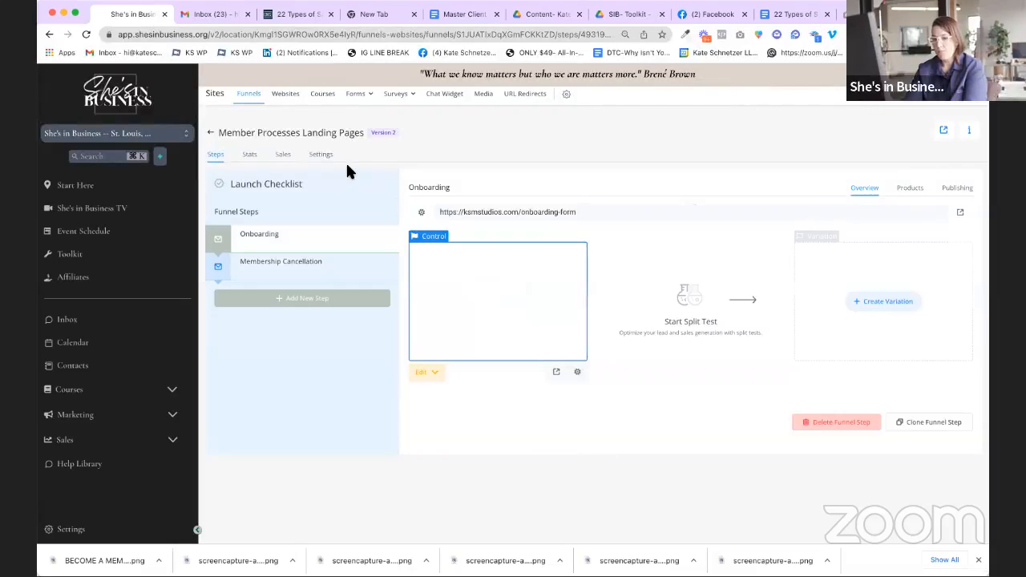
left_click(334, 161)
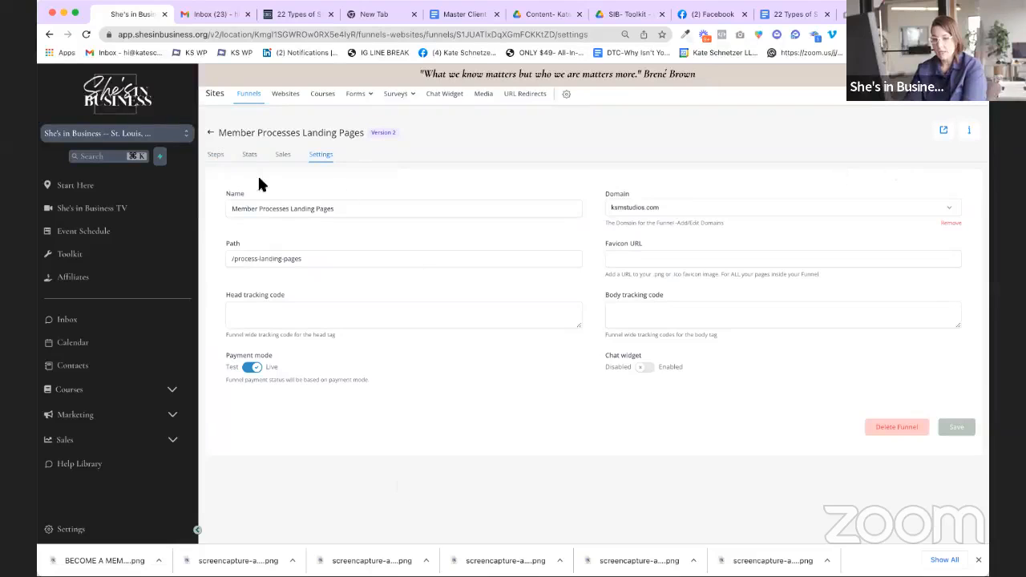
left_click(212, 133)
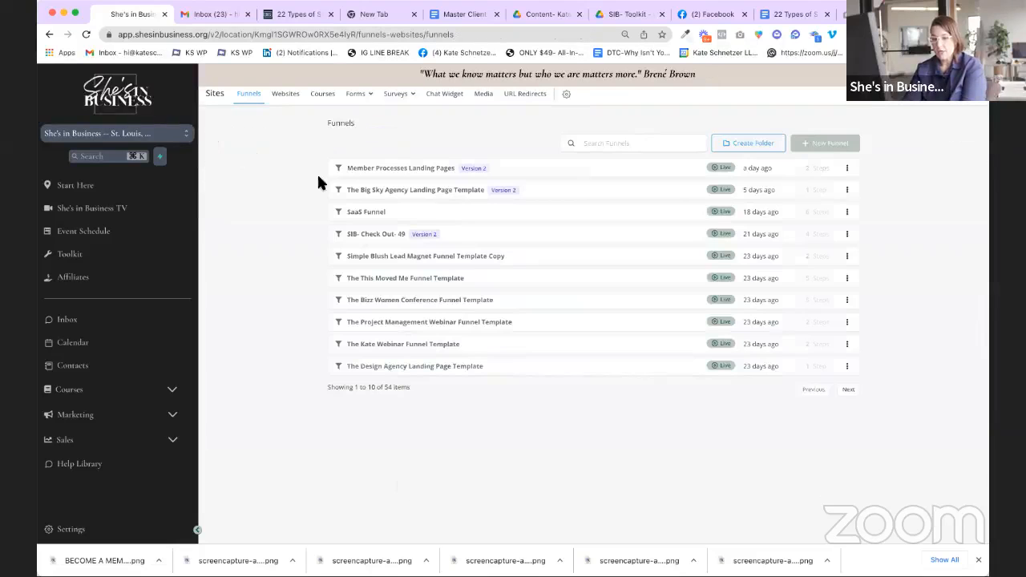
left_click(388, 168)
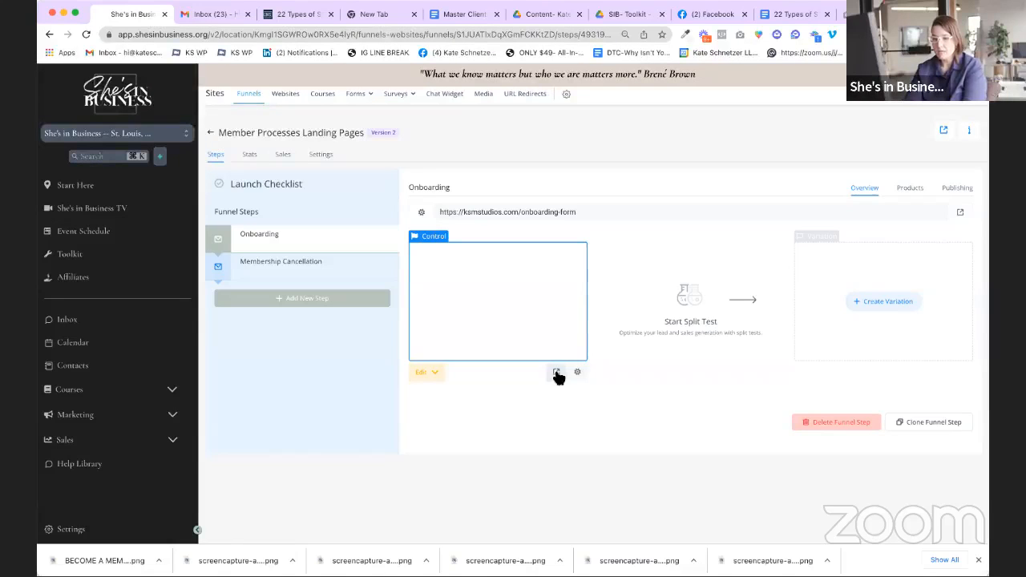
left_click(556, 374)
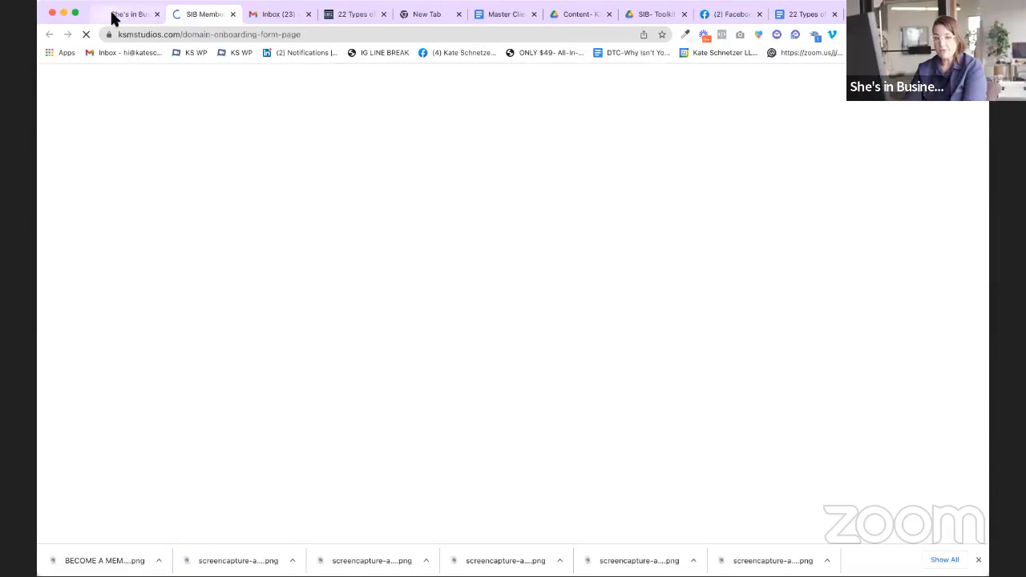
left_click(113, 16)
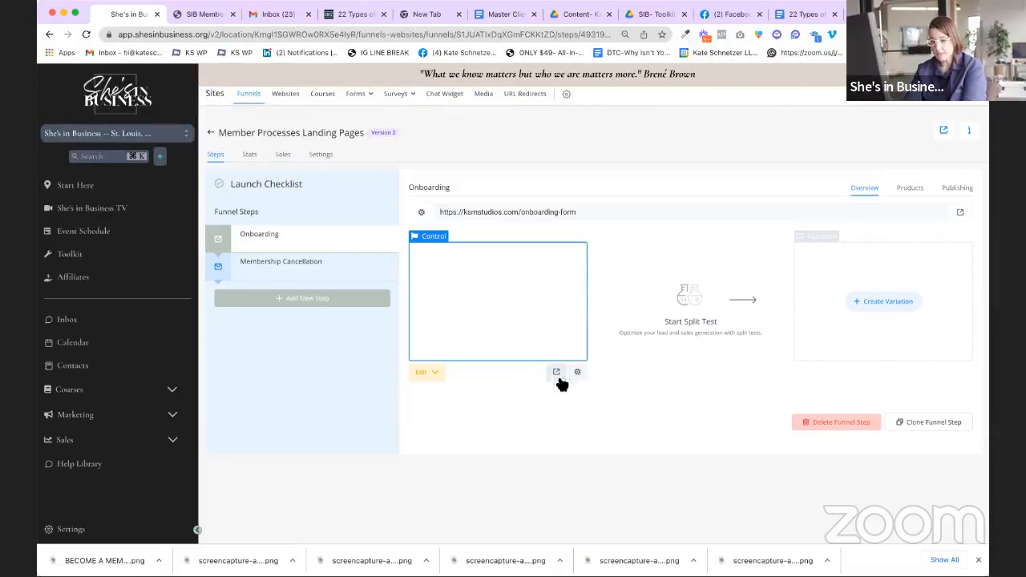
left_click(206, 18)
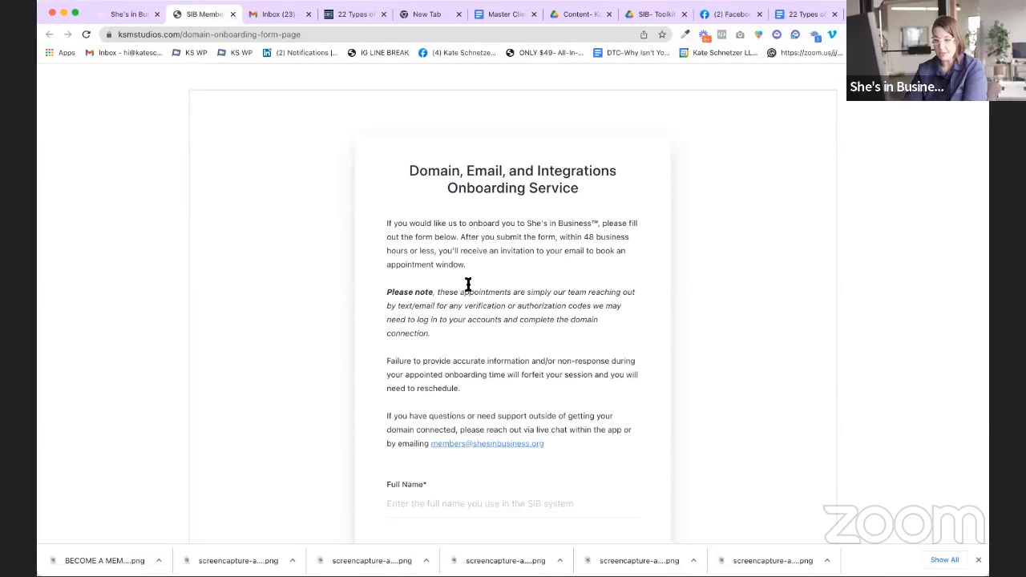
left_click(345, 39)
left_click_drag(387, 35, 52, 34)
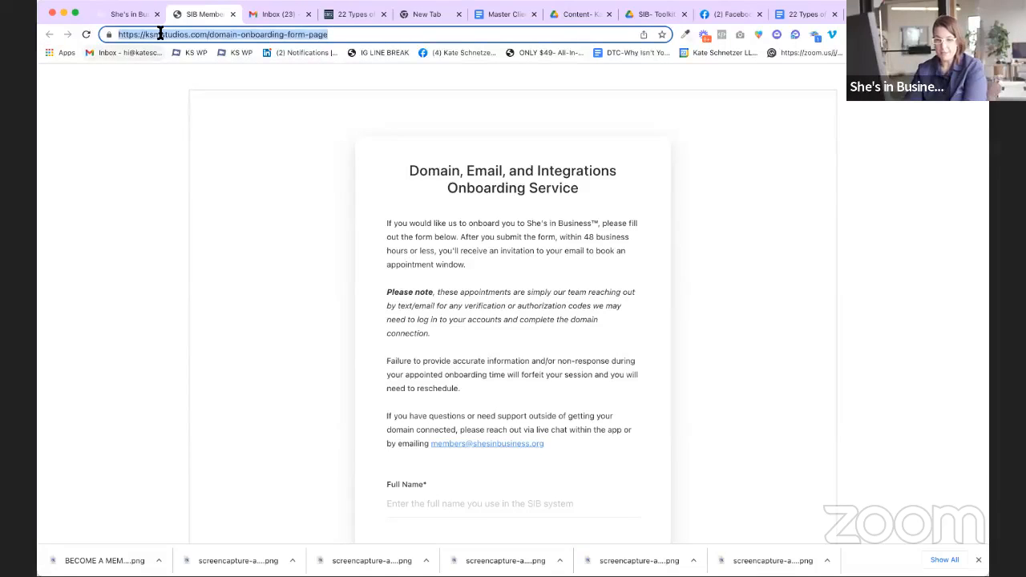
left_click(200, 34)
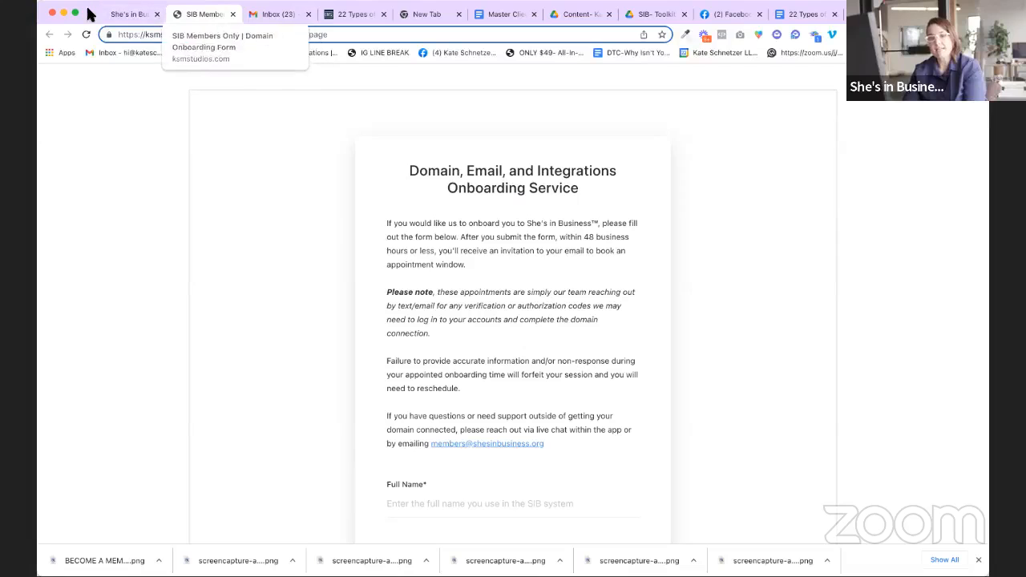
left_click(127, 14)
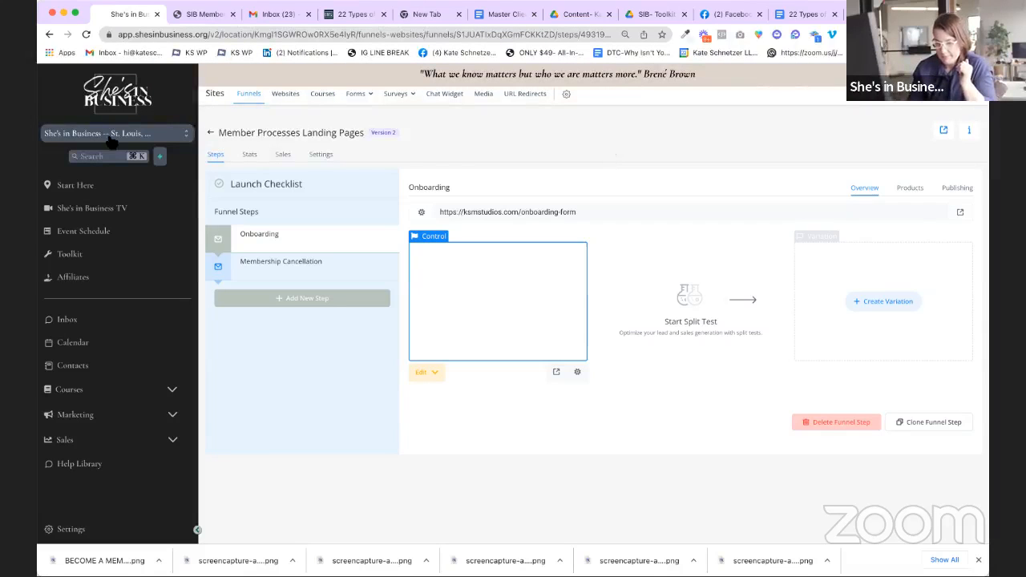
Step: Glance at Master Client Spreadsheets, then switch to the 22 Types of Sales Funnels Google Doc
left_click(508, 14)
left_click(133, 15)
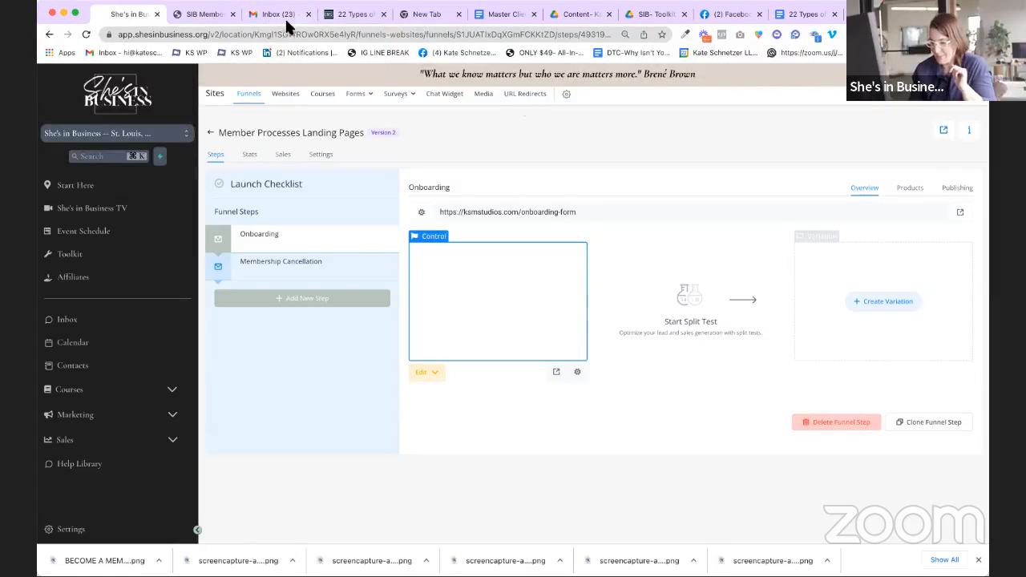
left_click(789, 14)
Step: Create a blank Google Doc noting 'Root domain' with examples shesinbusiness.org and yourwebsite.com
left_click(84, 91)
mouse_move(124, 142)
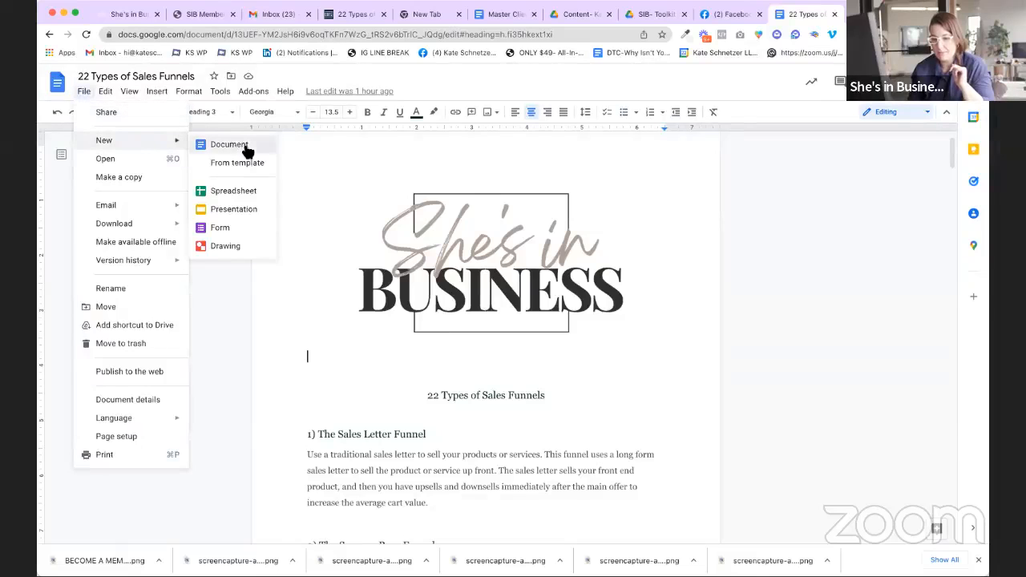
left_click(243, 144)
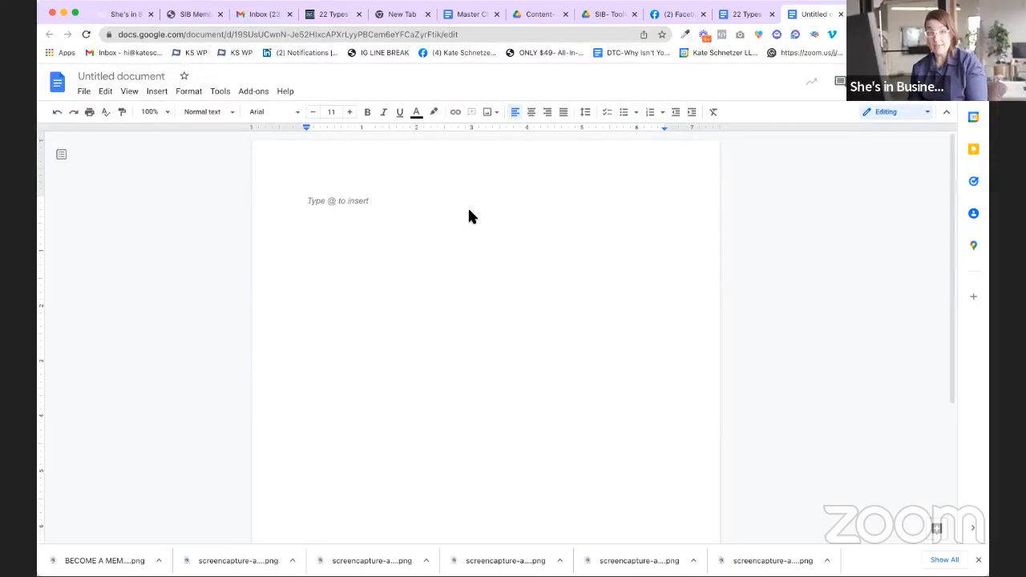
type("Root doman")
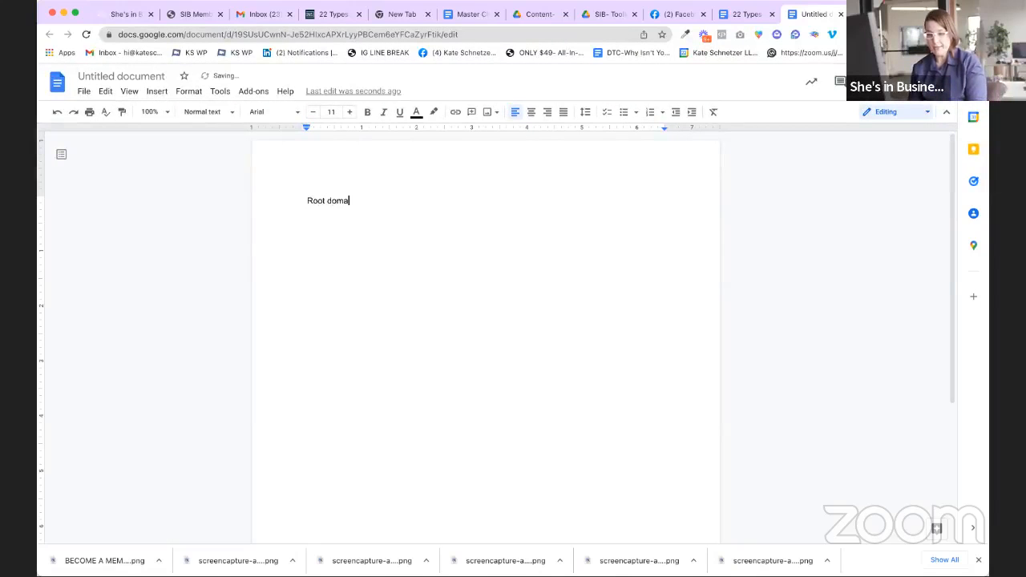
key("Return")
key("Return")
type("shesi")
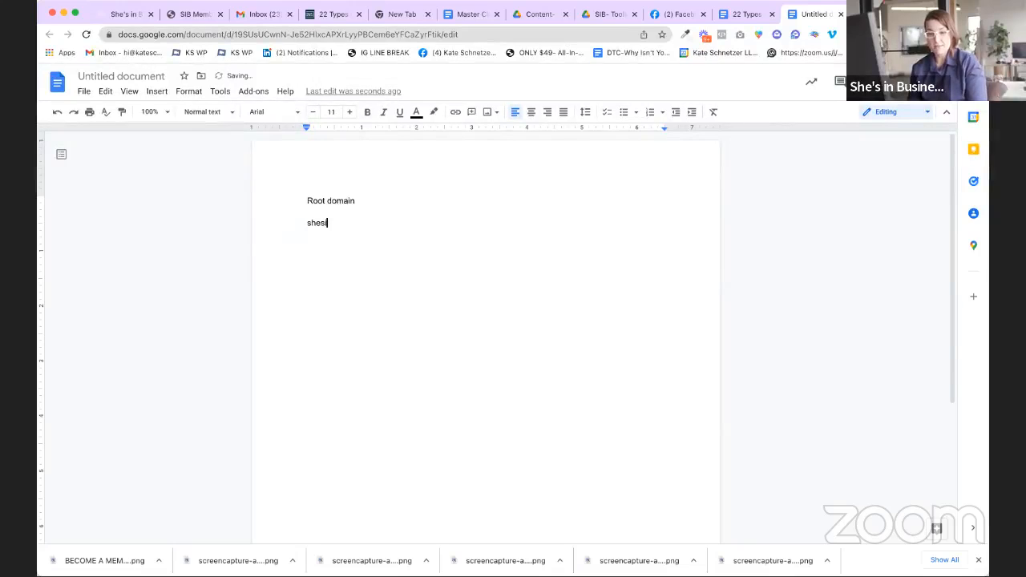
type("nbussiness")
key("BackSpace")
key("BackSpace")
key("BackSpace")
key("BackSpace")
key("BackSpace")
type("siness.org")
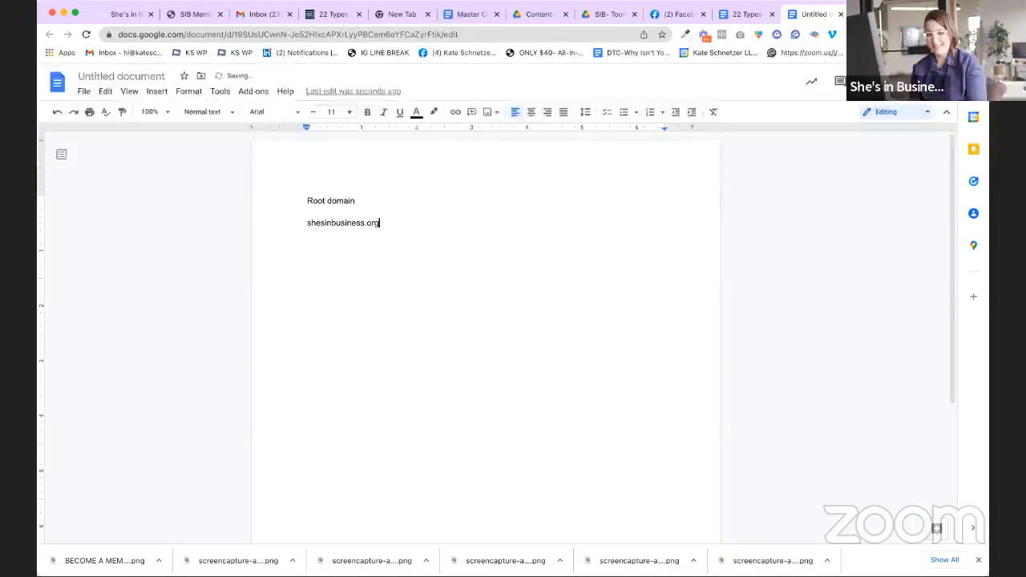
key("Return")
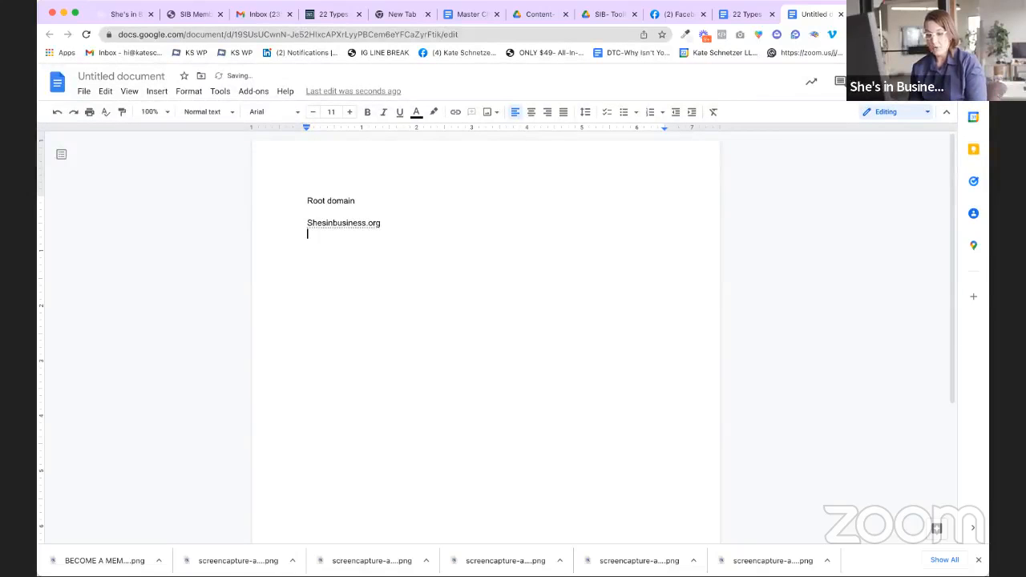
type("yourwebsite.com")
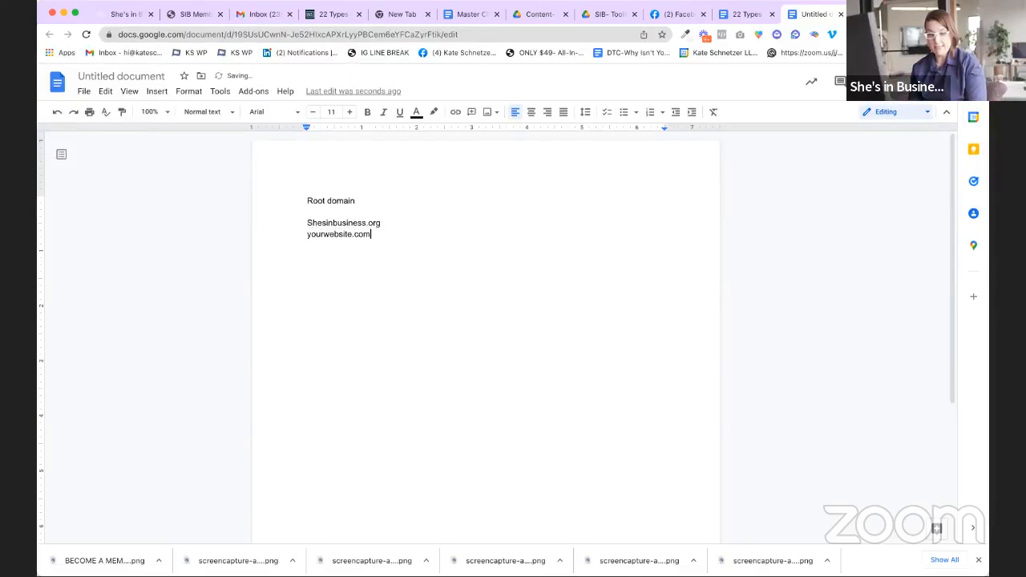
key("Return")
key("Return")
type("NOT ")
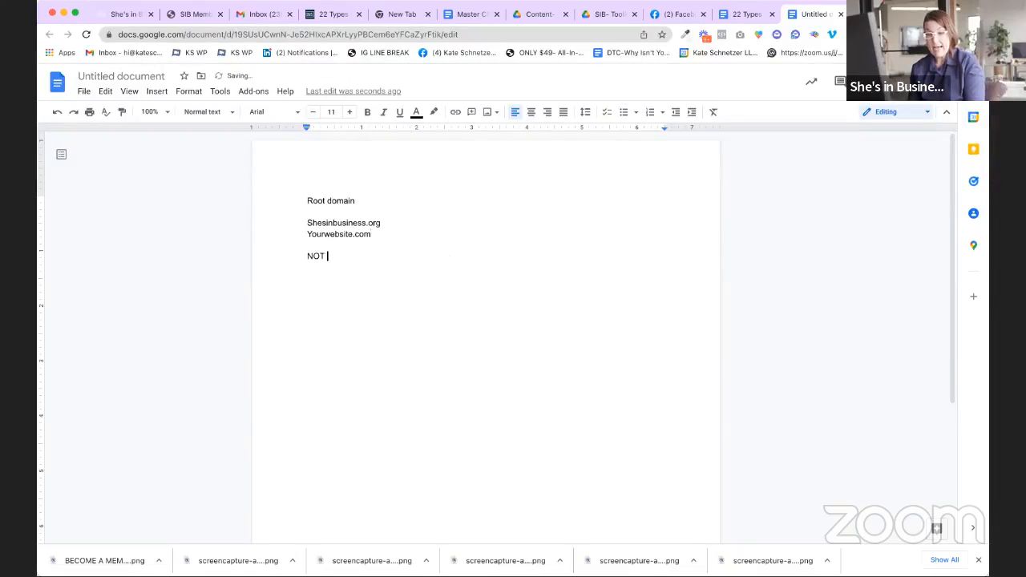
type("www.shes")
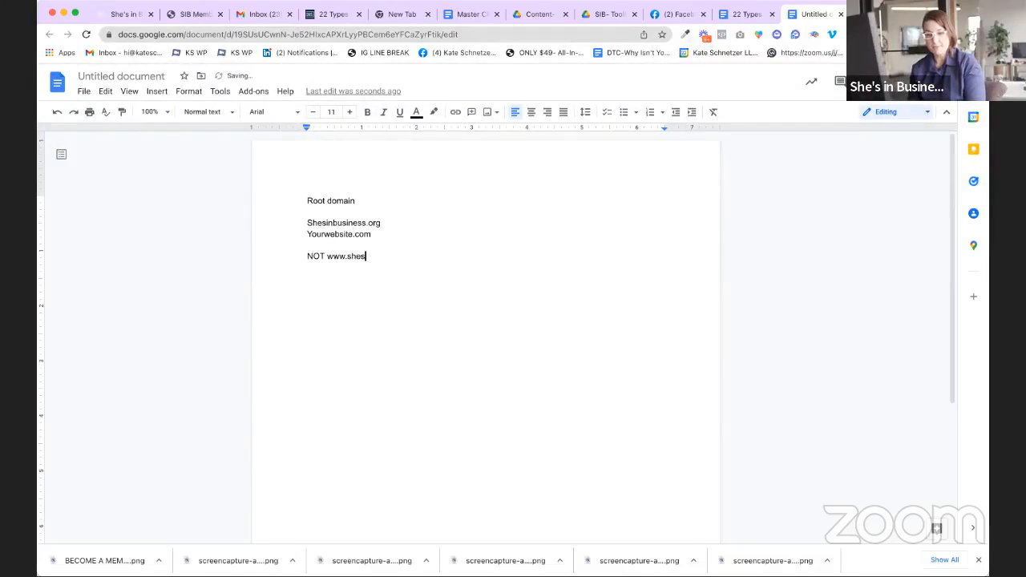
type("insbu")
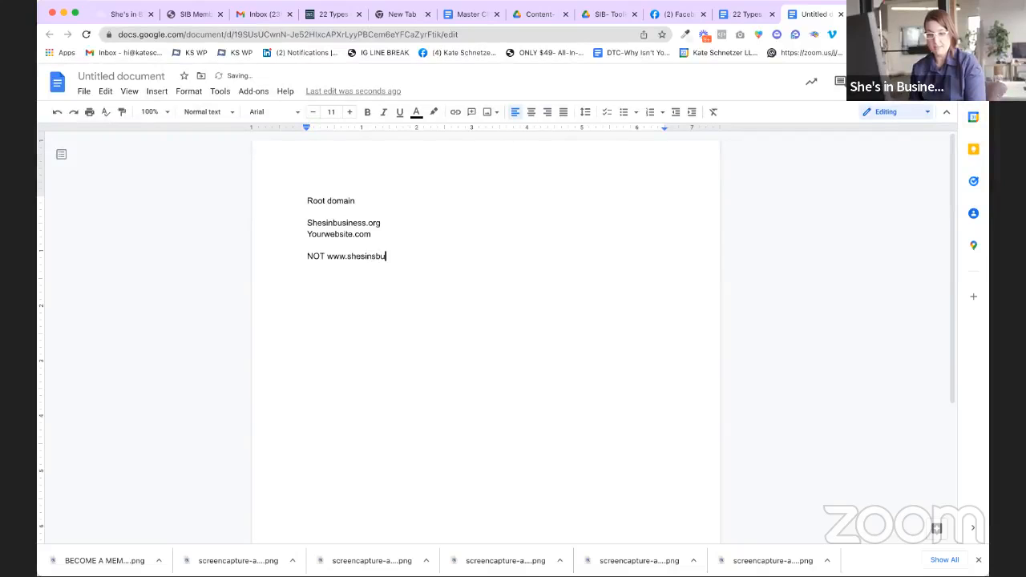
key("BackSpace")
key("BackSpace")
key("BackSpace")
type("business.")
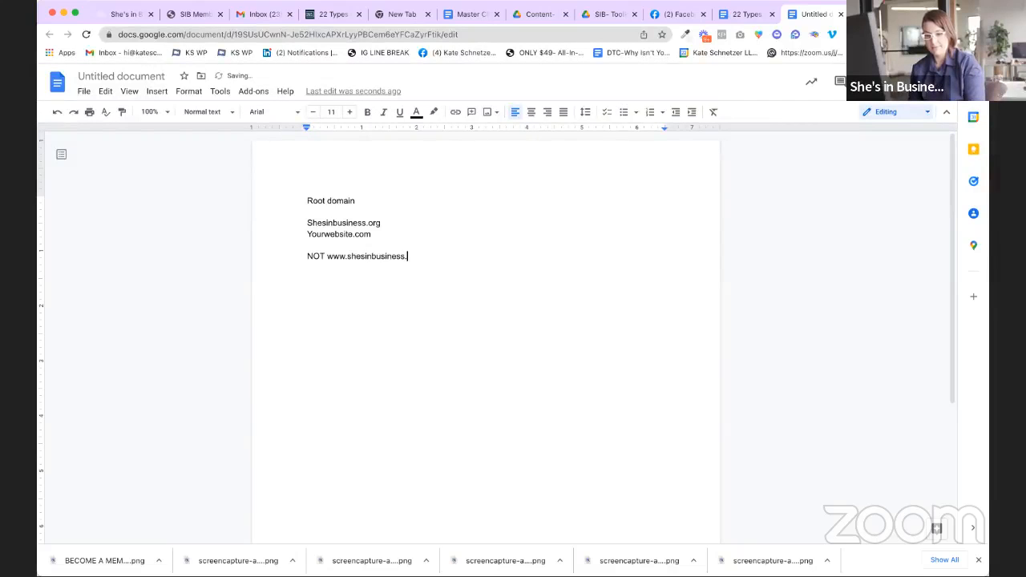
type("org")
key("Return")
type("NOT www")
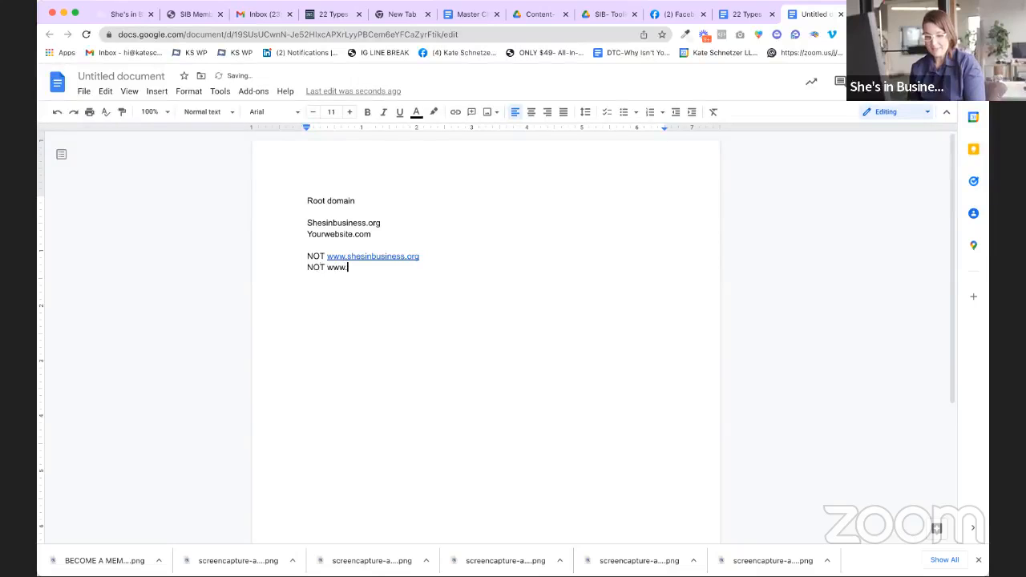
type(".")
key("Return")
key("Return")
type("Root")
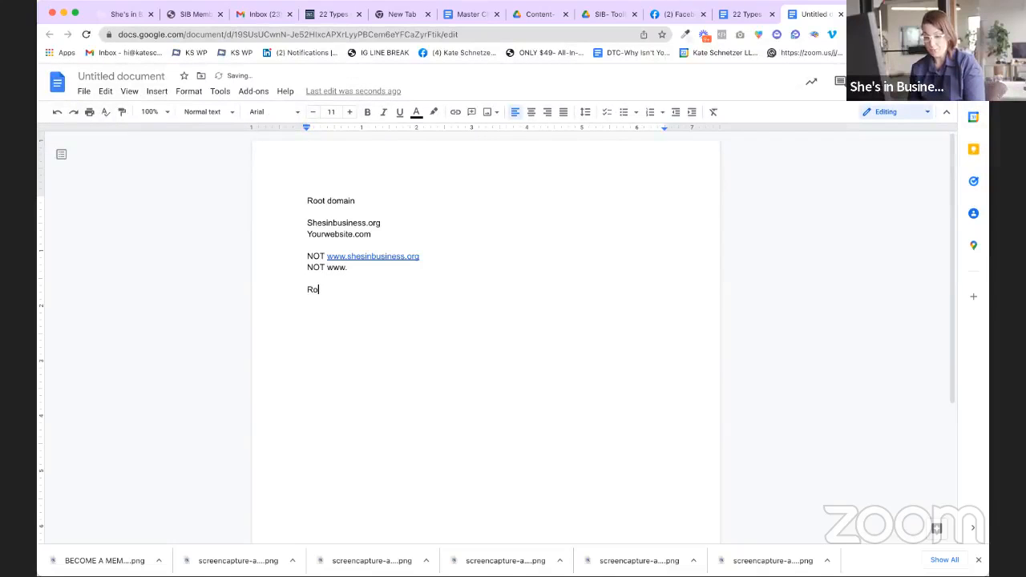
key("Return")
key("Return")
type("shesinbusiness.org")
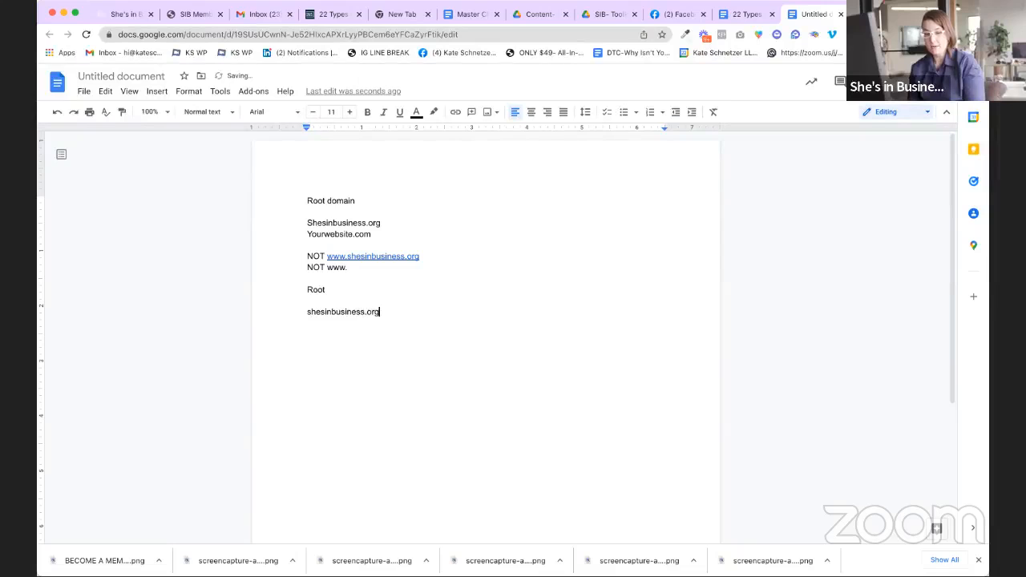
key("Return")
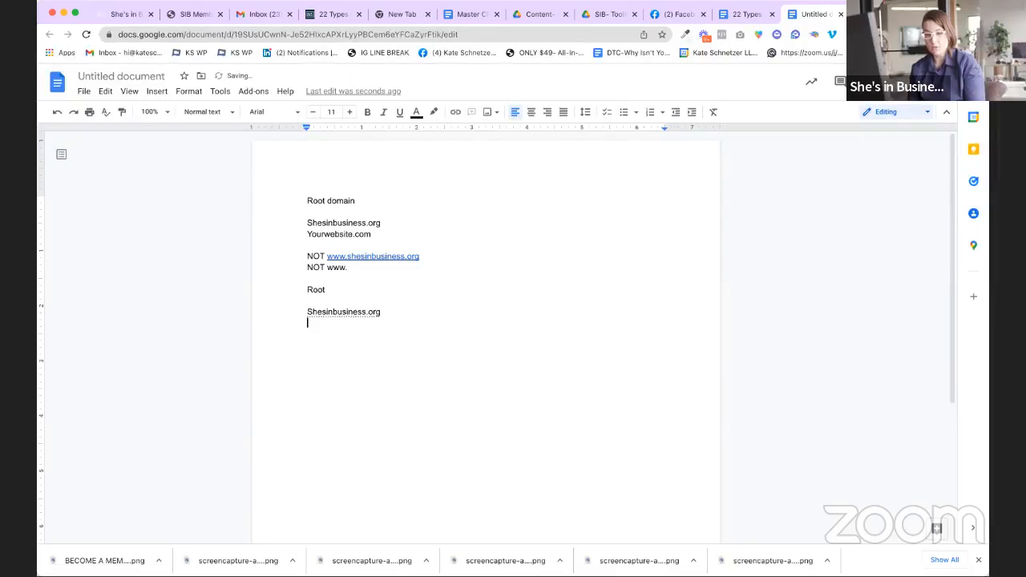
type("melissa.com")
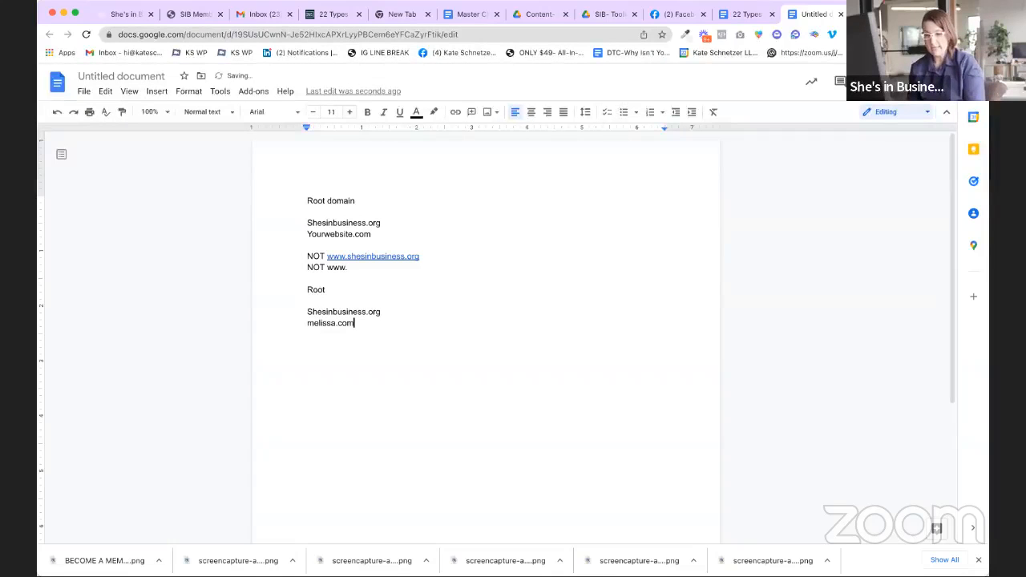
key("Return")
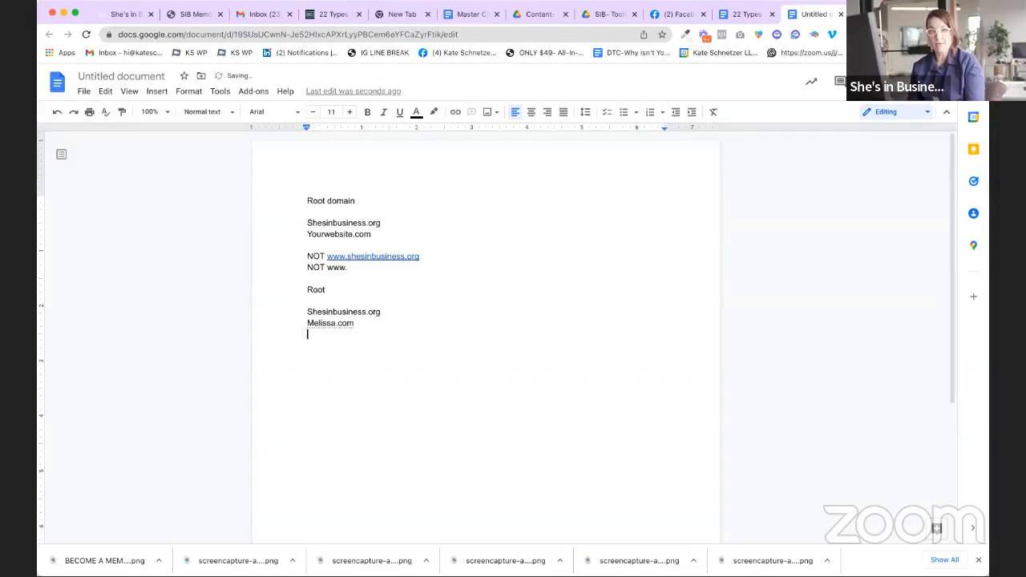
type("Subdomain")
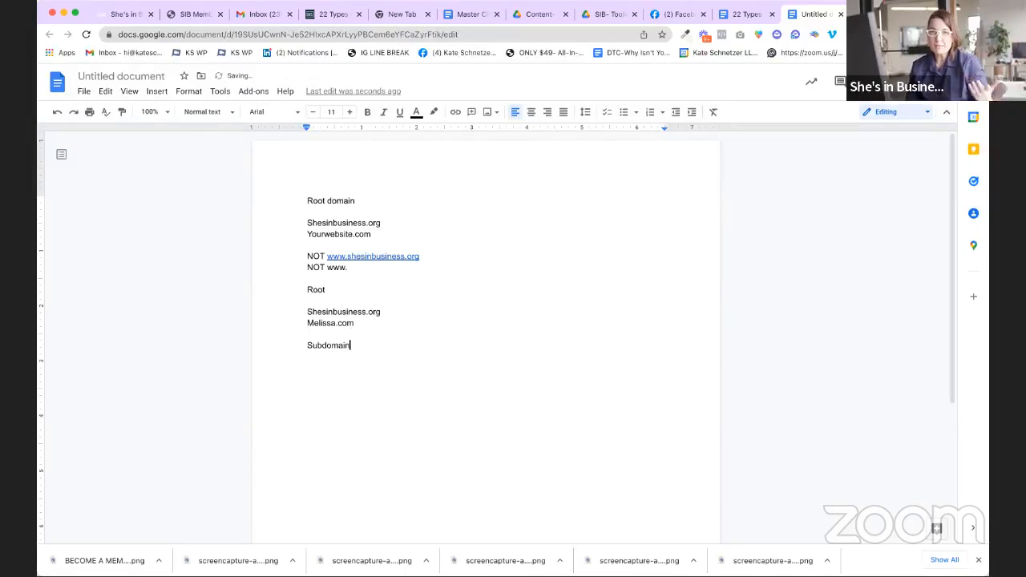
double_click(366, 283)
double_click(364, 358)
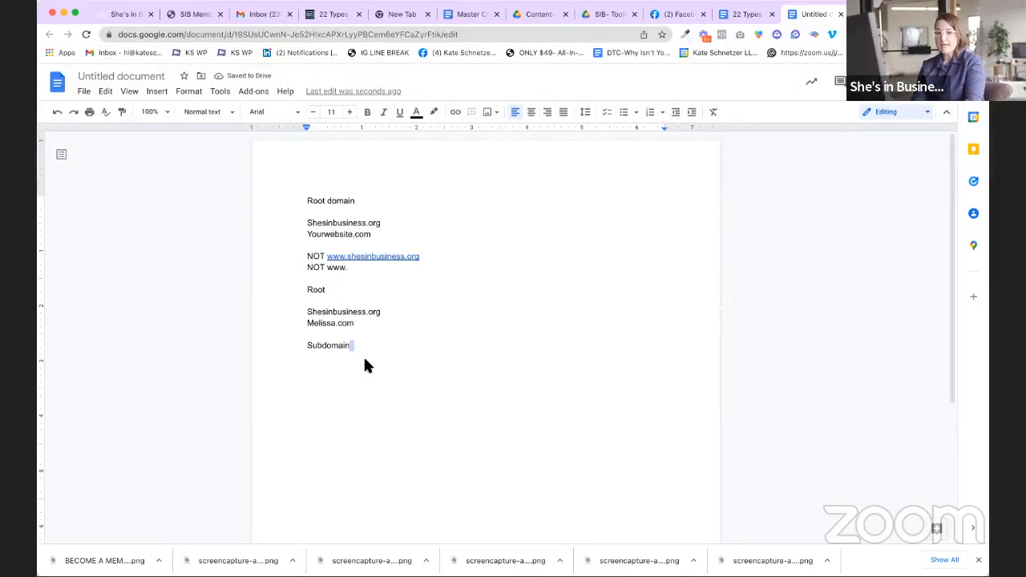
type("s")
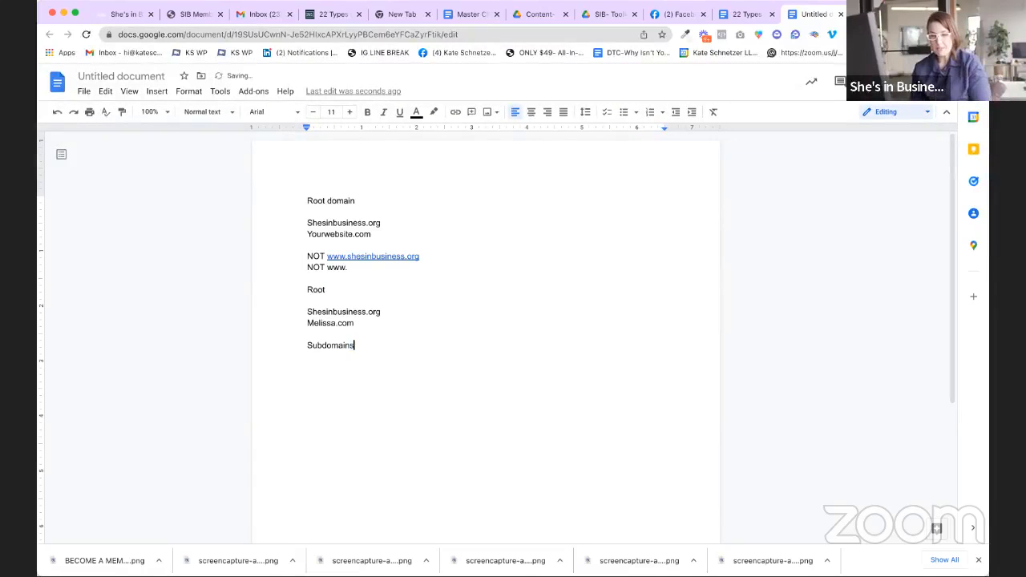
key("Return")
key("Return")
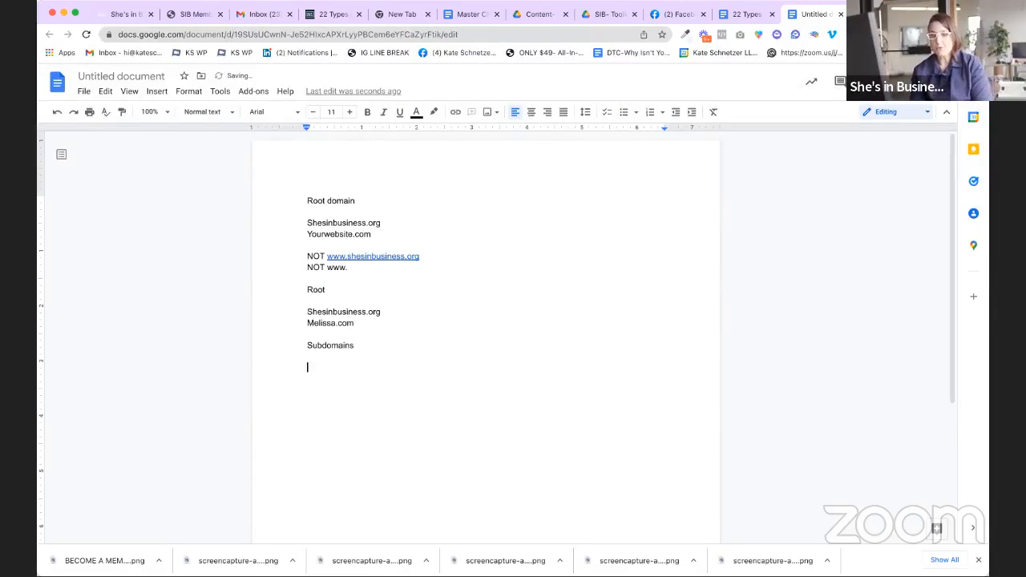
type("www.")
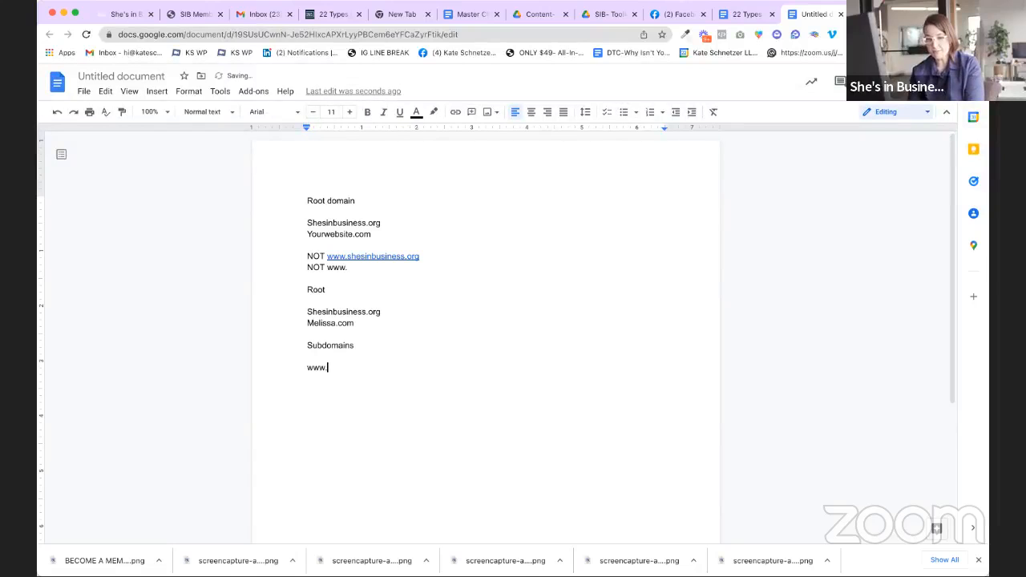
type("shesinbusiness.org")
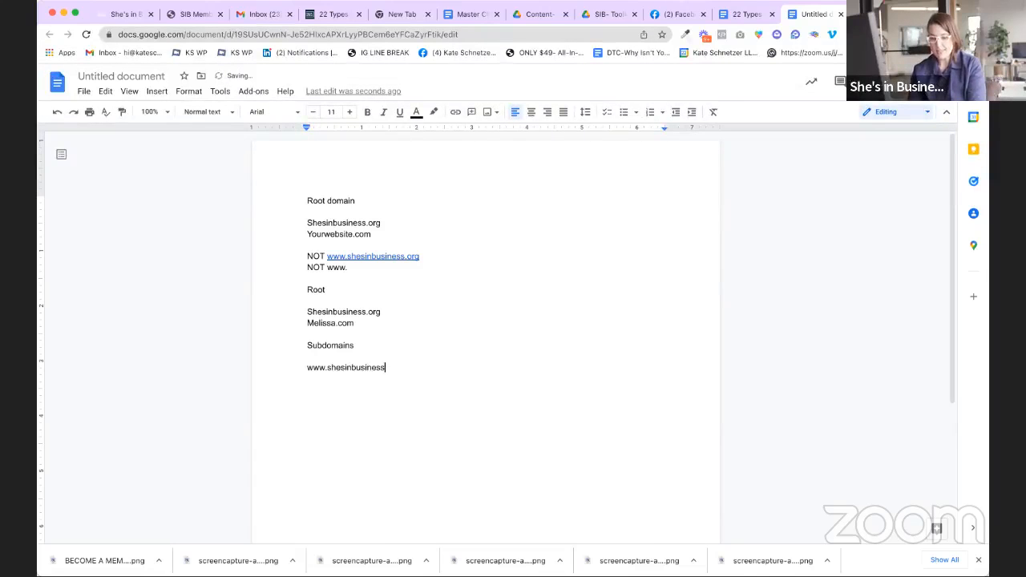
key("BackSpace")
key("BackSpace")
key("BackSpace")
key("BackSpace")
type(".org")
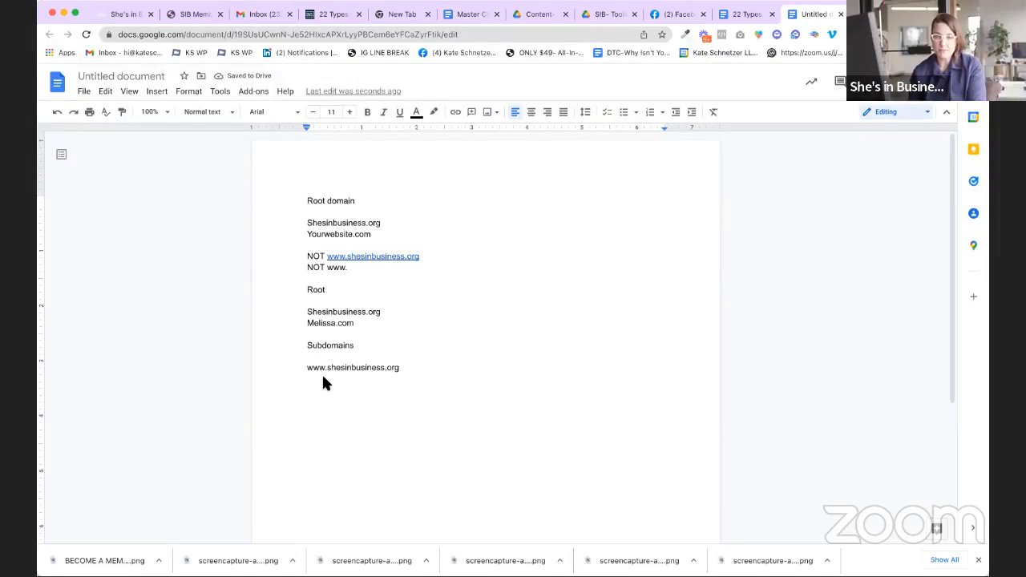
left_click_drag(307, 367, 327, 373)
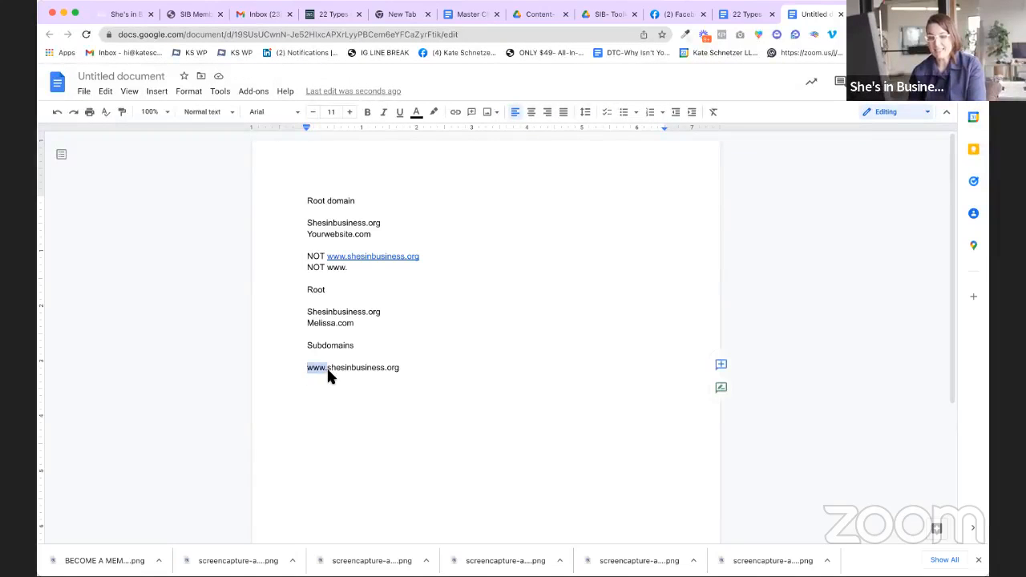
left_click(327, 371)
key("Return")
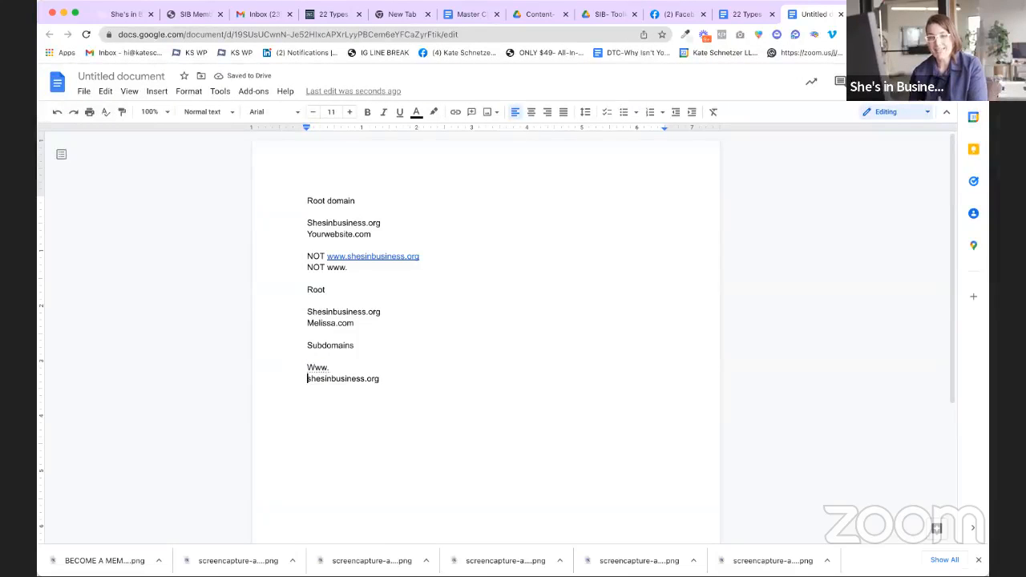
key("Return")
key("Return")
Step: Label the lines 'ROOT - shesinbusiness.org' and 'Subdomain - www'
type("ROT")
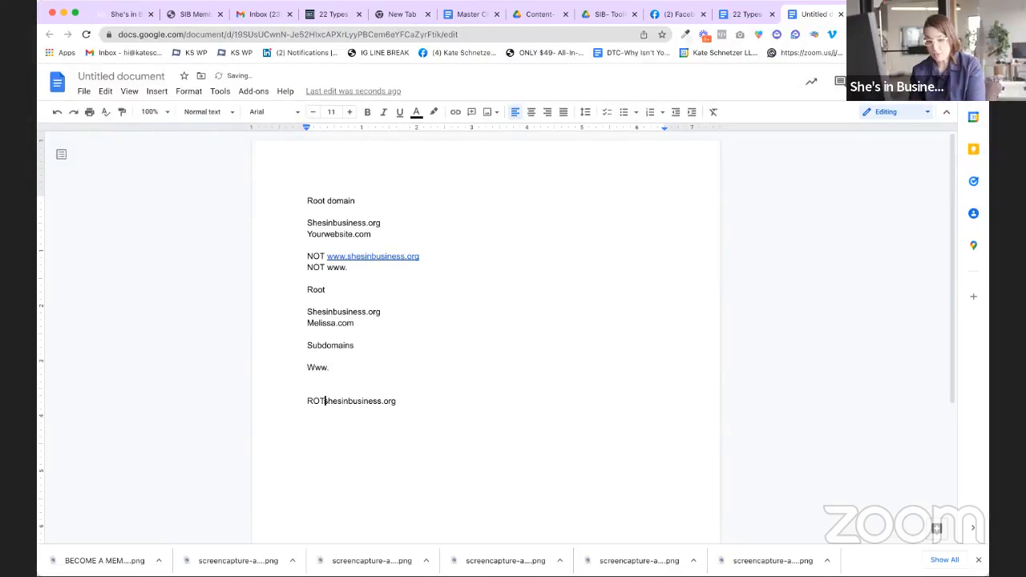
key("BackSpace")
type("OT -")
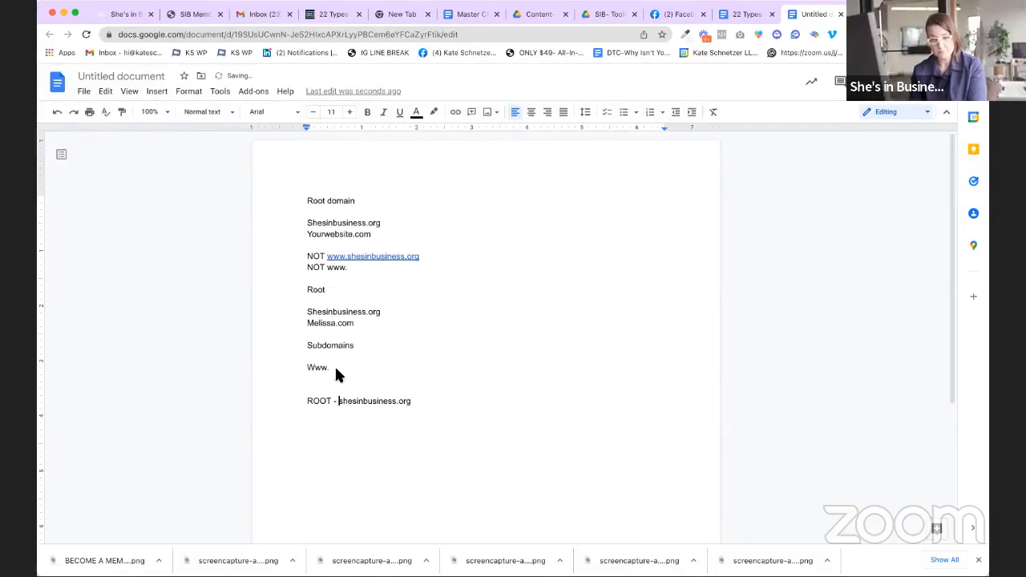
left_click(441, 403)
key("Return")
type("Subdomain - www")
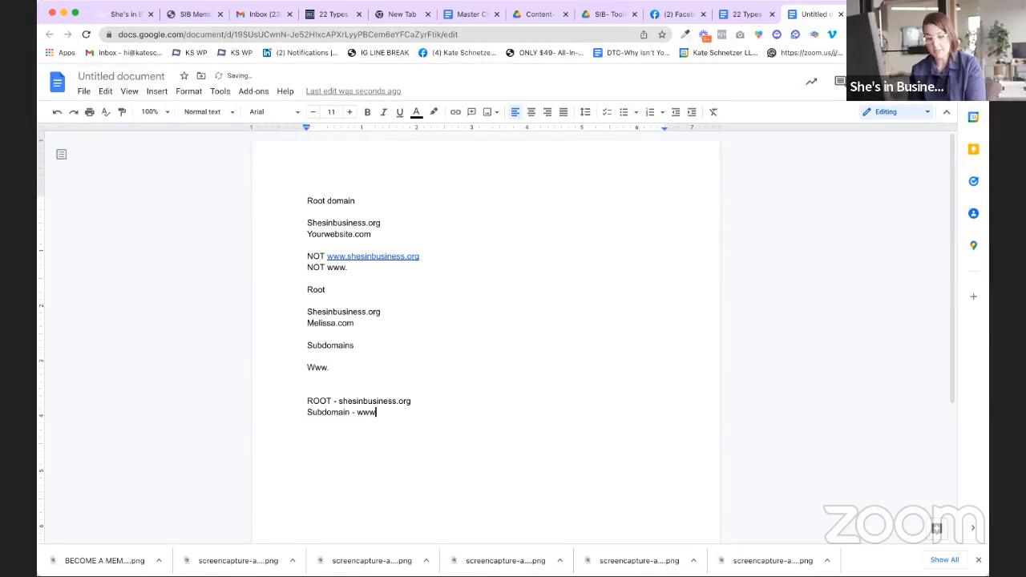
key("Return")
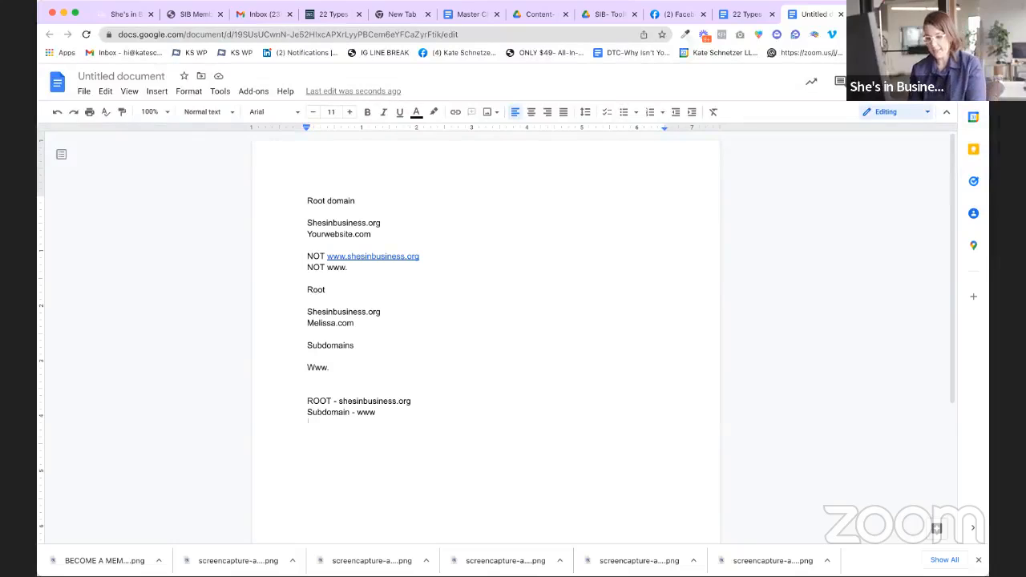
Step: Type the courses.shesinbusiness.org and members.shesinbusiness.org subdomain examples under the Subdomain line
type("courses")
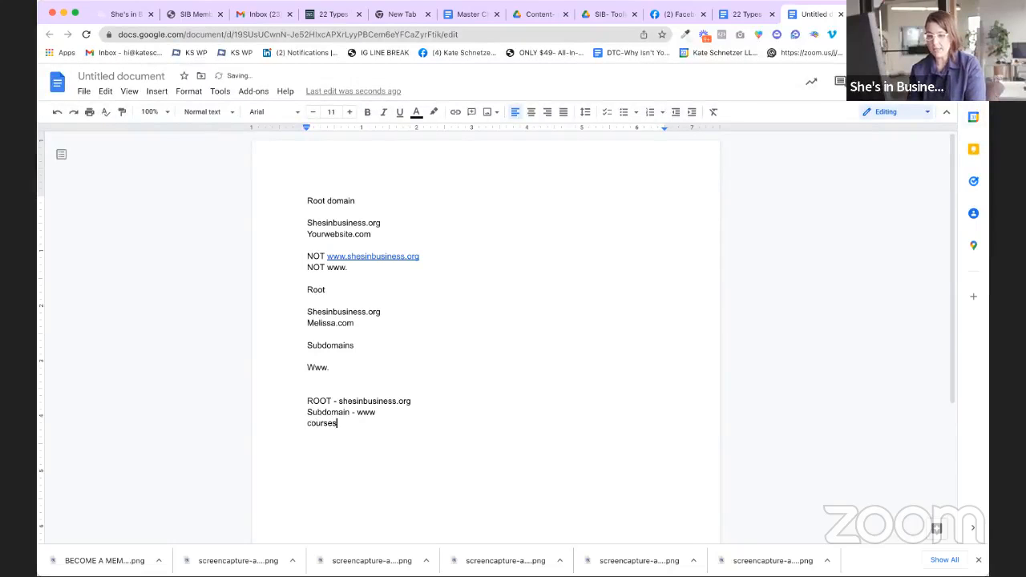
type("shesinbusiness.org")
left_click(459, 409)
type(".bs")
key("BackSpace")
type("usiness.org")
key("Return")
type("members.shesinbusiness.org")
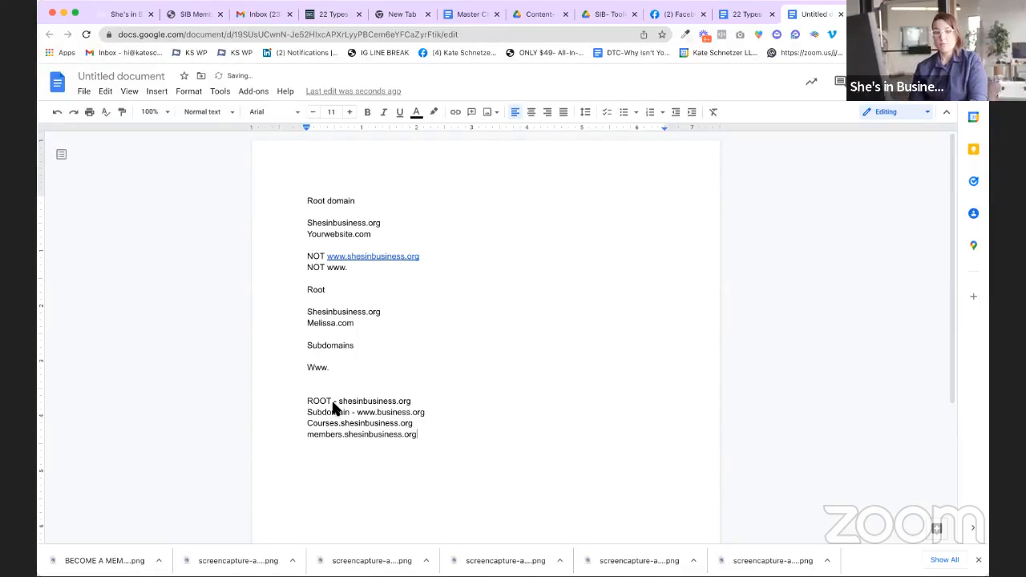
Step: Add blank lines above the Courses and Members examples, capitalising 'Courses'
left_click(426, 421)
left_click(436, 434)
left_click(308, 424)
key("Return")
key("Delete")
type("C")
left_click(308, 446)
key("Return")
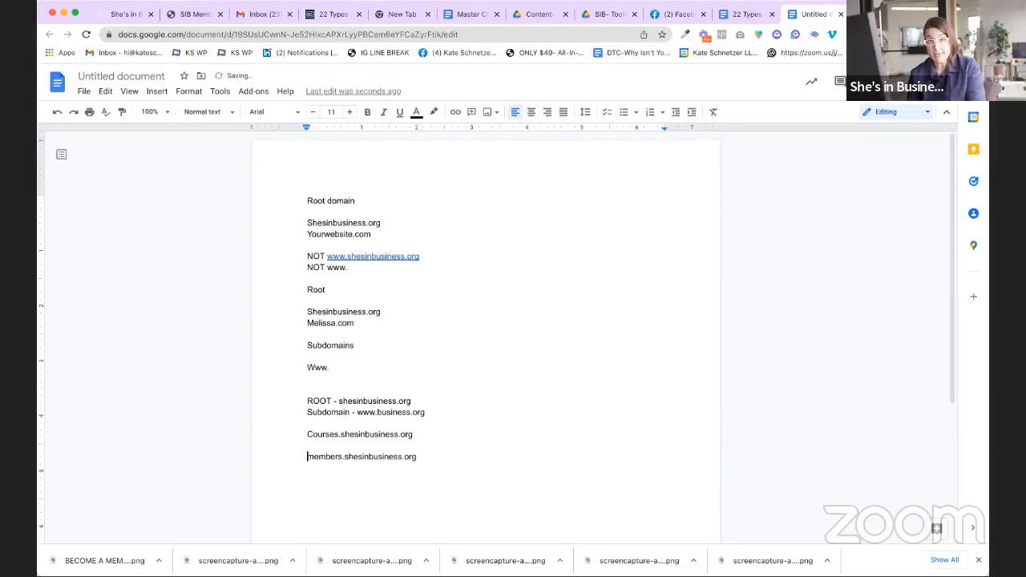
left_click(423, 438)
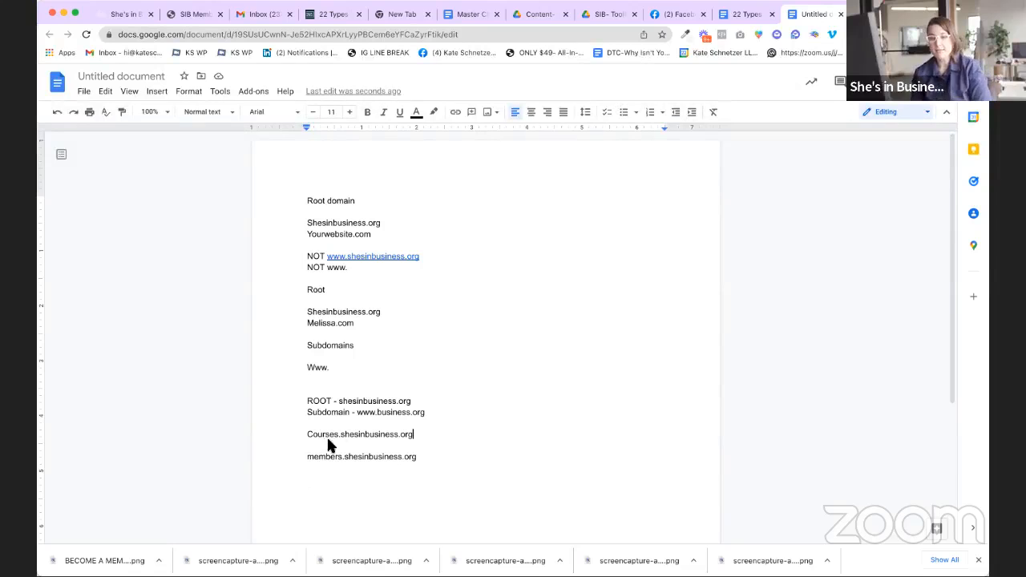
left_click_drag(308, 402, 439, 417)
left_click(378, 413)
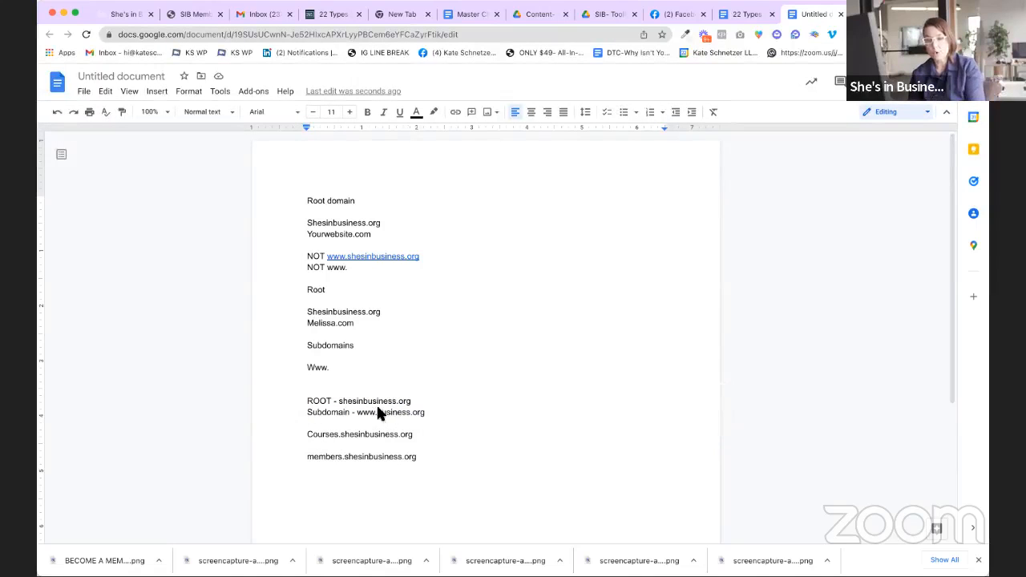
type("shesin")
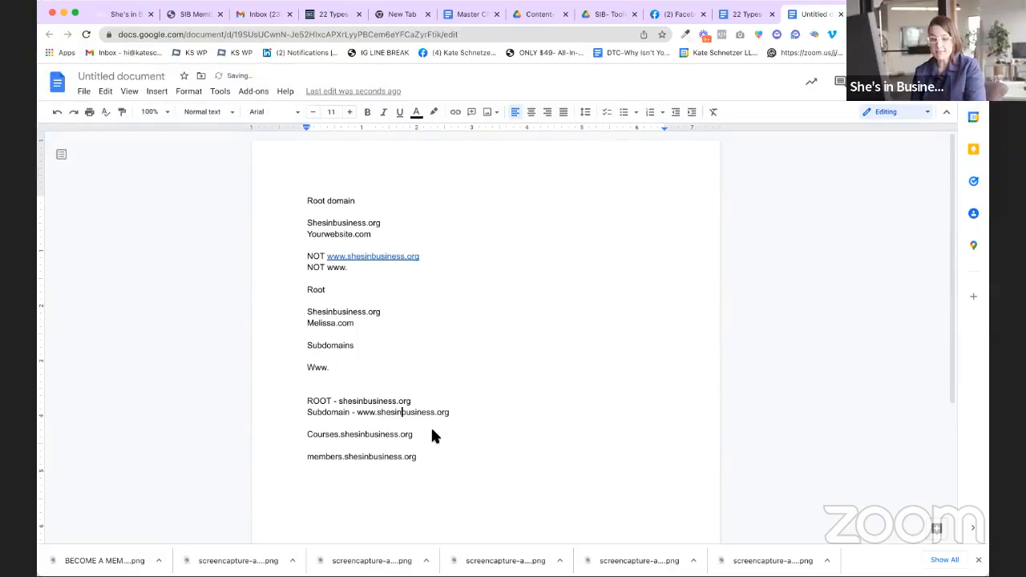
left_click_drag(447, 414, 448, 420)
left_click(456, 407)
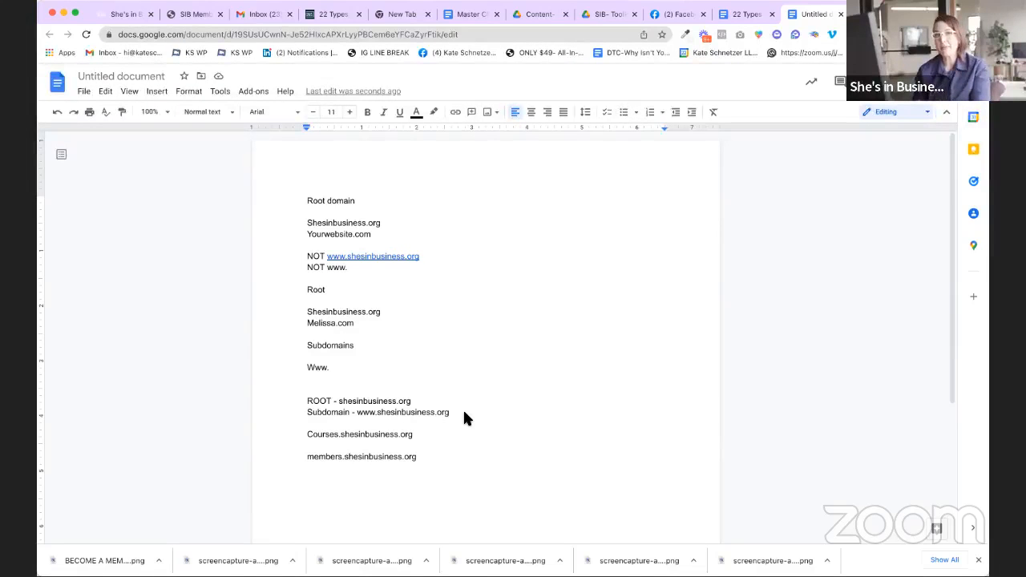
type("/")
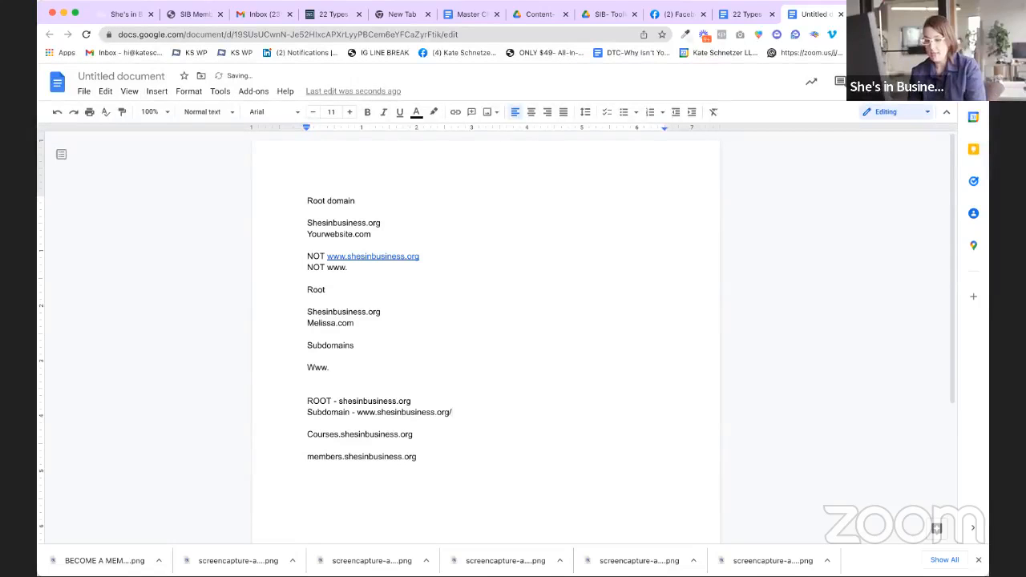
type("oath")
key("BackSpace")
key("BackSpace")
key("BackSpace")
key("BackSpace")
type("path")
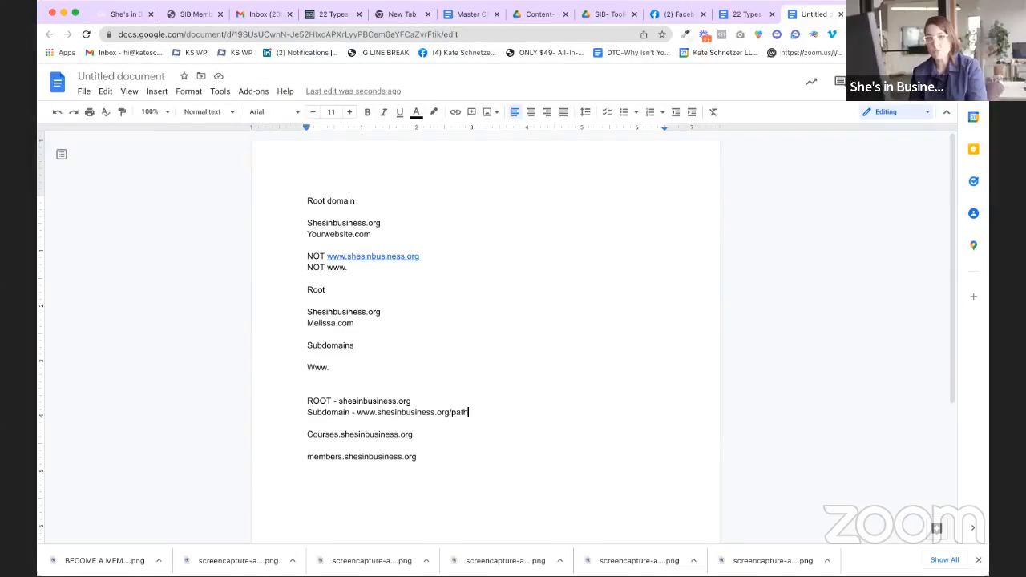
left_click(449, 410)
key("Return")
key("BackSpace")
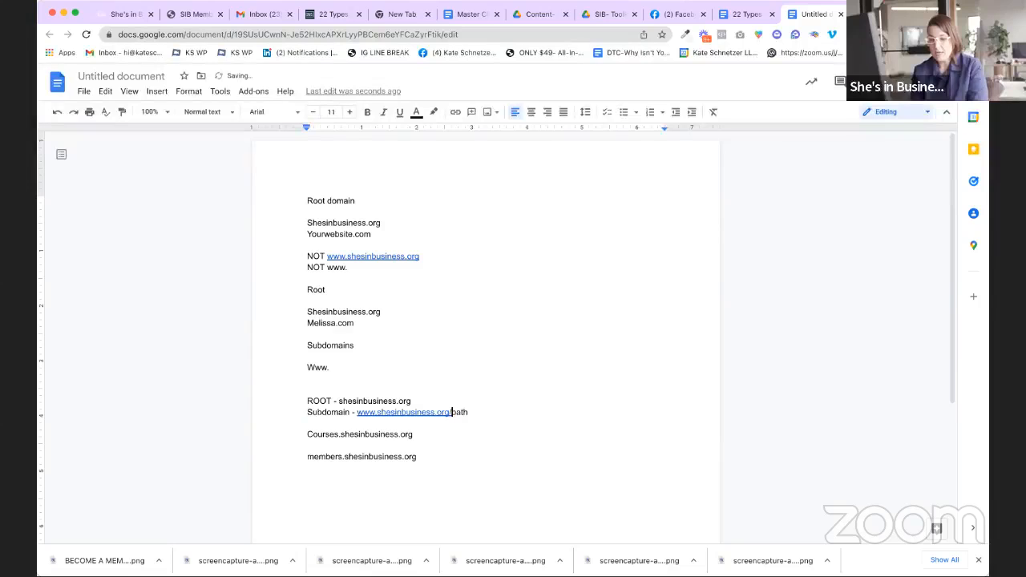
left_click(479, 492)
key("Return")
key("Return")
type("She'sinbu")
key("BackSpace")
key("BackSpace")
key("BackSpace")
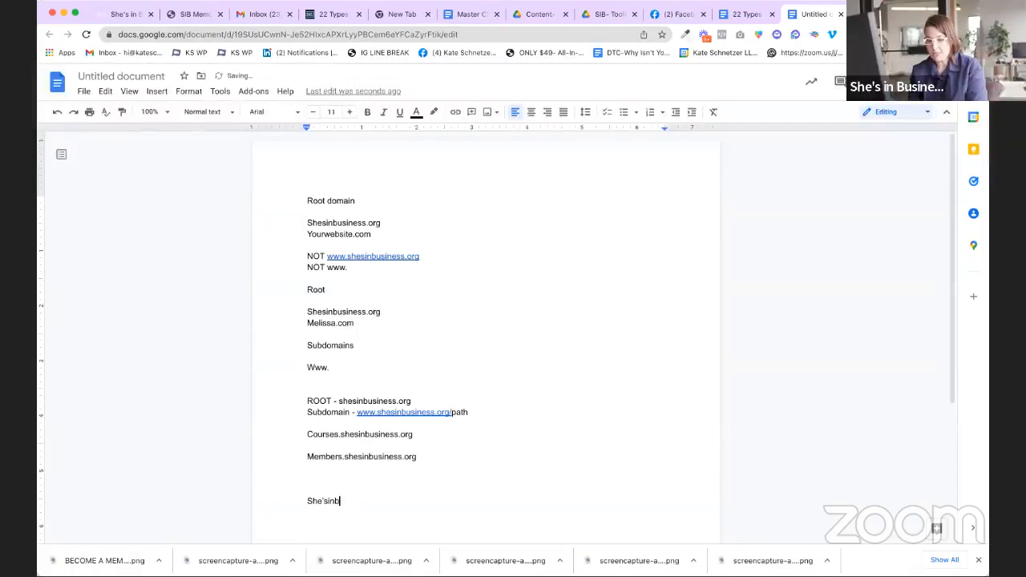
key("BackSpace")
key("BackSpace")
key("BackSpace")
type("si")
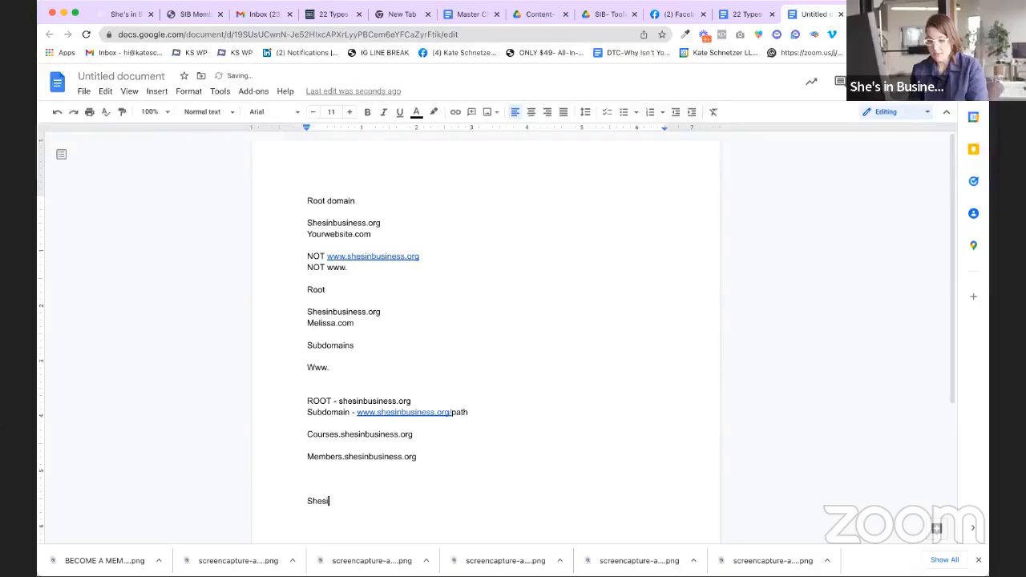
type("nbusiness.org")
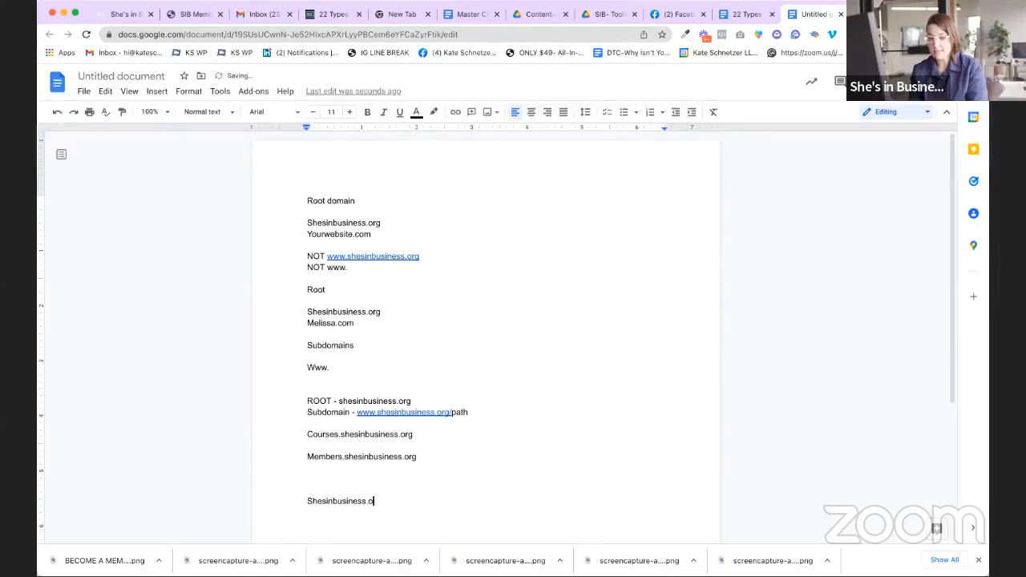
key("Return")
key("Return")
key("Return")
key("Return")
key("Return")
key("Return")
key("Return")
key("Return")
left_click(358, 414)
left_click(346, 425)
type("www")
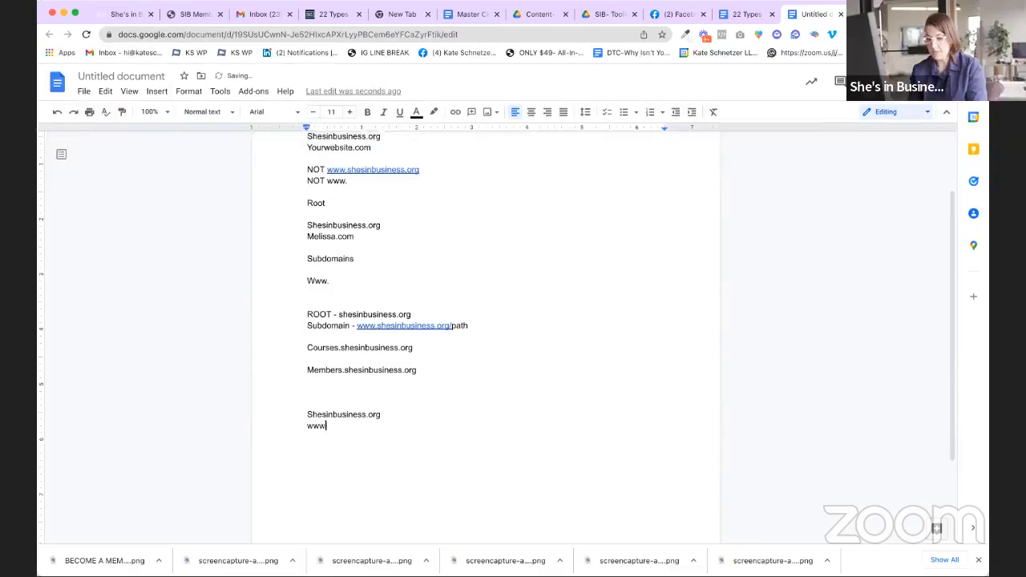
type(".shesinbusiness.org")
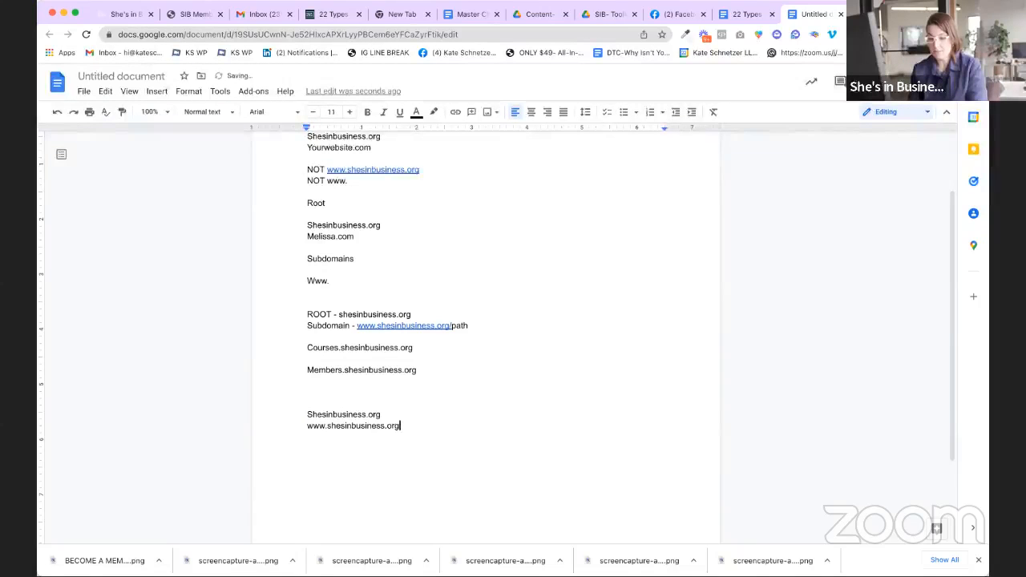
mouse_move(413, 428)
left_mouse_down()
mouse_move(303, 413)
mouse_move(412, 425)
left_mouse_up()
left_click(307, 413)
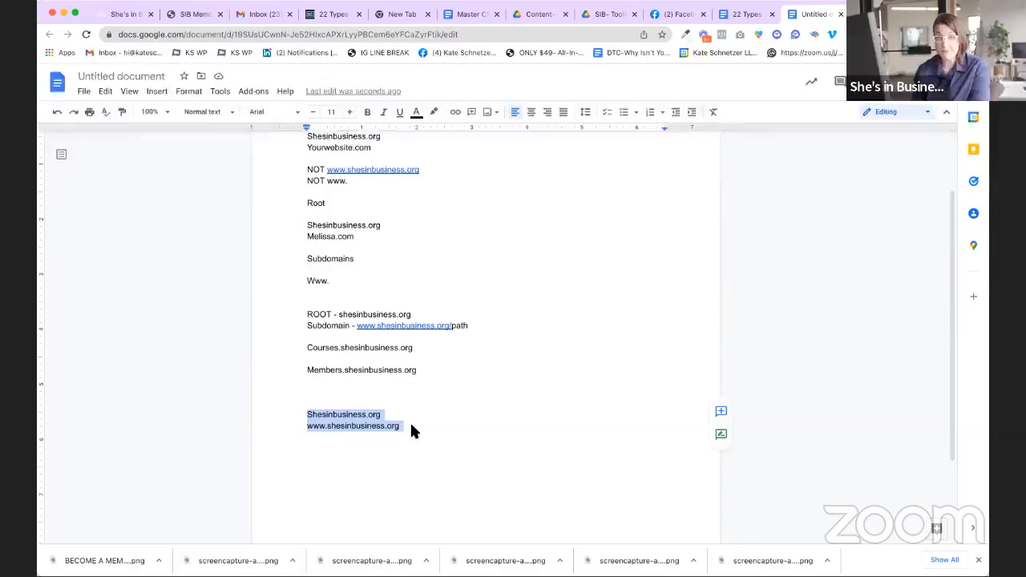
left_click(411, 426)
key("Return")
key("Return")
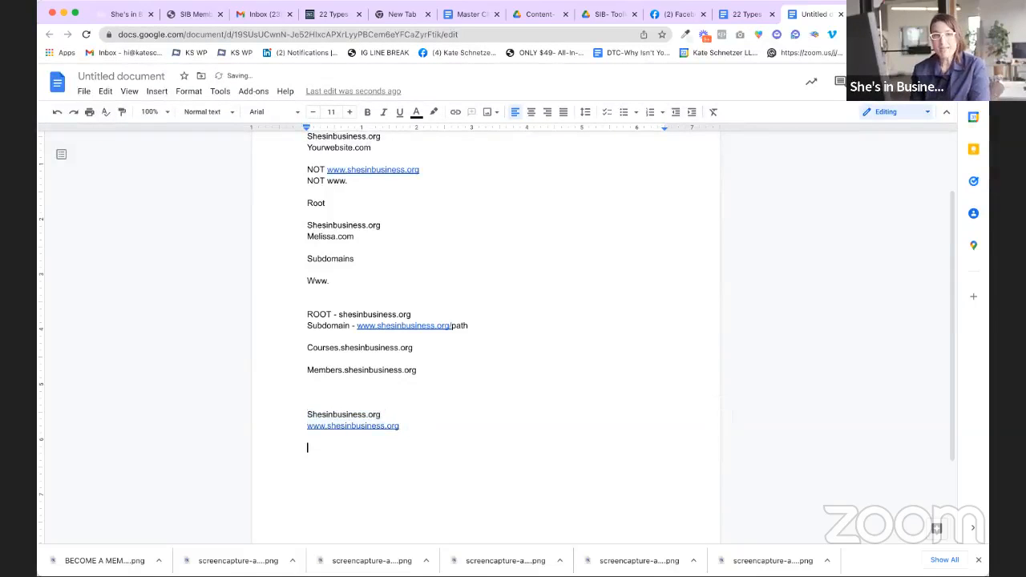
type("www.she")
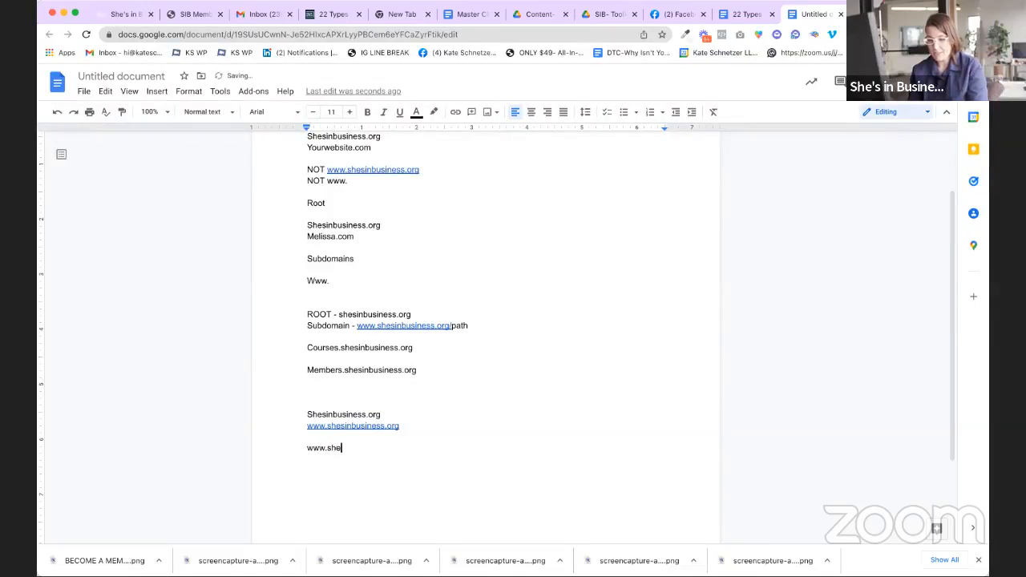
type("sinbusiness.org/")
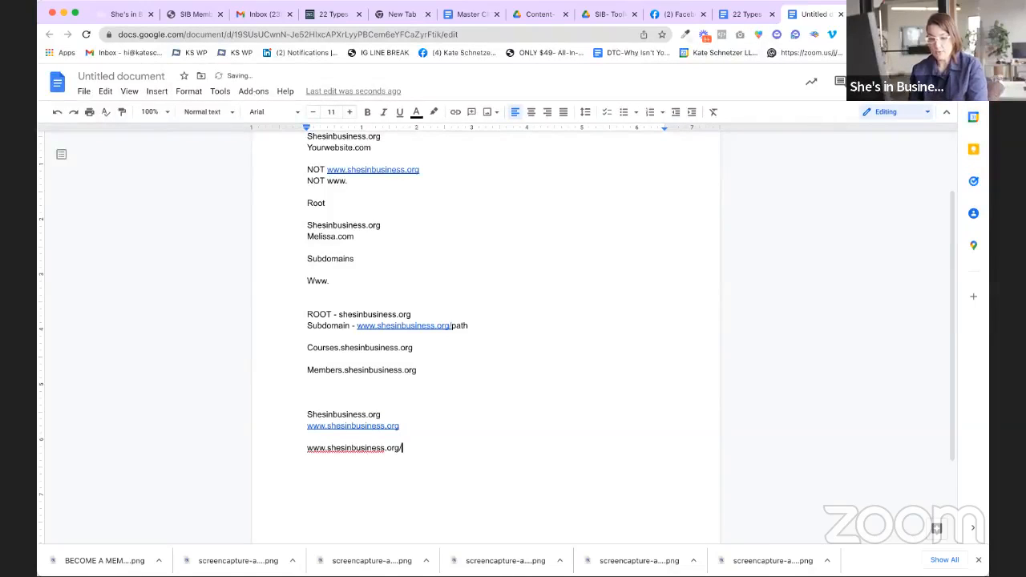
type("bookacall")
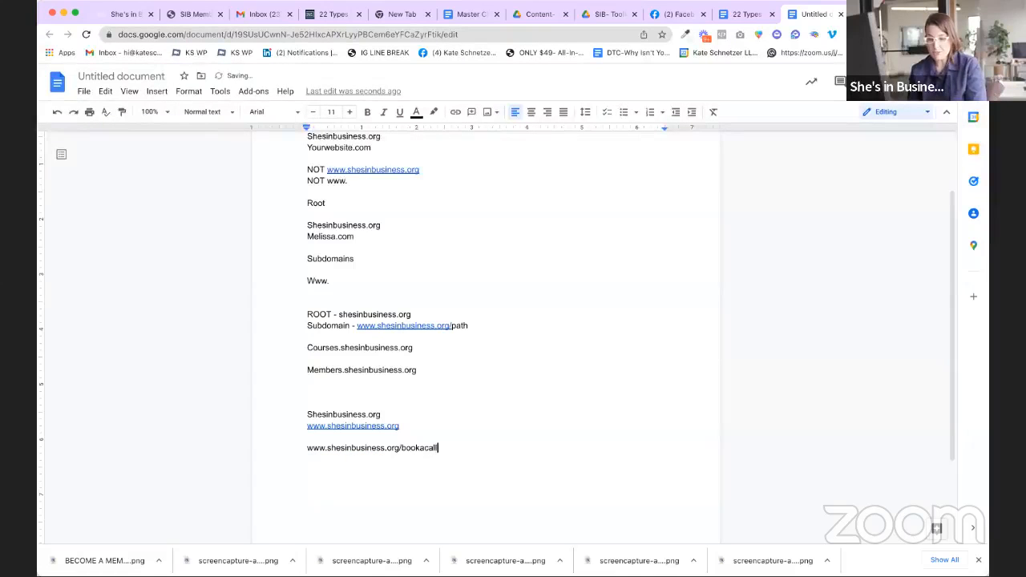
key("Return")
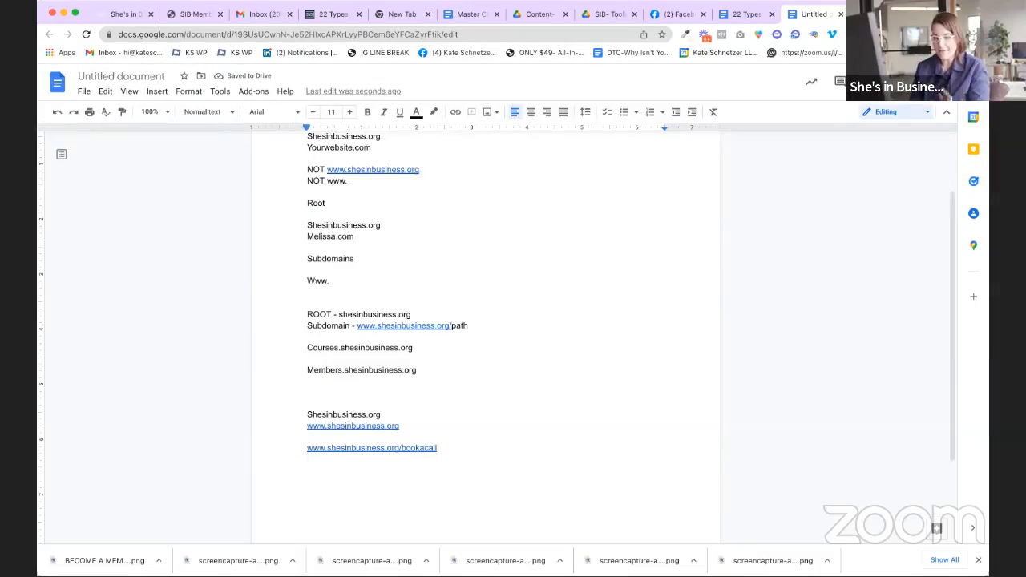
type("shes")
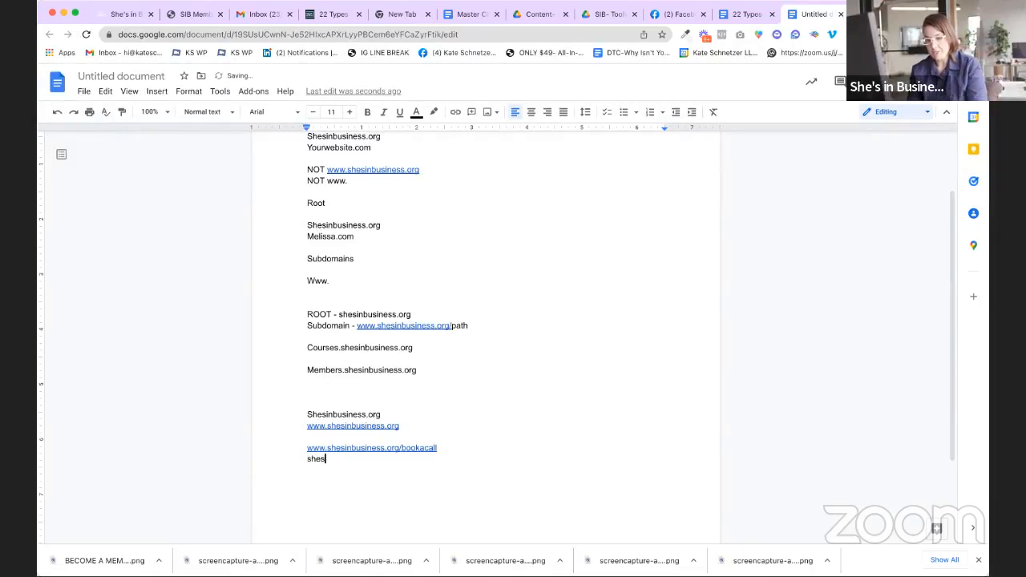
type("inbusiness.org/")
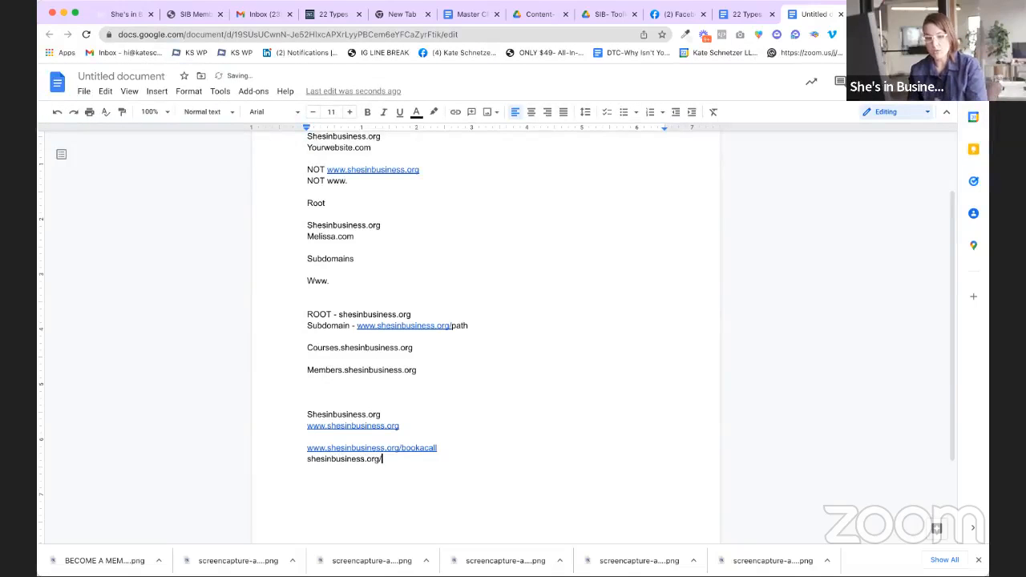
type("member-onboarding")
key("Return")
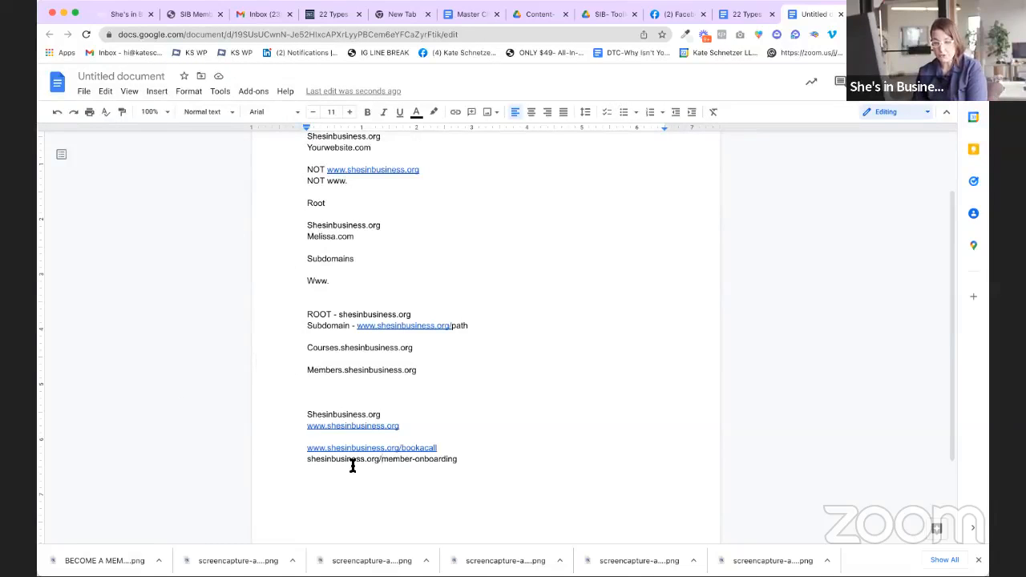
left_click_drag(382, 460, 303, 459)
left_click_drag(463, 462, 386, 463)
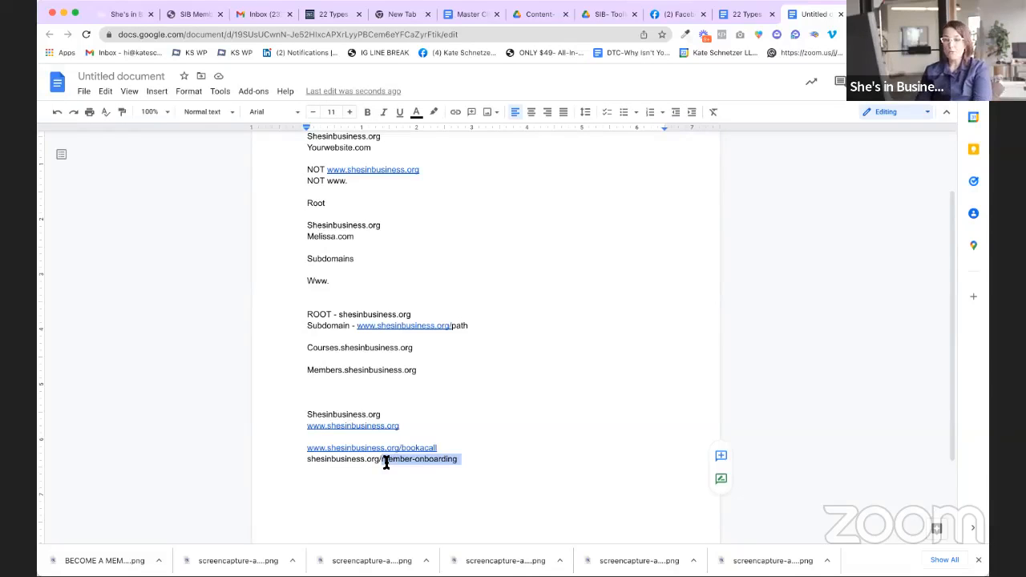
left_click(471, 457)
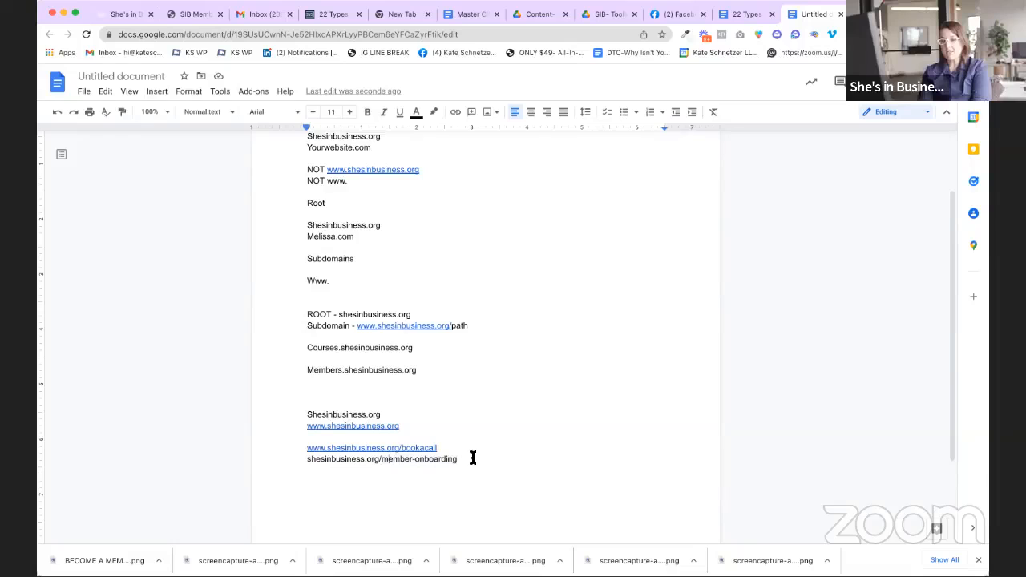
Step: Check the /onboarding-form and /membership-cancellation step paths, then view the funnel's ksmstudios.com settings
left_click(120, 14)
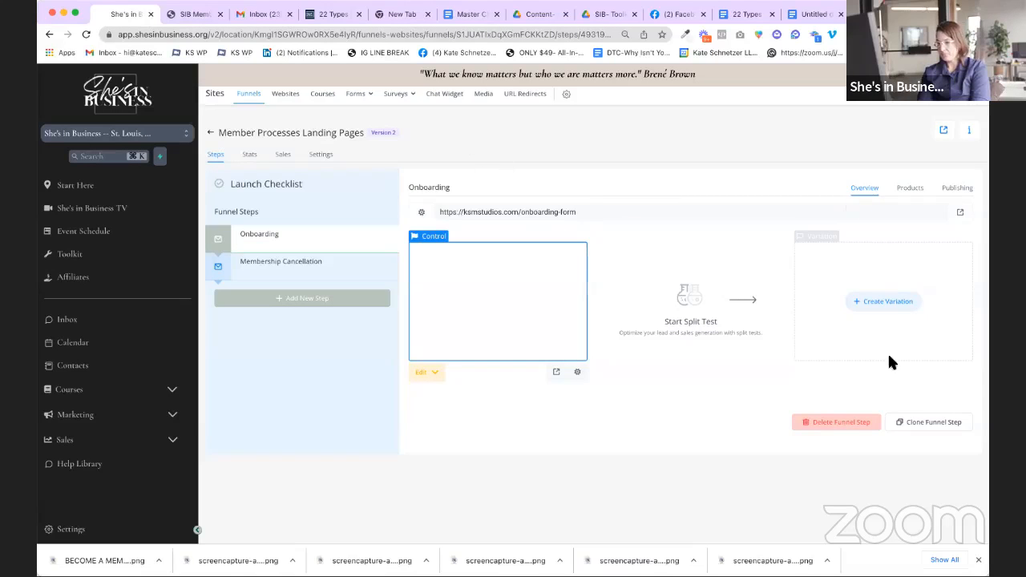
left_click(963, 190)
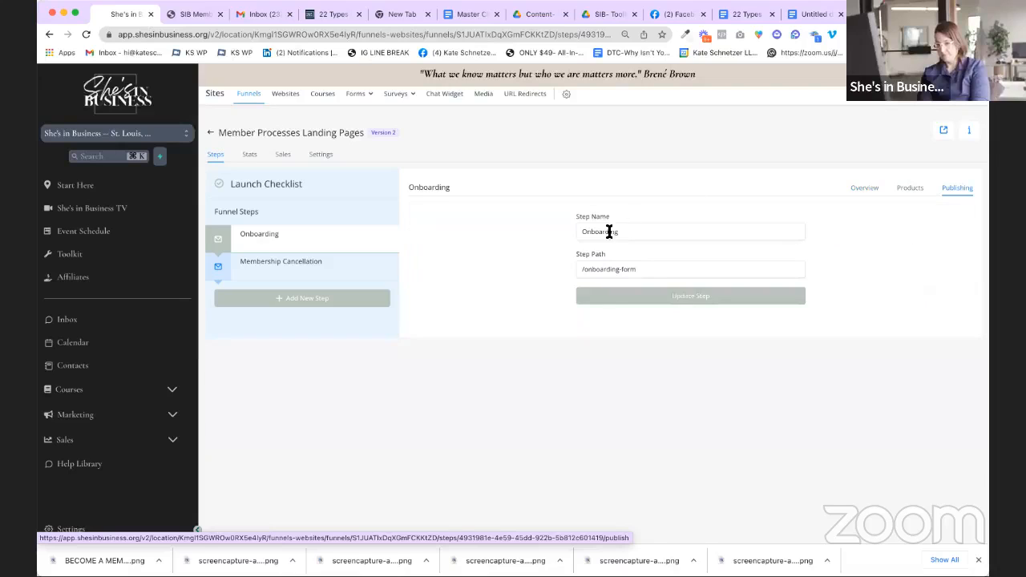
left_click(587, 273)
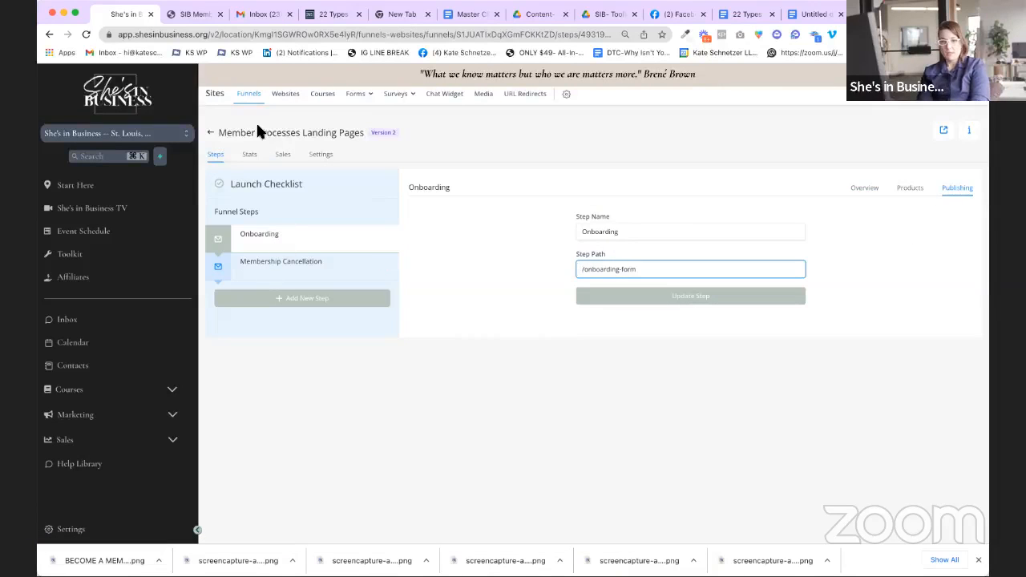
left_click(284, 273)
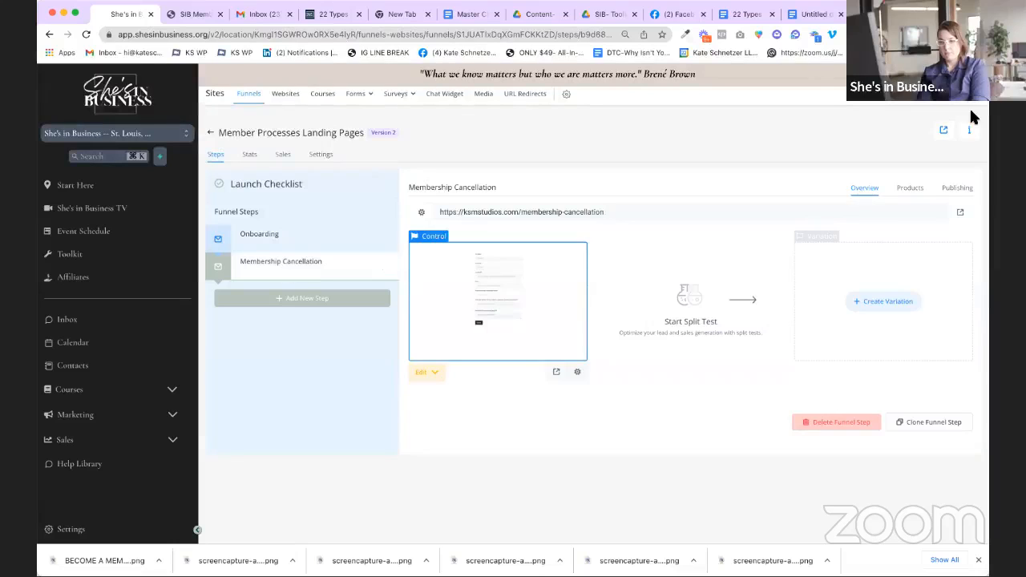
left_click(954, 191)
left_click(613, 271)
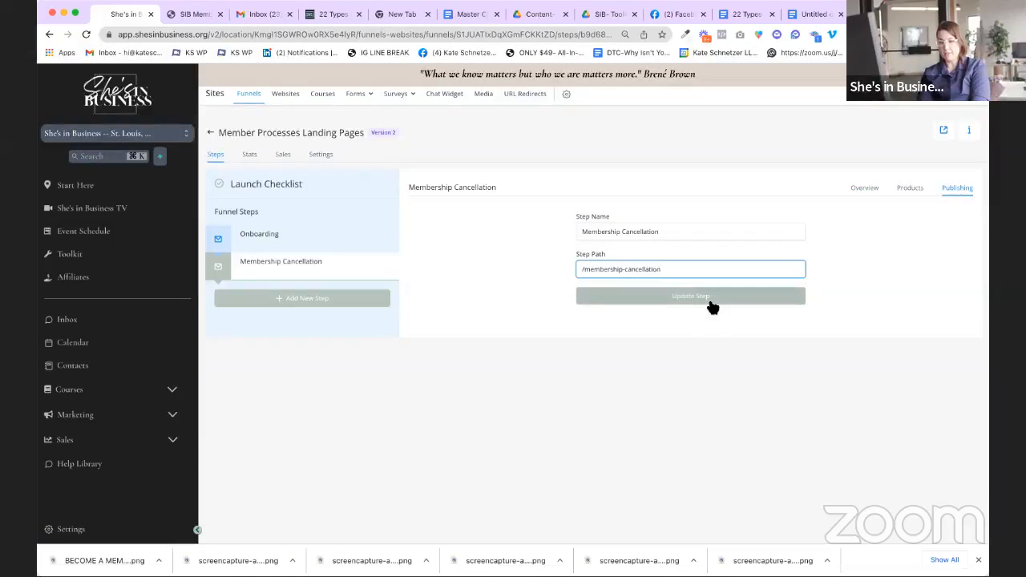
left_click(320, 154)
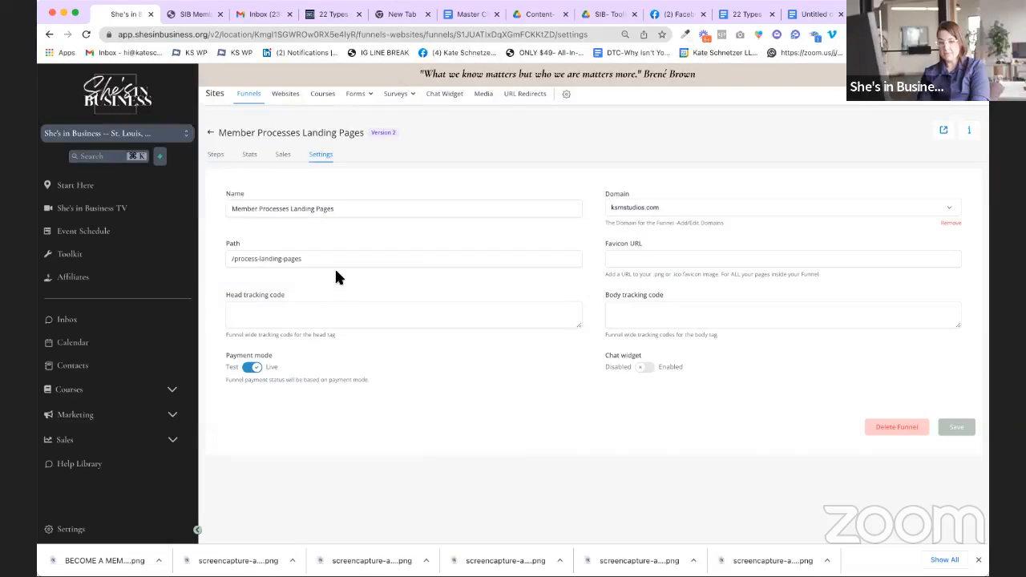
left_click(215, 157)
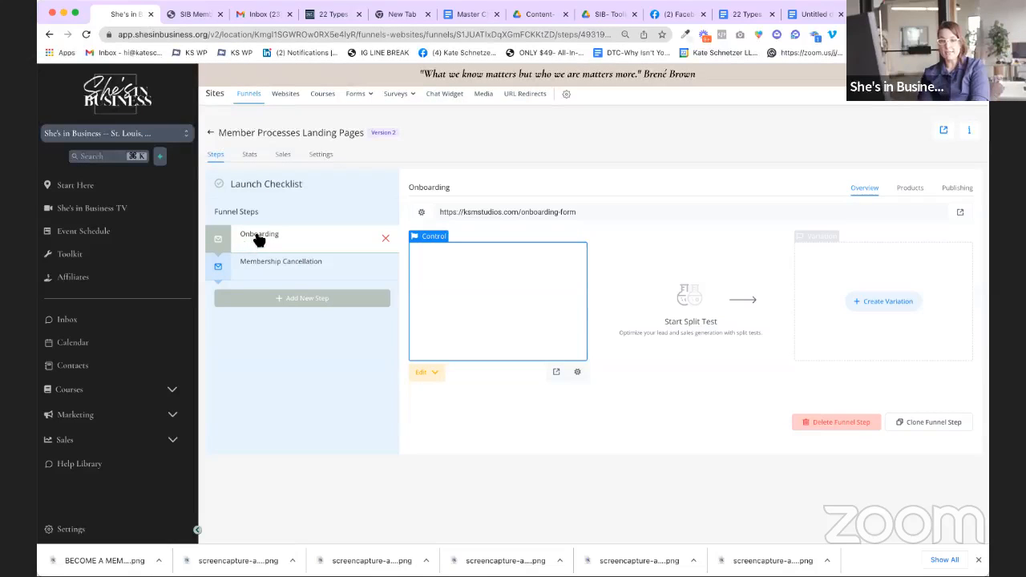
left_click(257, 266)
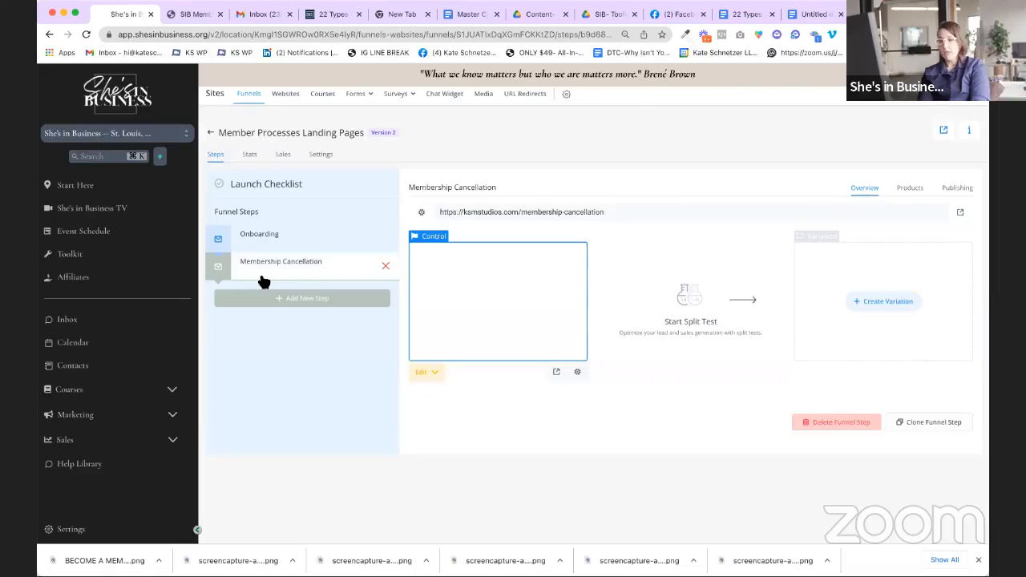
left_click(962, 189)
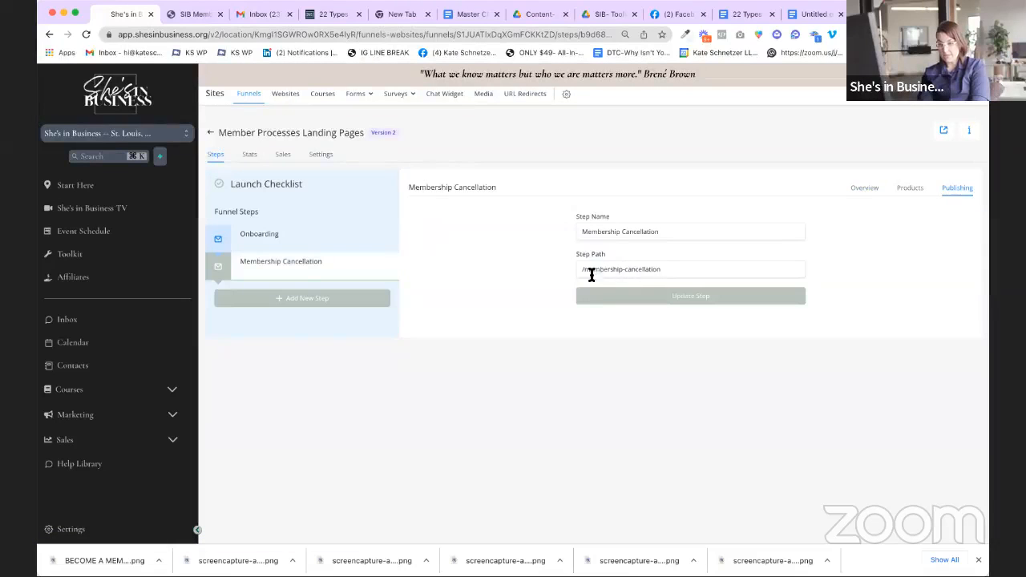
left_click(668, 298)
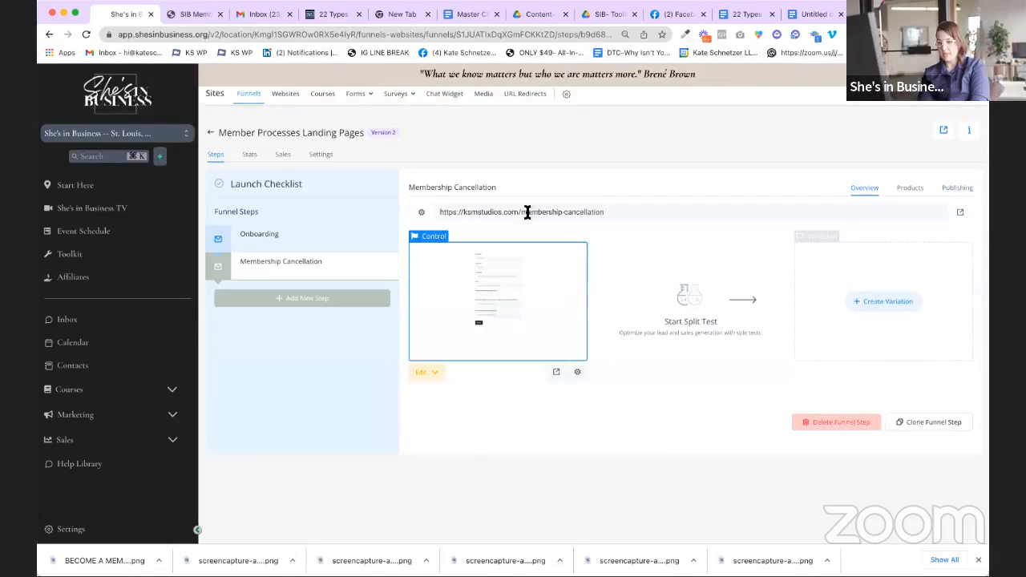
left_click(489, 210)
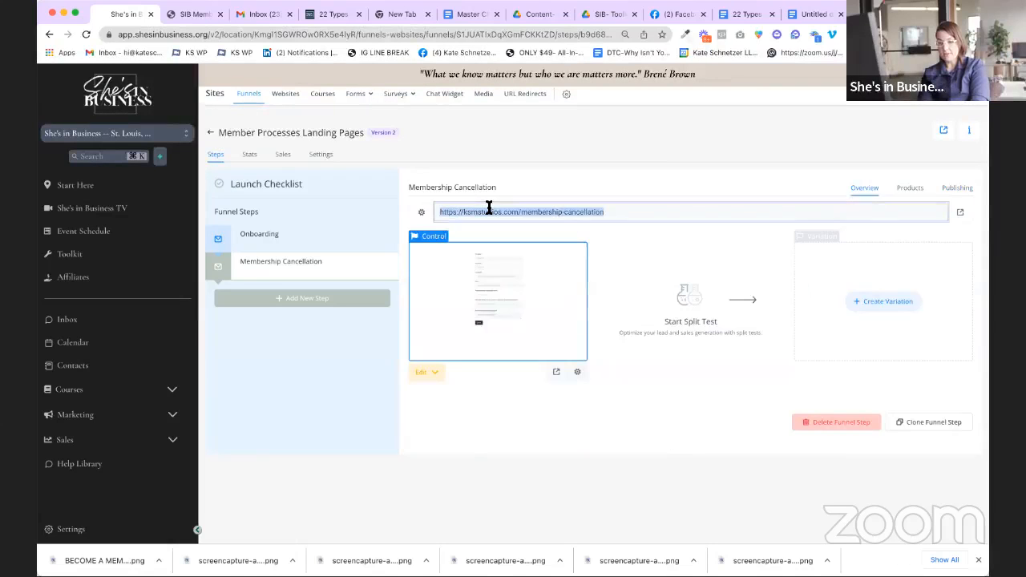
left_click(643, 214)
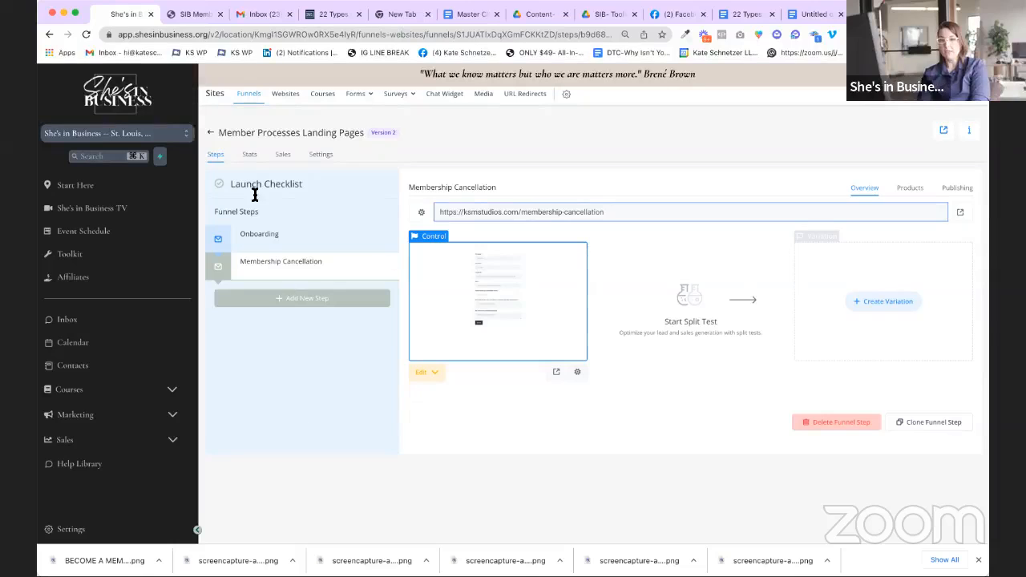
Step: Show the Member Processes Landing Pages funnel settings again, then end the Zoom screen share
left_click(320, 156)
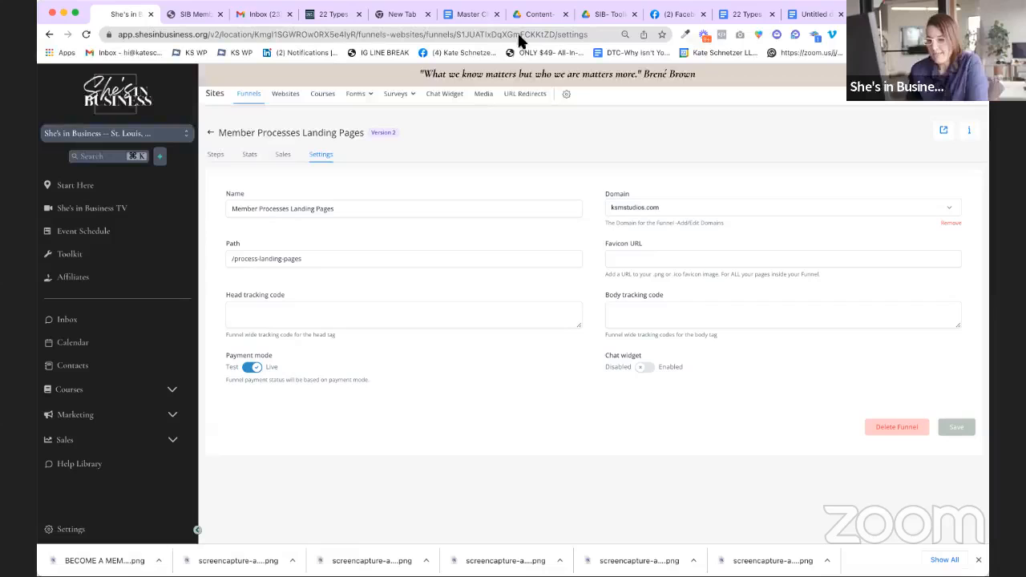
left_click(579, 36)
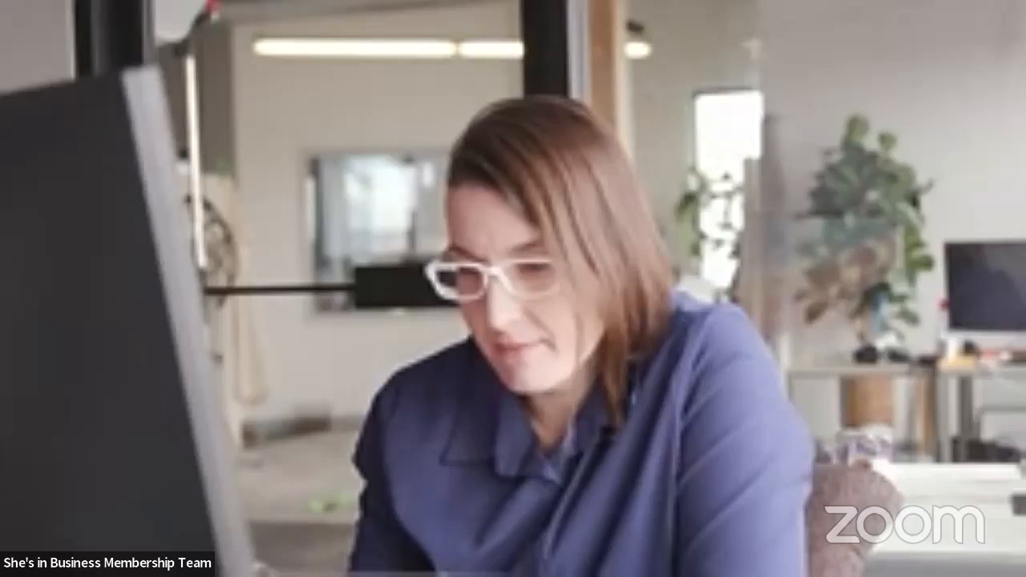